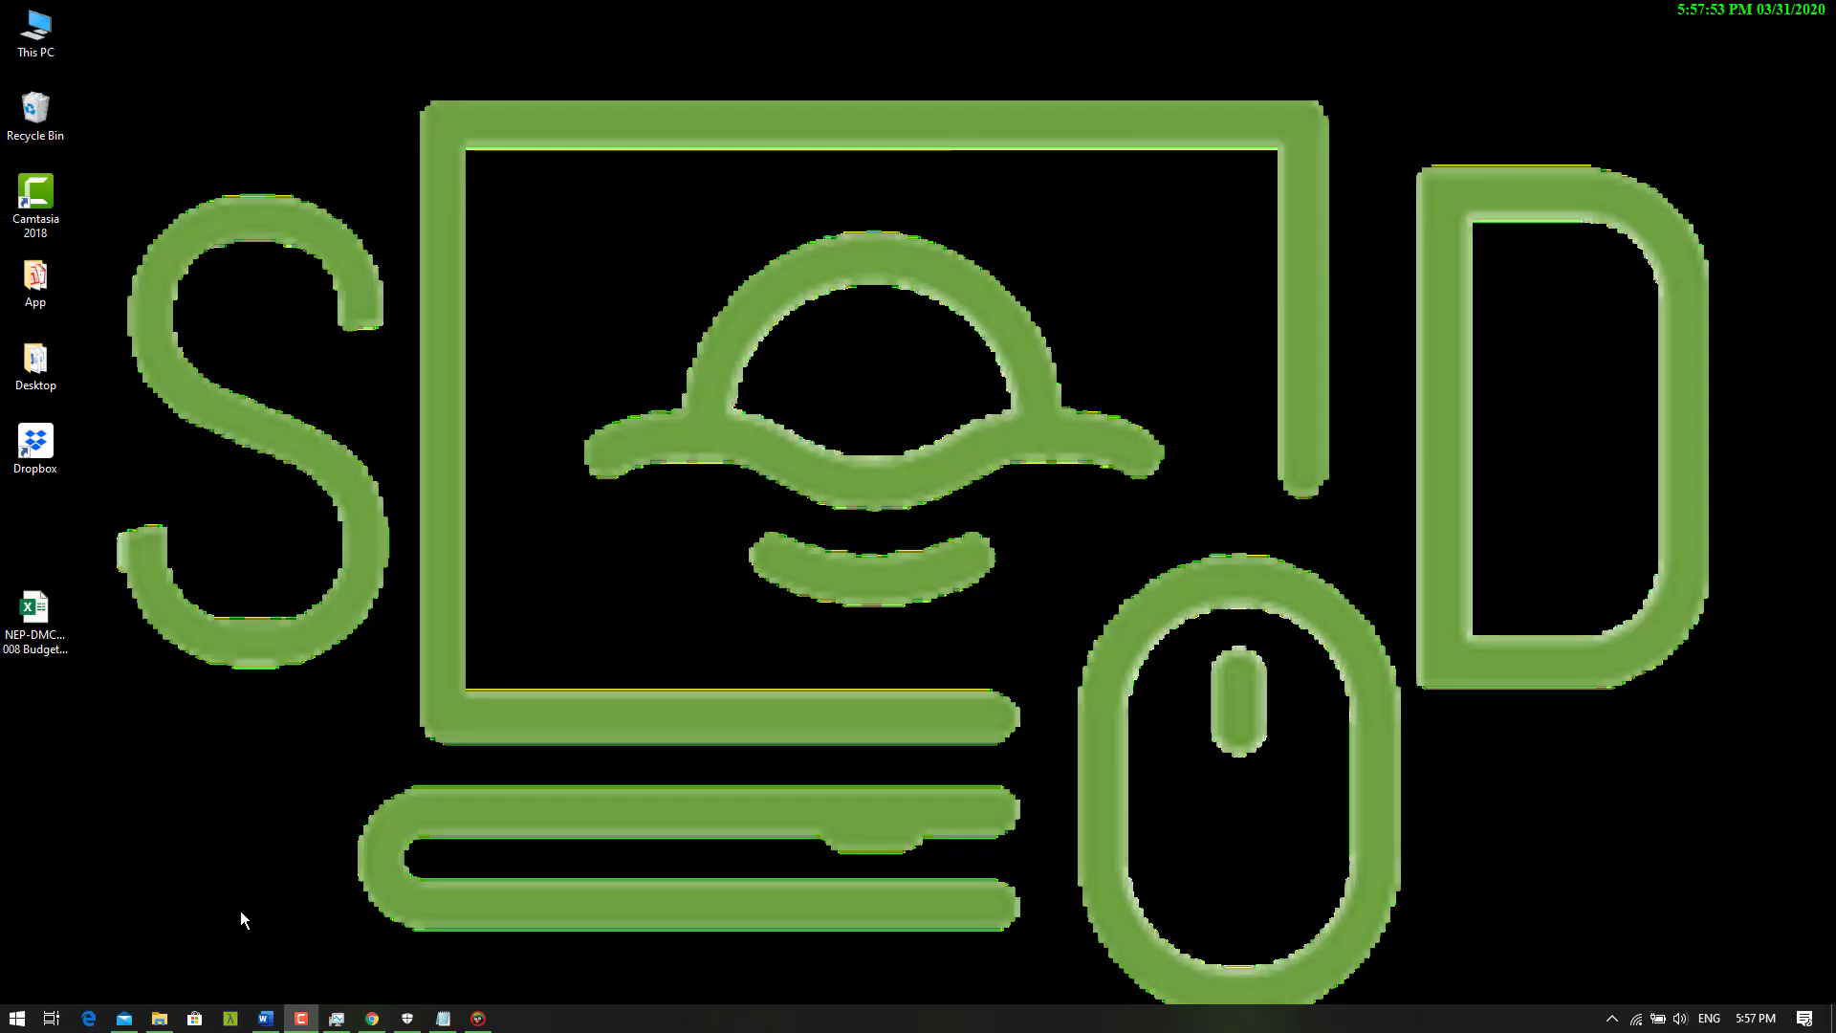
Step: Switch to the open Word document and start inserting a chart below the text line
click(266, 1018)
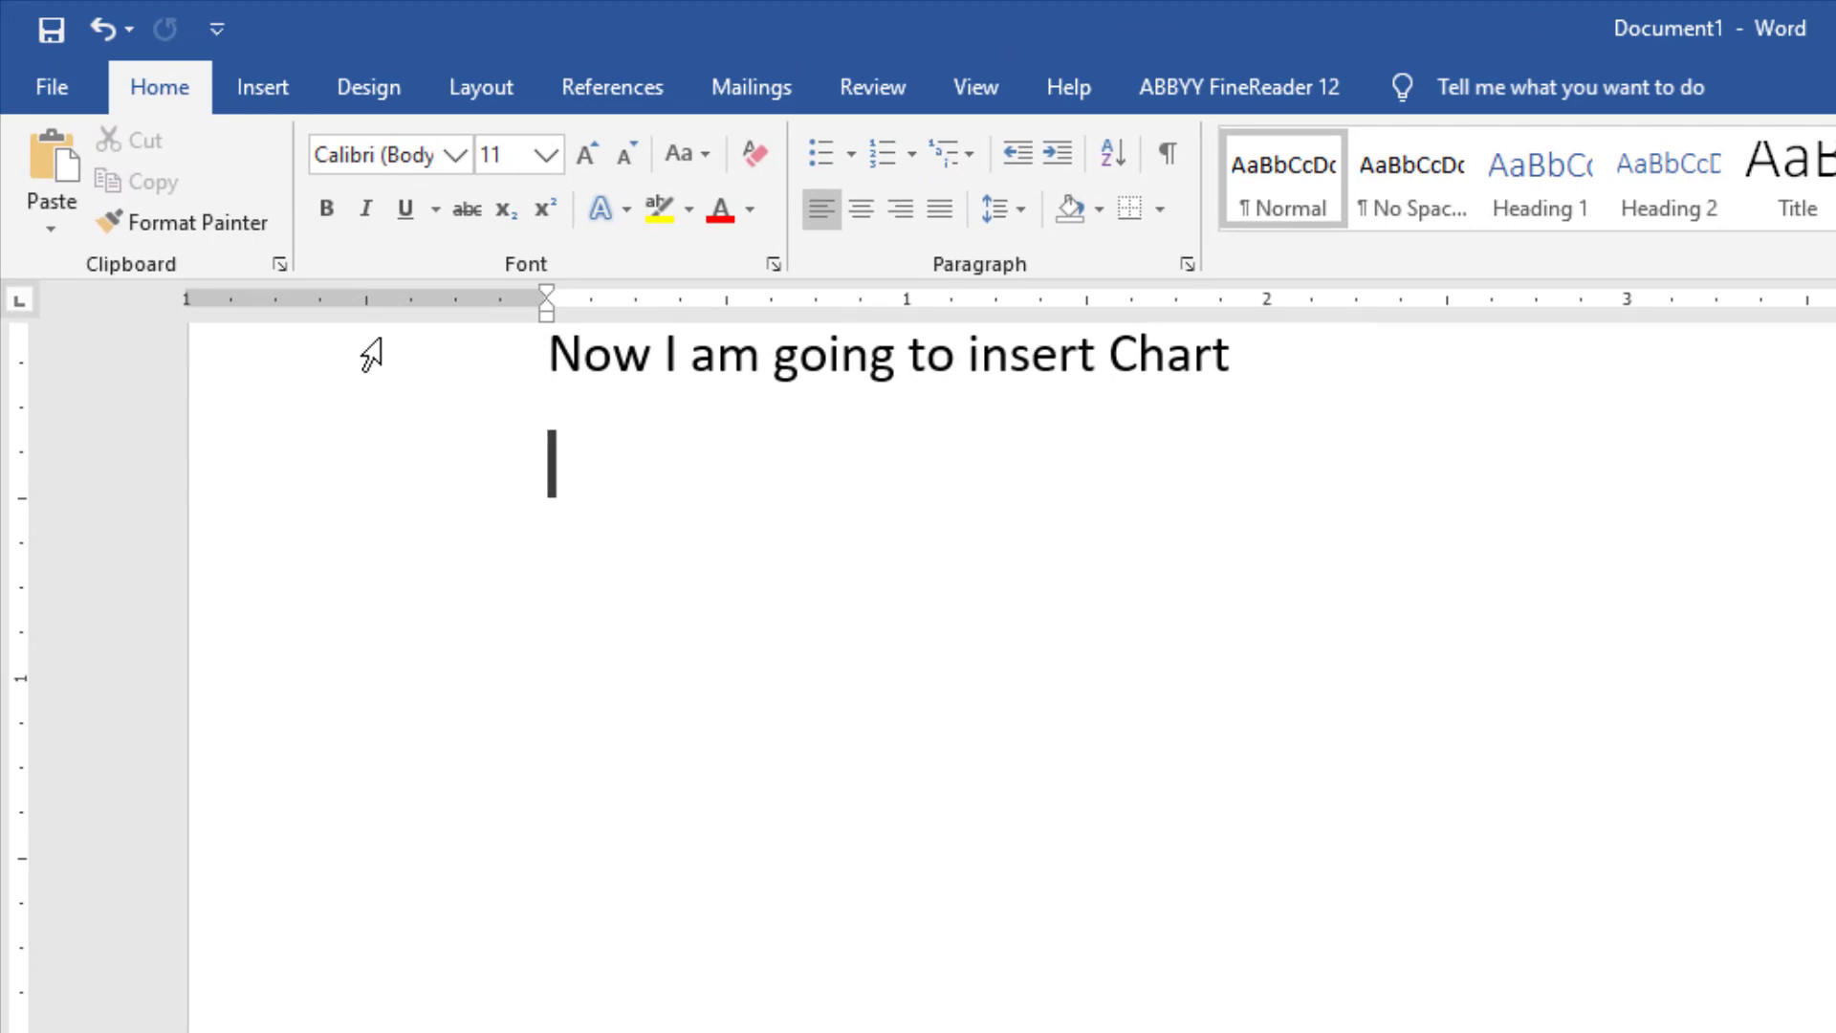
click(244, 84)
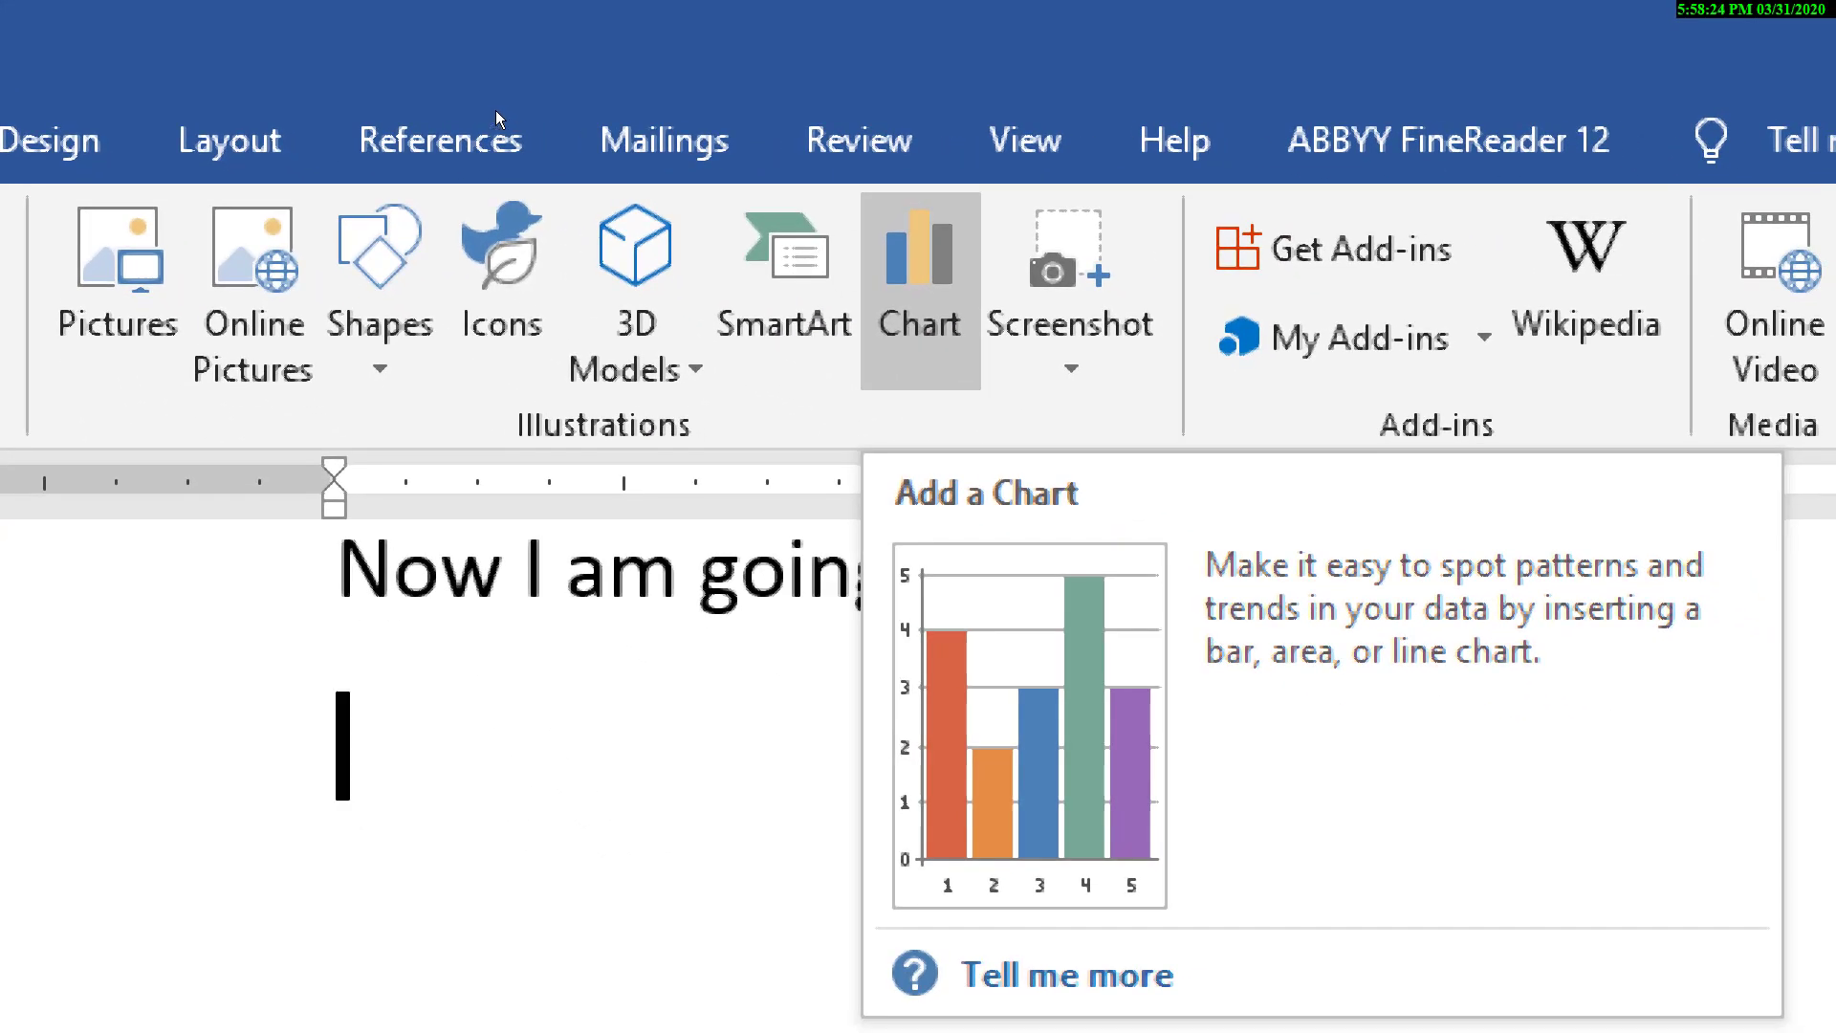
click(920, 292)
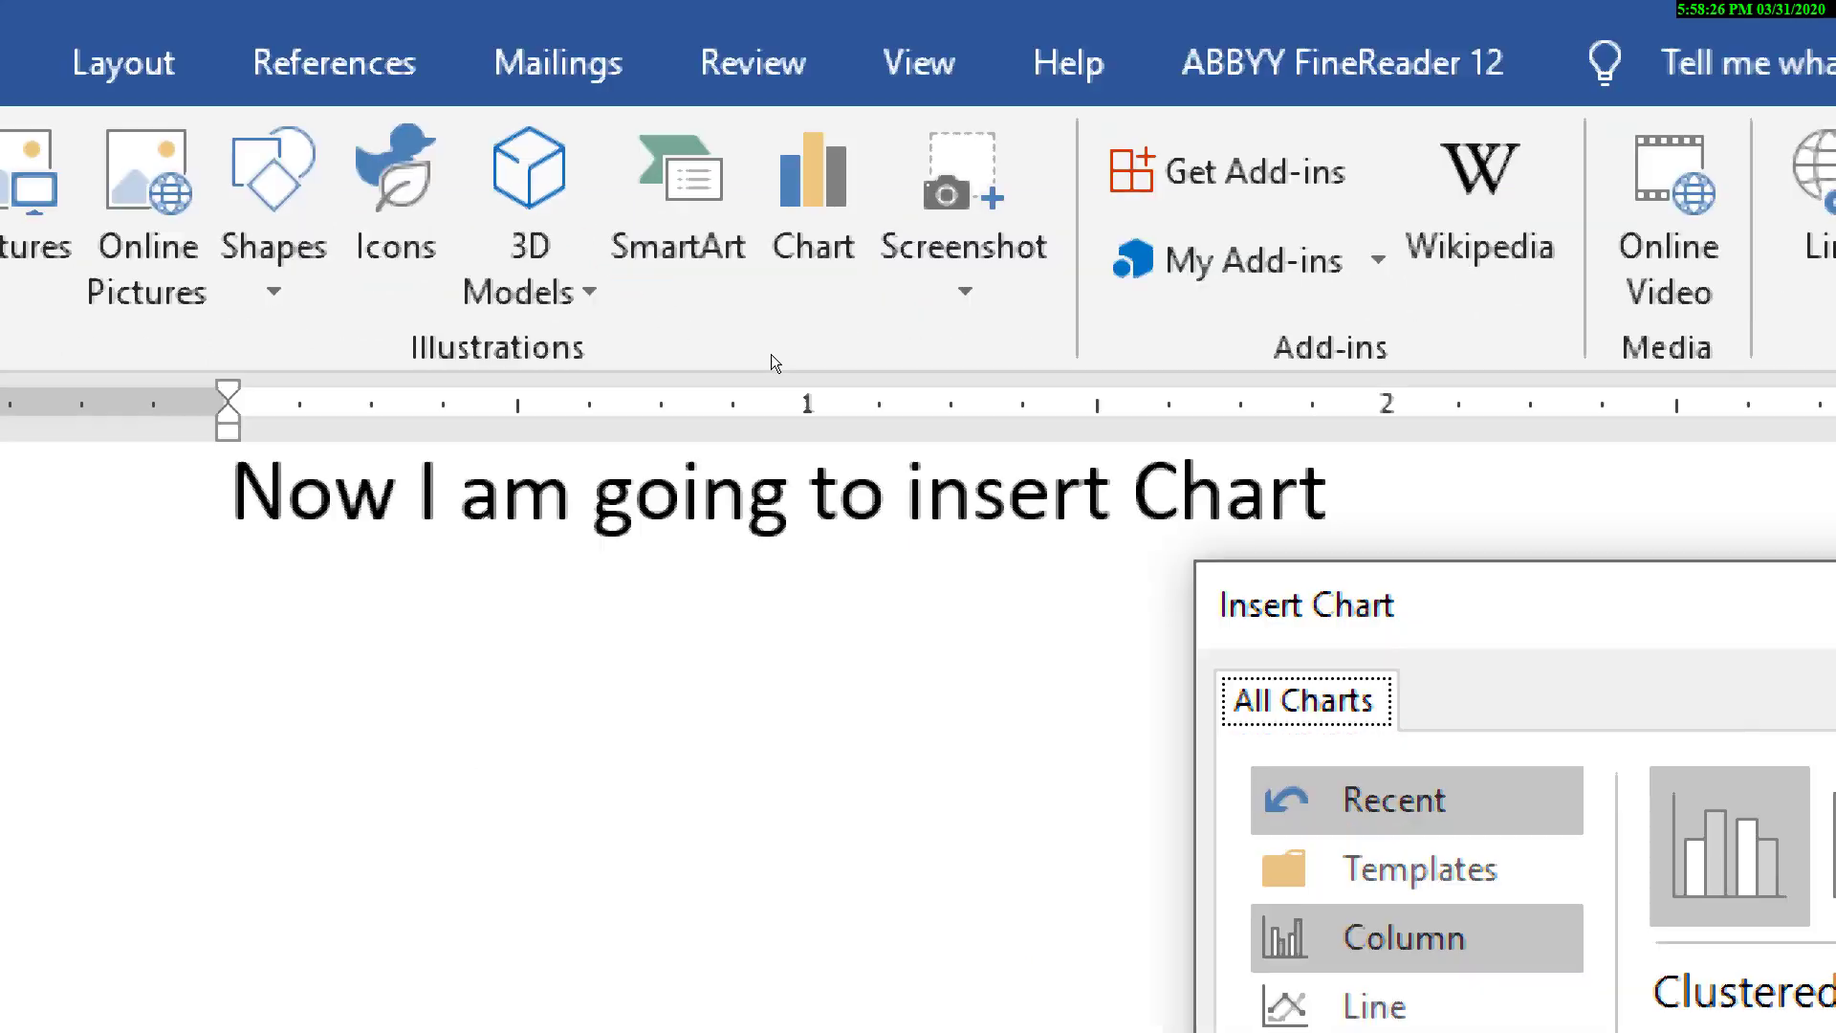
Step: Preview the available chart types, such as Line, Pie, Bar and Area, and the different Column subtypes
mouse_move(866, 433)
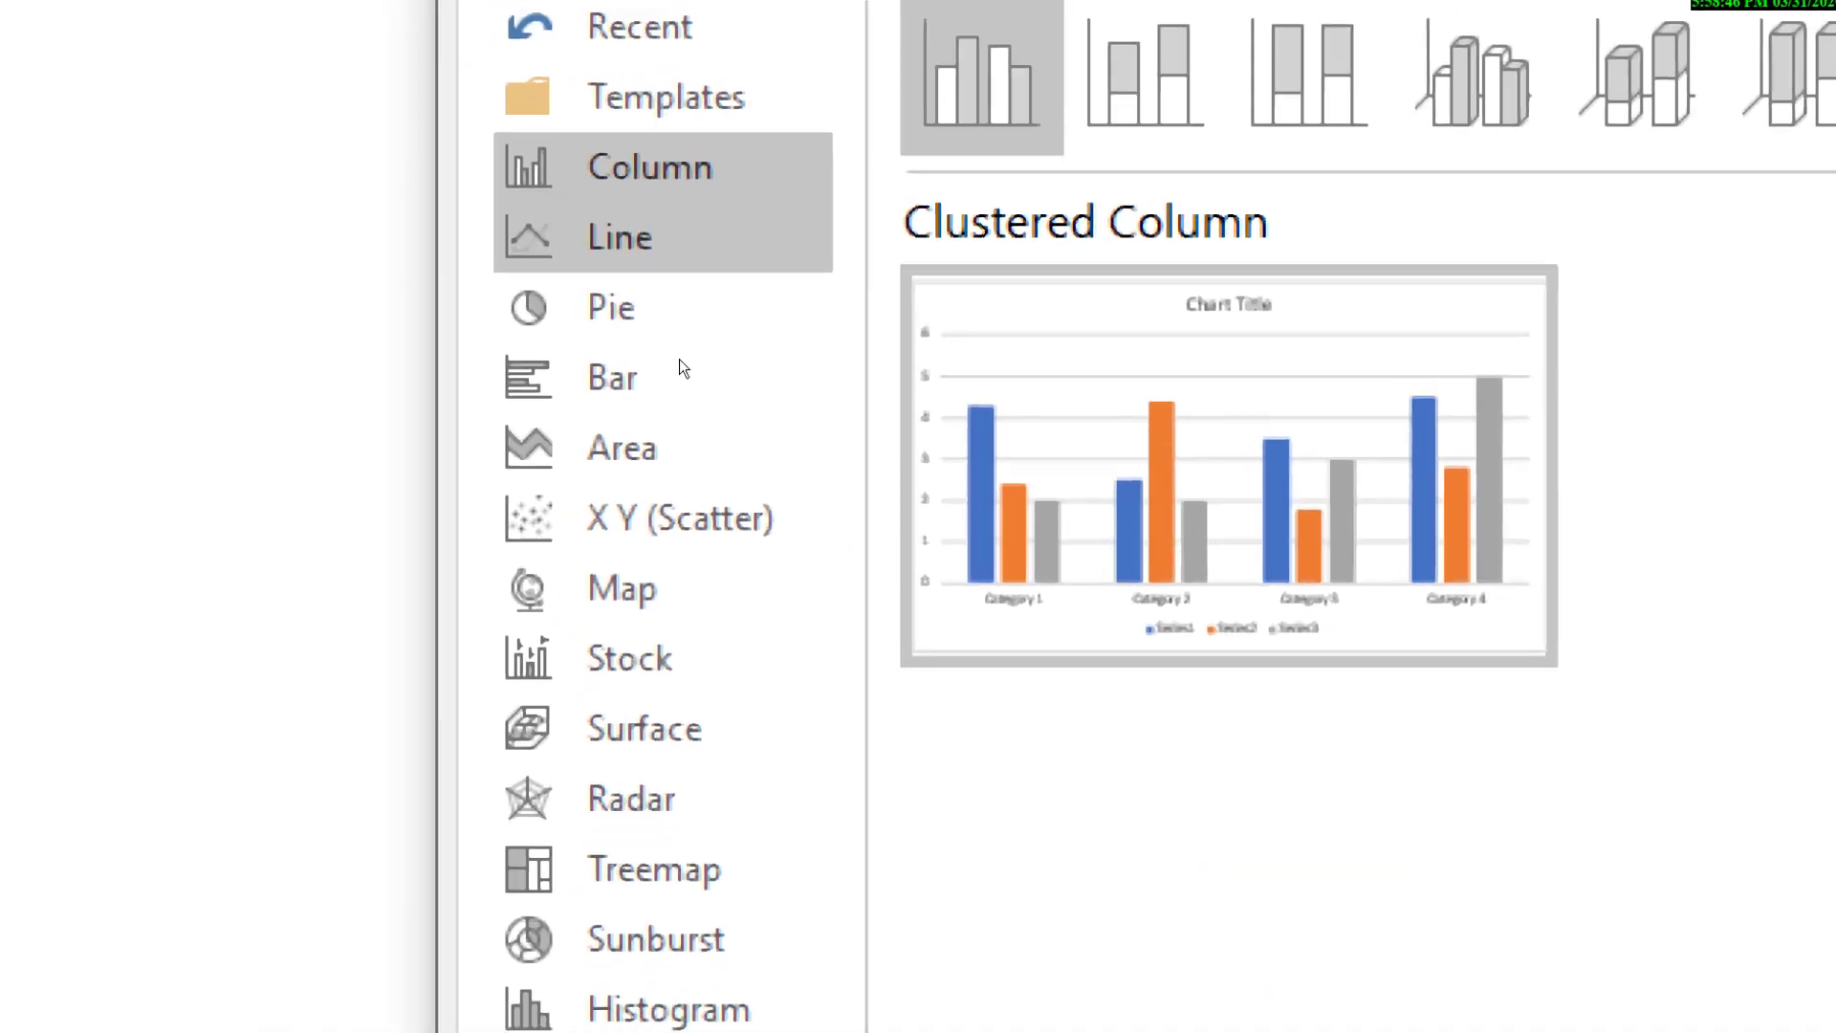
key(Down)
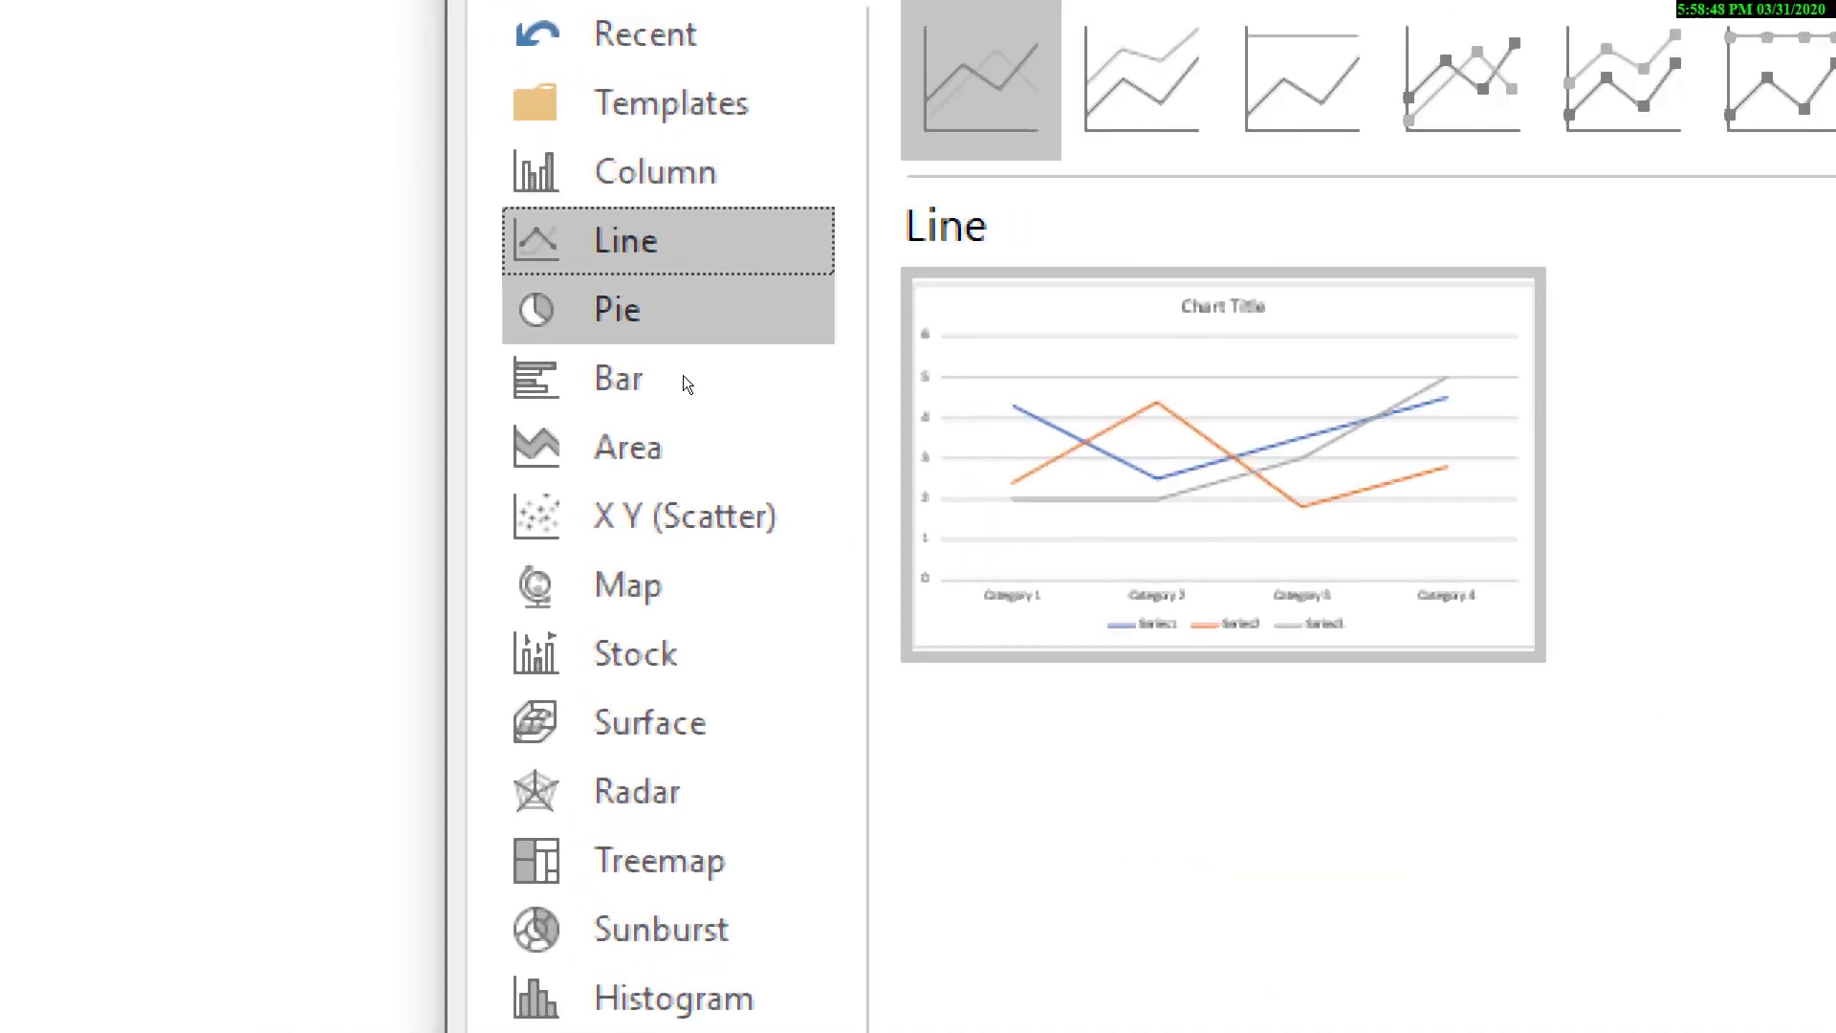
key(Down)
key(Down)
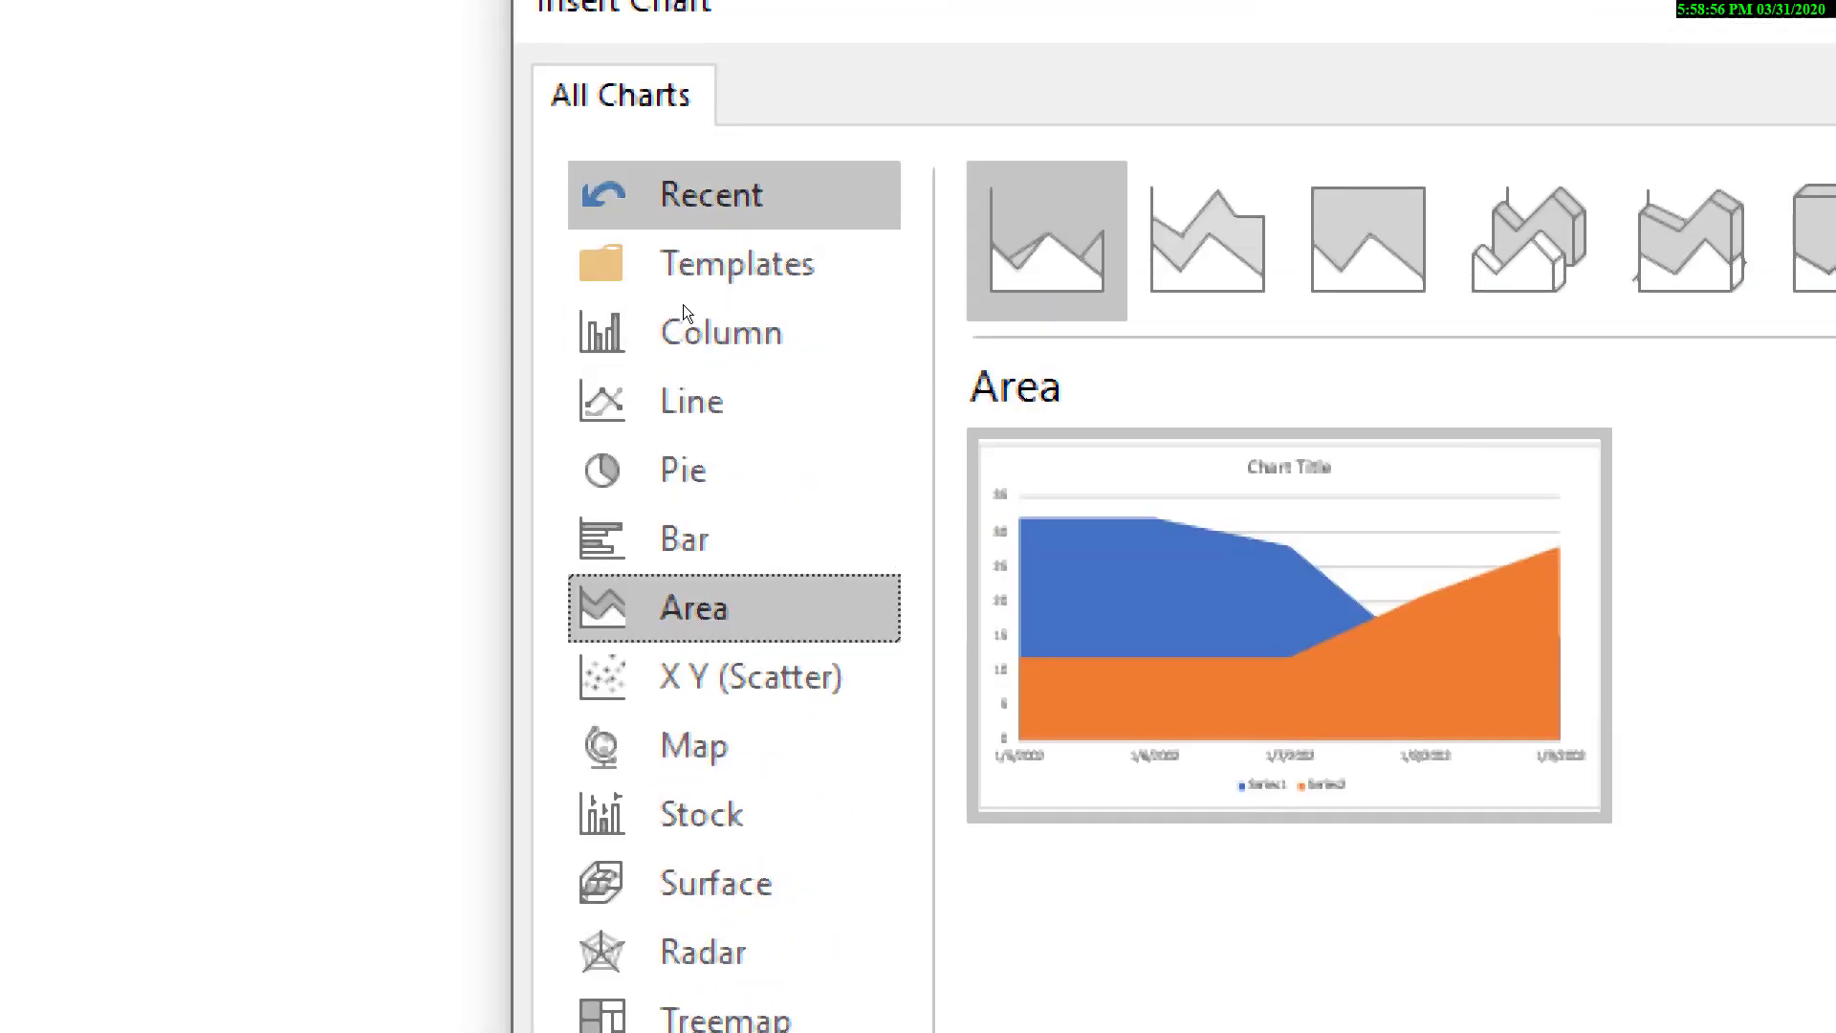
click(682, 336)
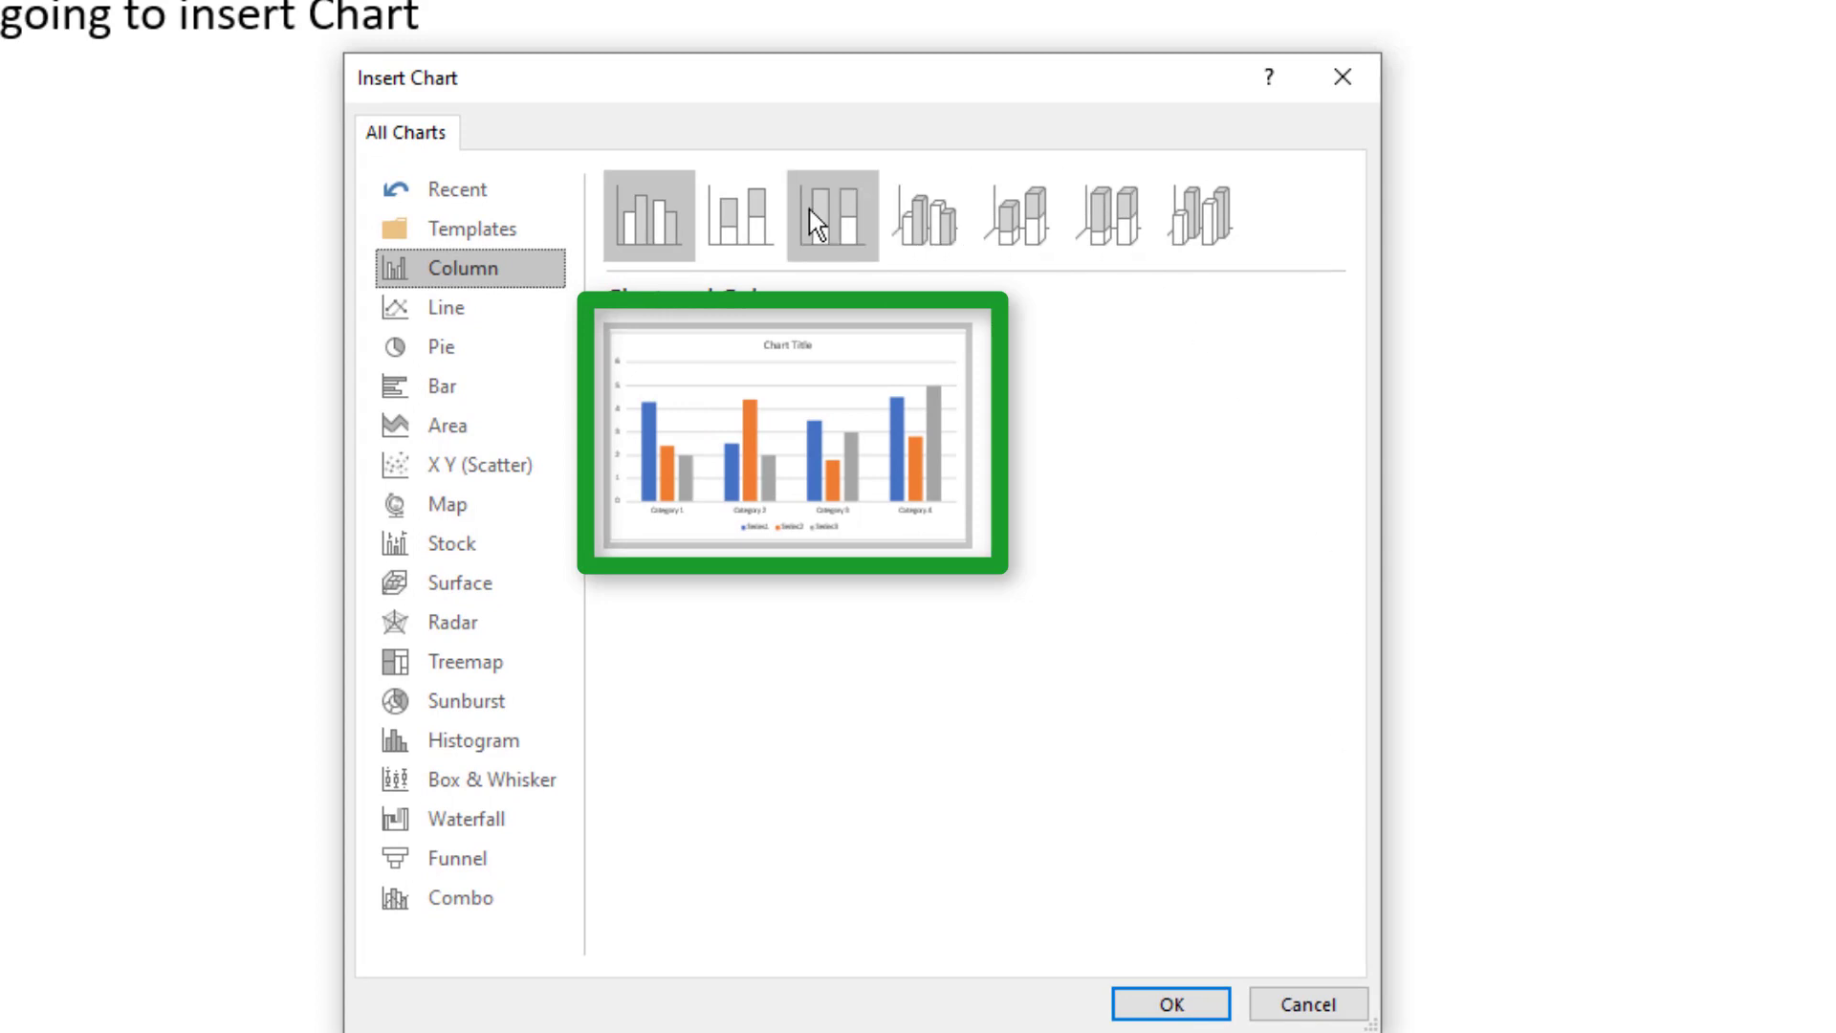
click(764, 220)
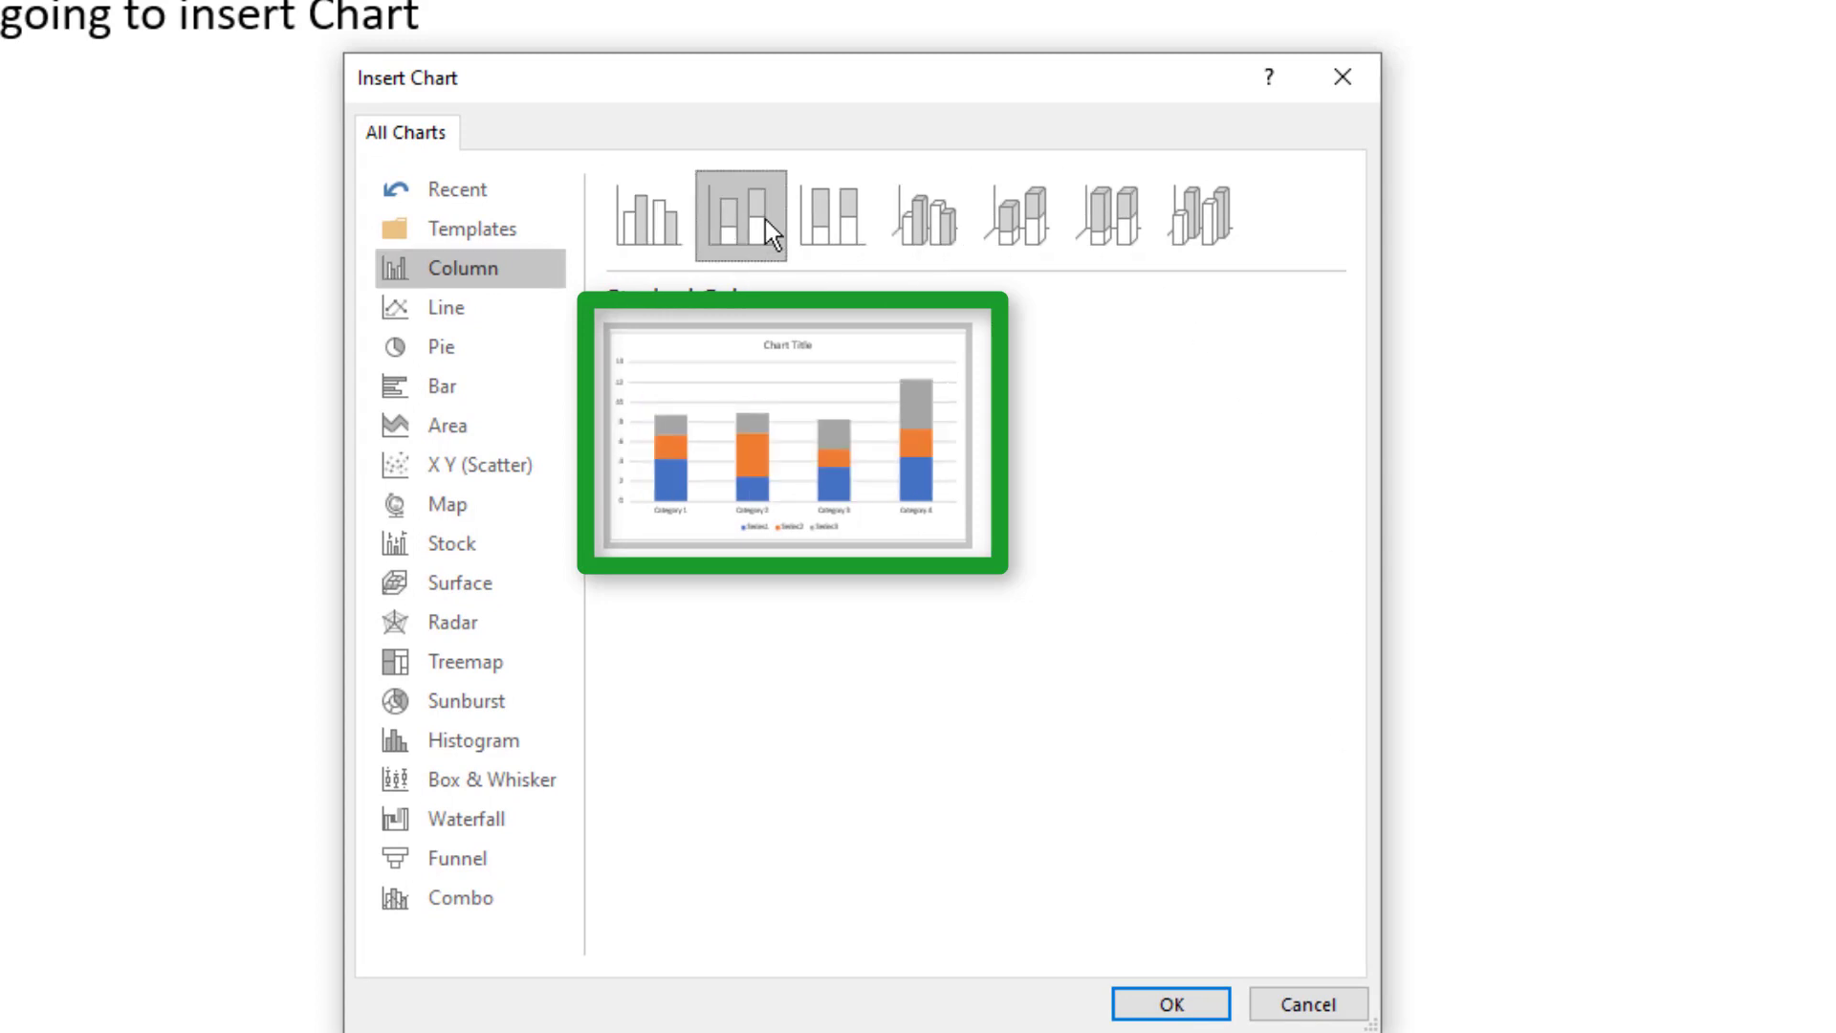
click(841, 216)
click(964, 227)
click(1111, 249)
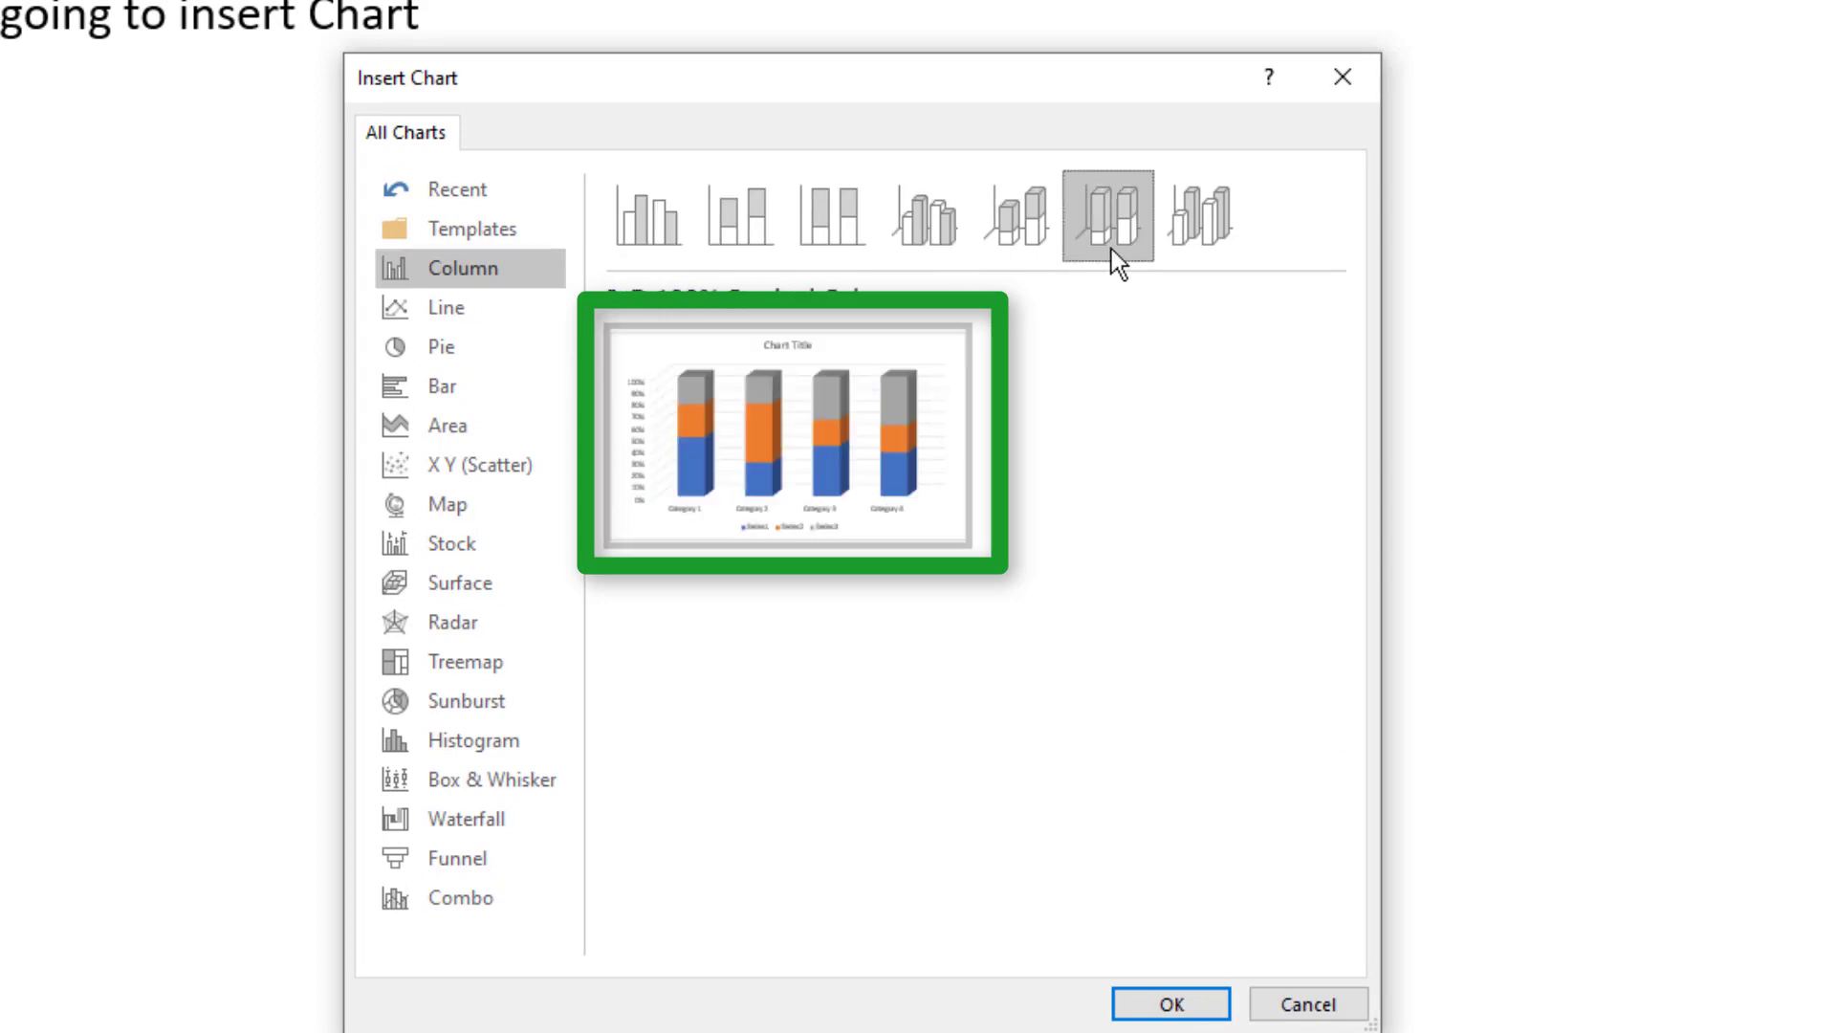
click(1193, 251)
Step: Insert a Clustered Column chart into the document
click(682, 208)
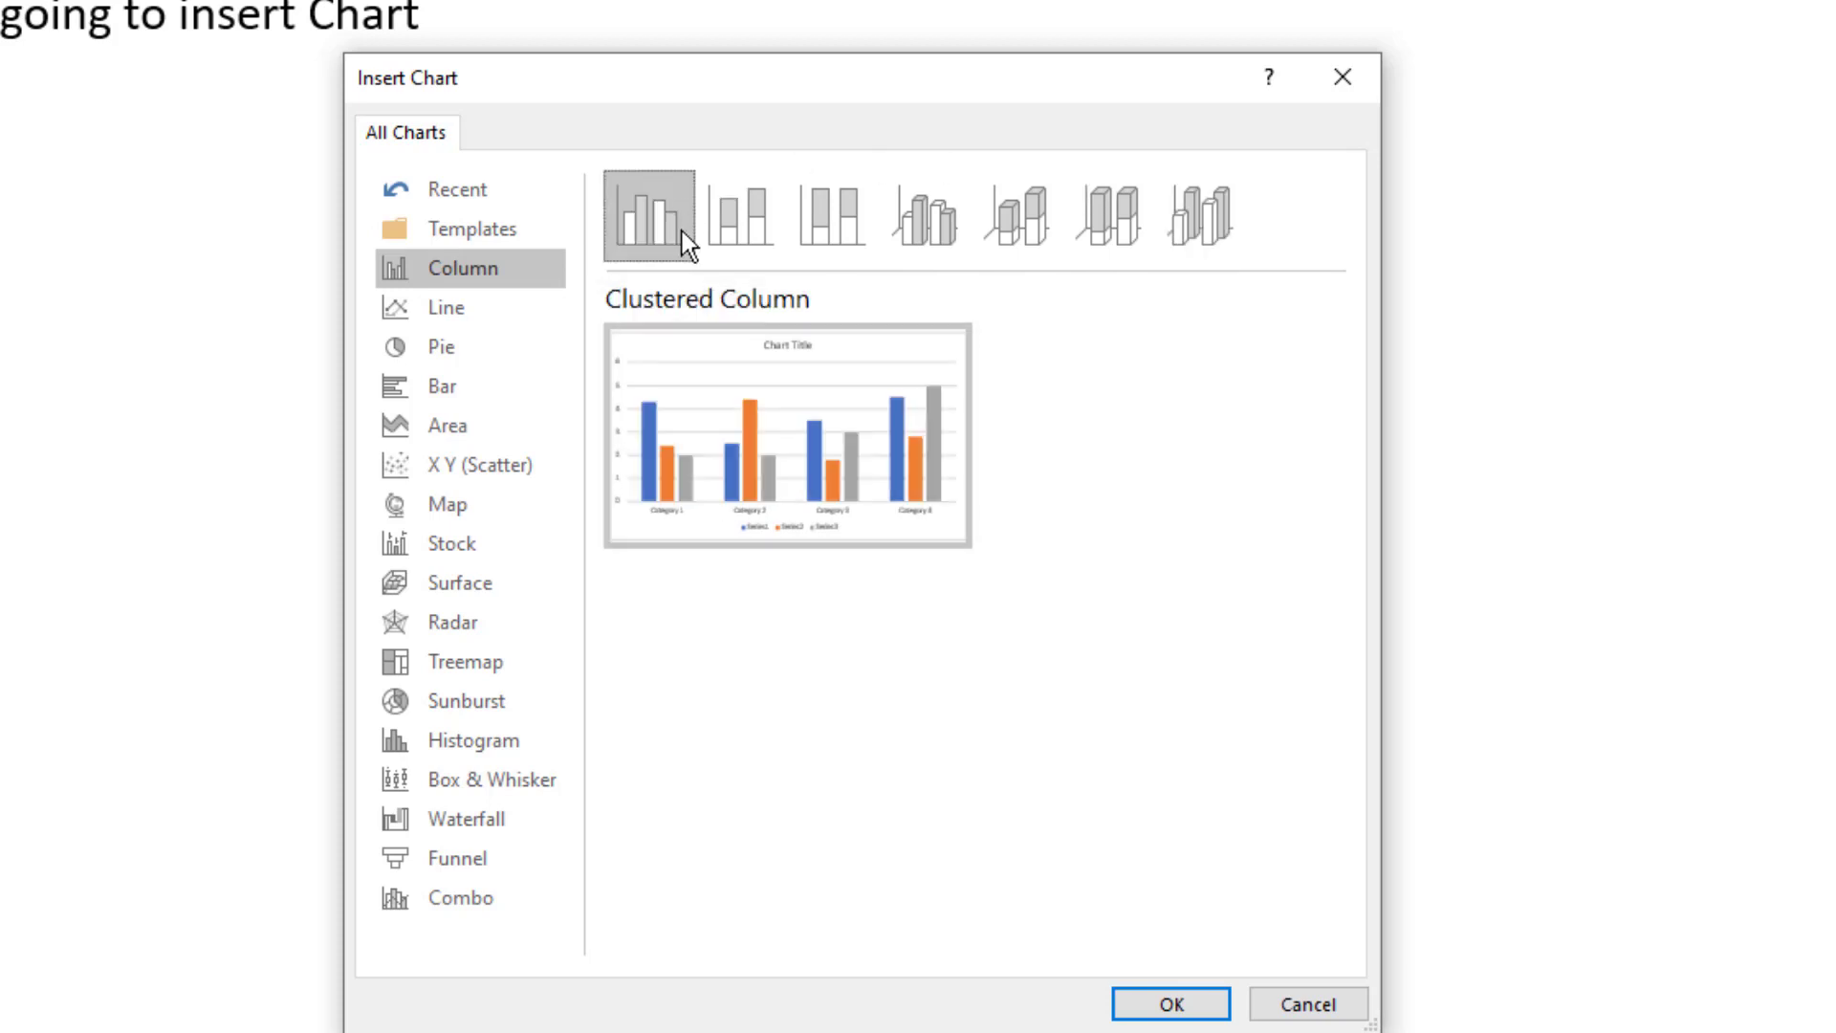
mouse_move(719, 369)
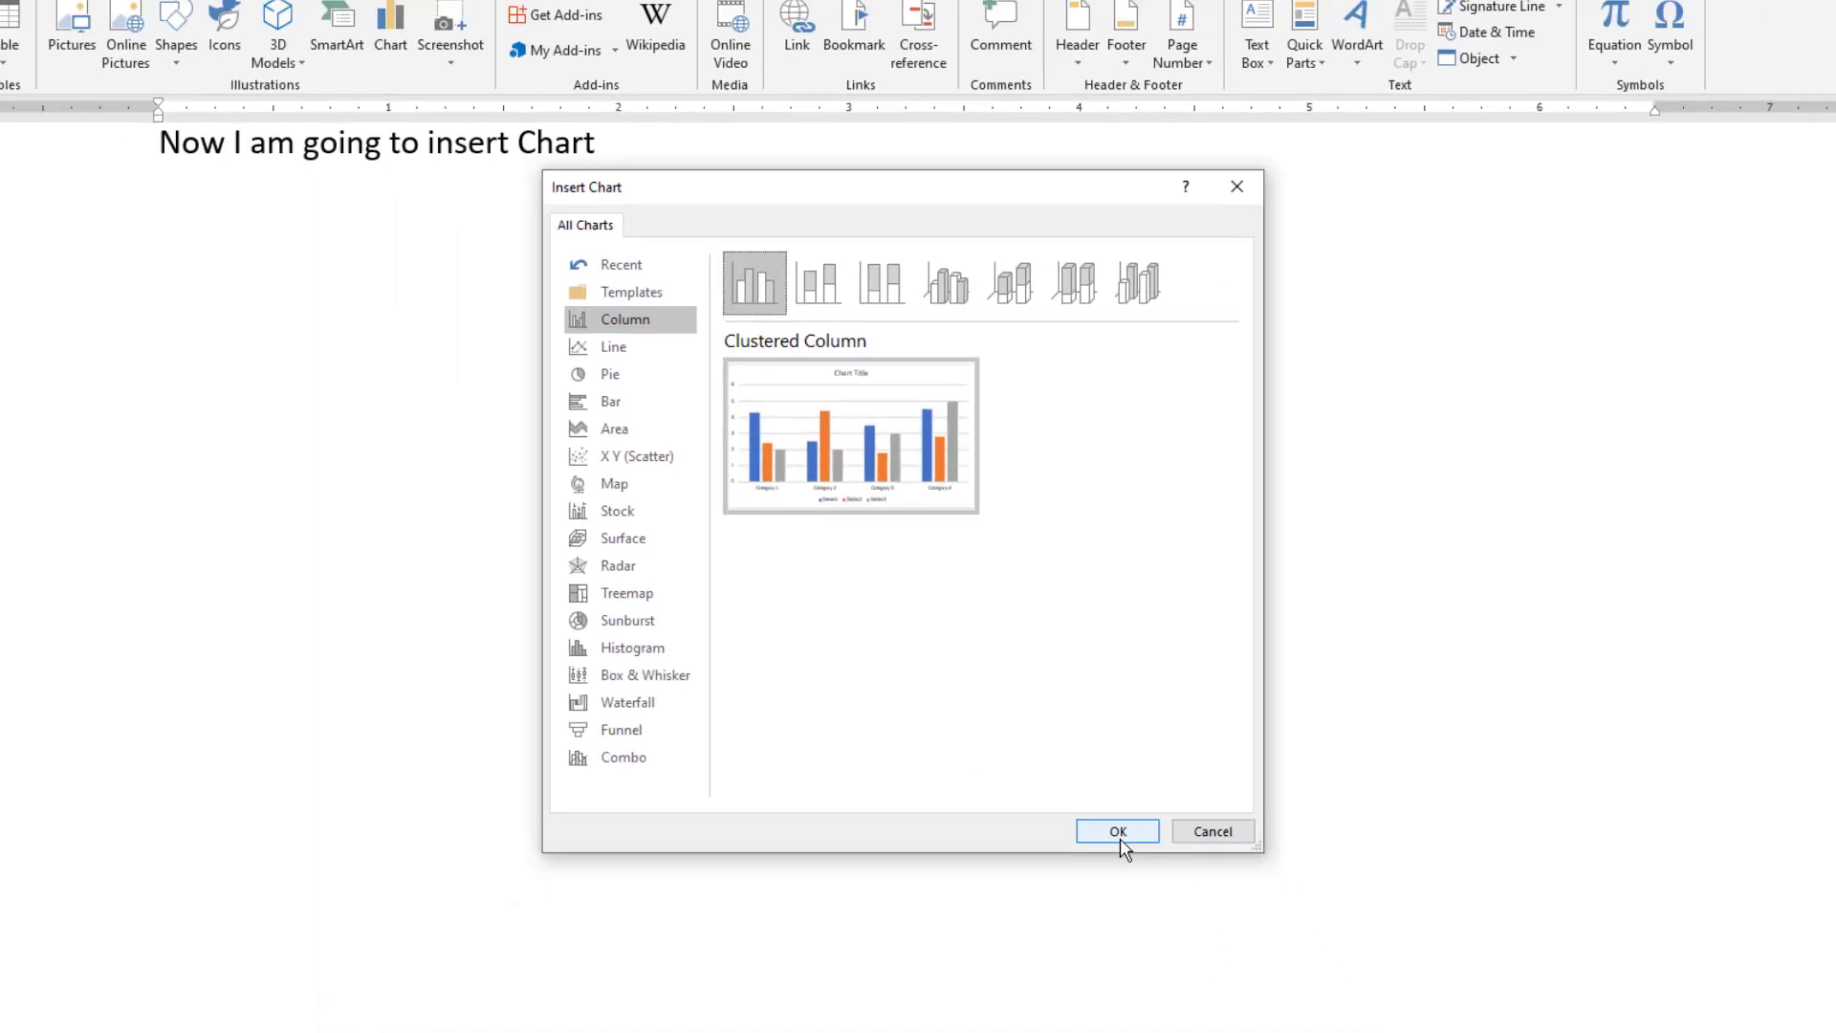
click(1119, 832)
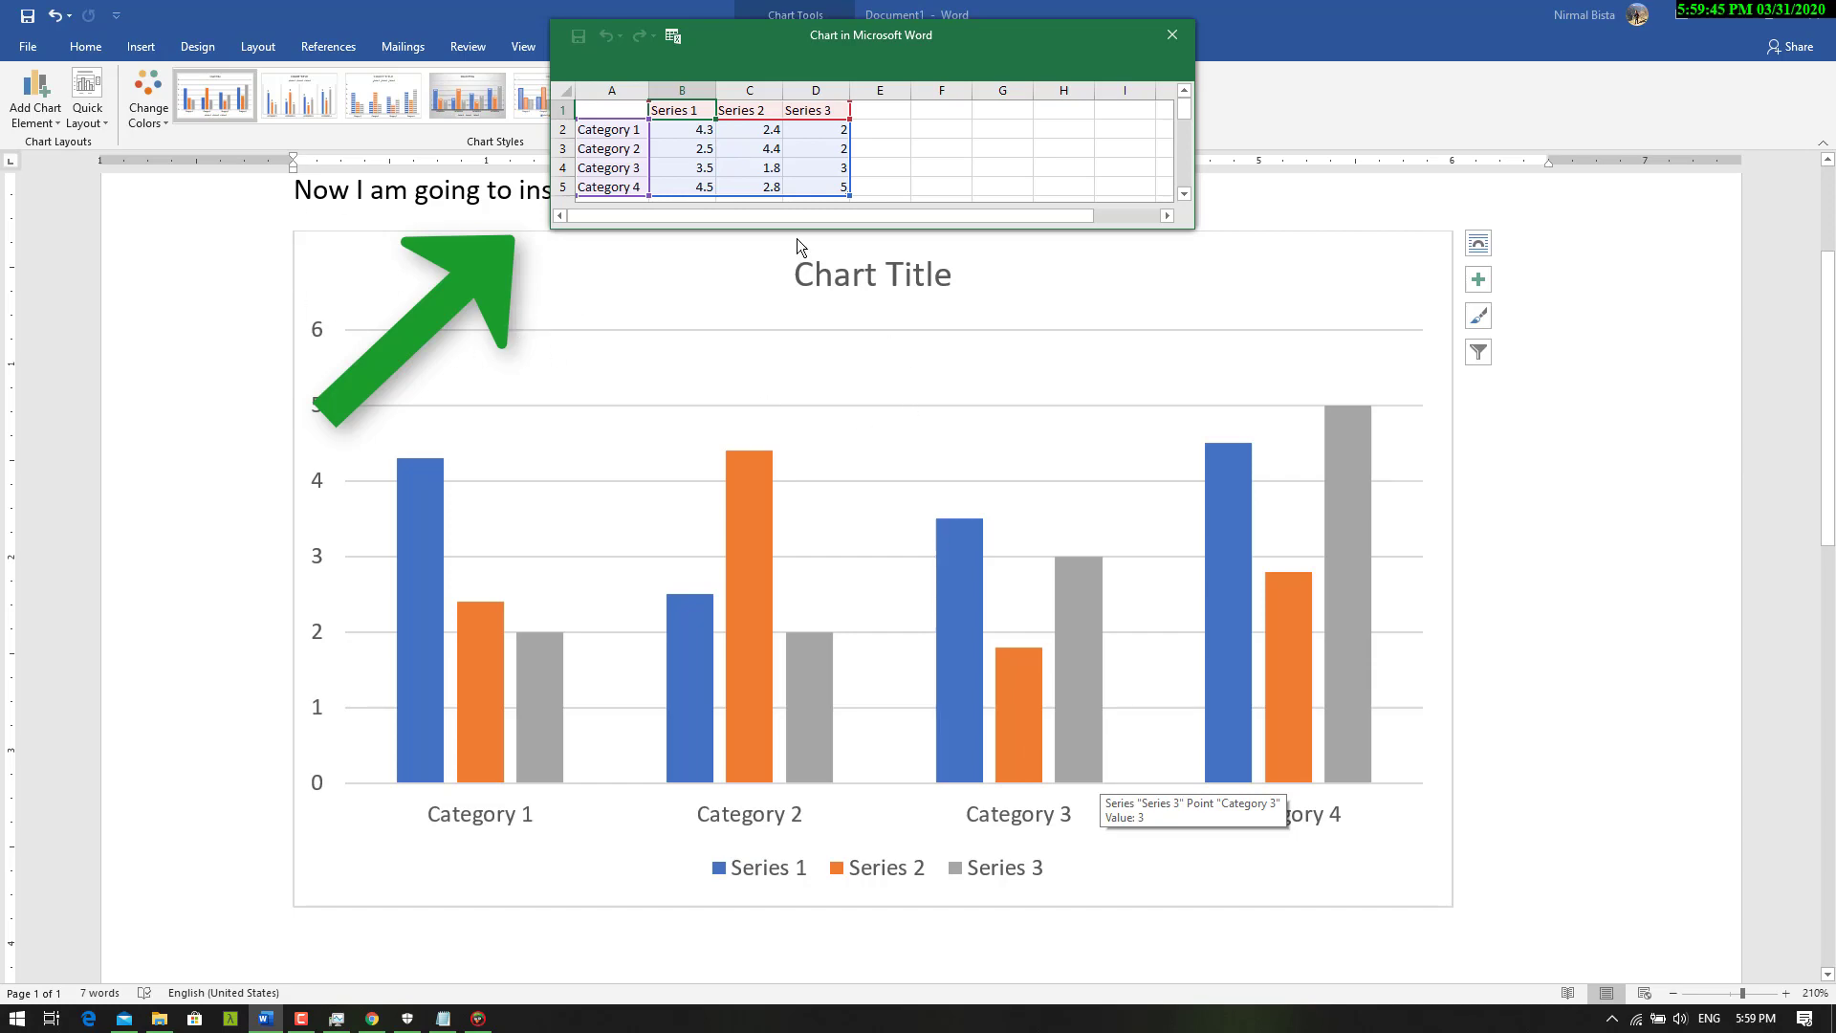
Step: Move the chart's data sheet slightly lower over the chart and enlarge it to show row 6
right_click(1071, 689)
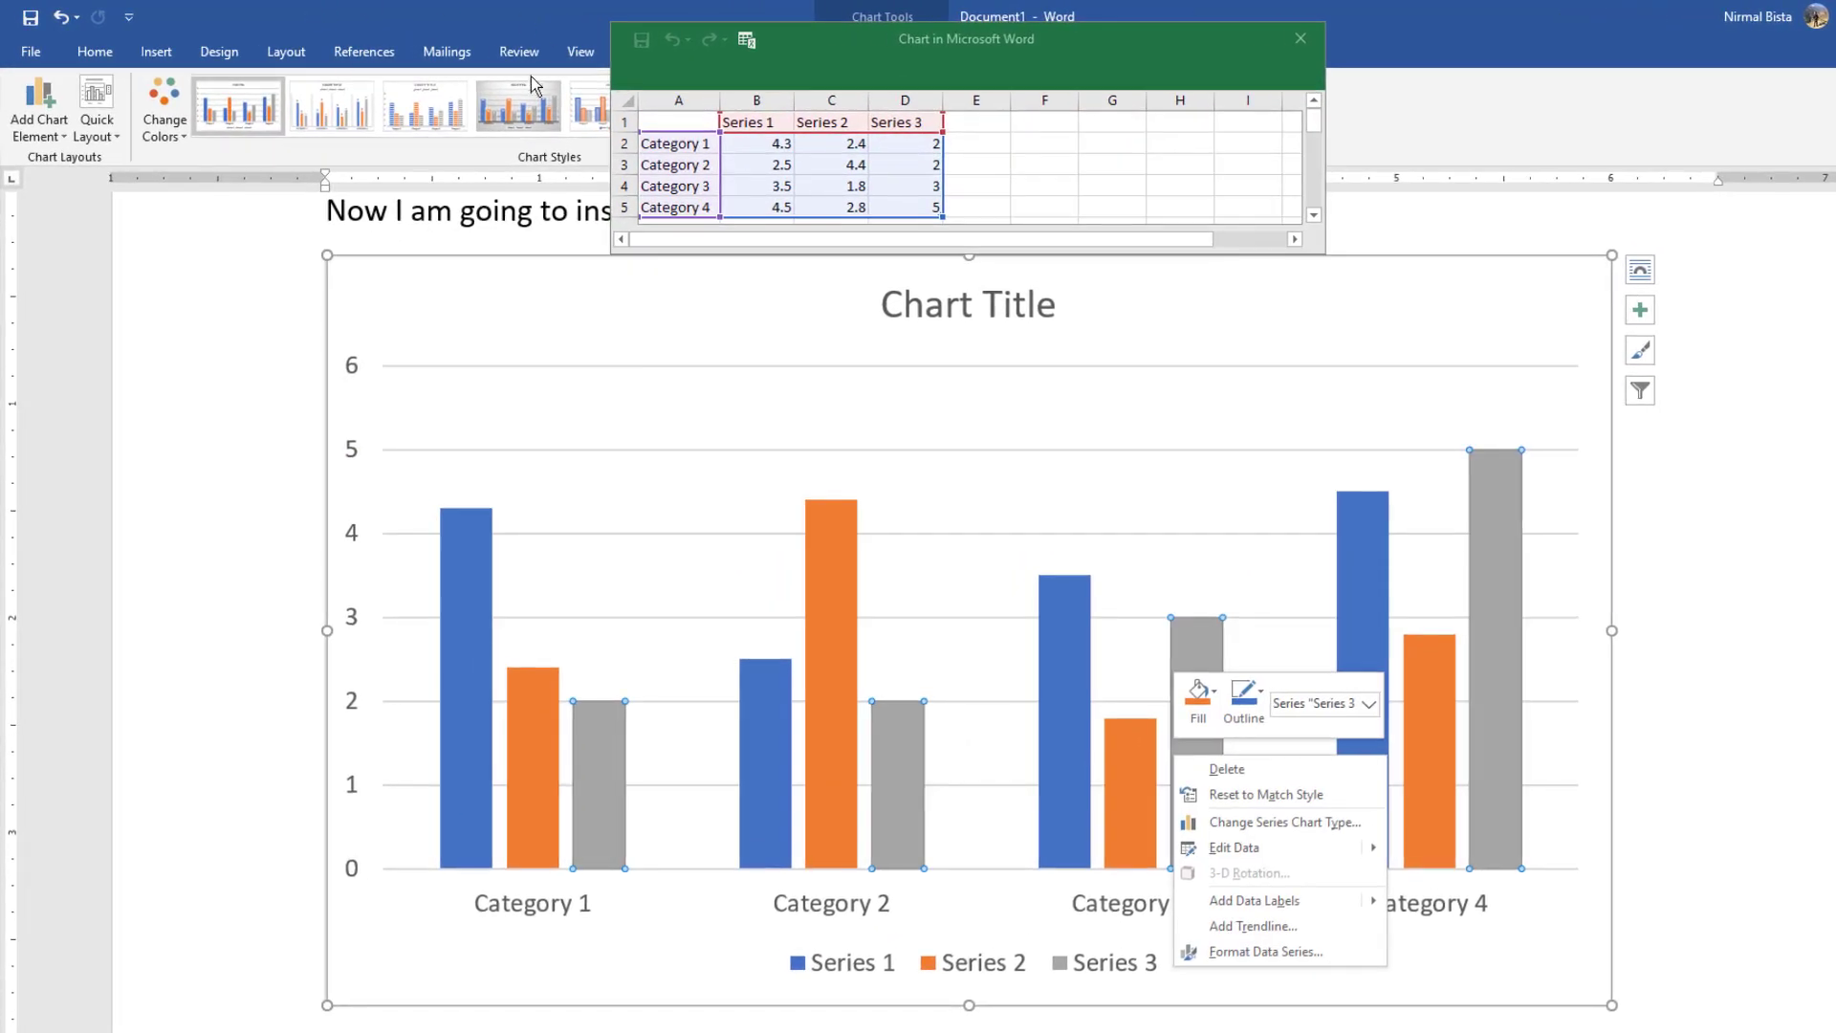
drag(828, 48, 808, 109)
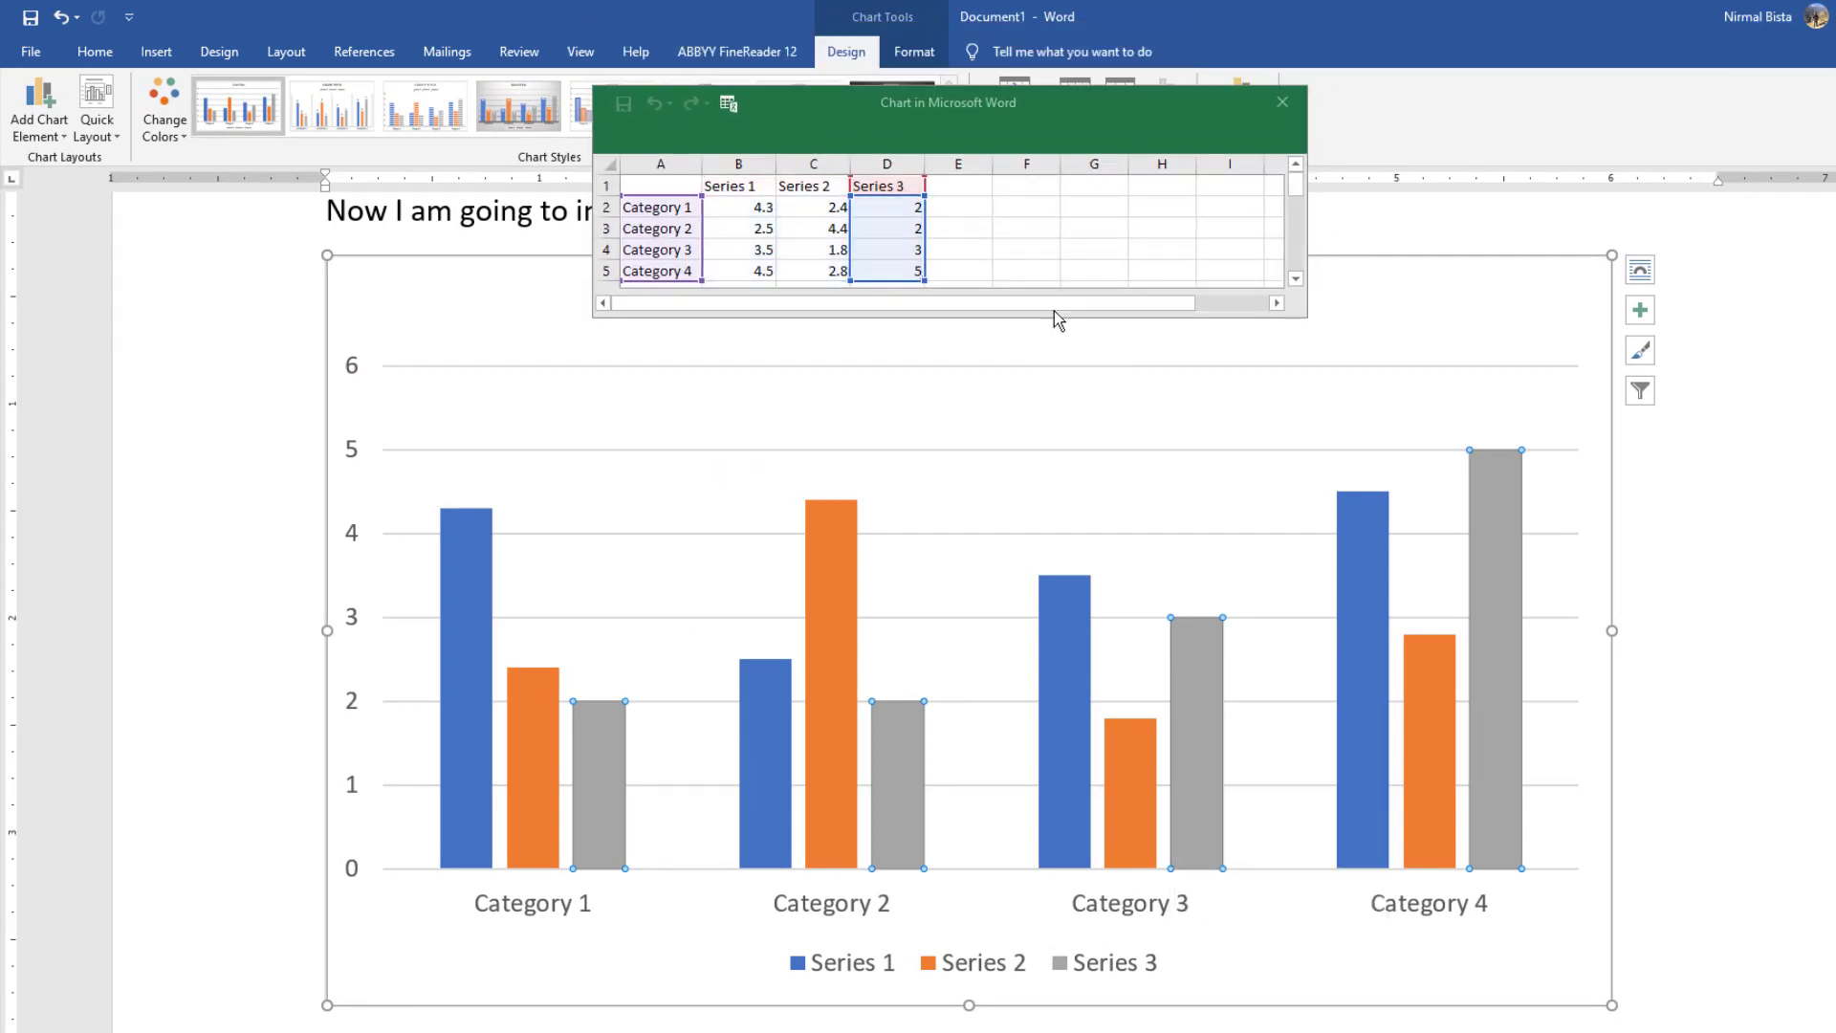
drag(1259, 317, 1258, 338)
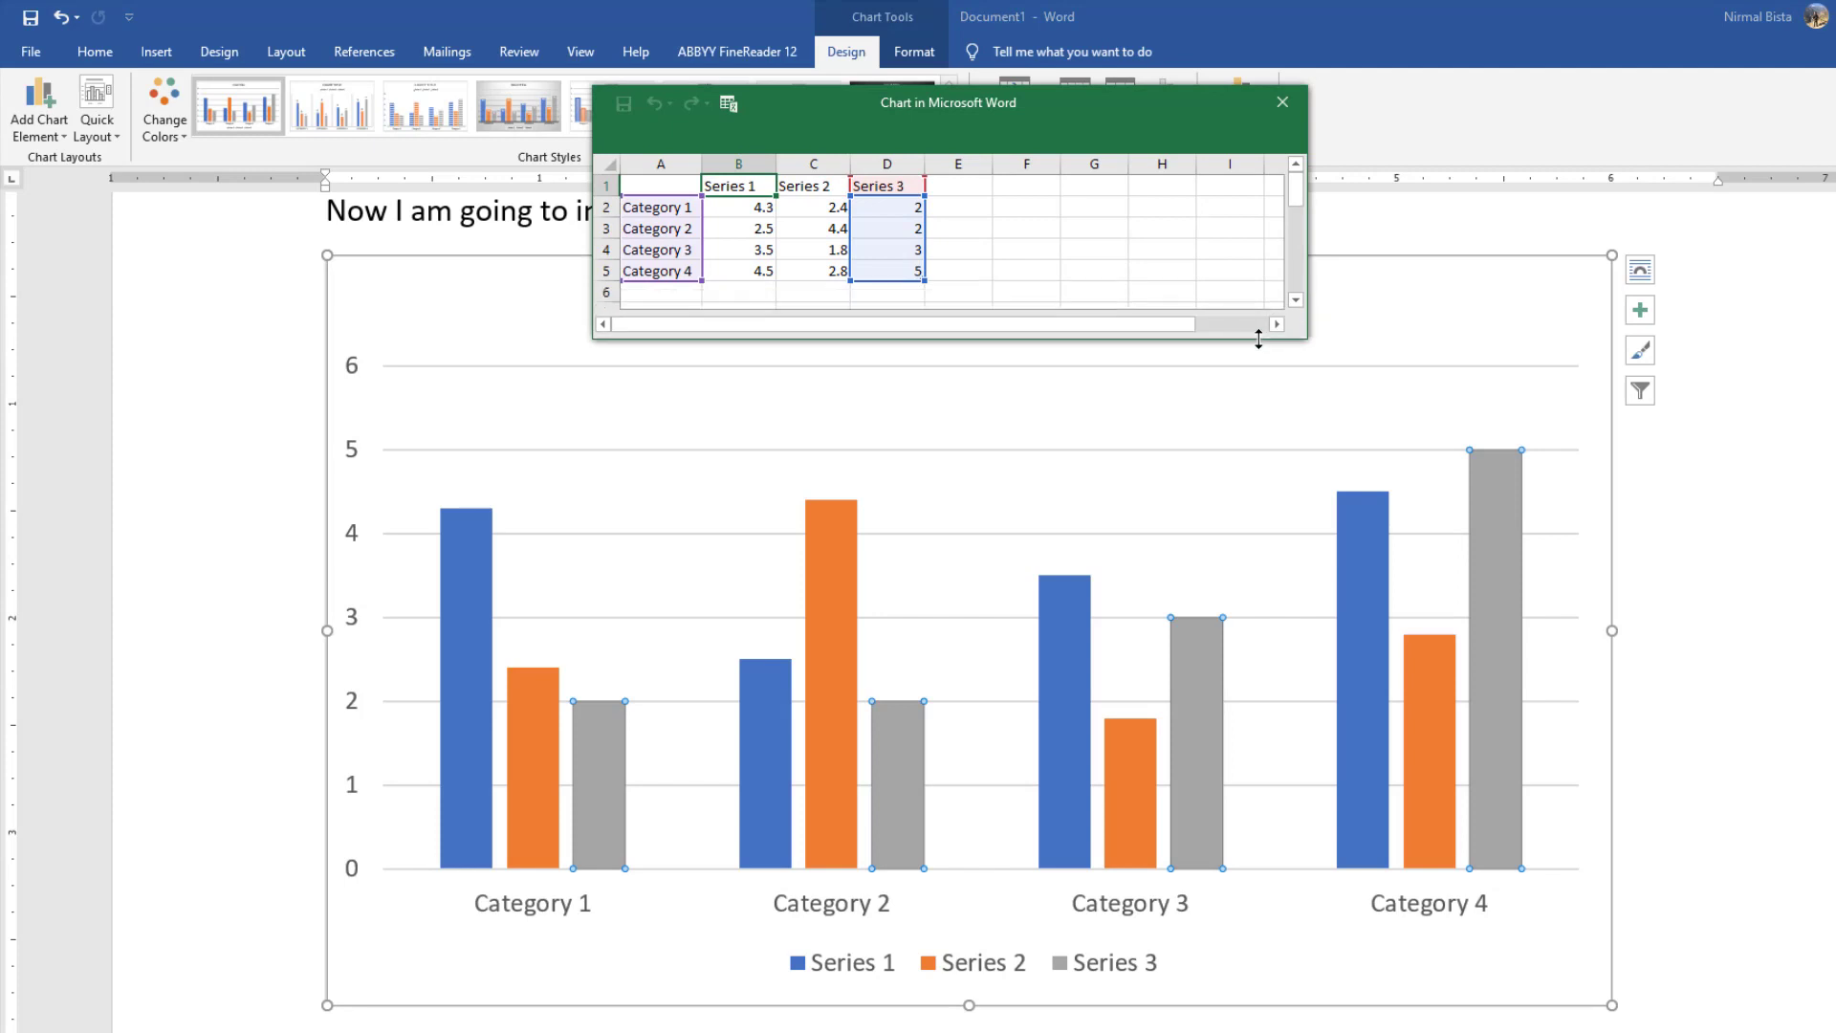
click(669, 271)
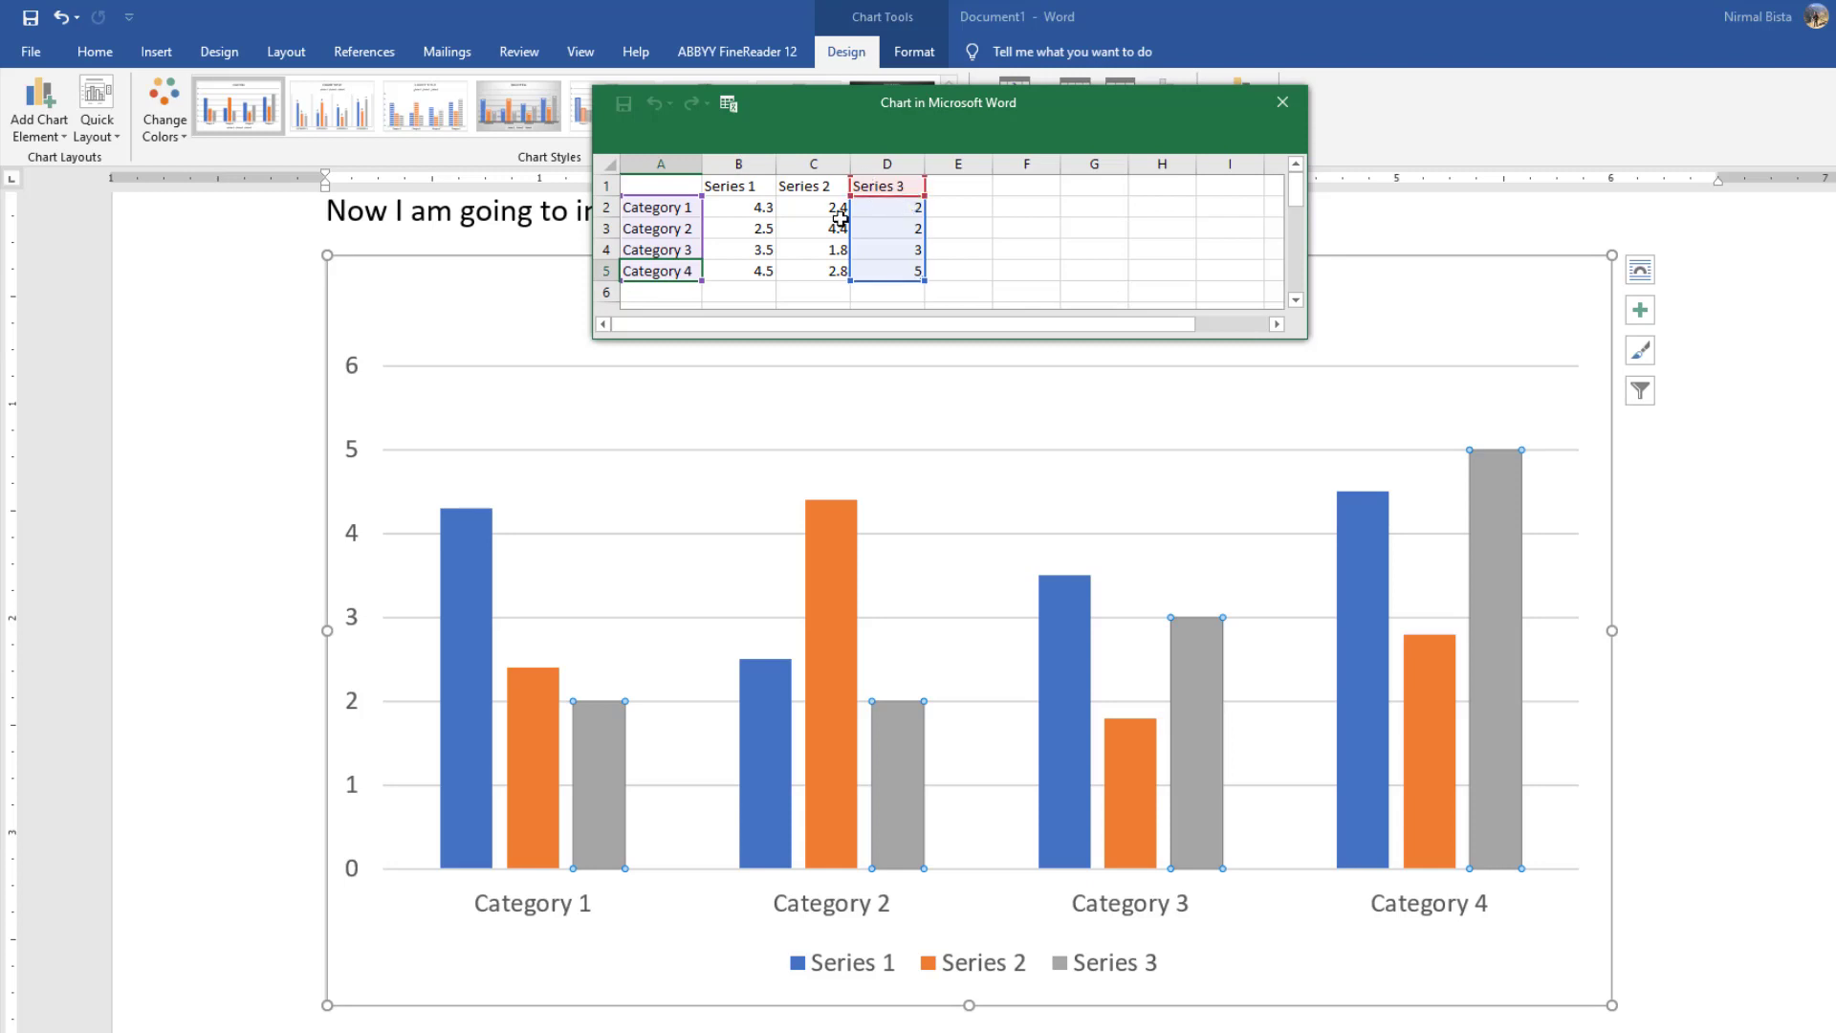
click(681, 214)
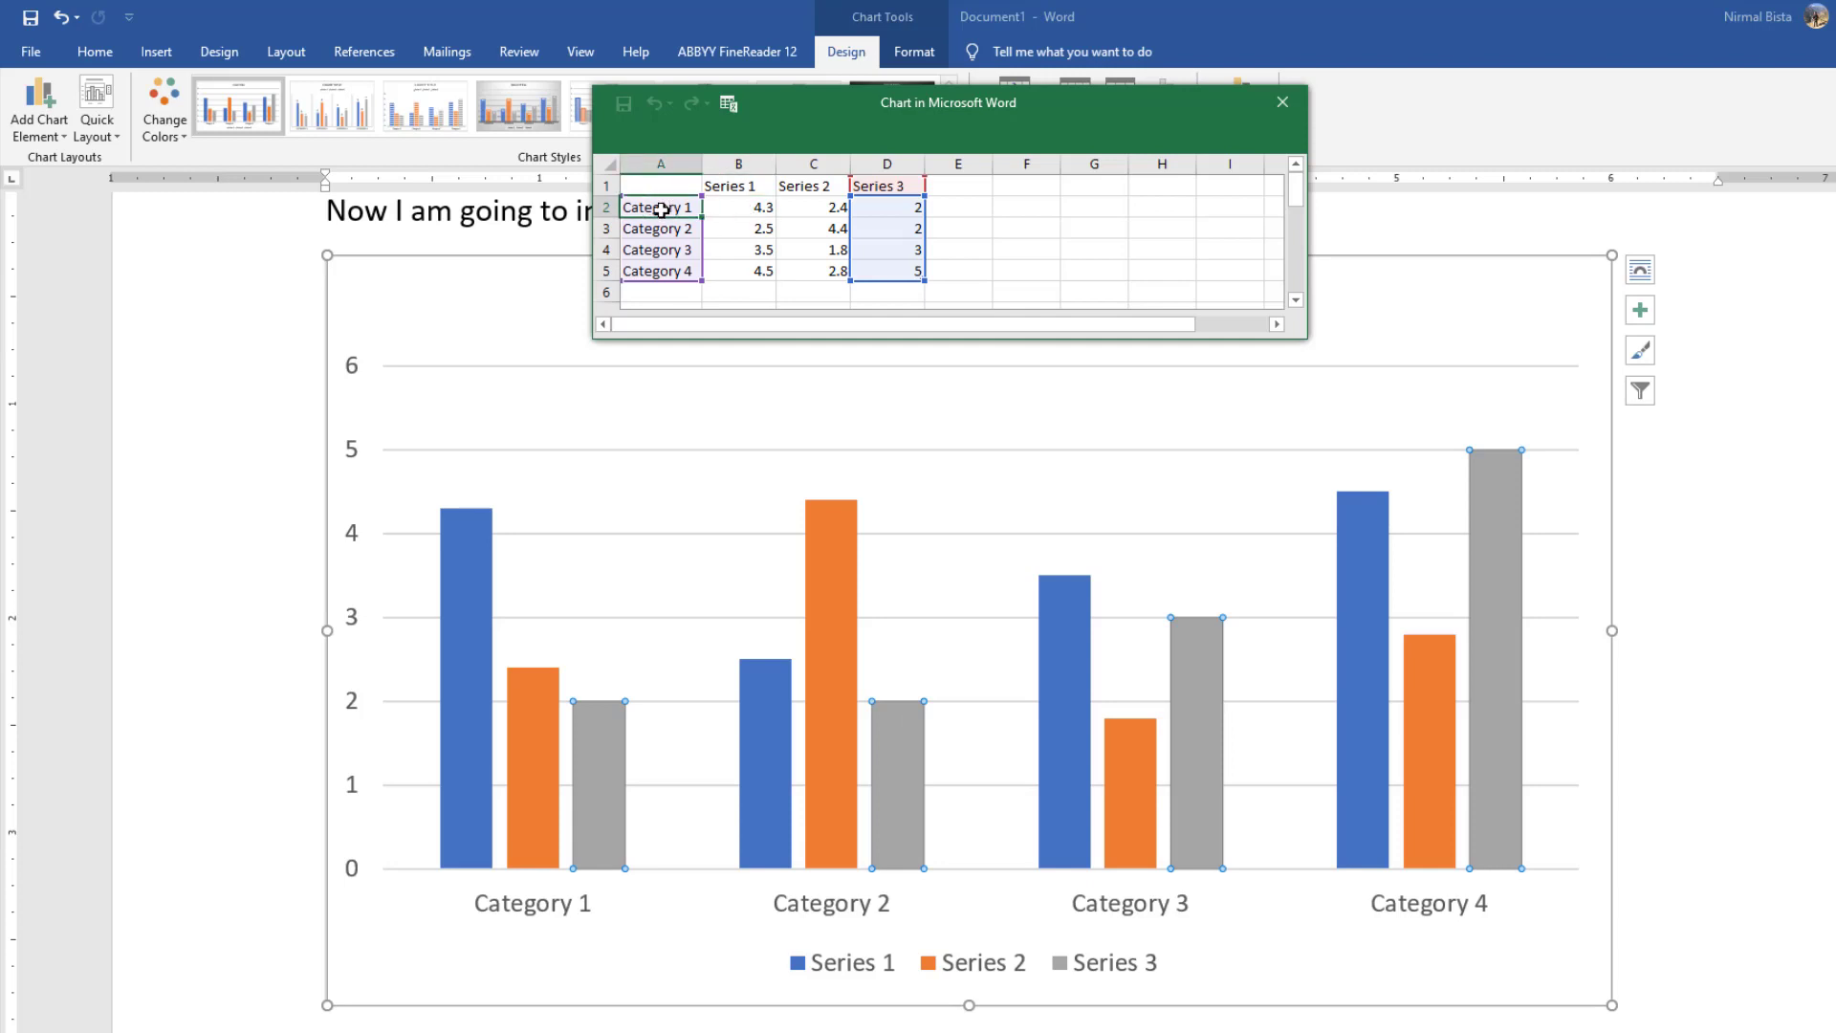
click(733, 189)
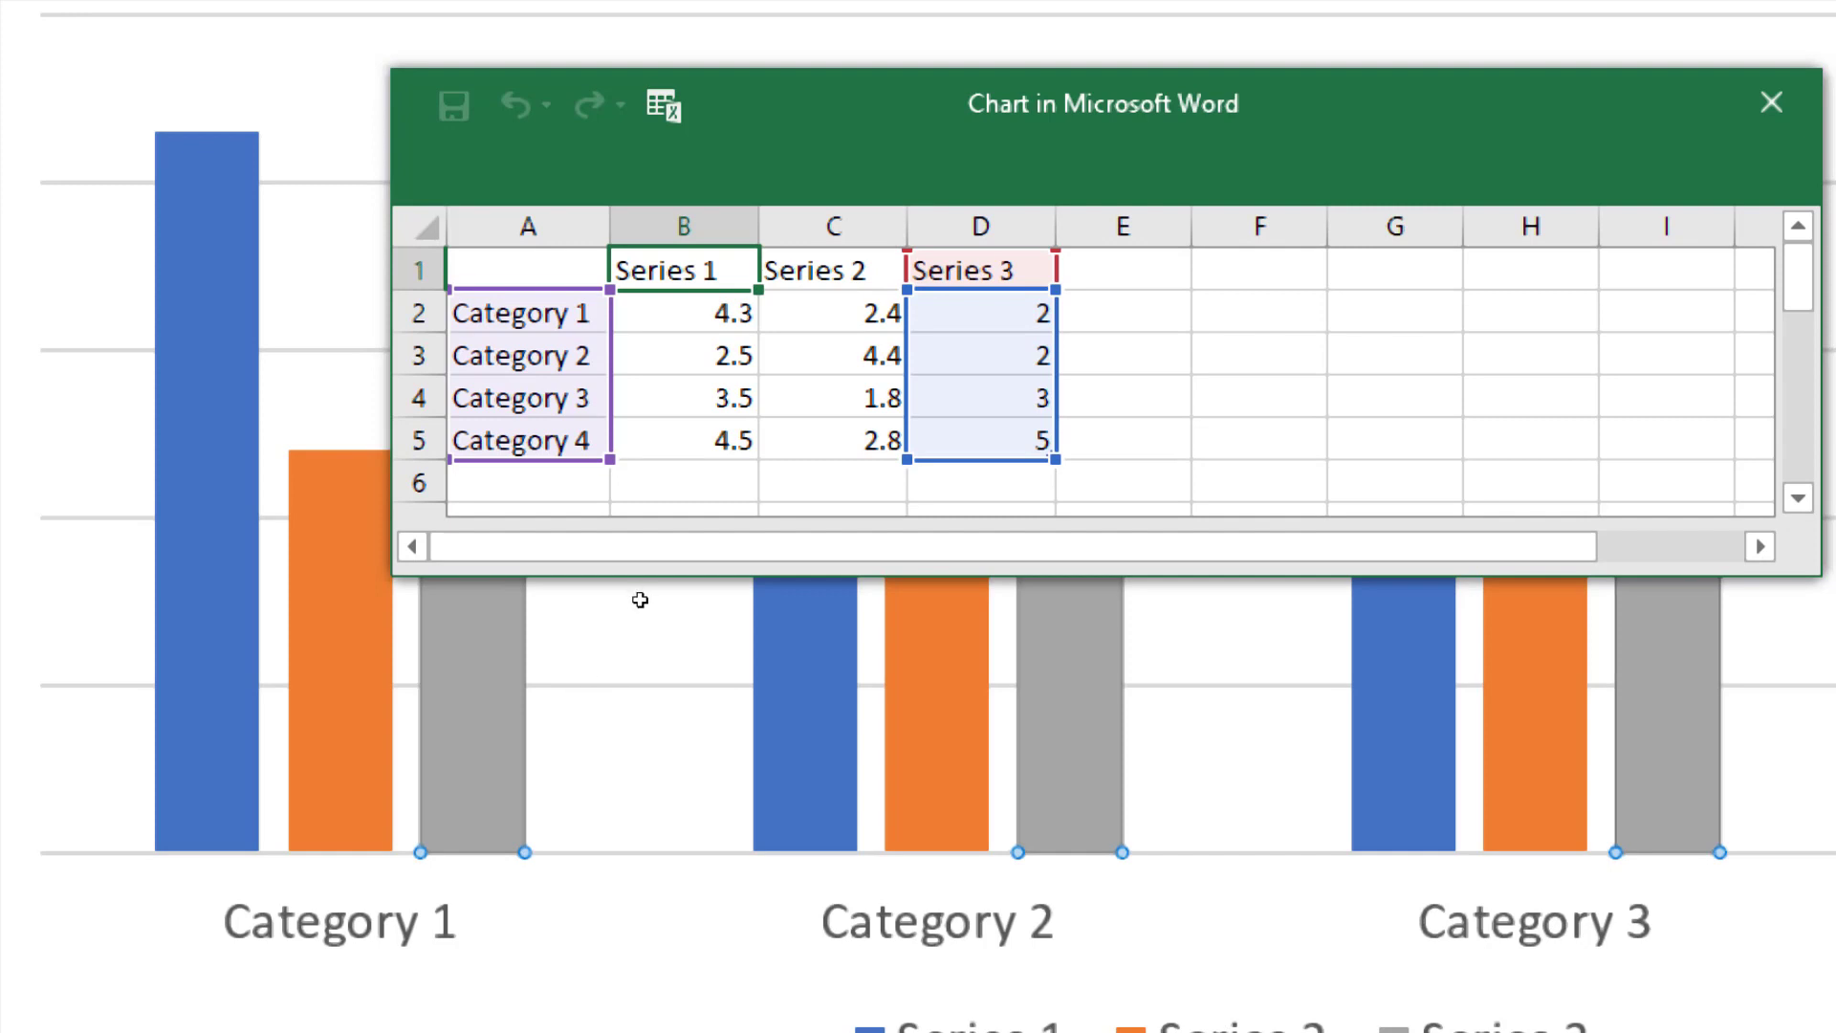
Step: In the chart data, rename Category 1 as "Salambu Designer" and Category 2 as "Solo Traveler"
click(531, 313)
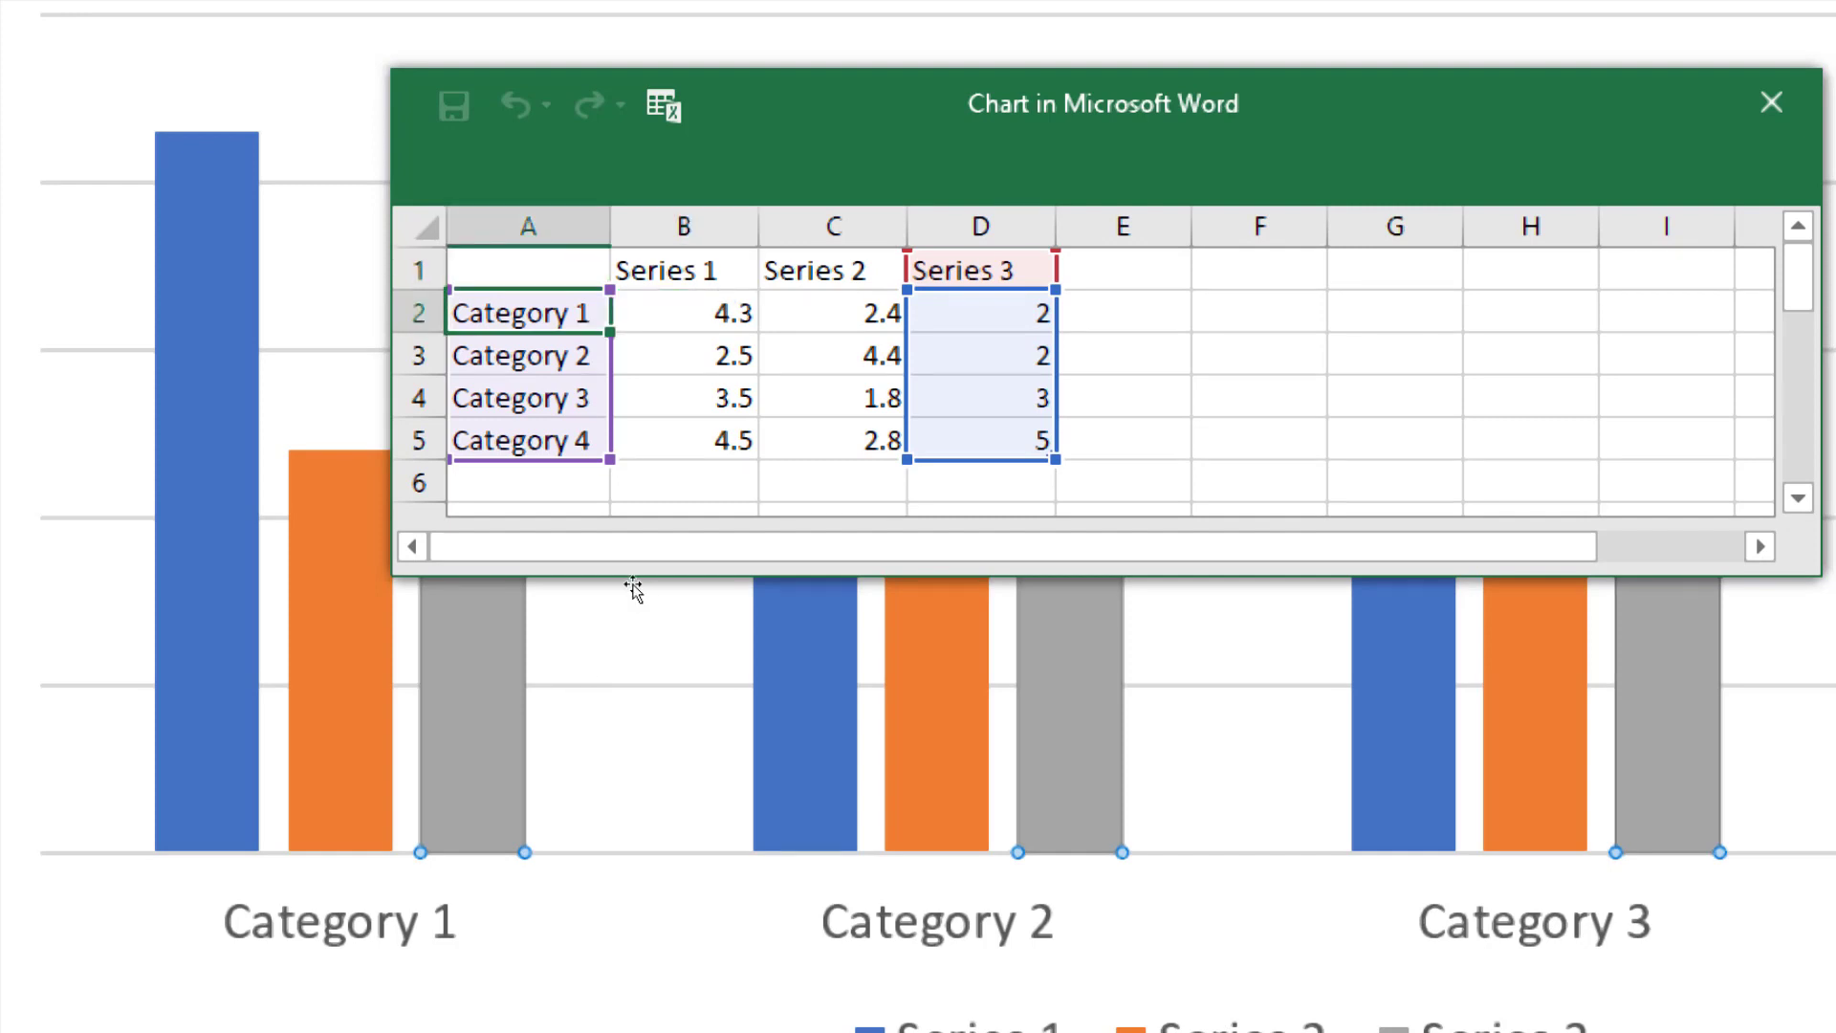
text(Sa)
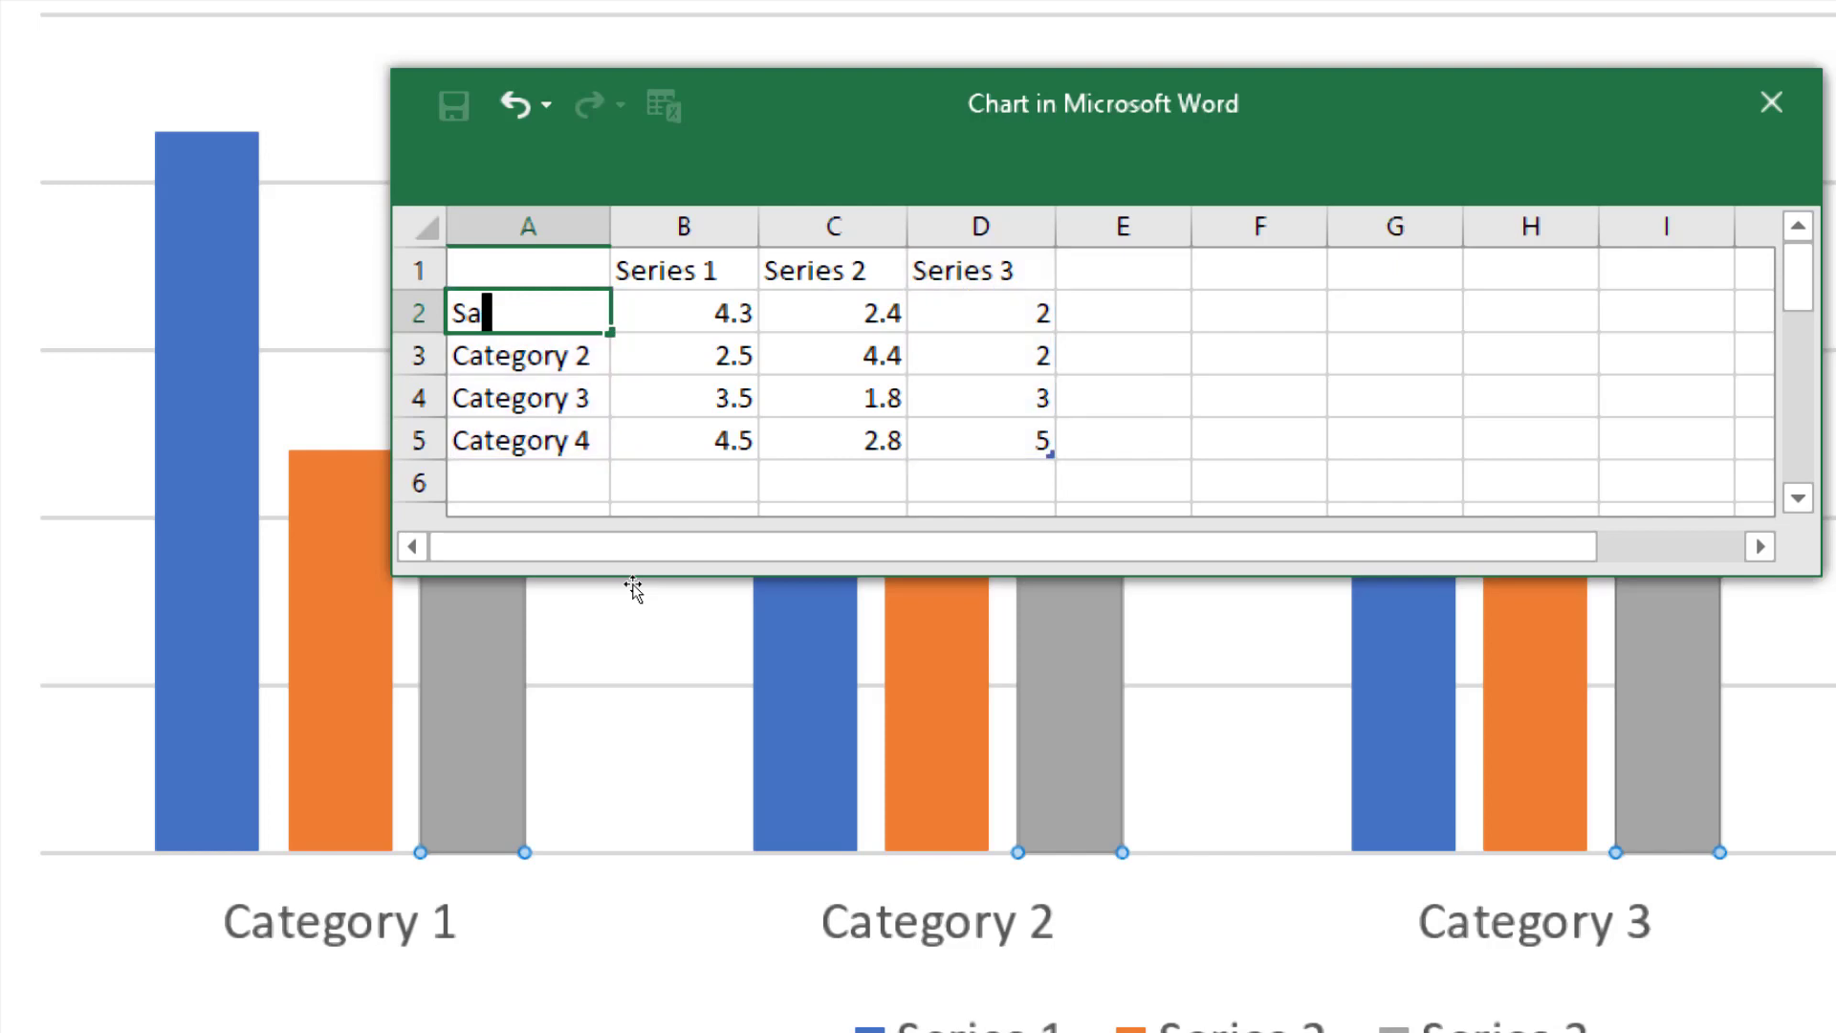
text(lambu Designer)
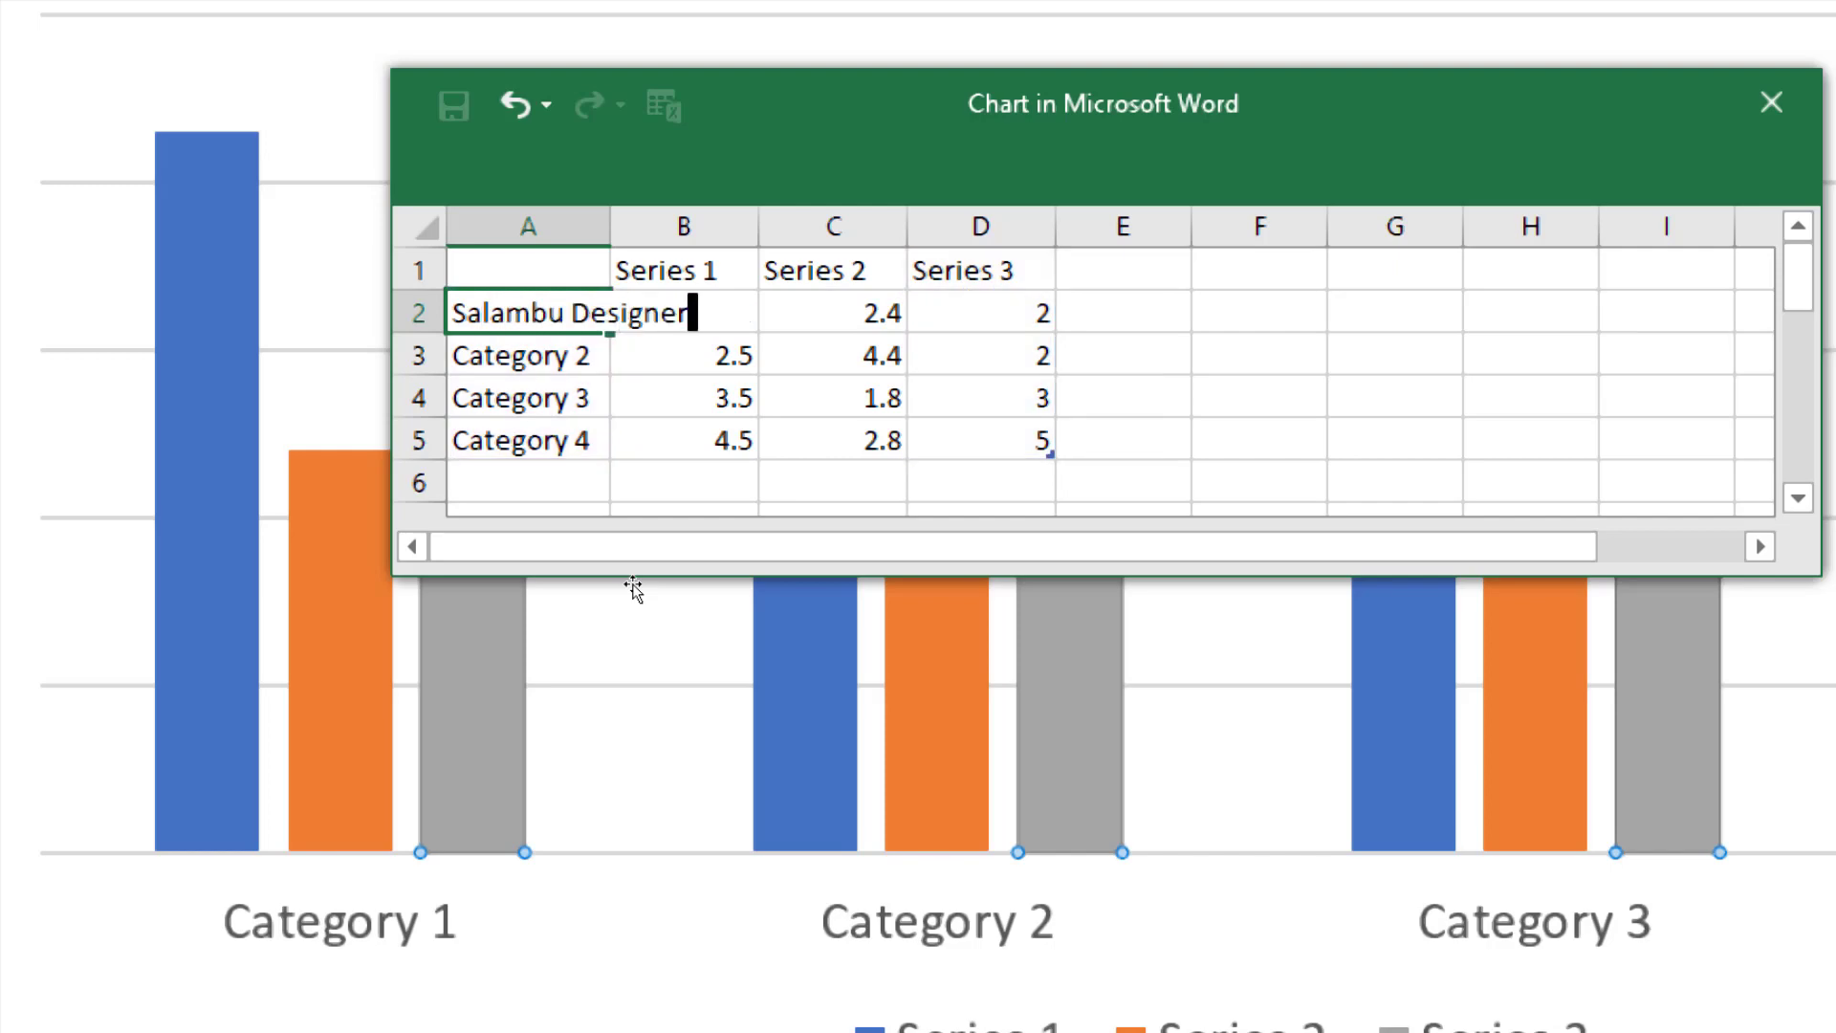
key(Return)
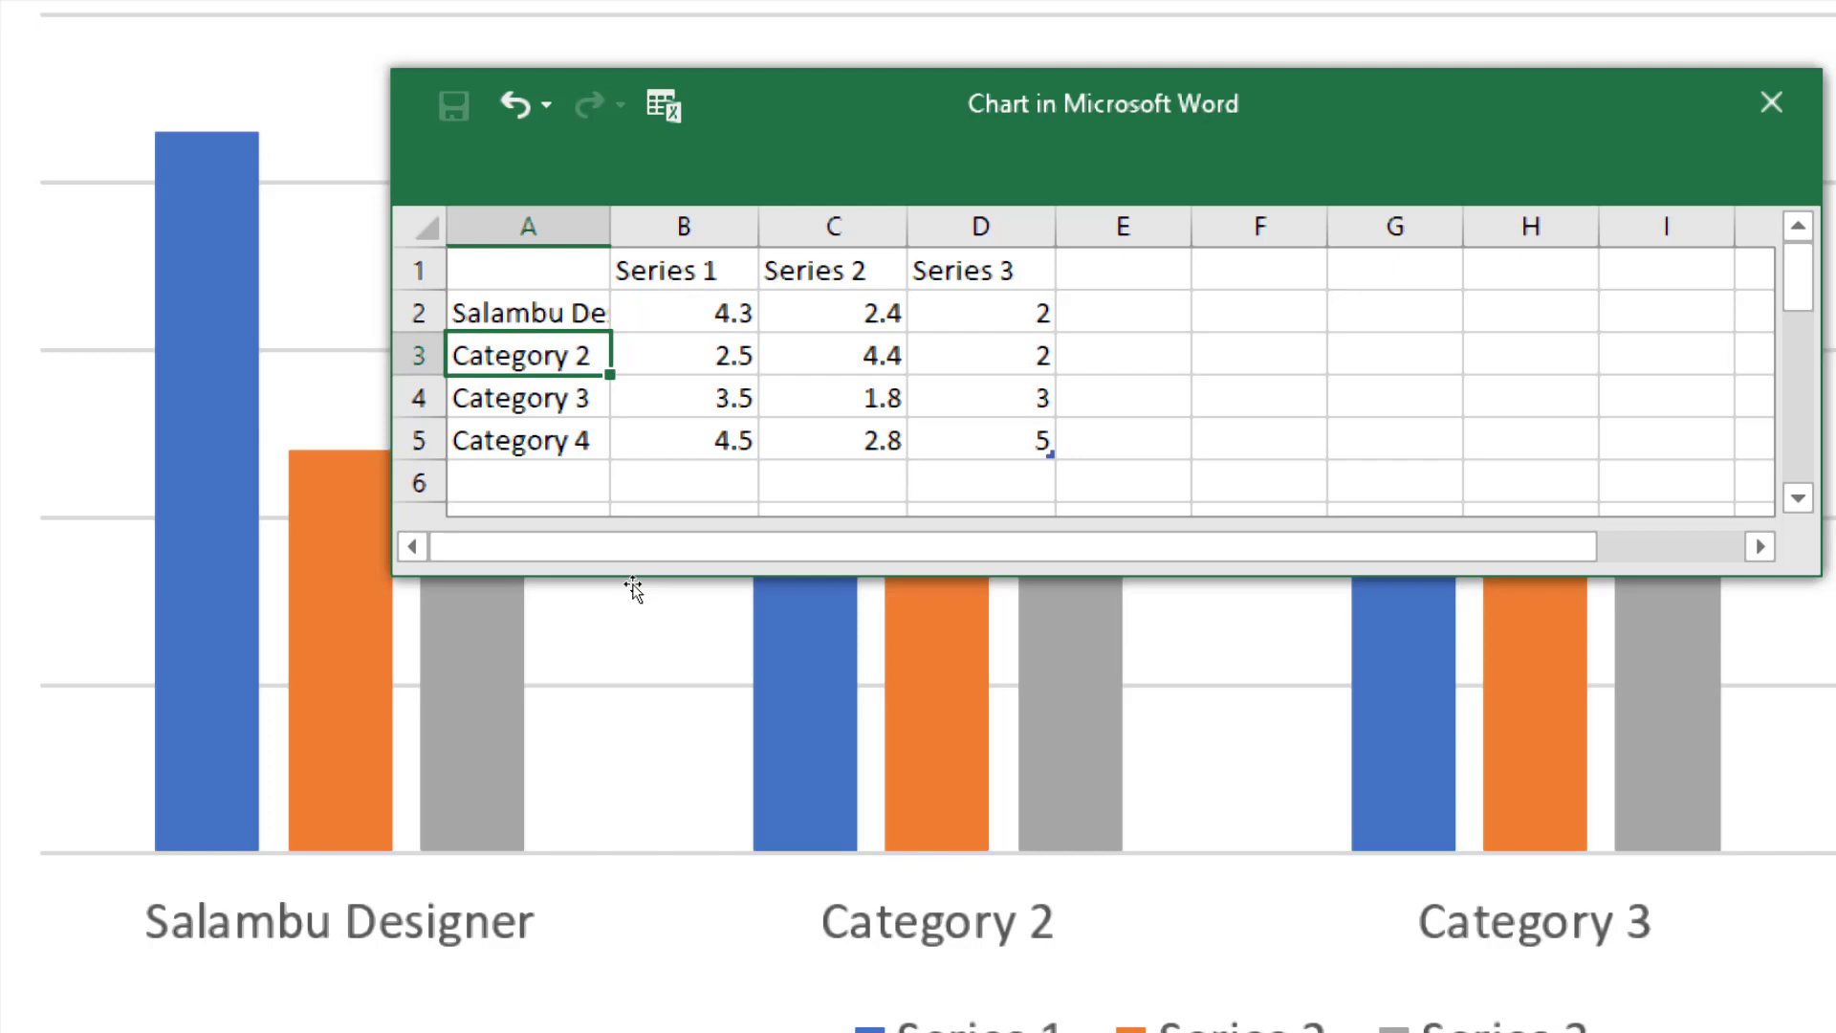
text(Sol)
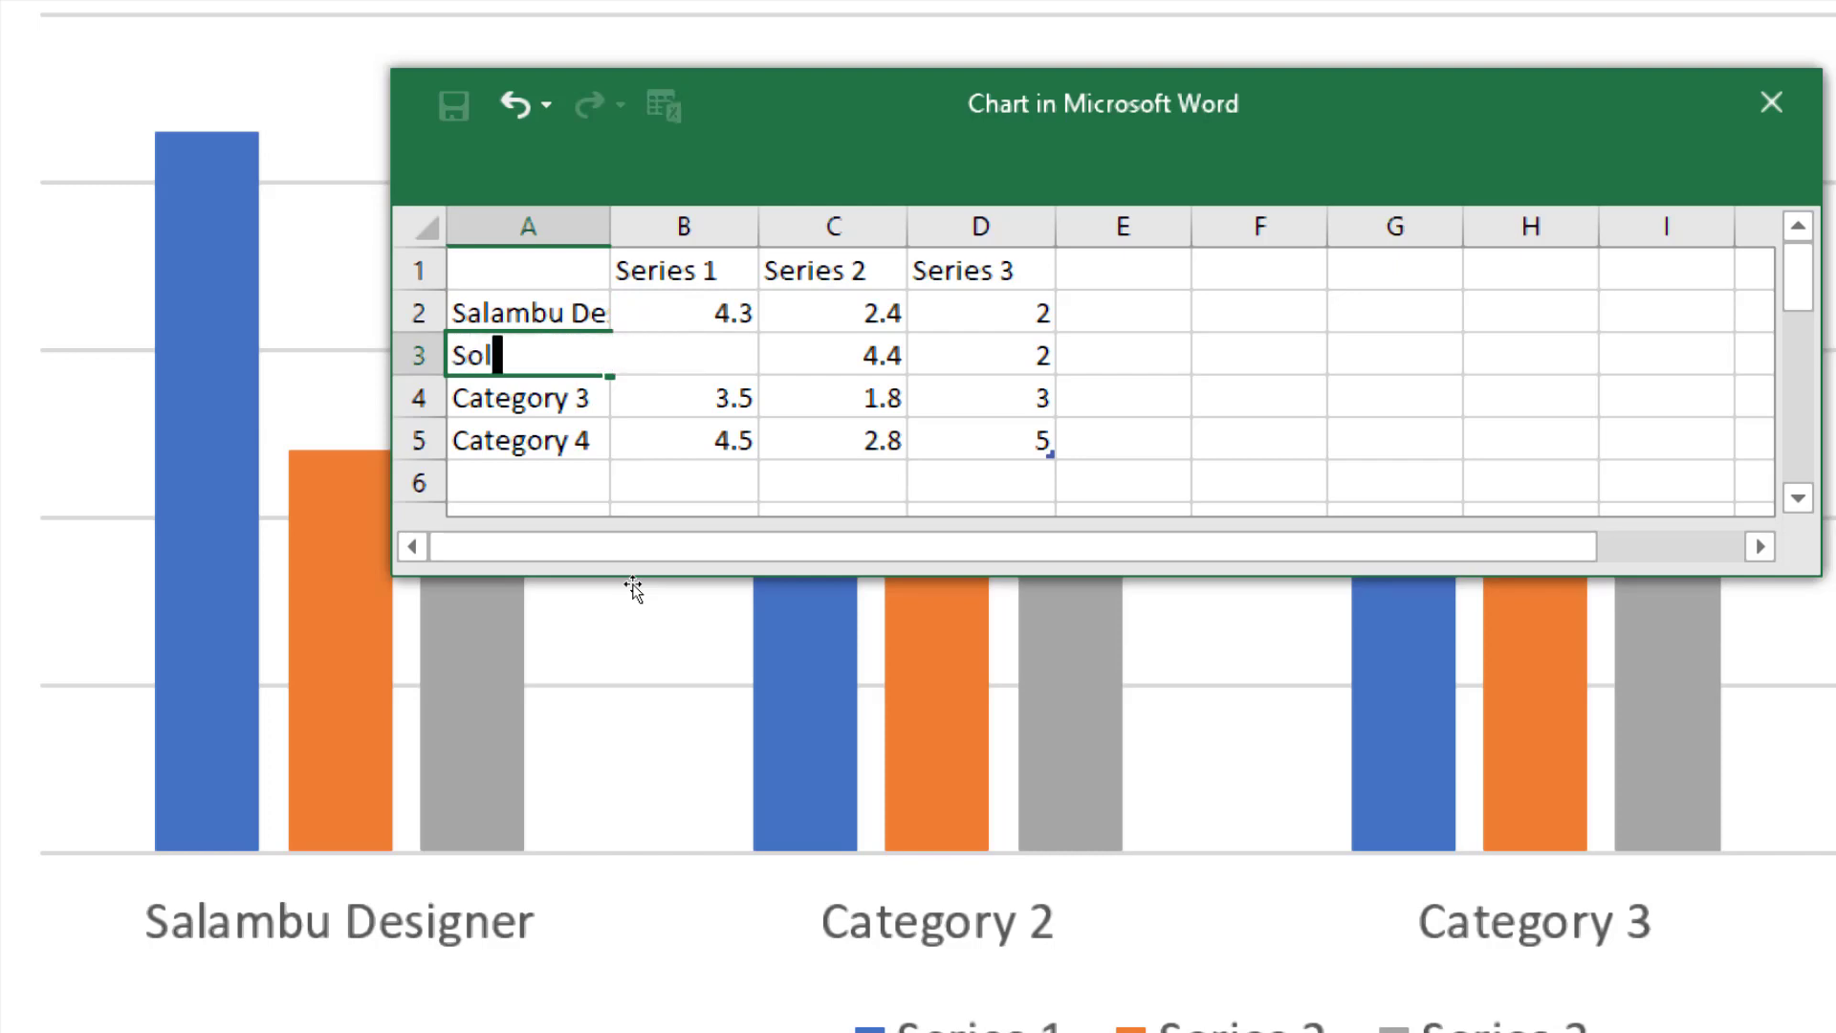
text(o Traveler)
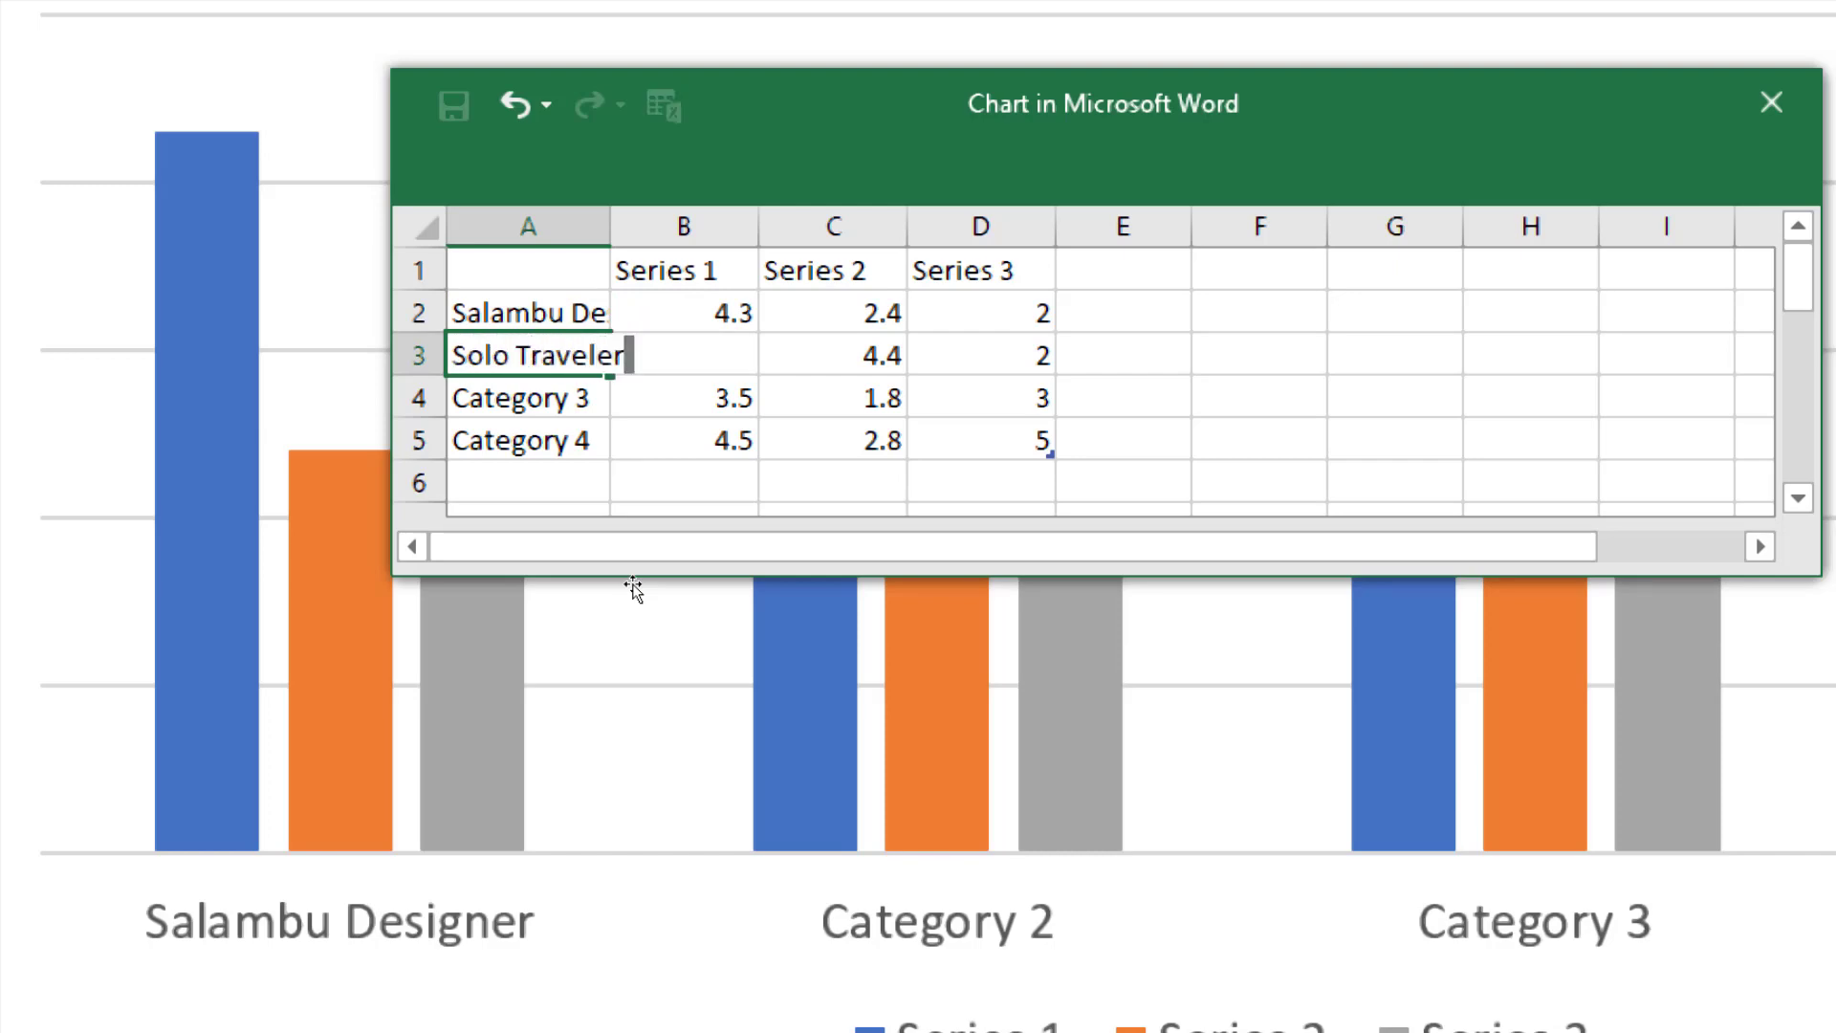
key(ctrl+Return)
key(Down)
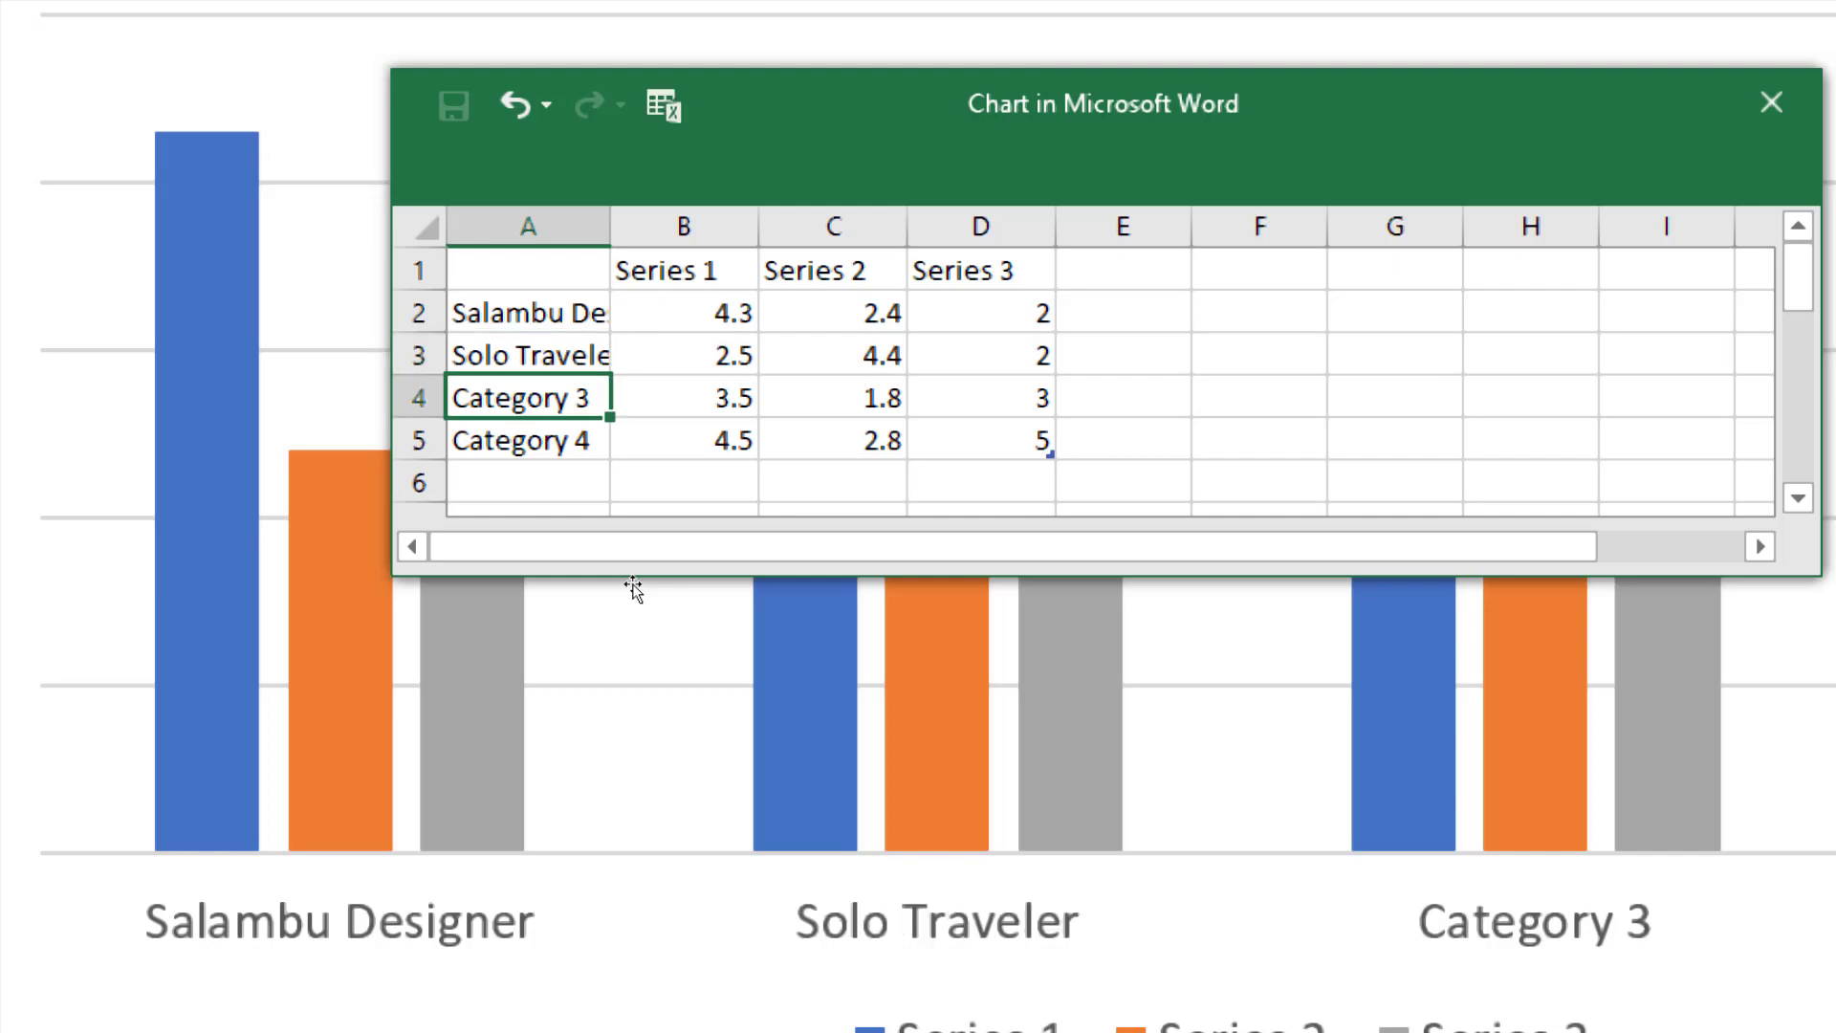
Step: Rename Category 3 in cell A4 of the chart data as "HEAD Nepal"
key(Up)
key(Down)
text(HEA)
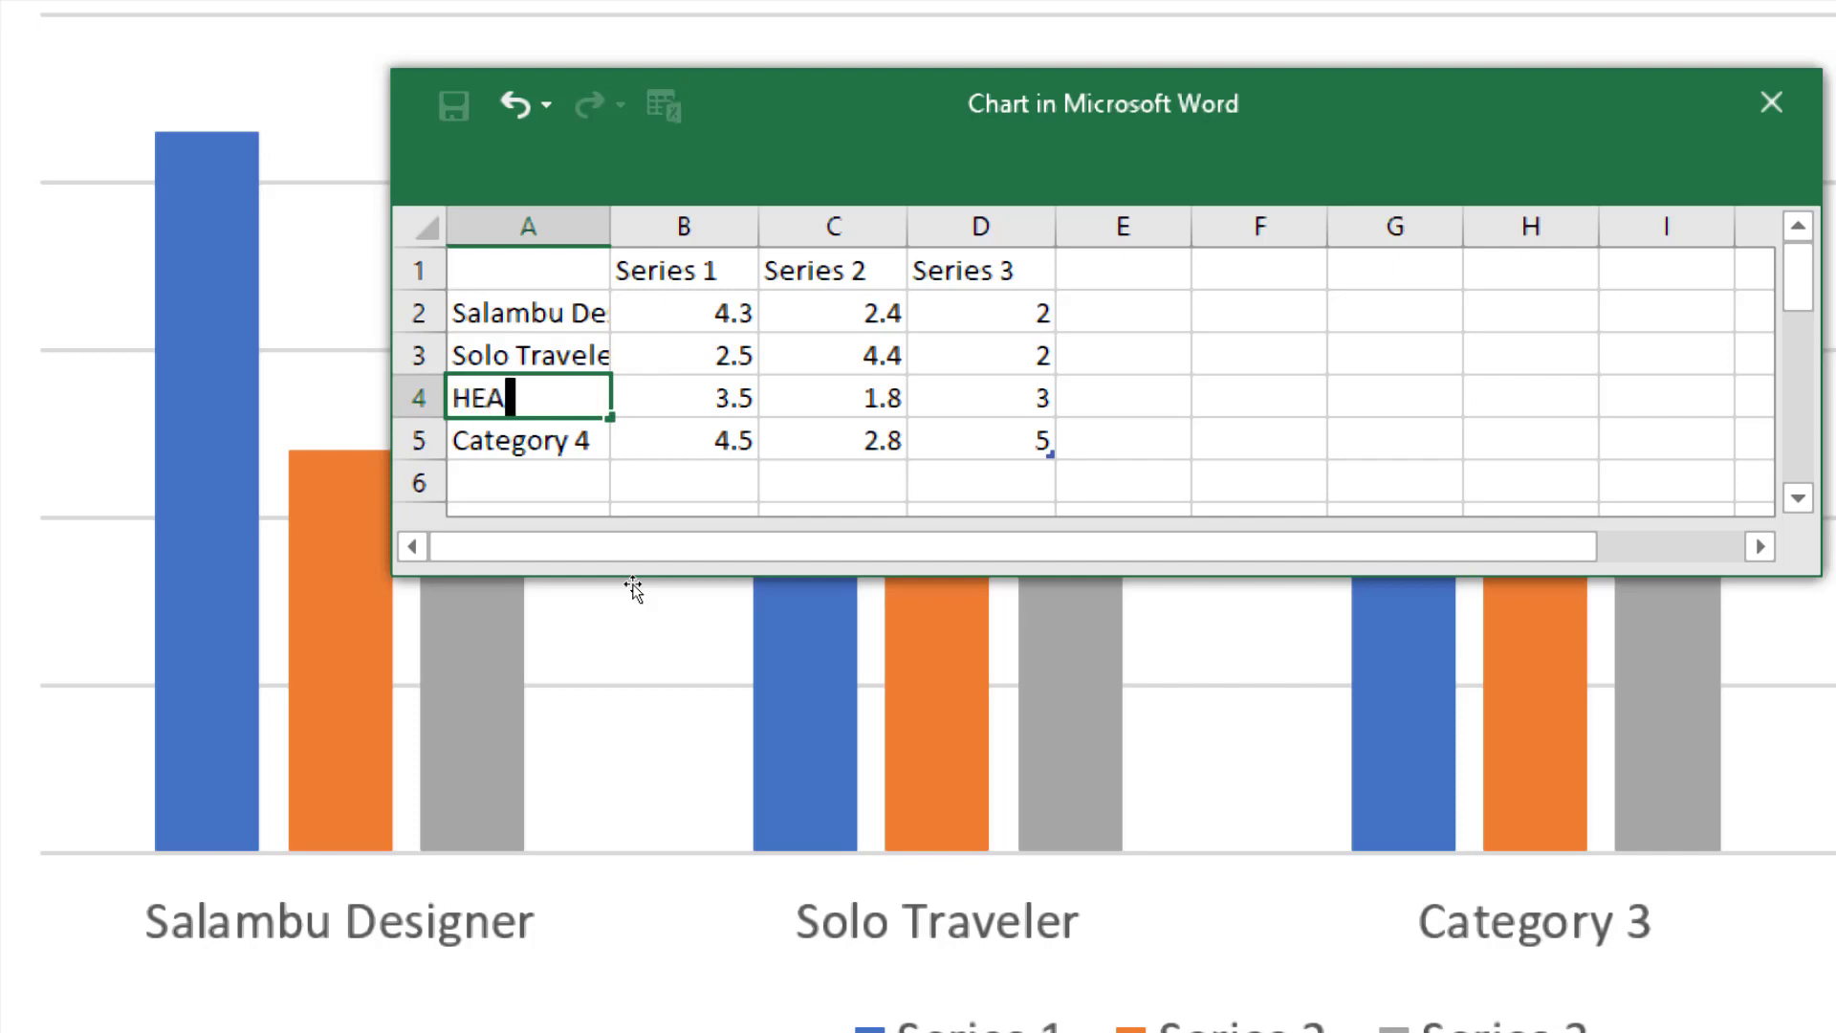
text(D Nepal)
key(Return)
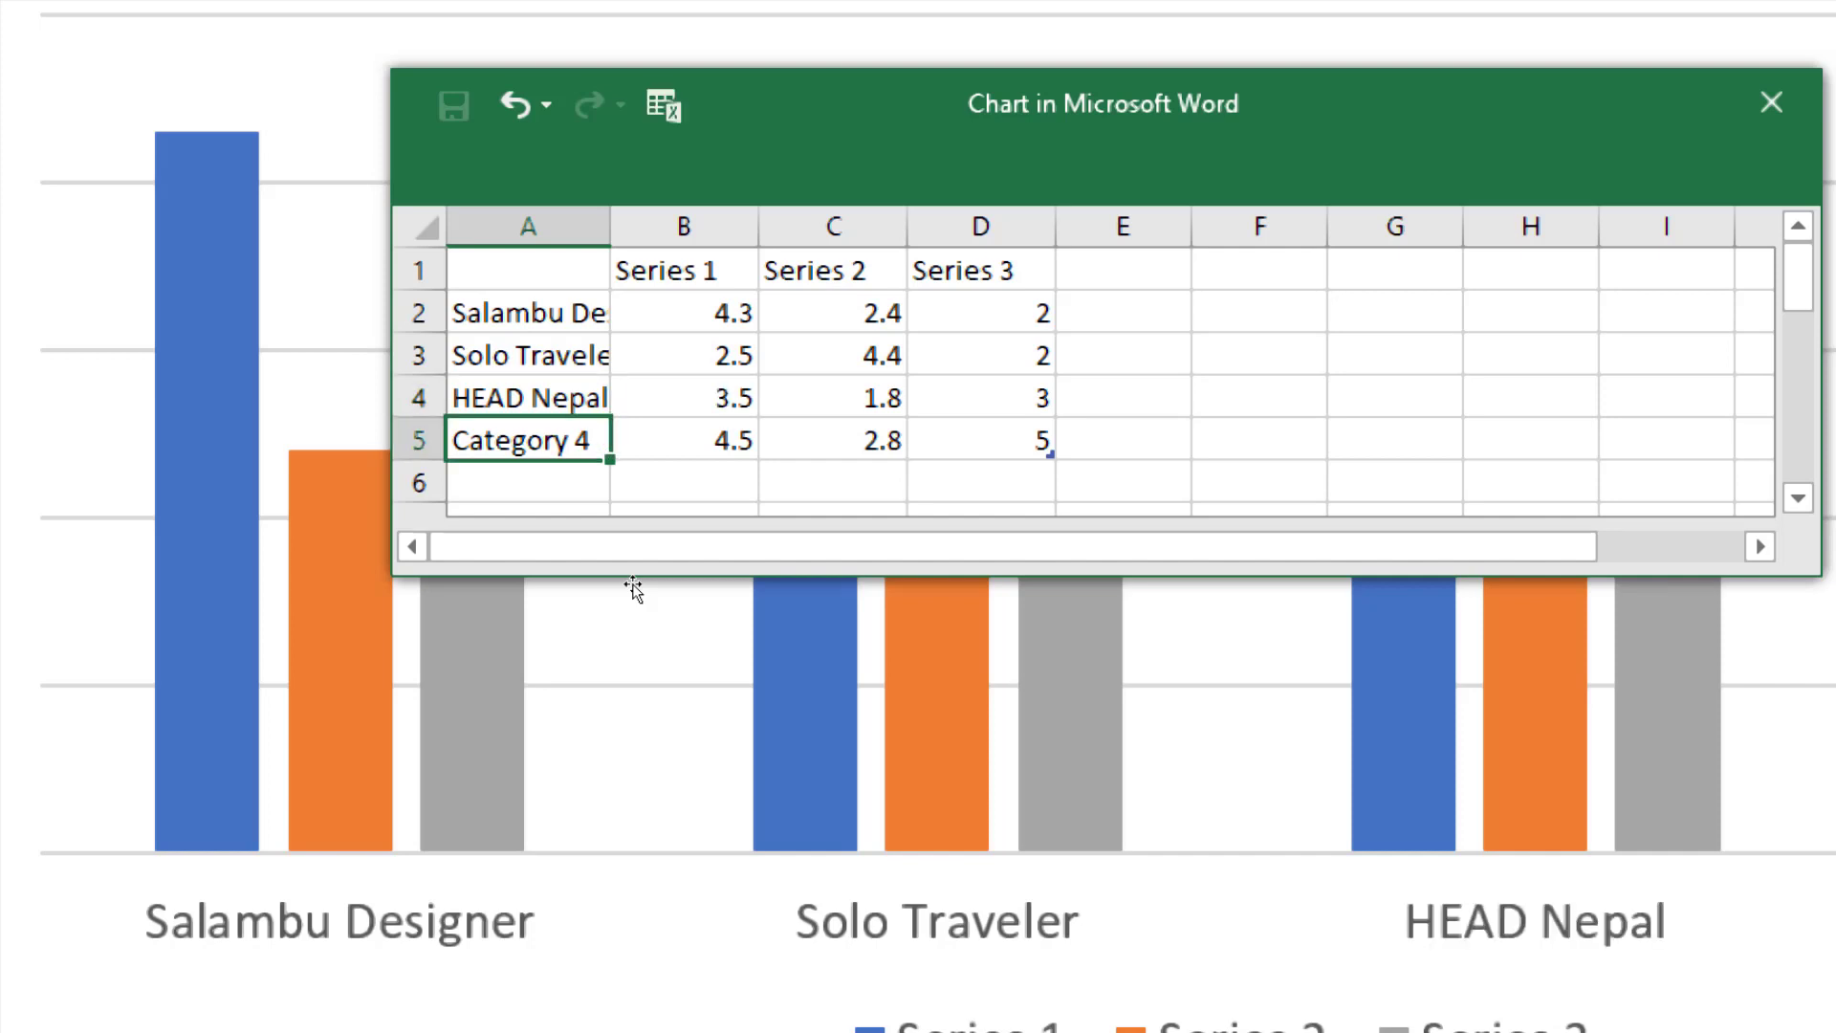
Step: Rename the Series 1 heading in cell B1 of the chart data as "Suscriber"
key(Up)
key(Up)
key(Up)
key(Right)
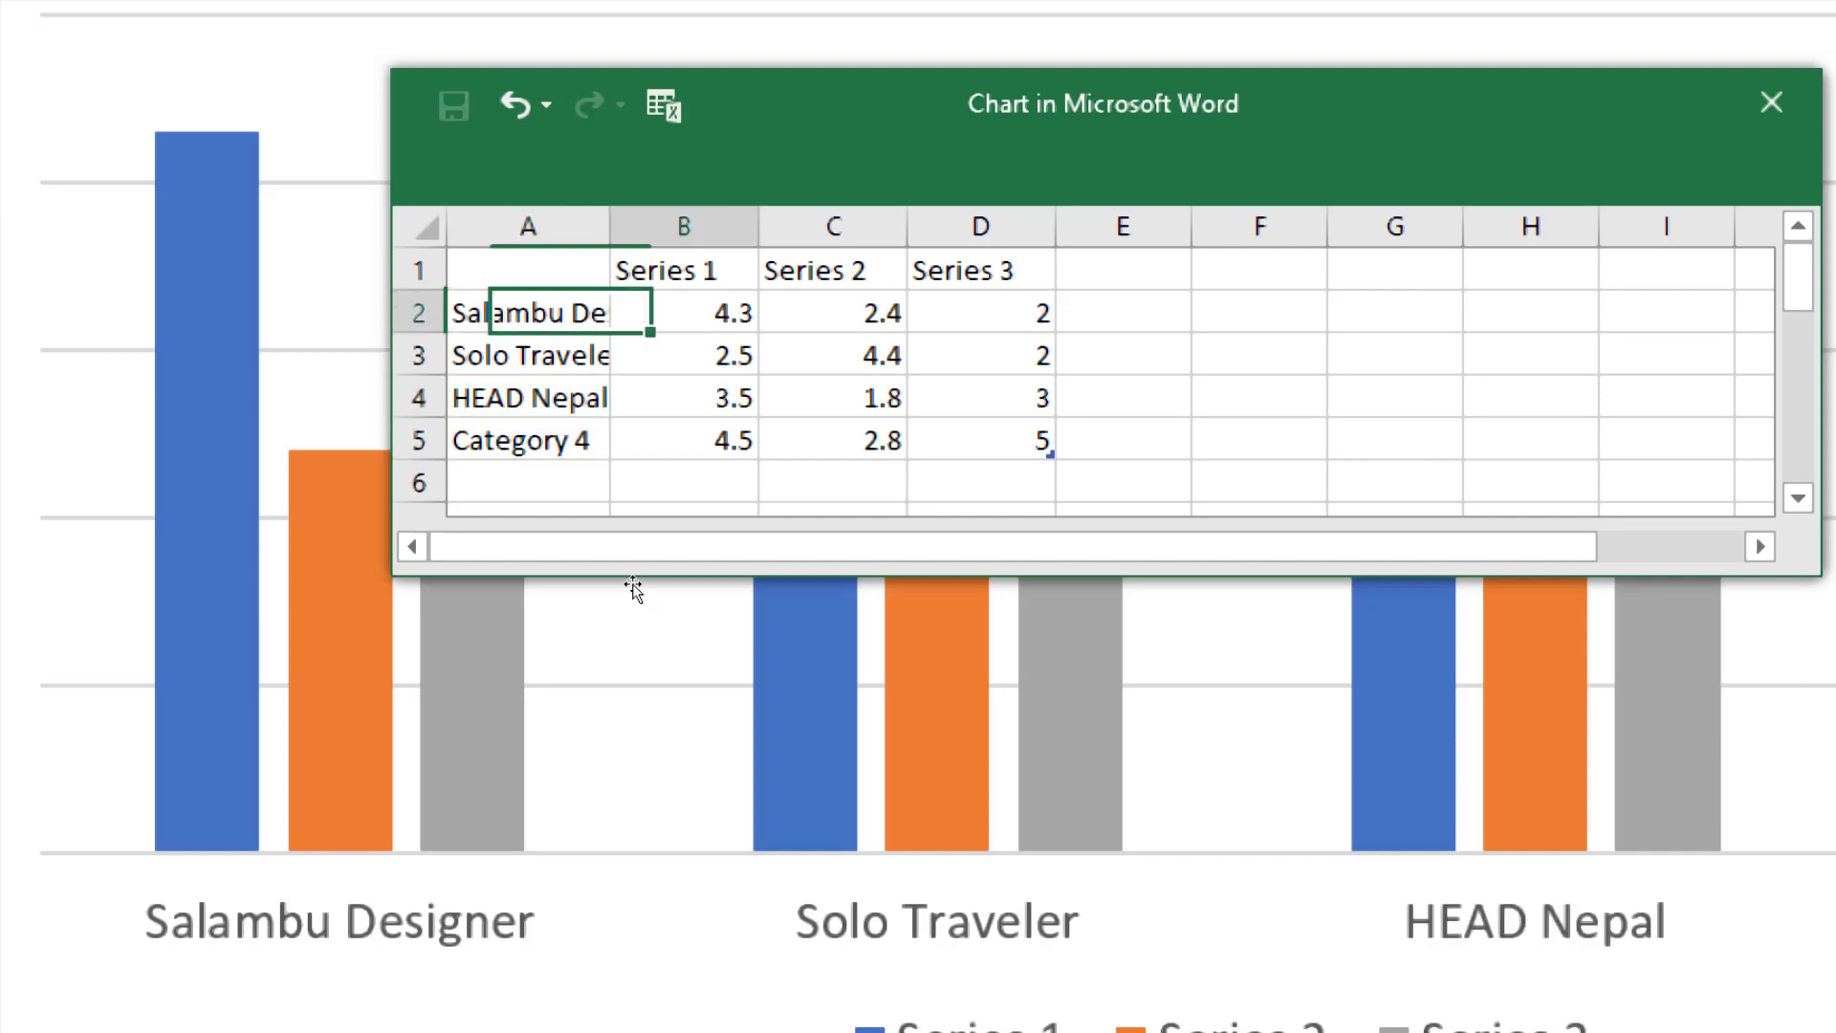
key(Up)
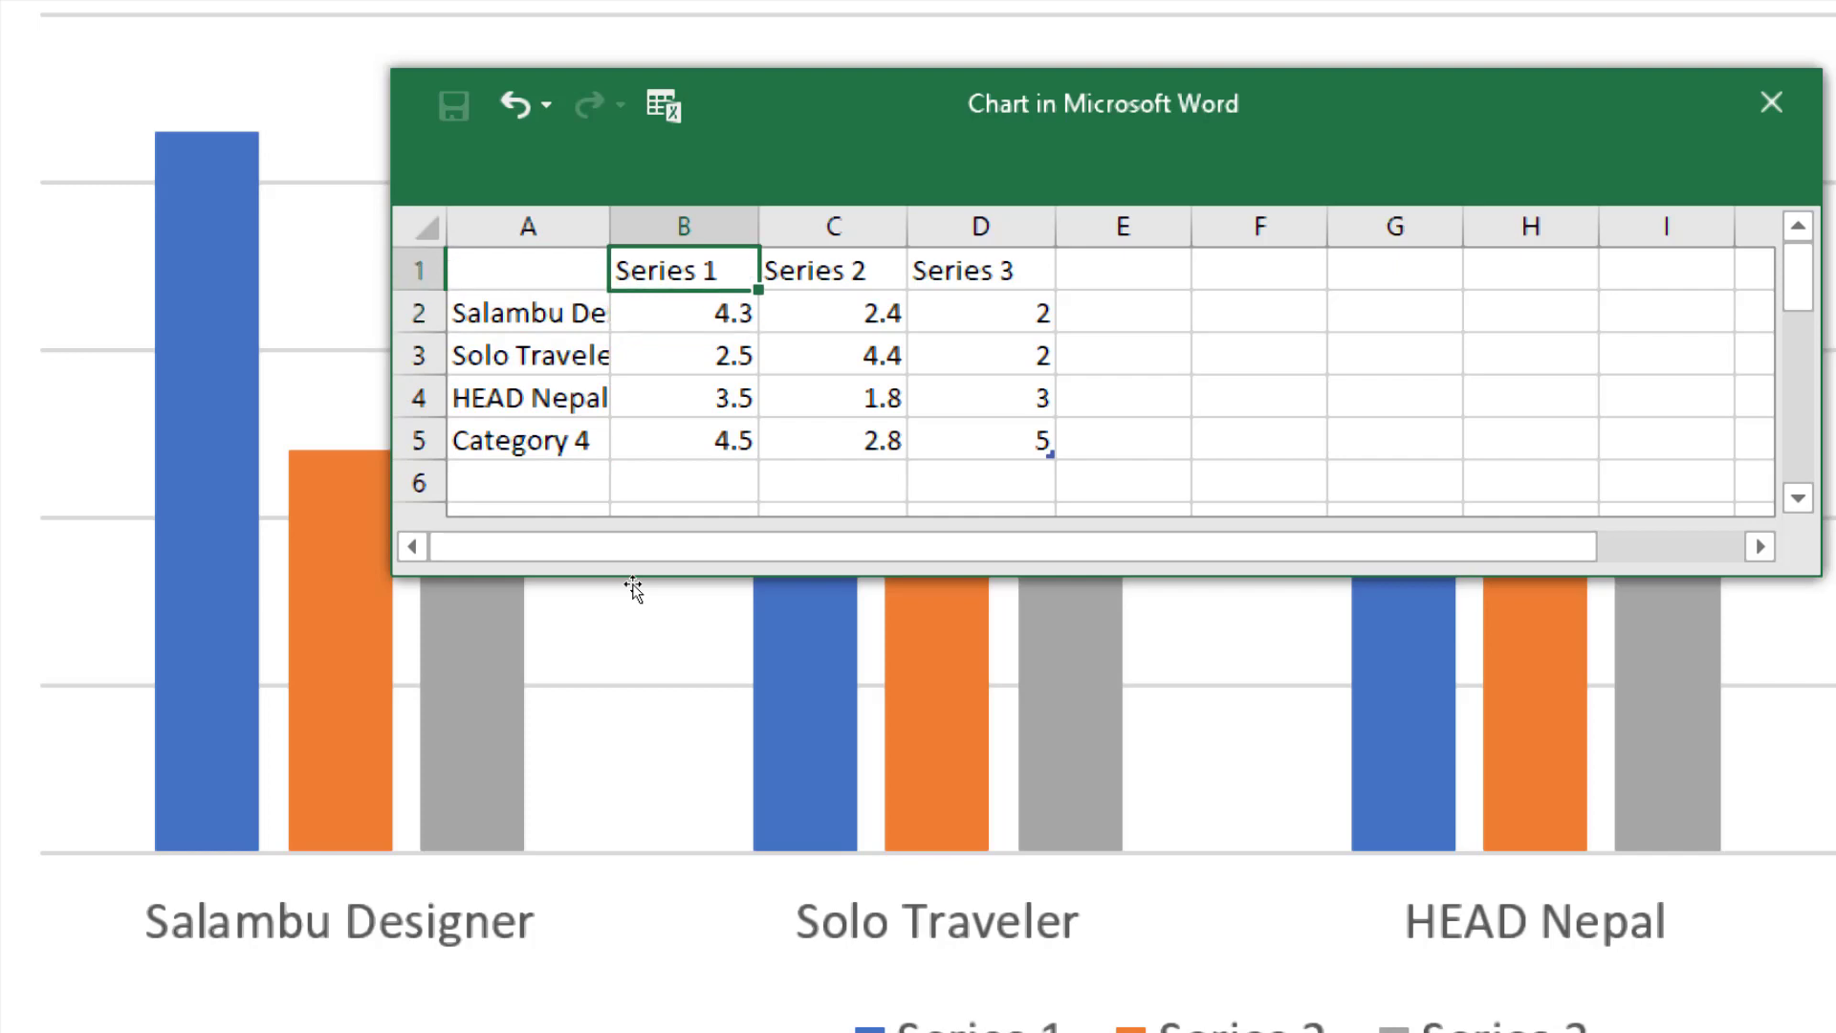
text(Su)
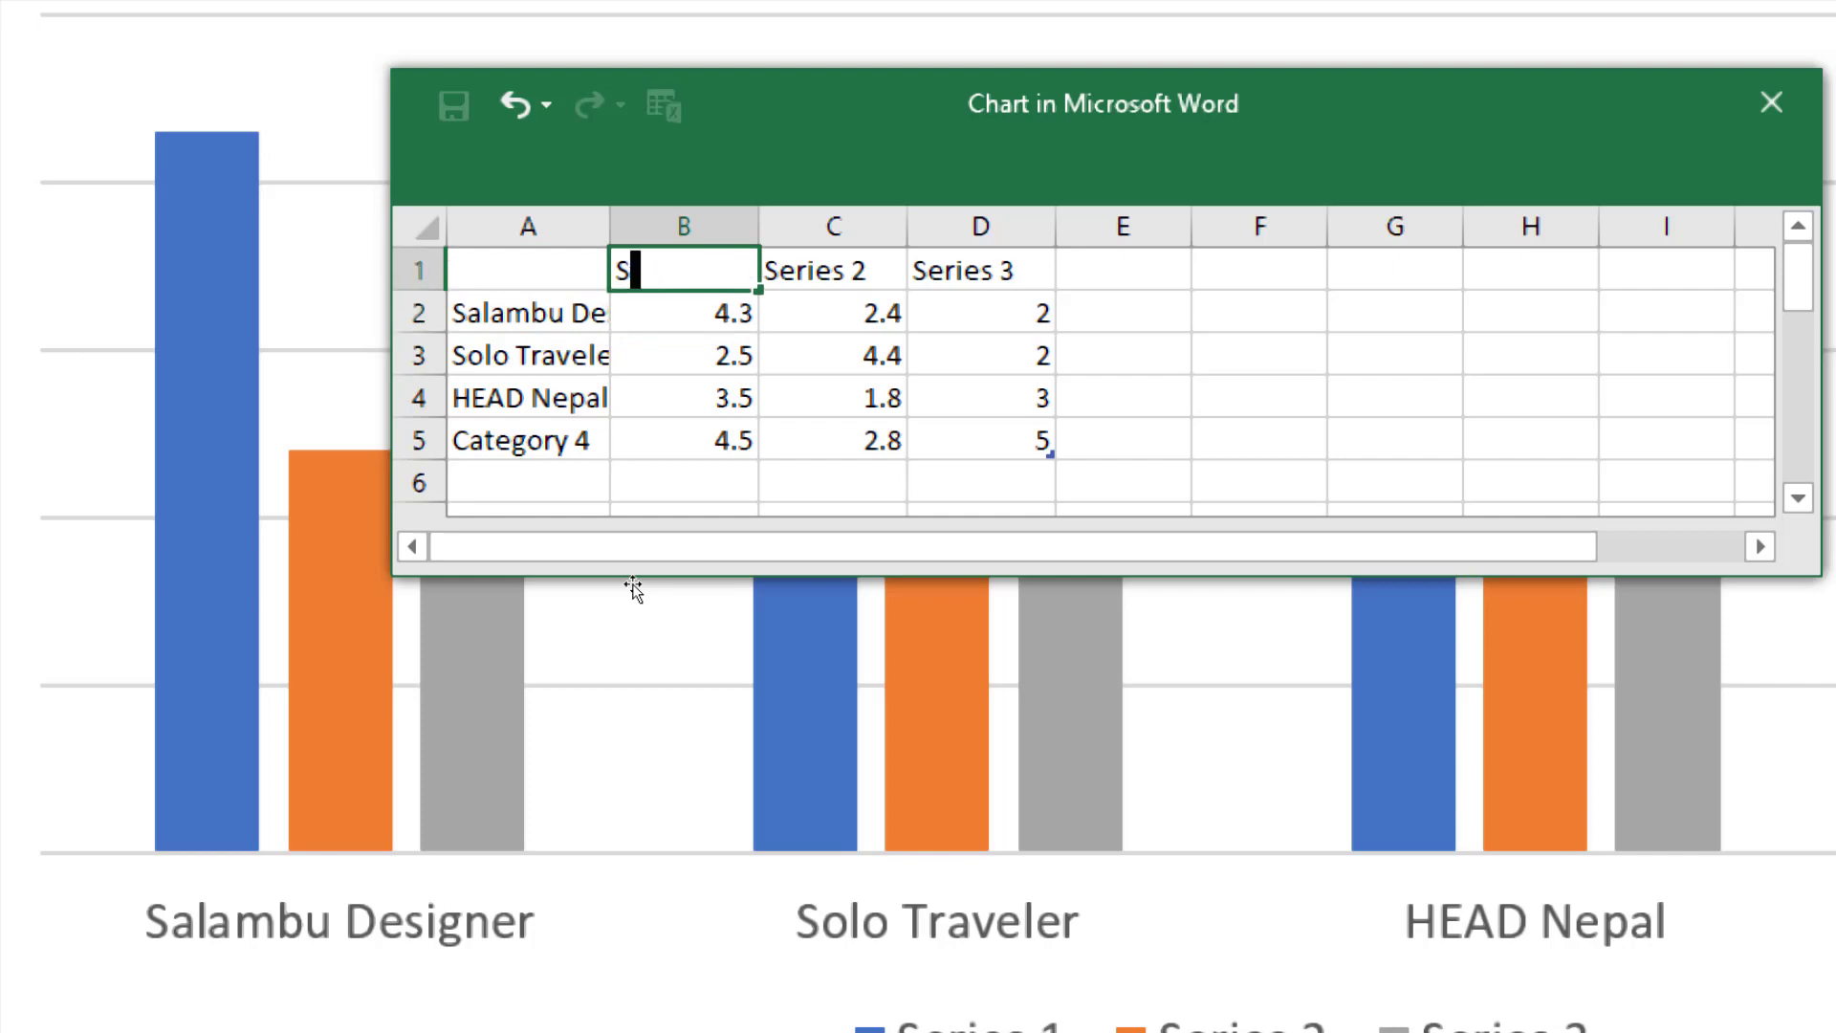
text(scriber)
key(Tab)
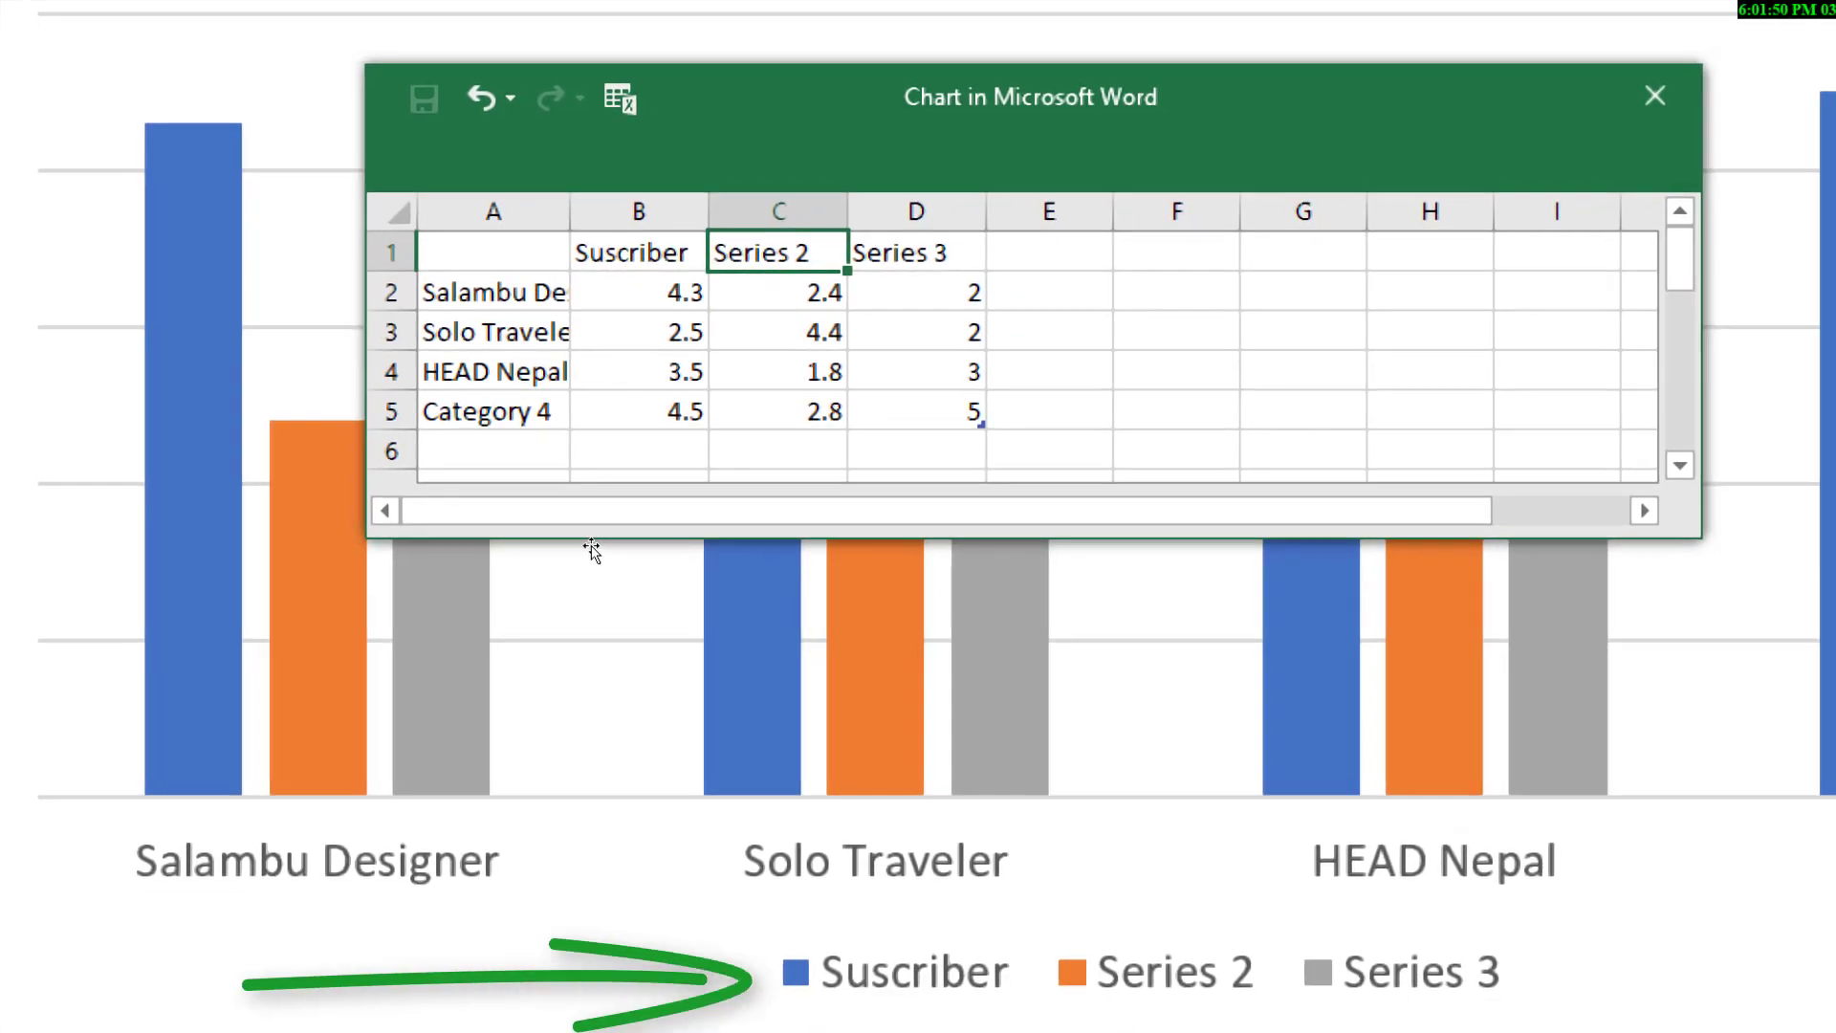
Step: Rename the Series 2 heading in the chart data as "Video" and the Series 3 heading as "Watch Time"
text(Video)
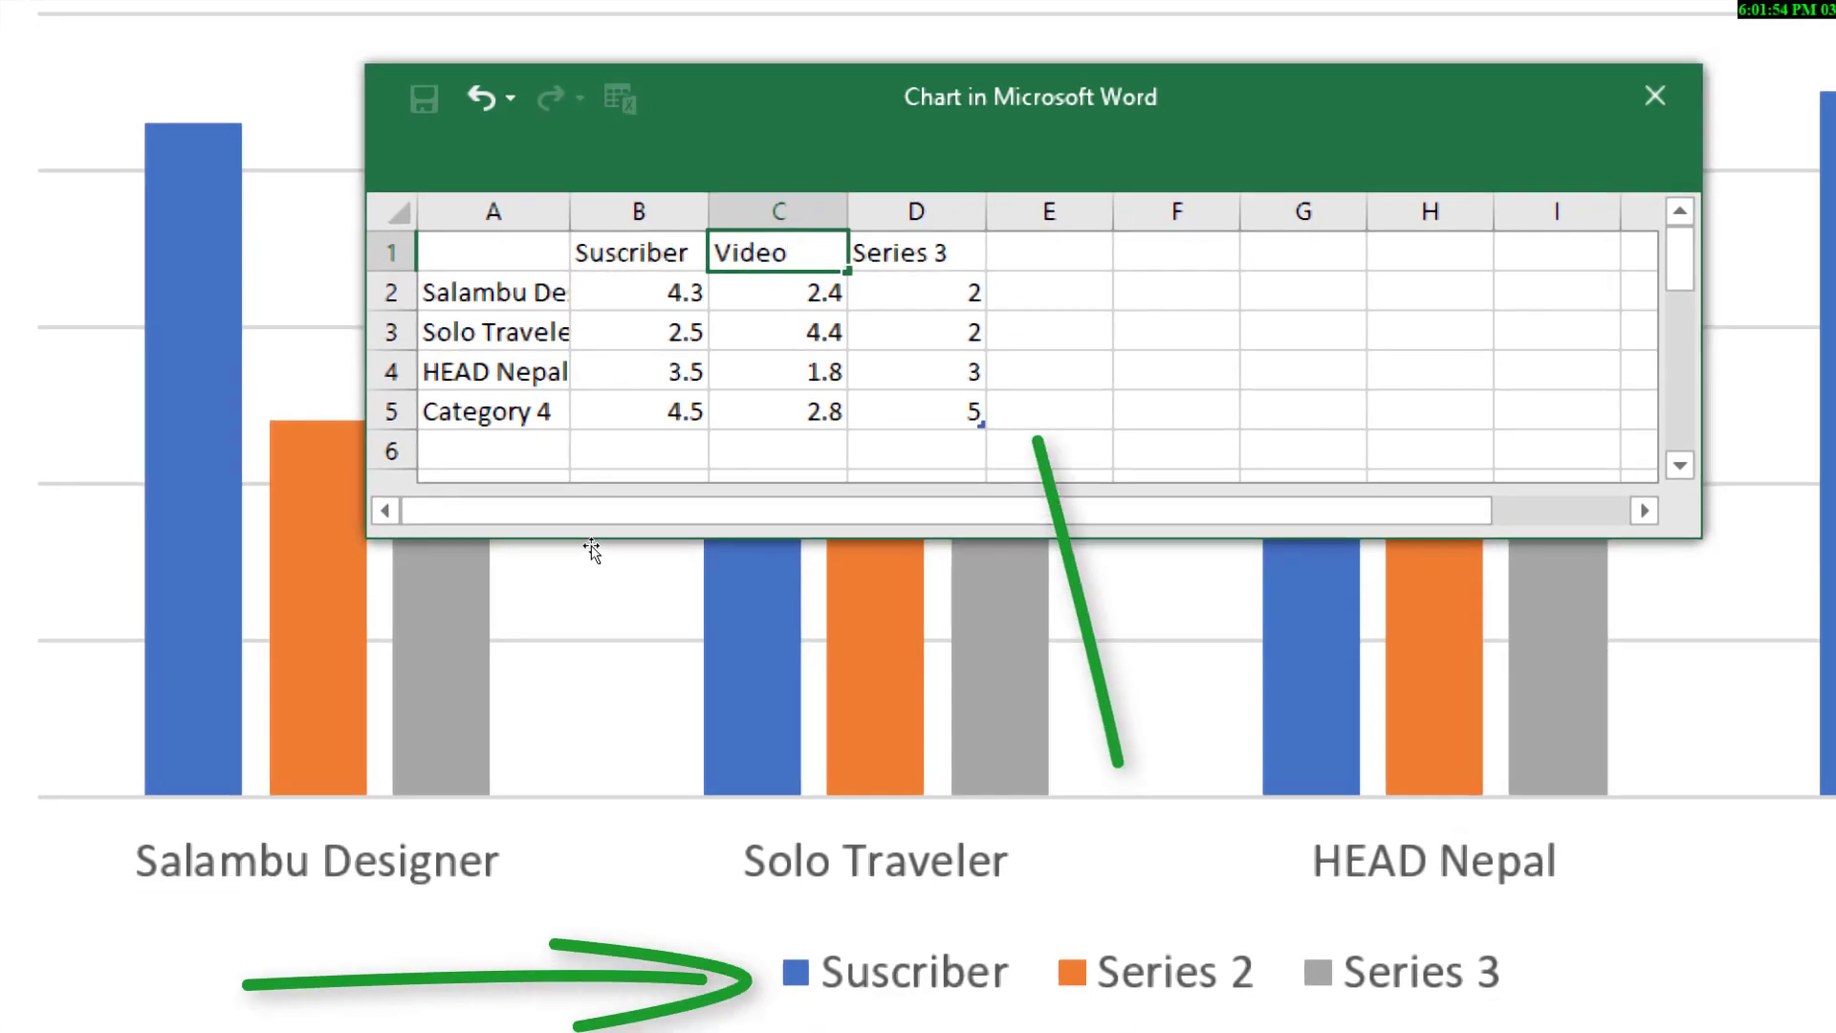
key(Tab)
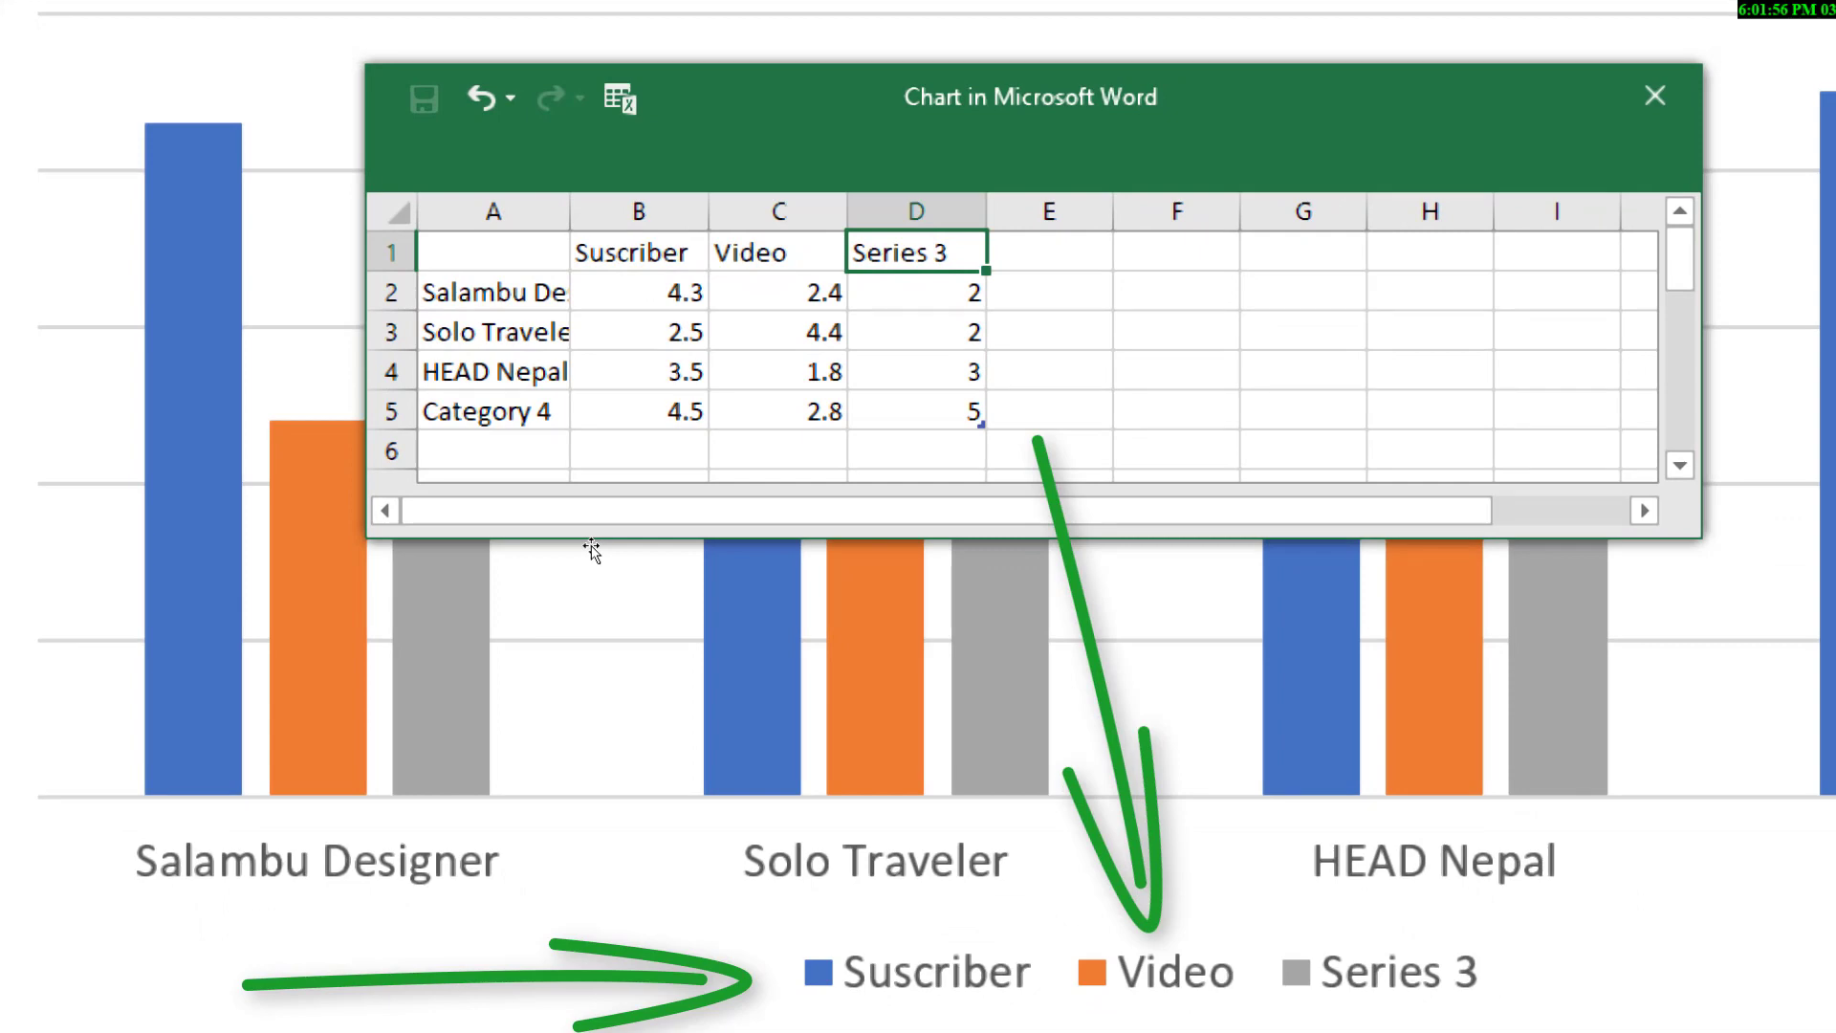
text(W)
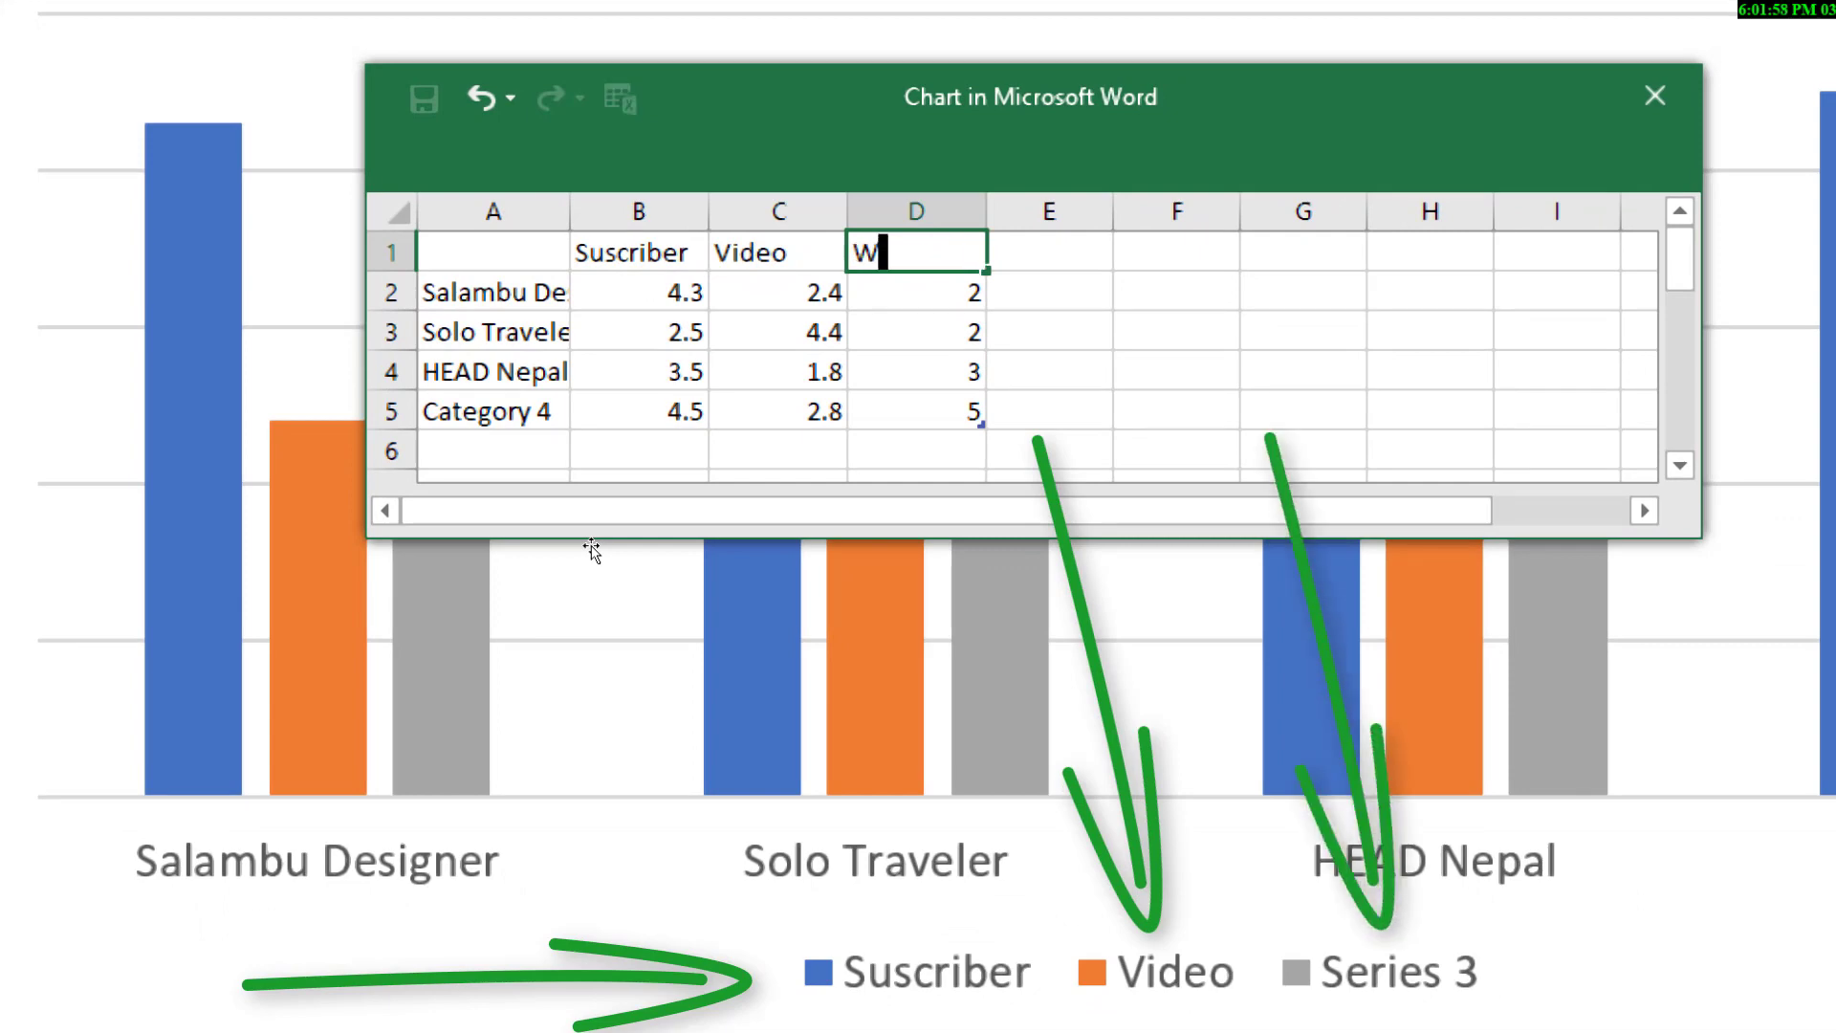
text(atch Time)
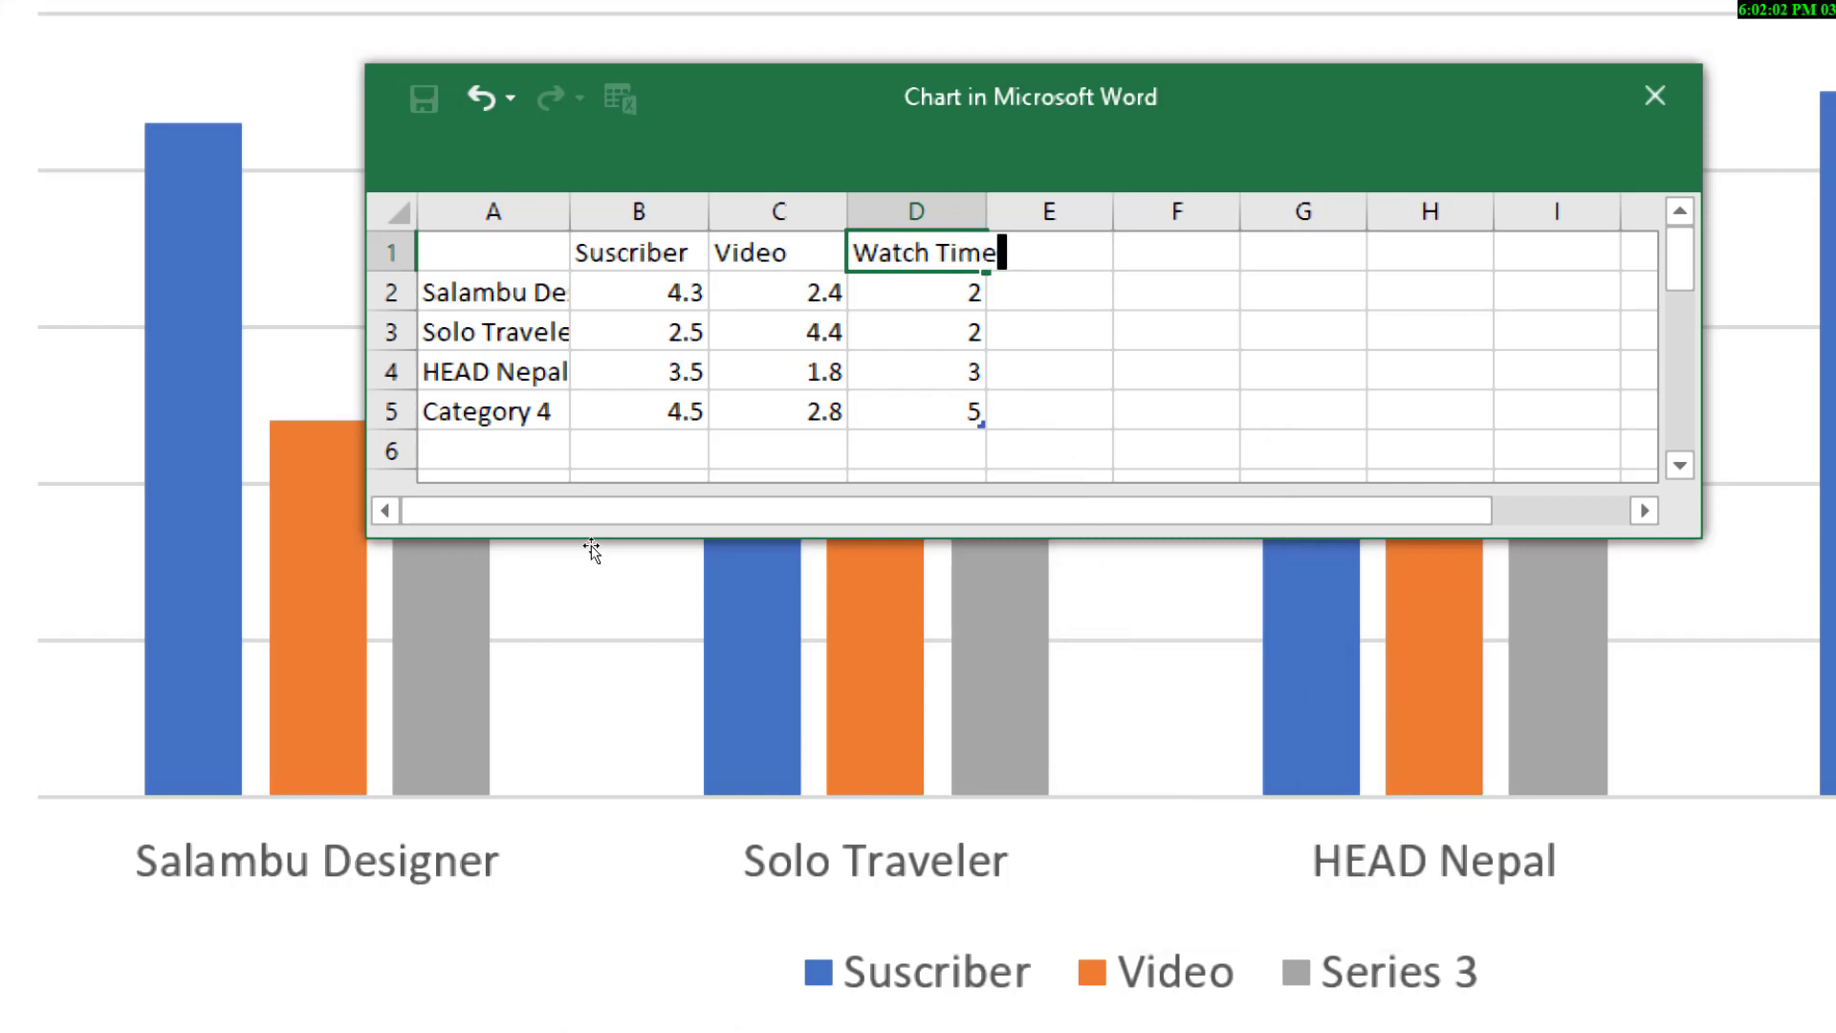
key(Return)
key(Down)
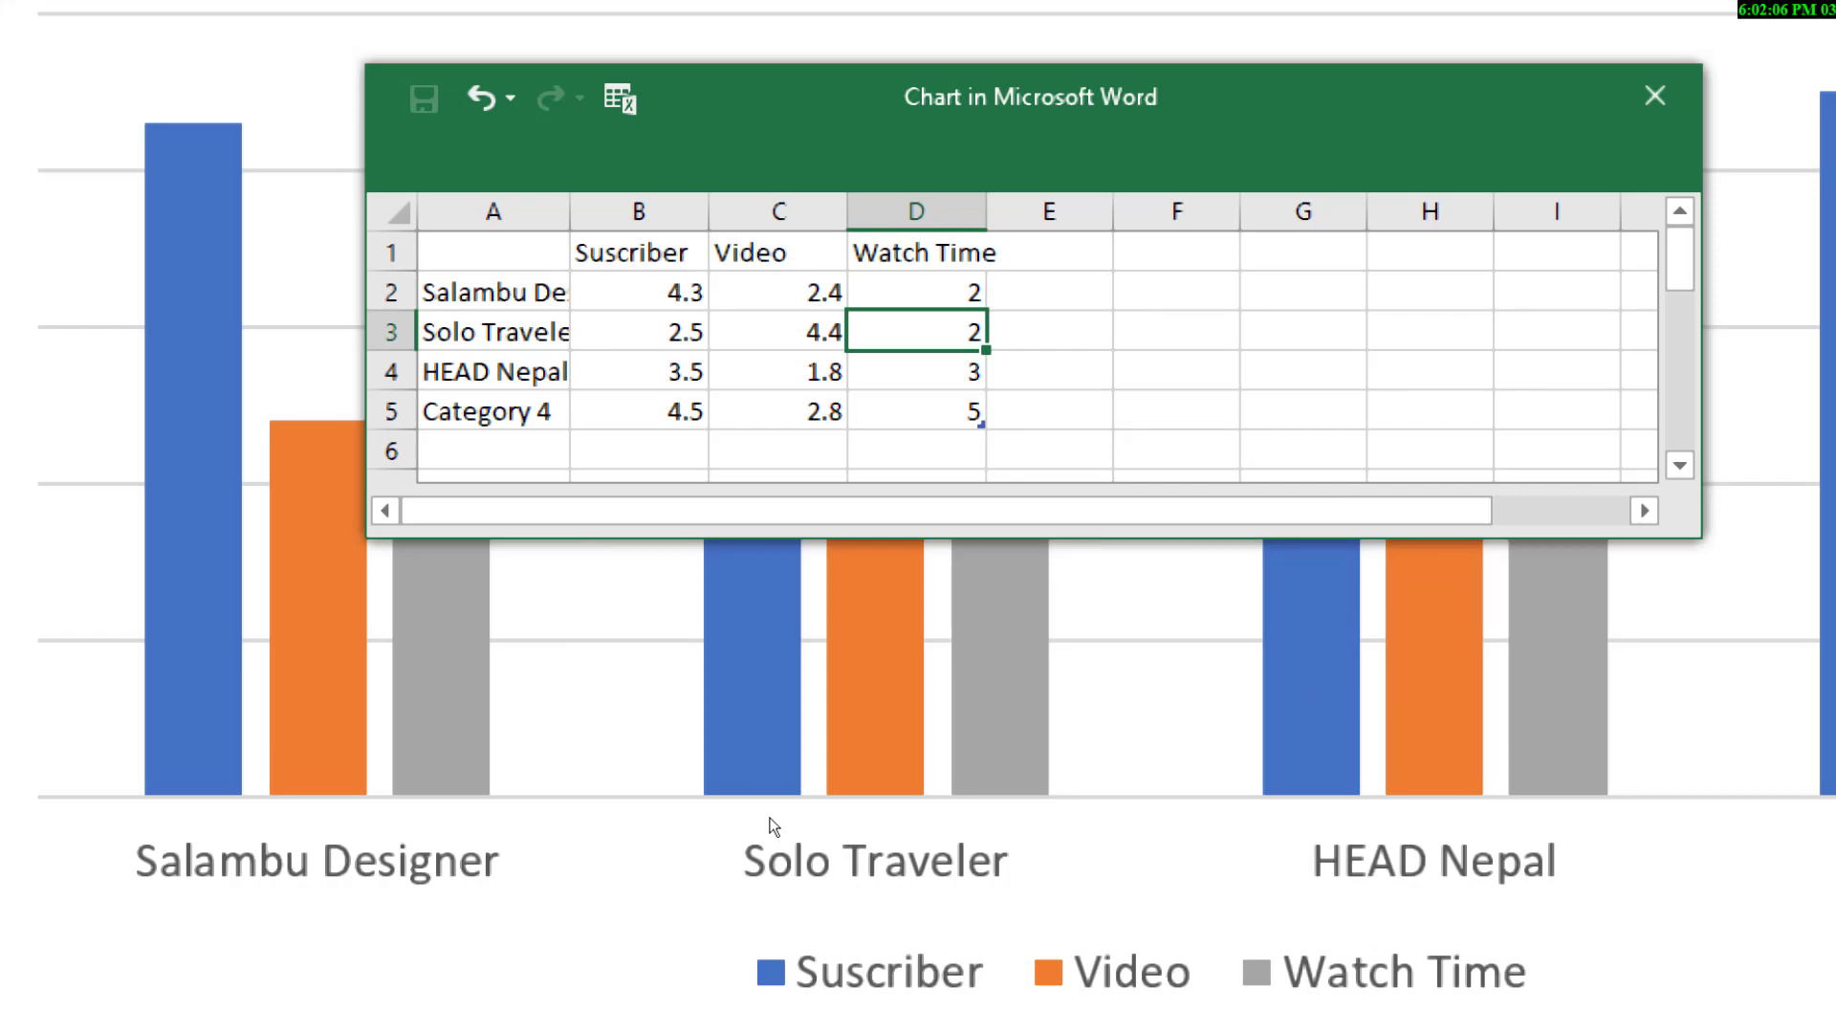
Step: Widen column A of the chart data sheet to fit the full channel names
key(Up)
key(Home)
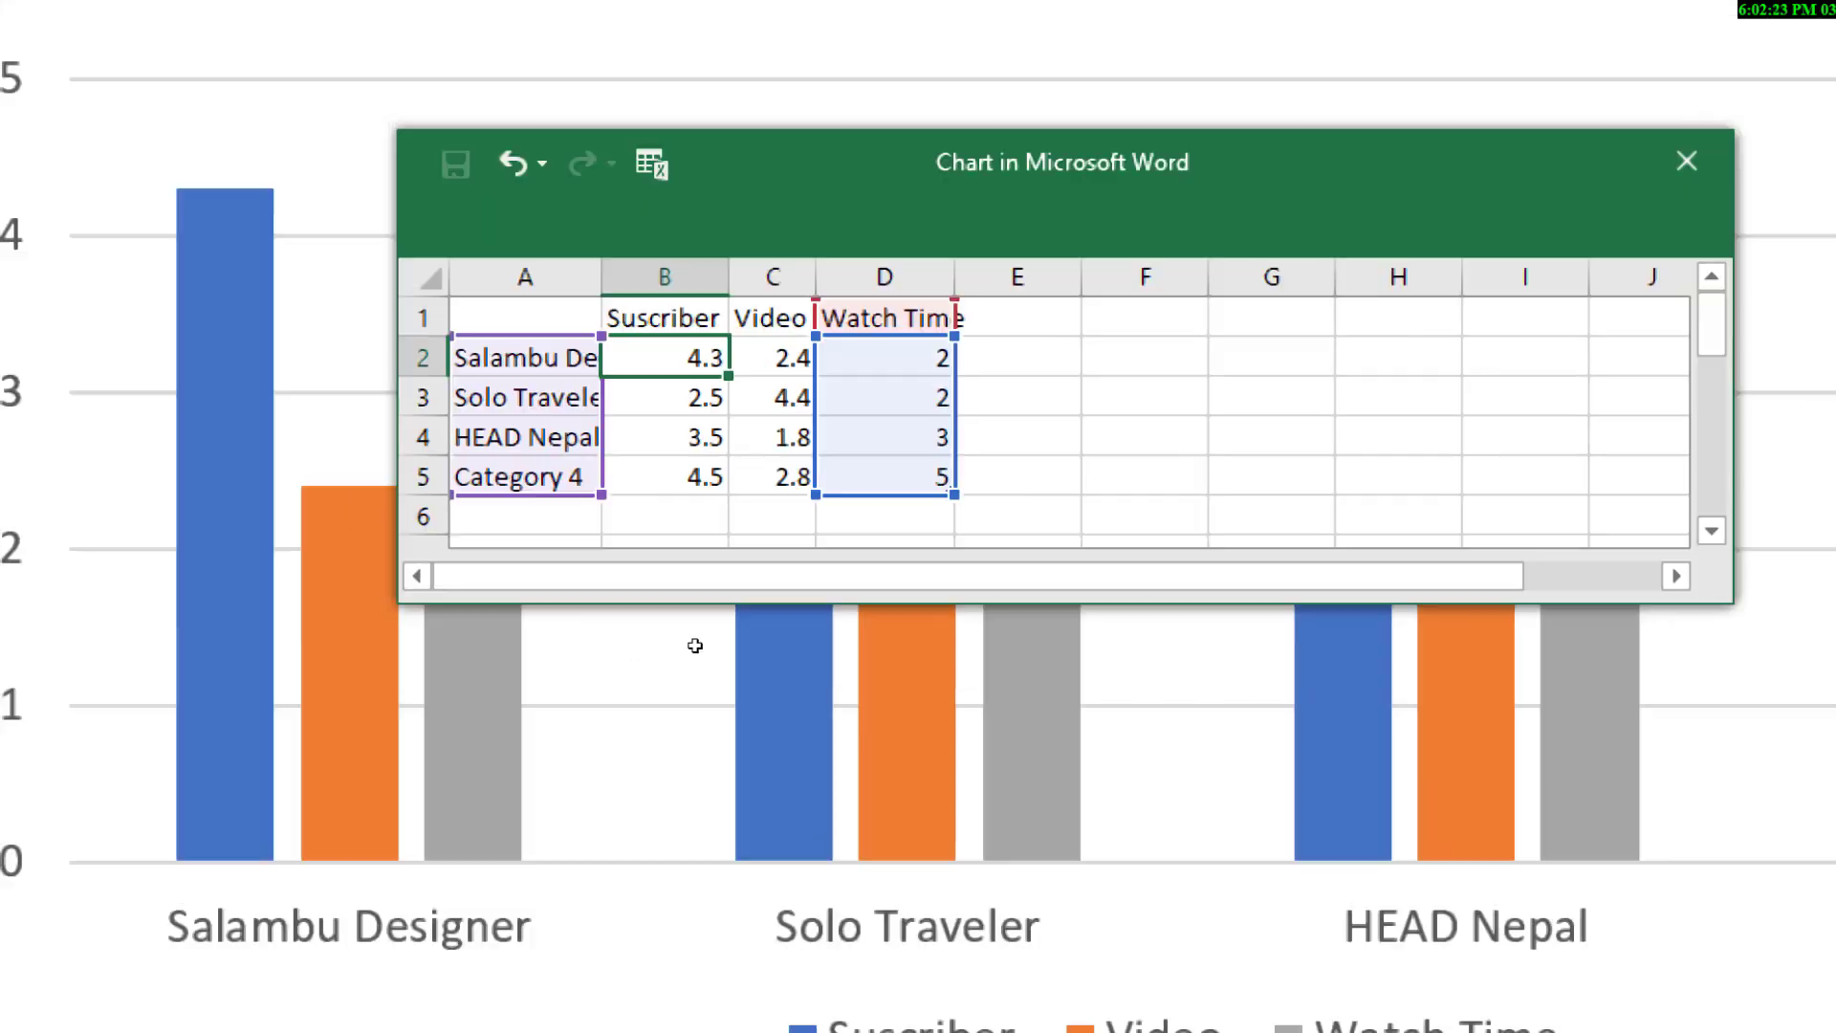
key(Down)
key(Down)
key(Up)
key(Up)
double_click(620, 516)
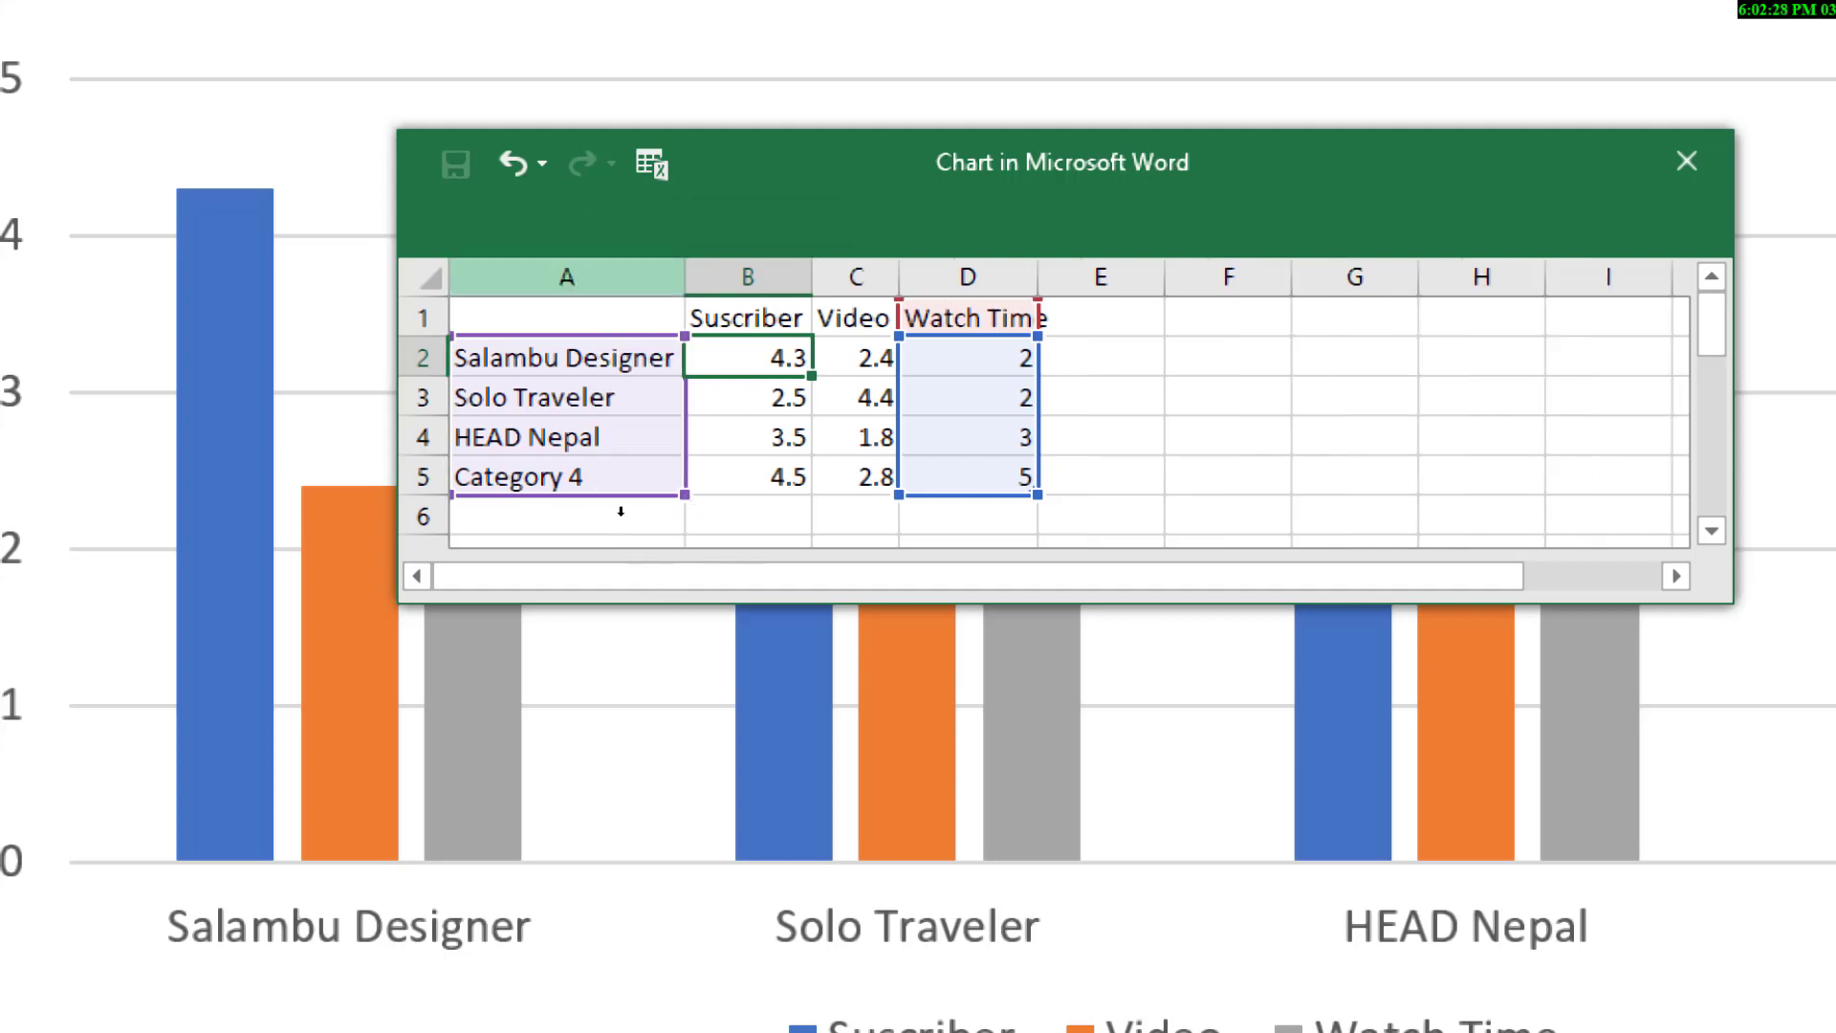
Step: Set the Suscriber values to 330 for Salambu Designer, 20 for Solo Traveler and 170 for HEAD Nepal
click(700, 576)
key(Up)
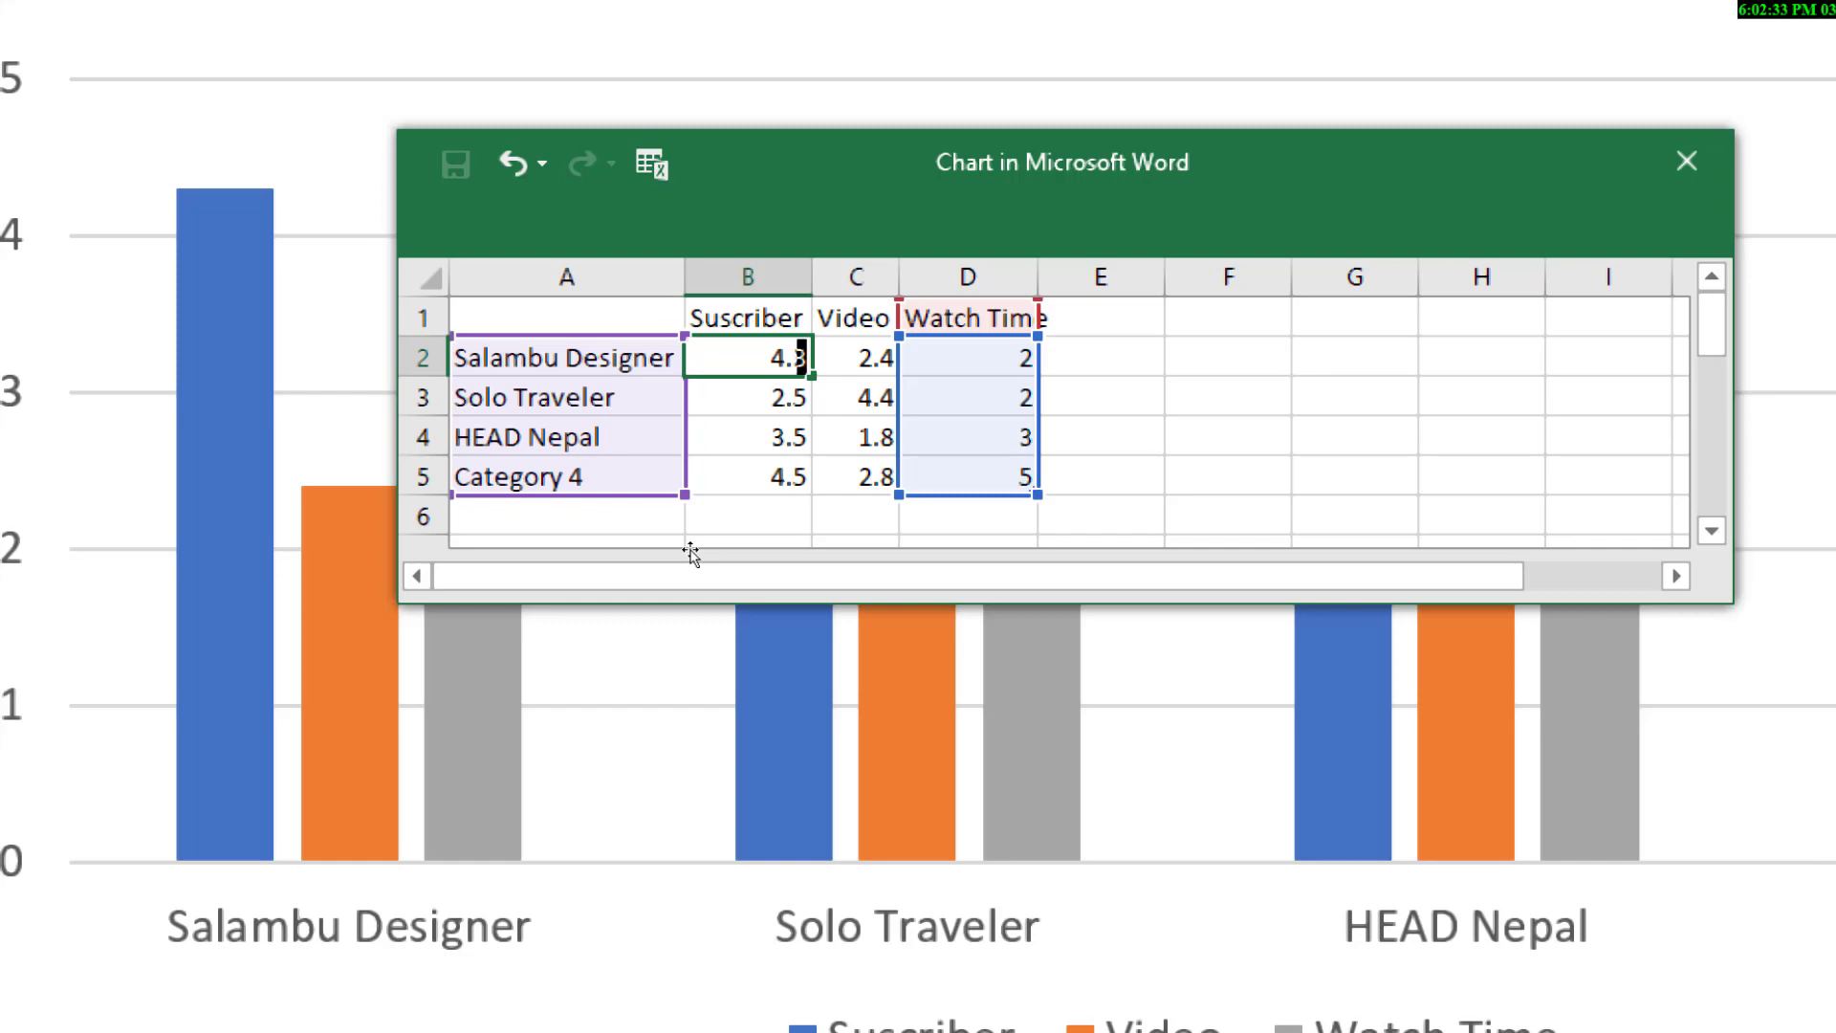
text(330)
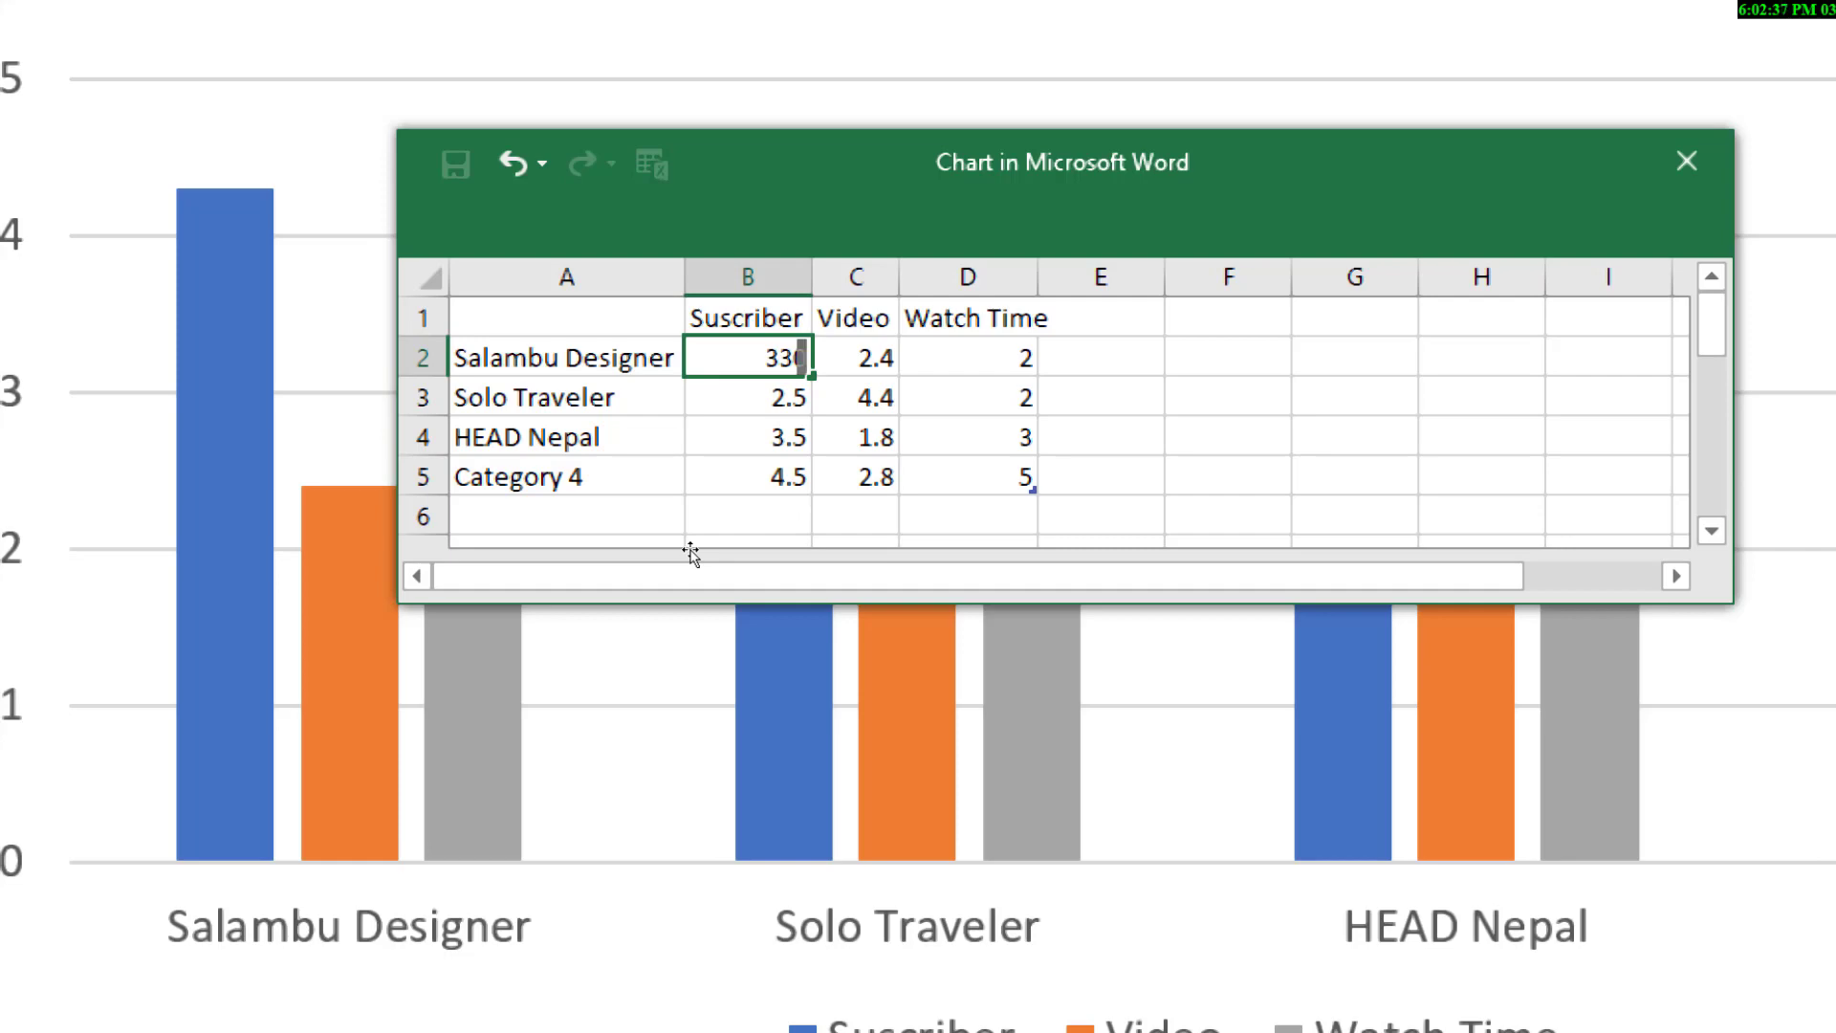
key(Return)
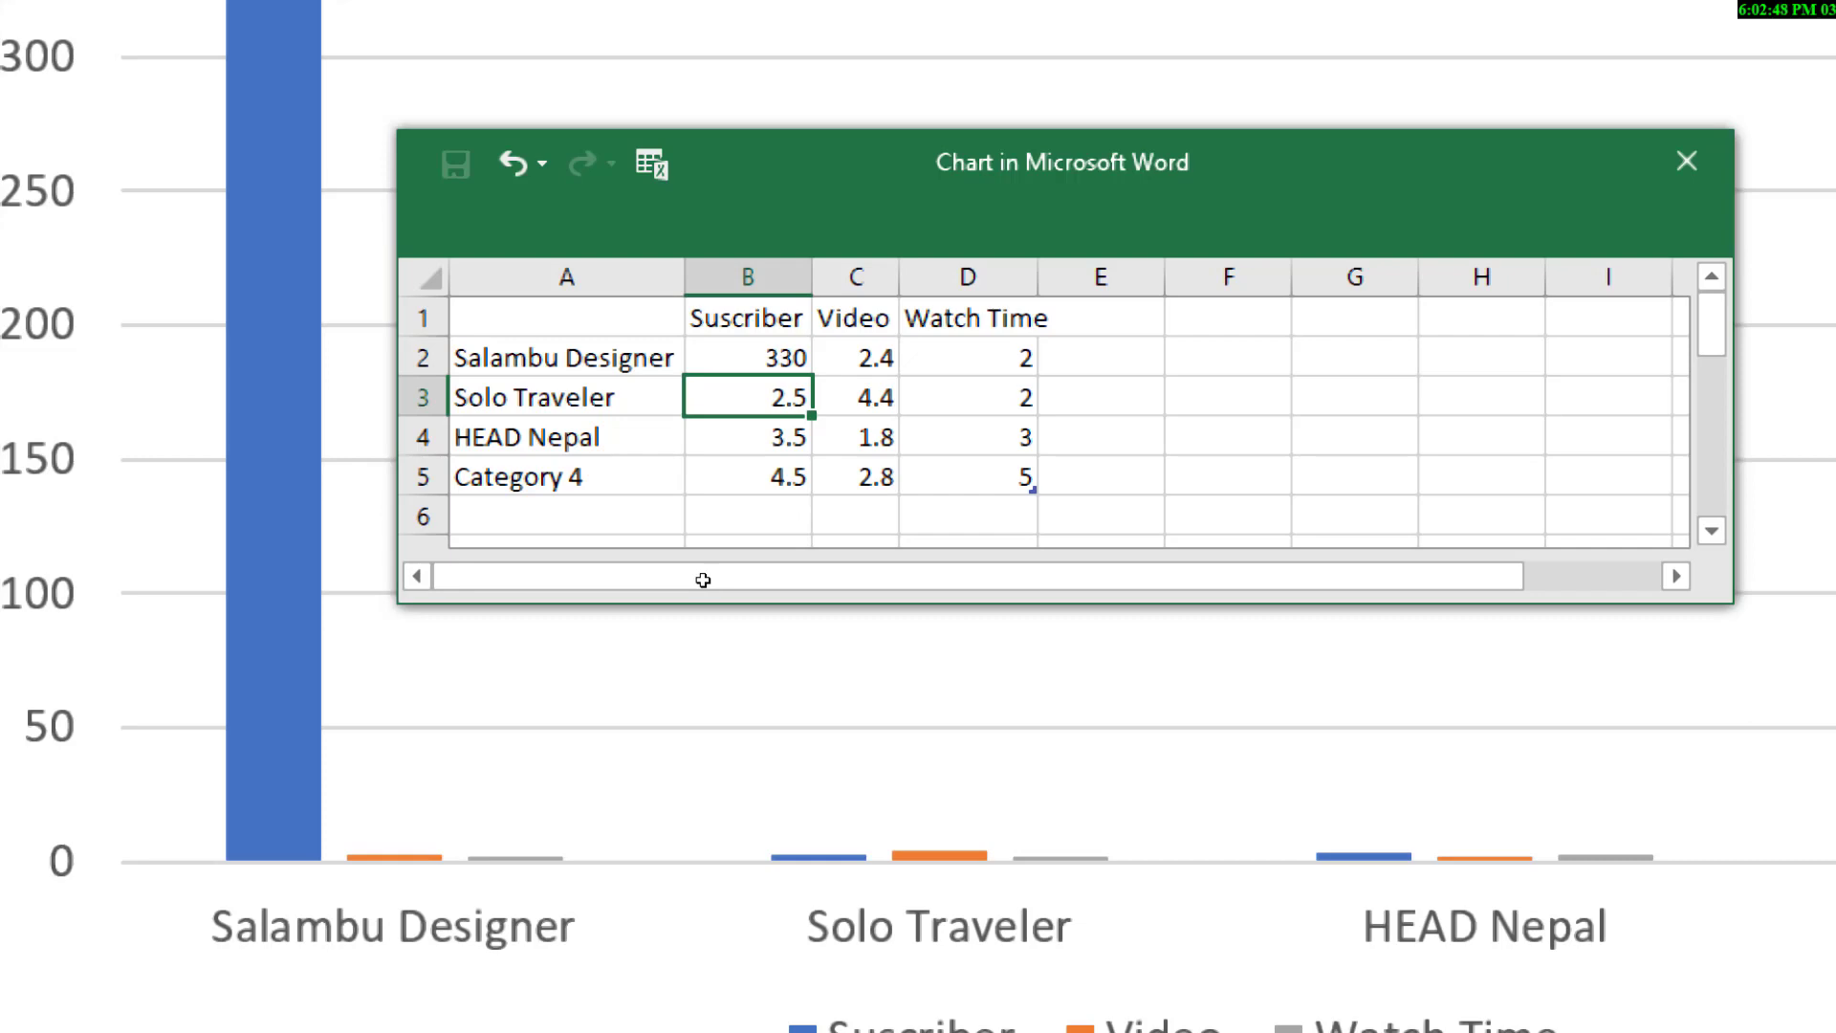
key(Down)
key(Up)
text(20)
key(Return)
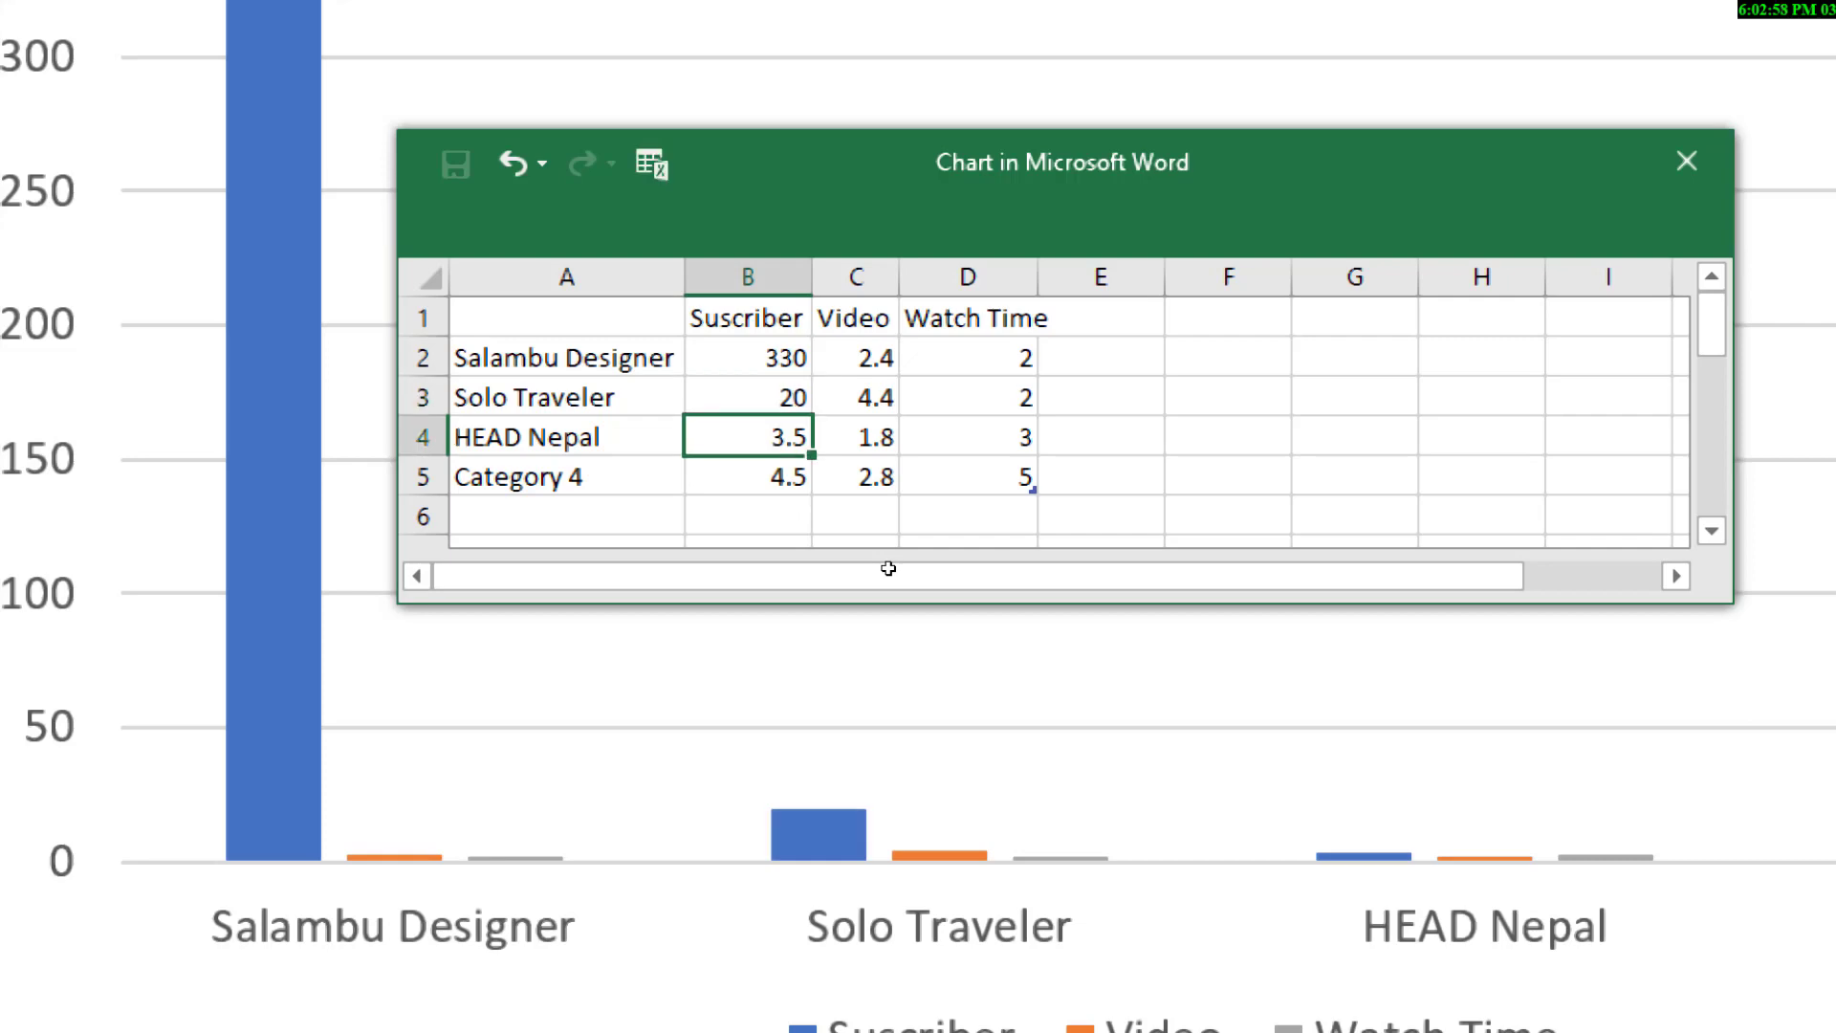
text(170)
key(Return)
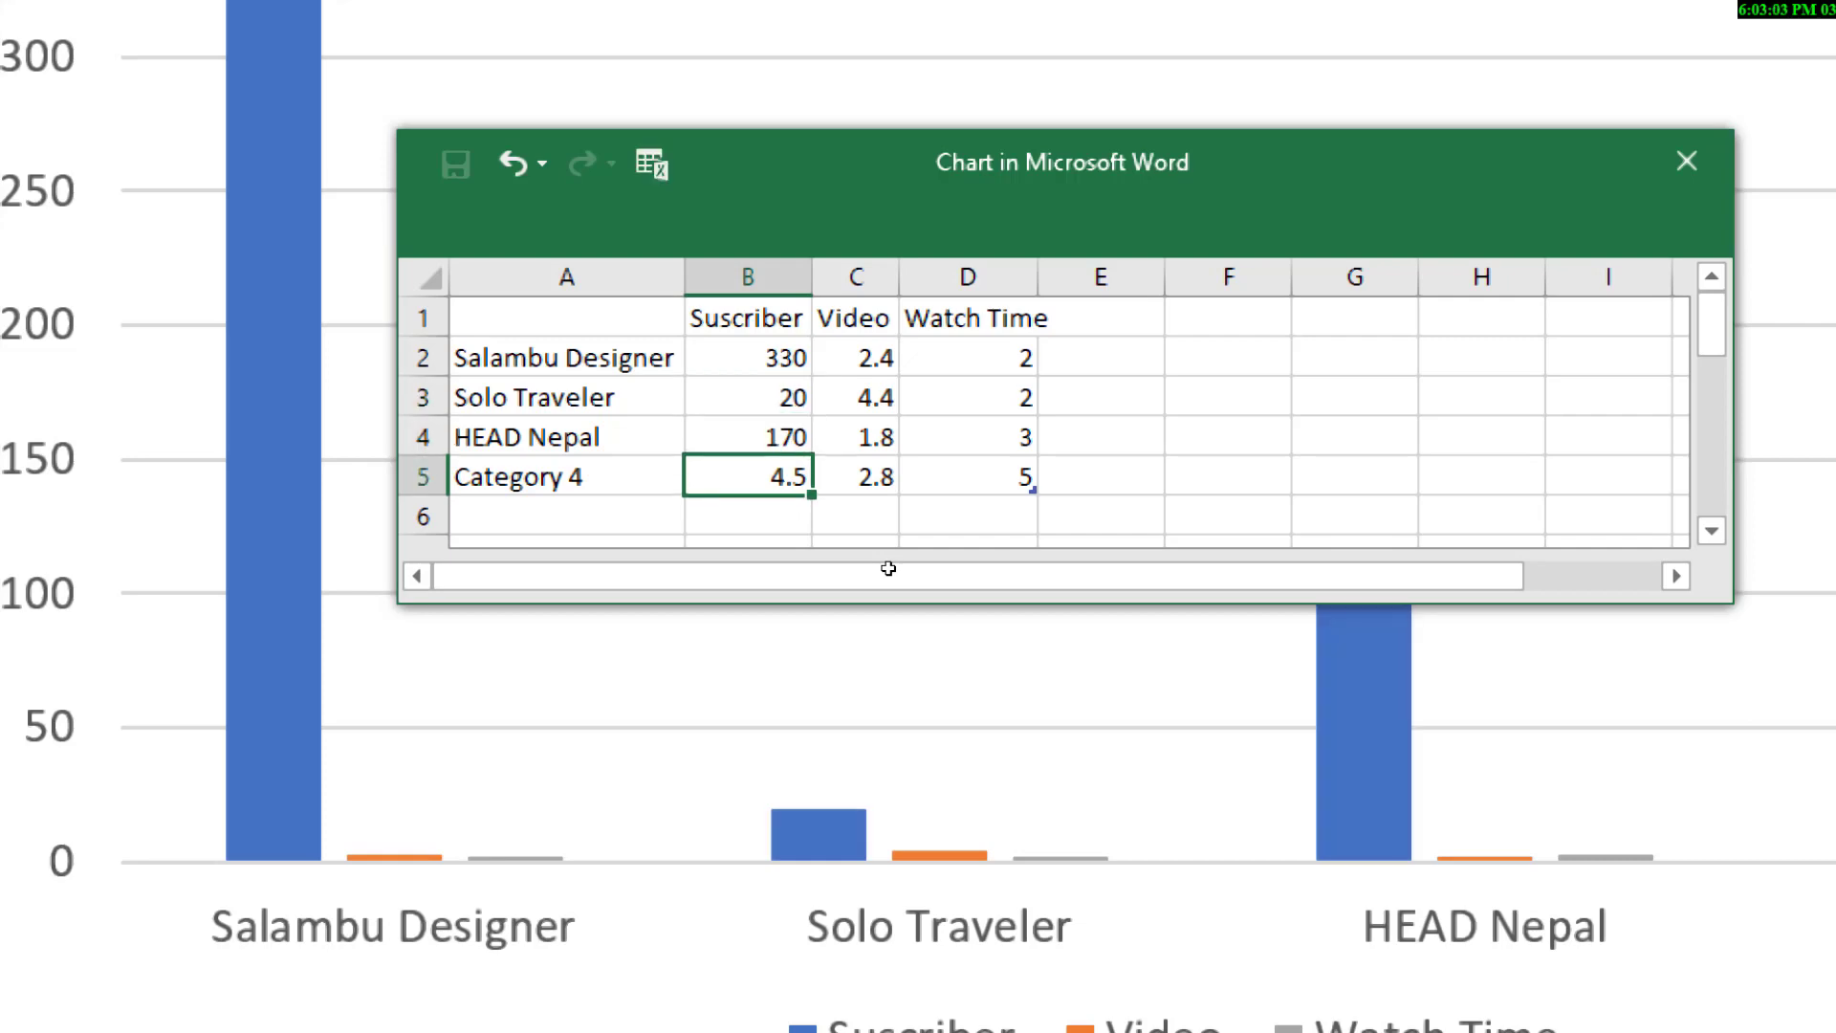
Step: Set the Video values to 15 for Salambu Designer, 10 for Solo Traveler and 30 for HEAD Nepal
key(Right)
key(Up)
key(Up)
key(Up)
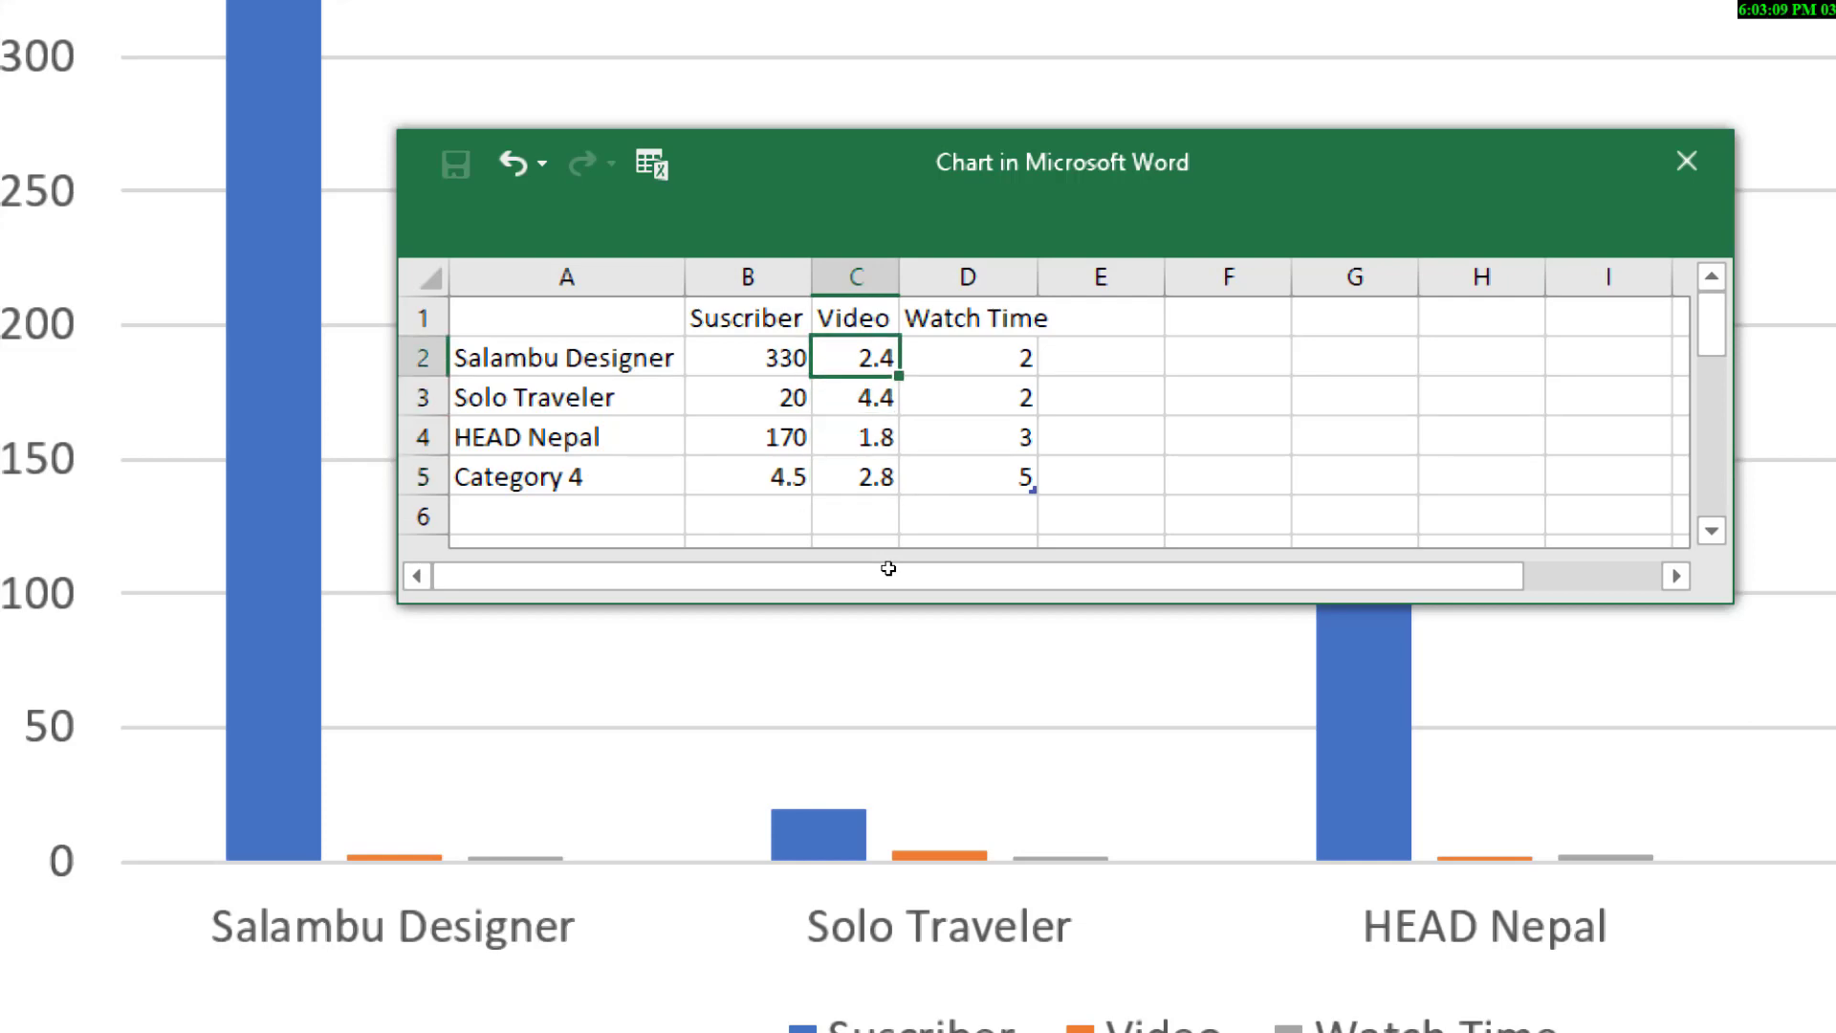
text(15)
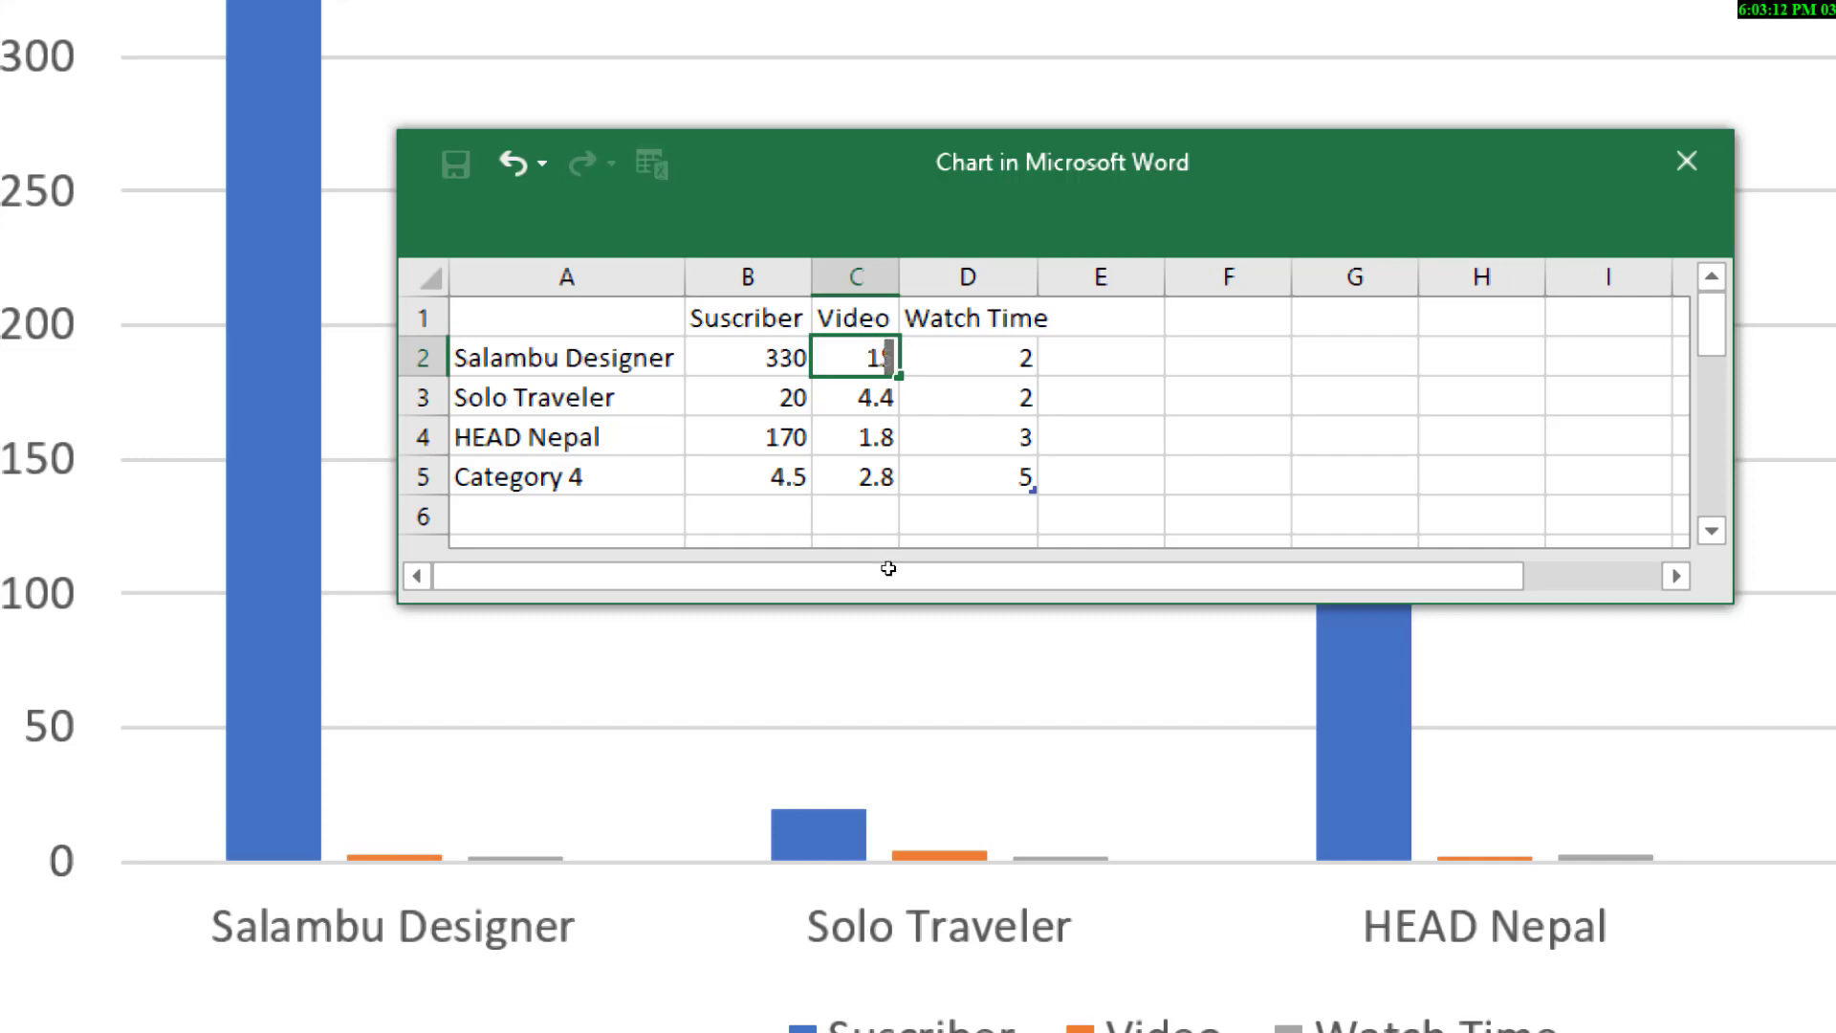
key(Return)
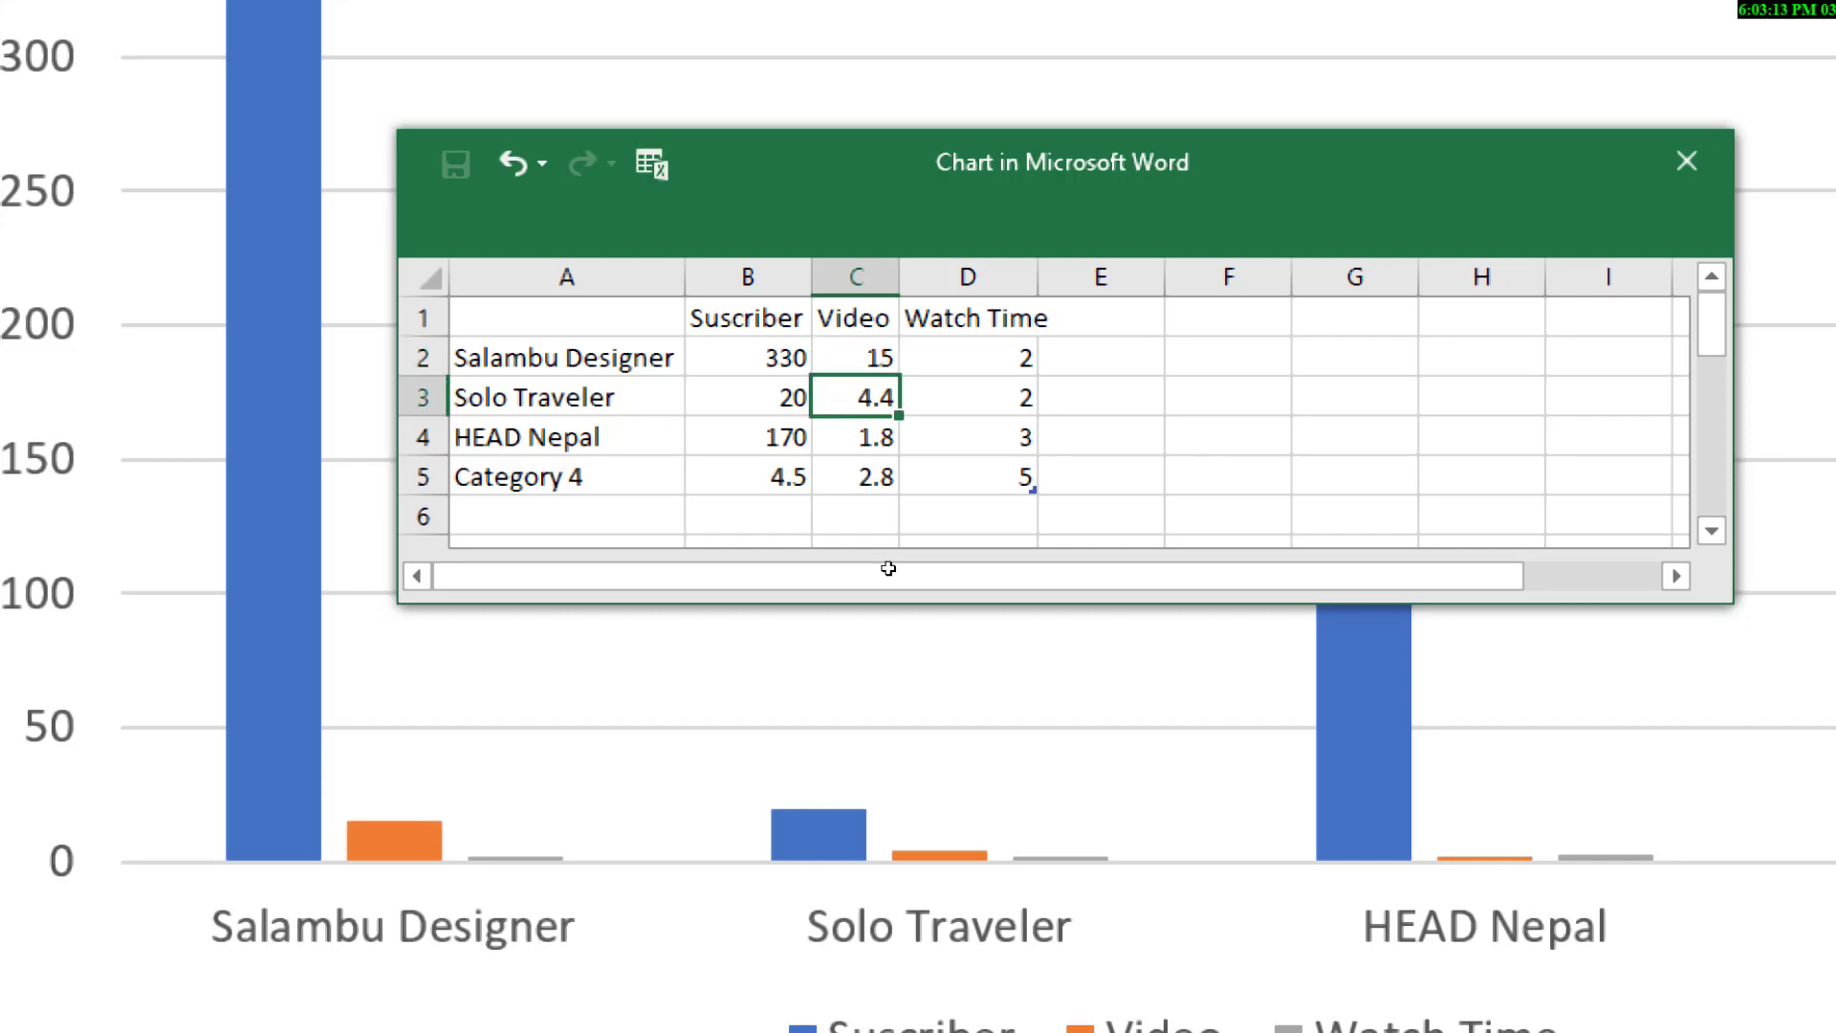
text(10)
key(Return)
text(30)
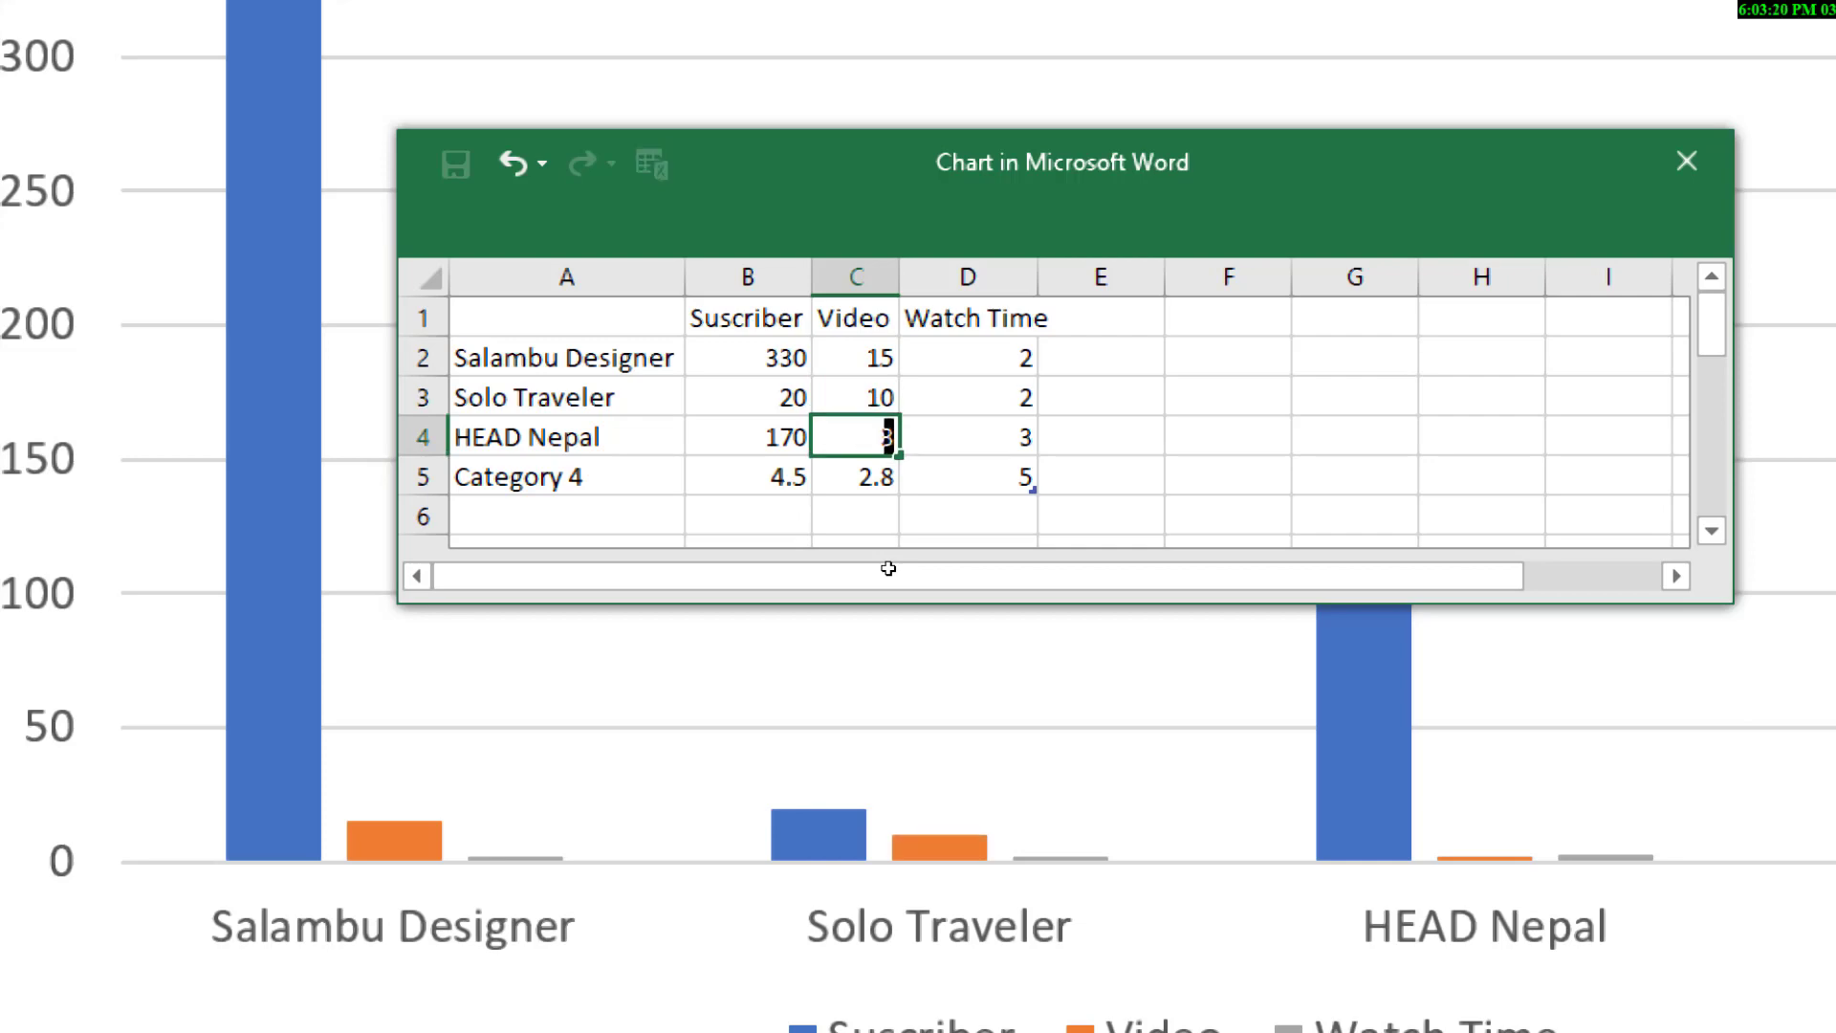
key(Tab)
Step: Set the Watch Time values to 488 for Salambu Designer, 5 for Solo Traveler and 147 for HEAD Nepal
key(Up)
key(Up)
key(Left)
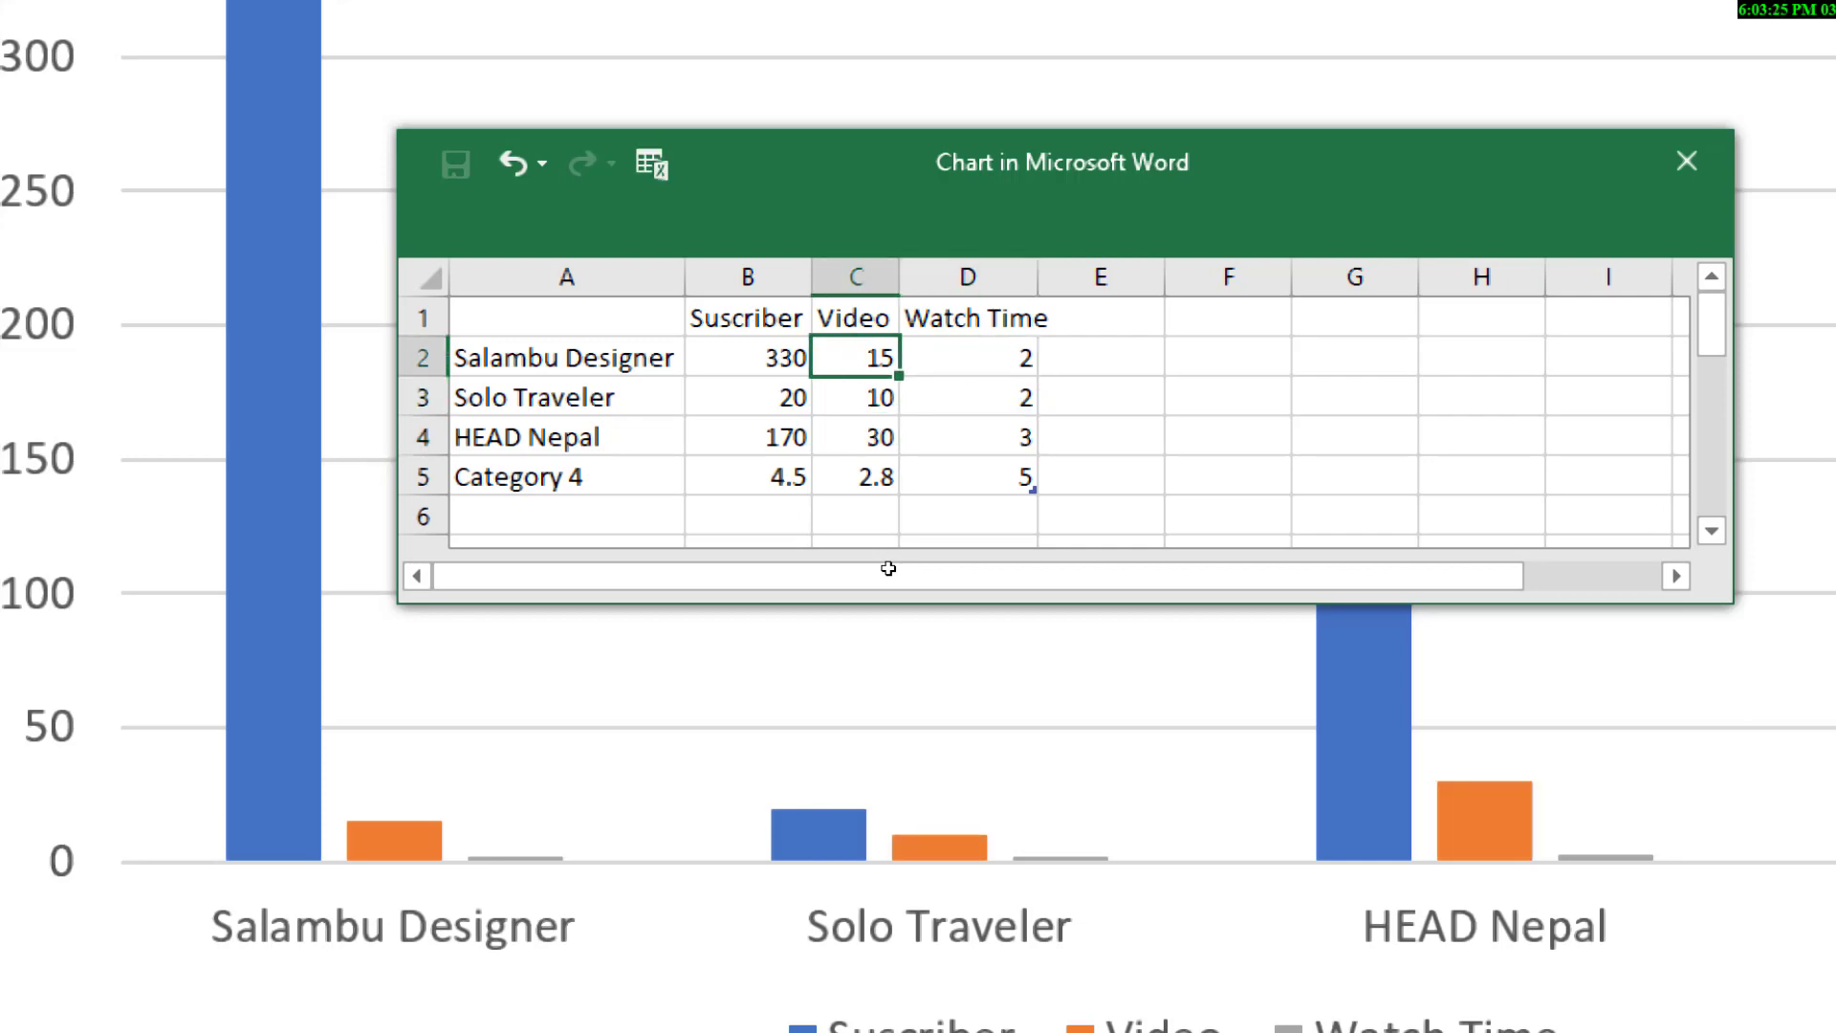
key(Right)
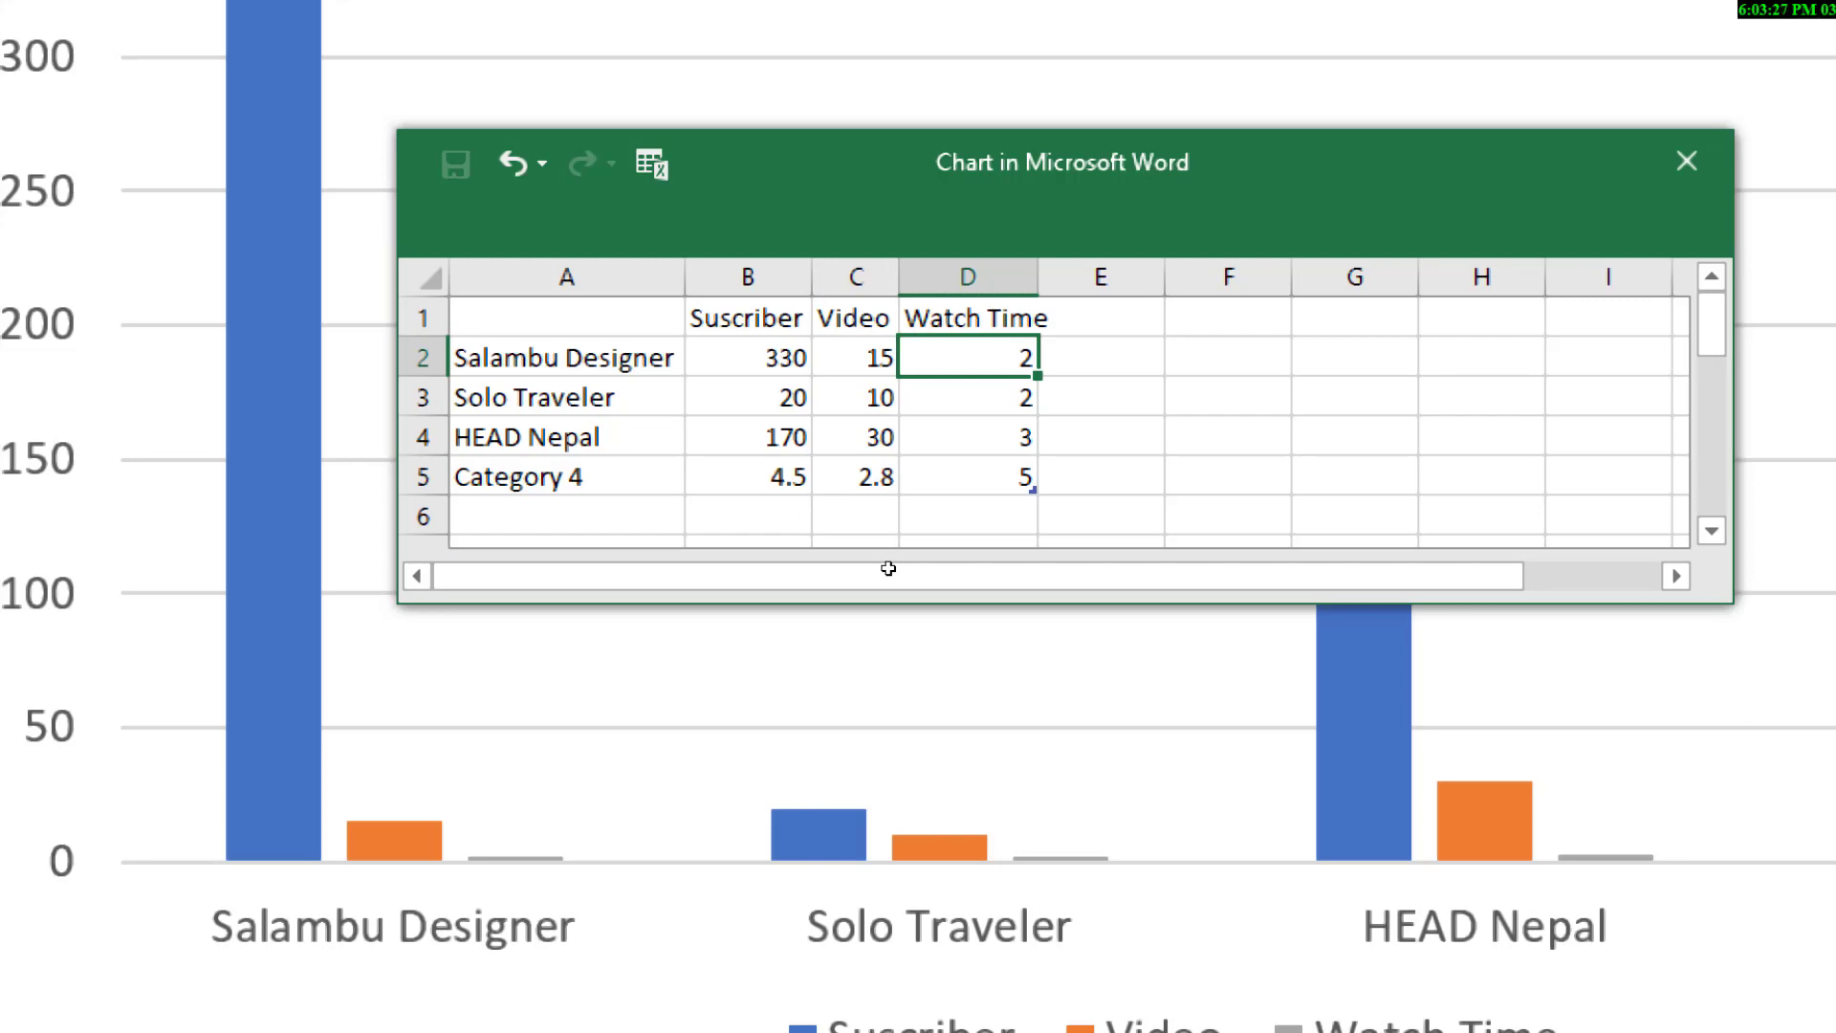
text(488)
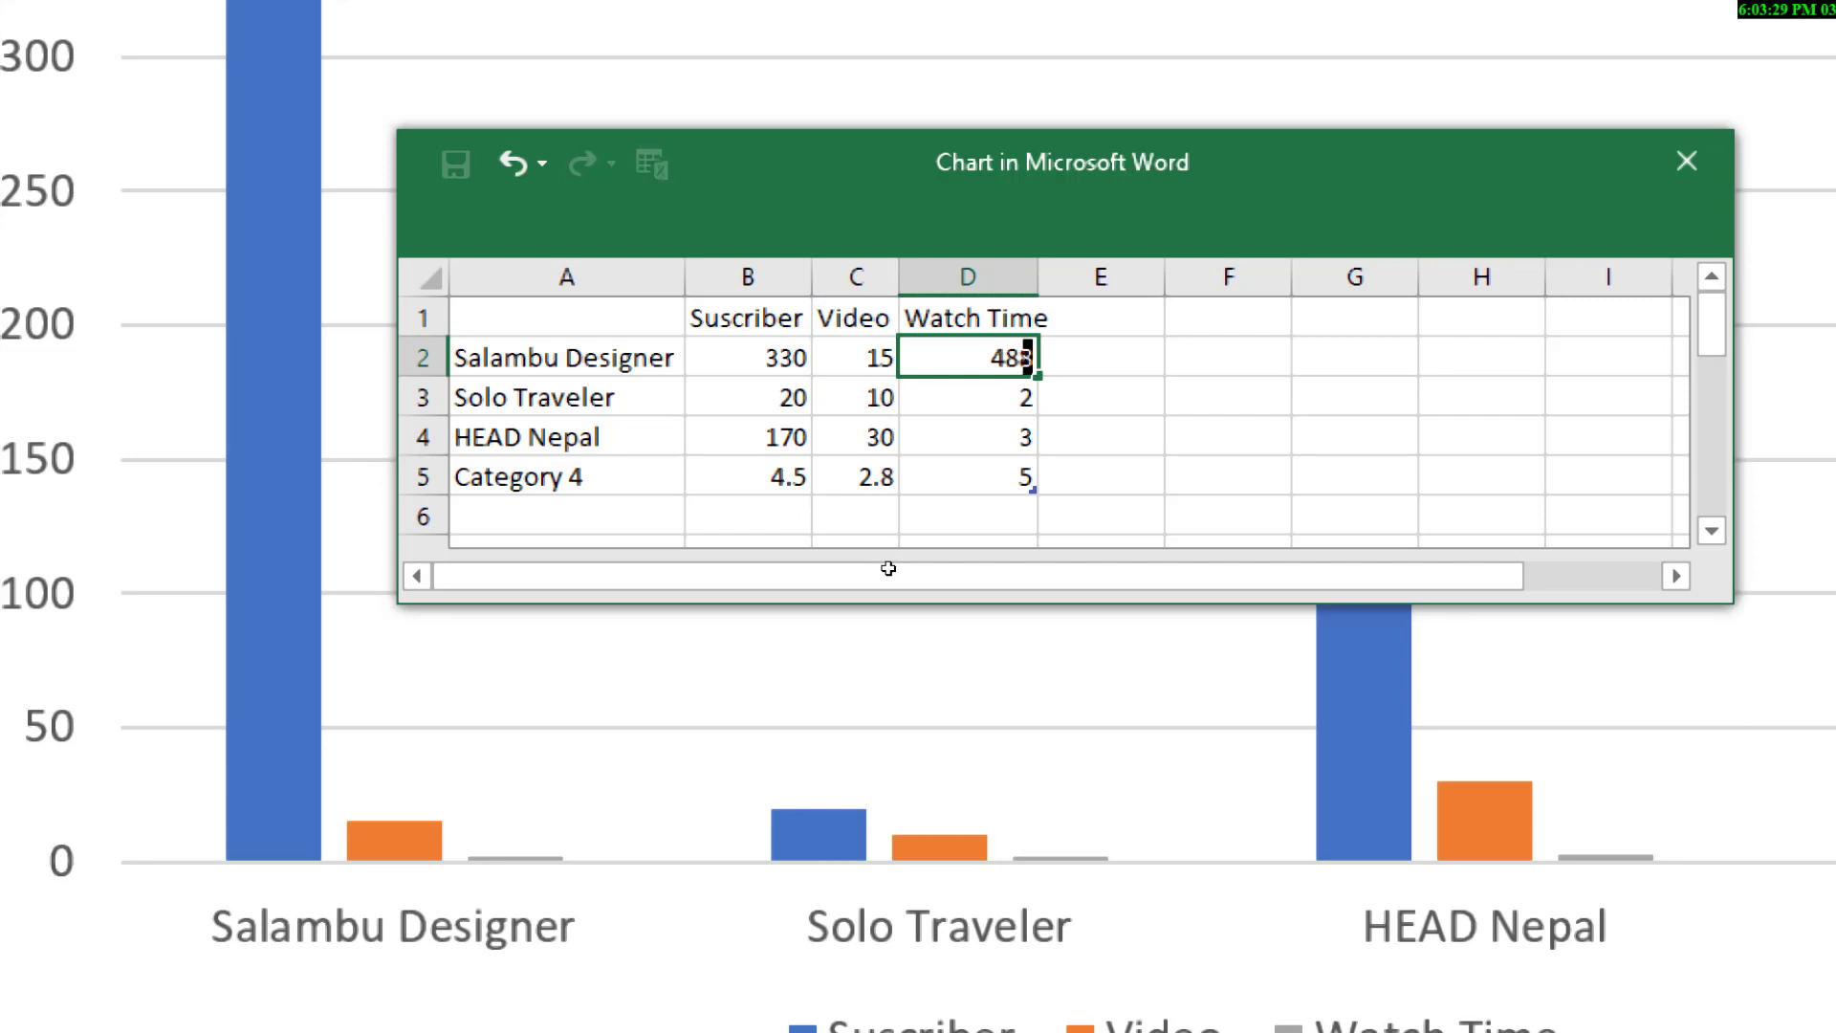
key(Return)
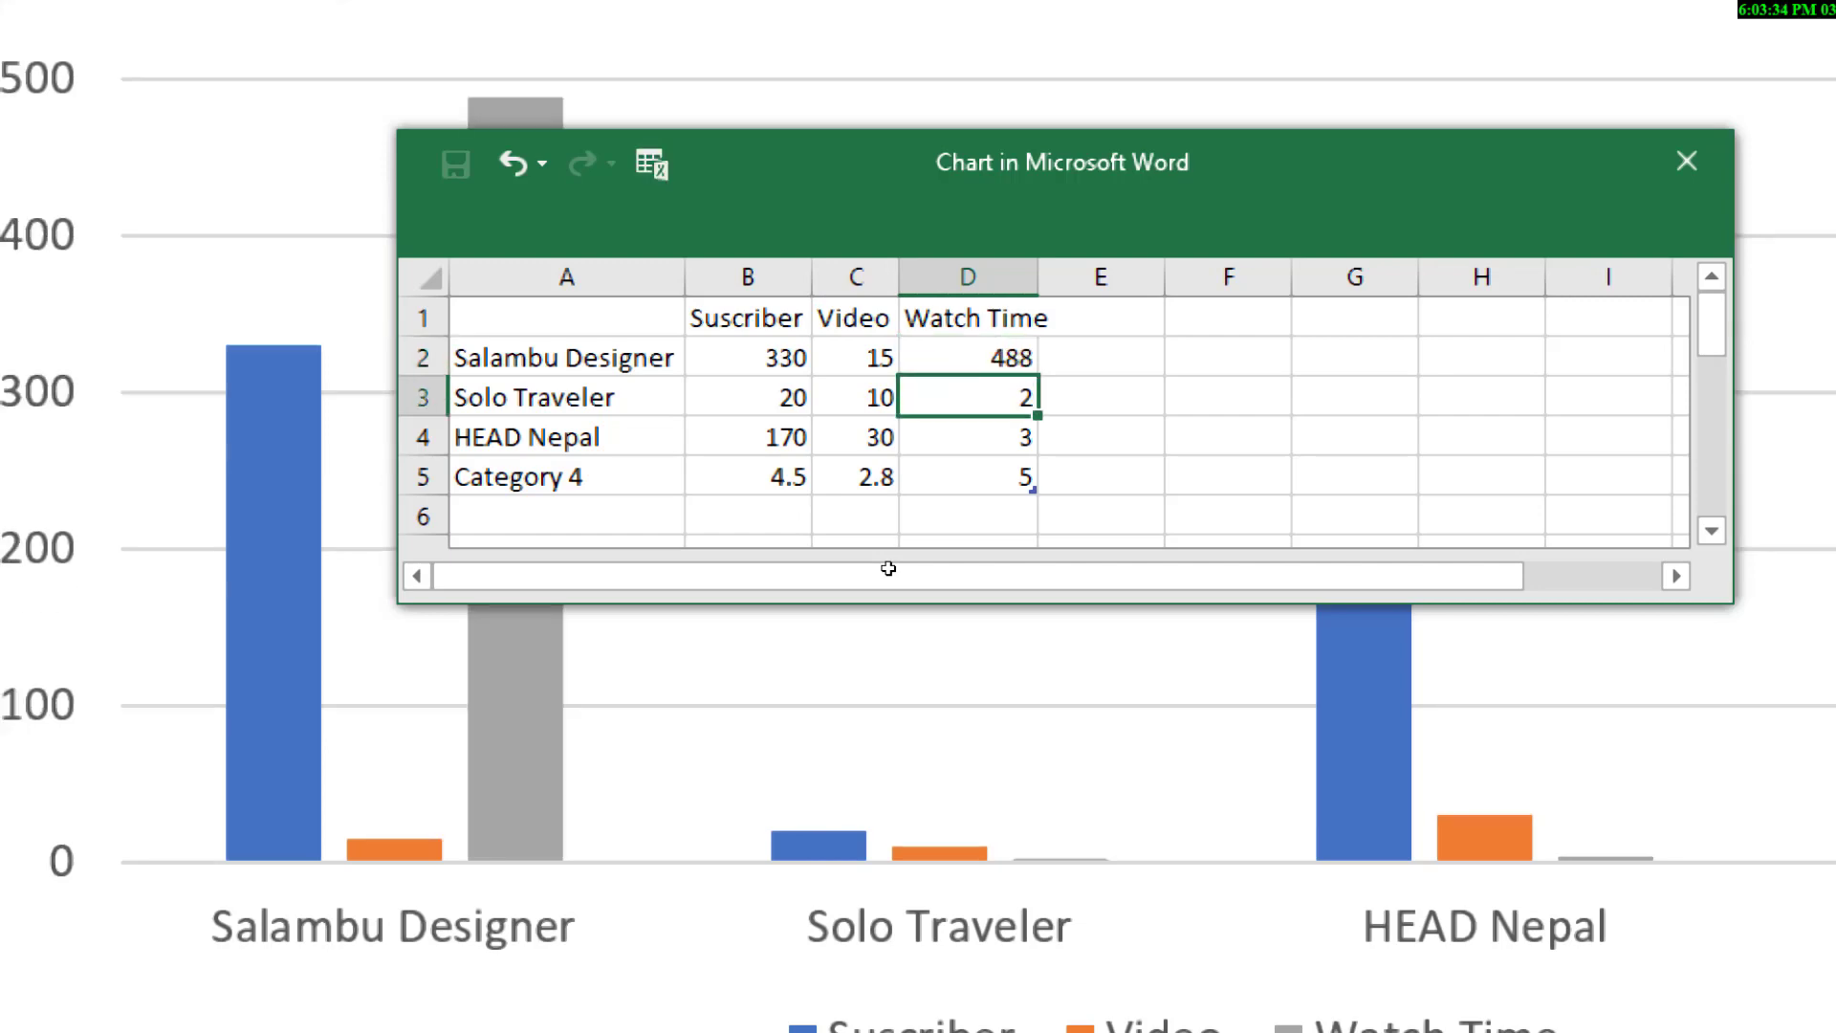
text(5)
key(Return)
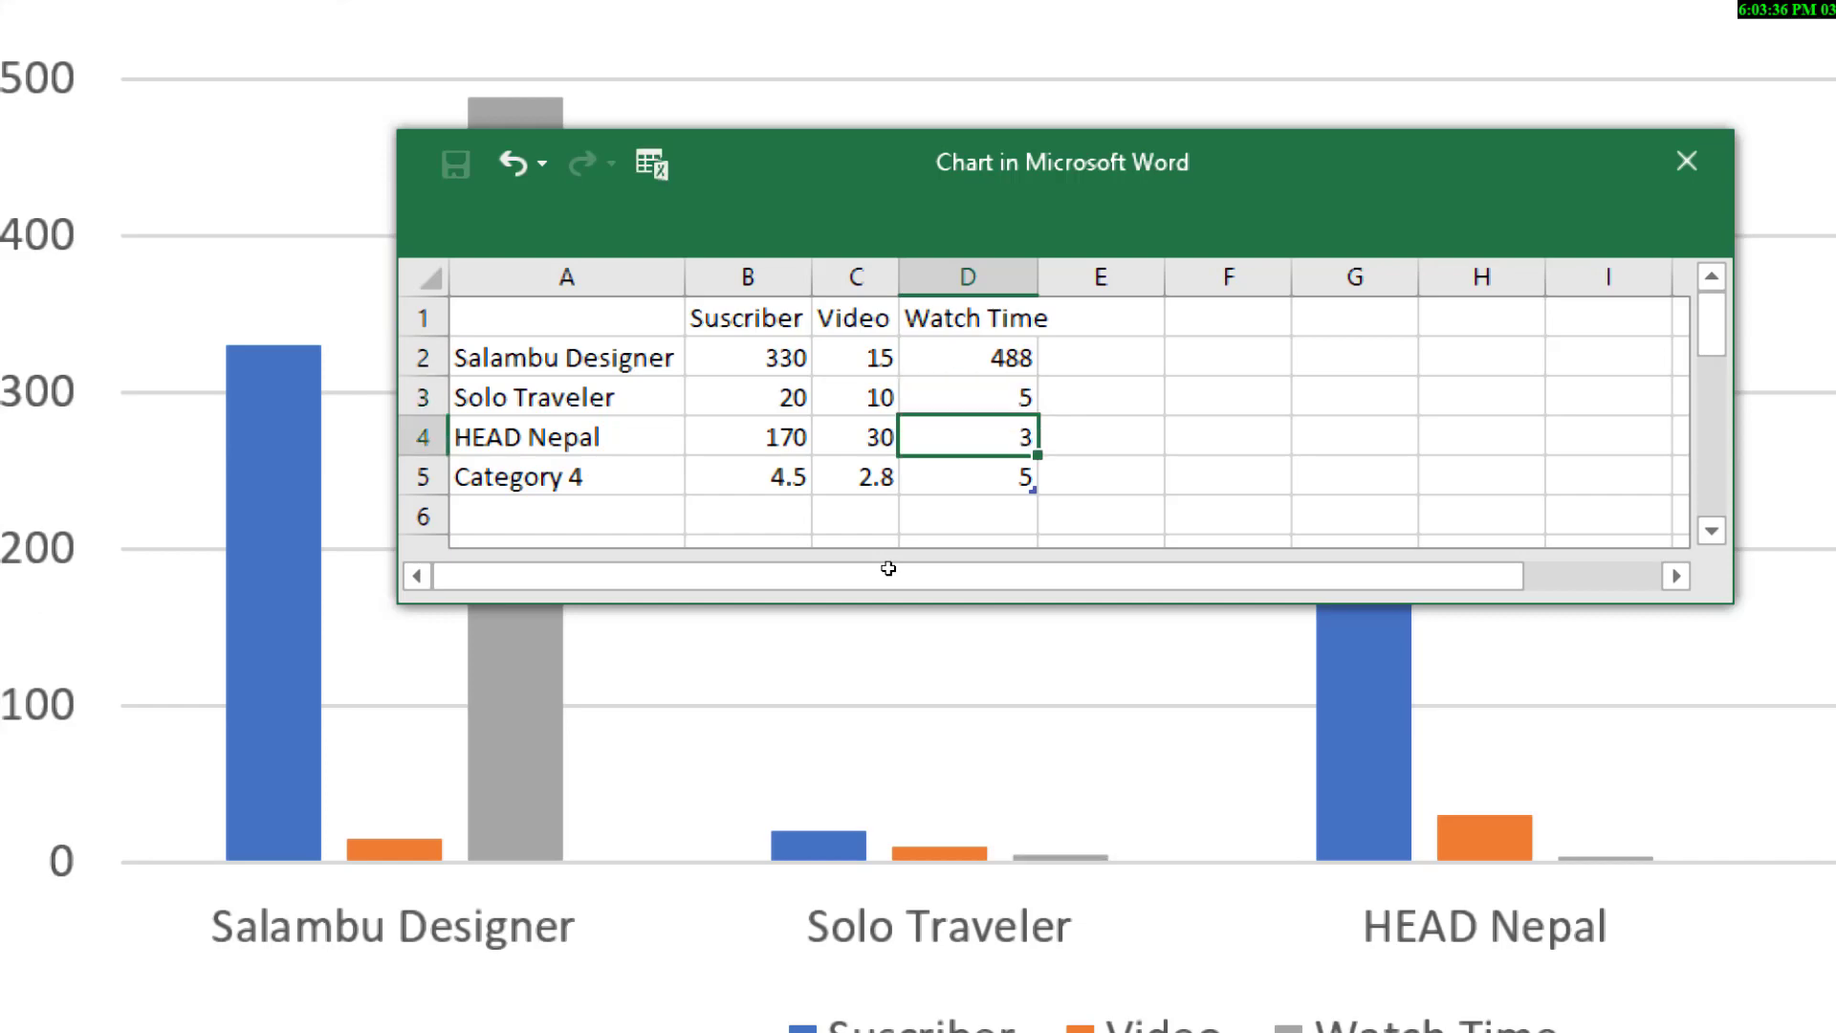
text(147)
key(Return)
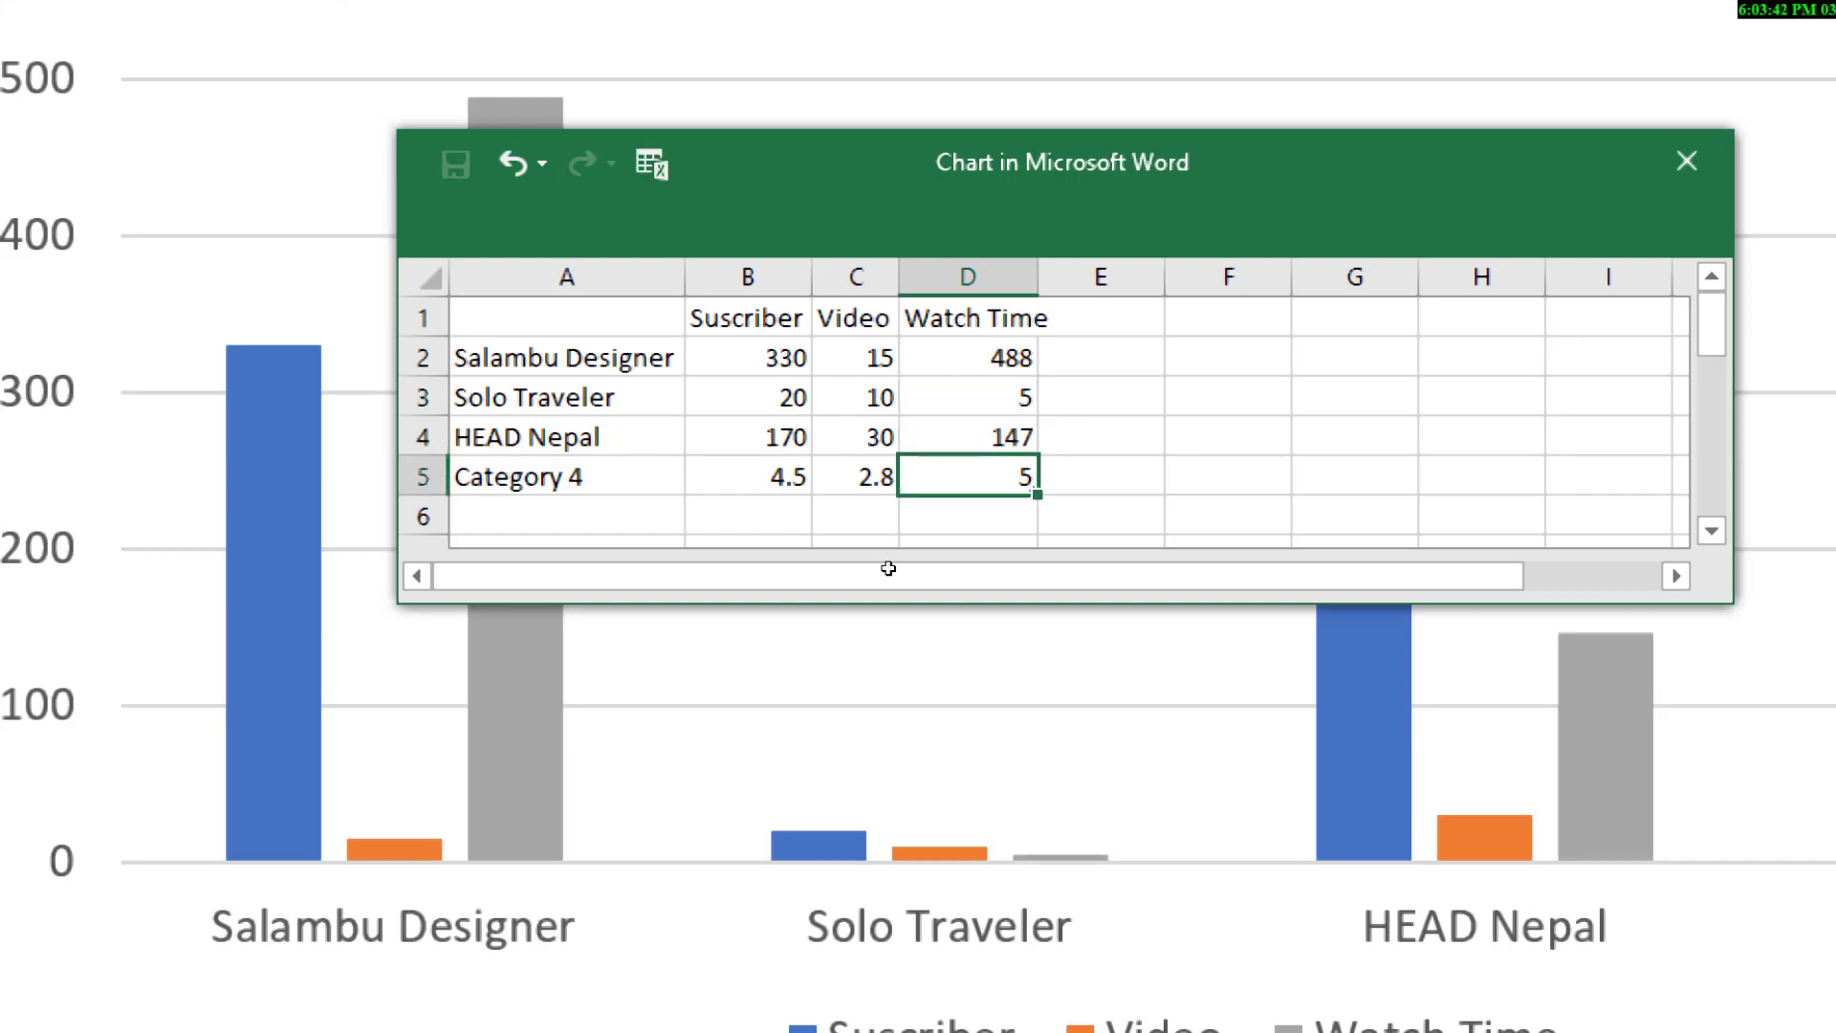
key(Up)
key(Up)
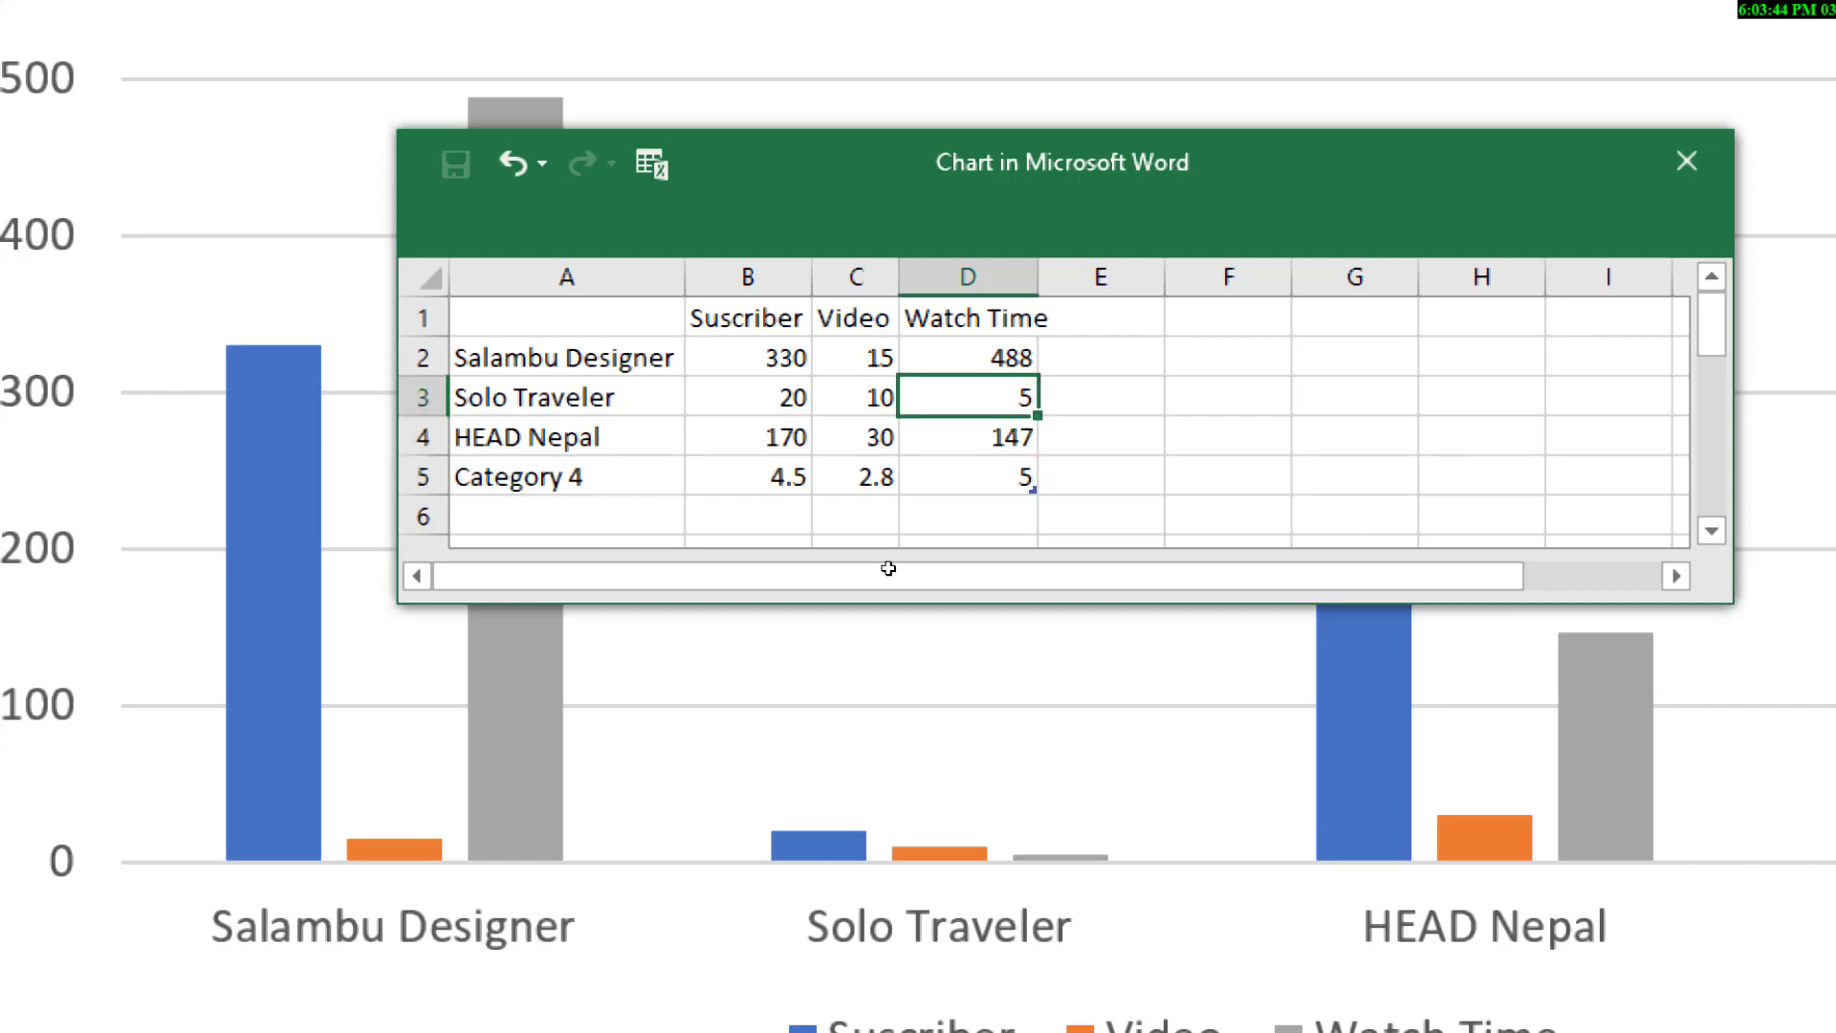
key(Down)
key(Down)
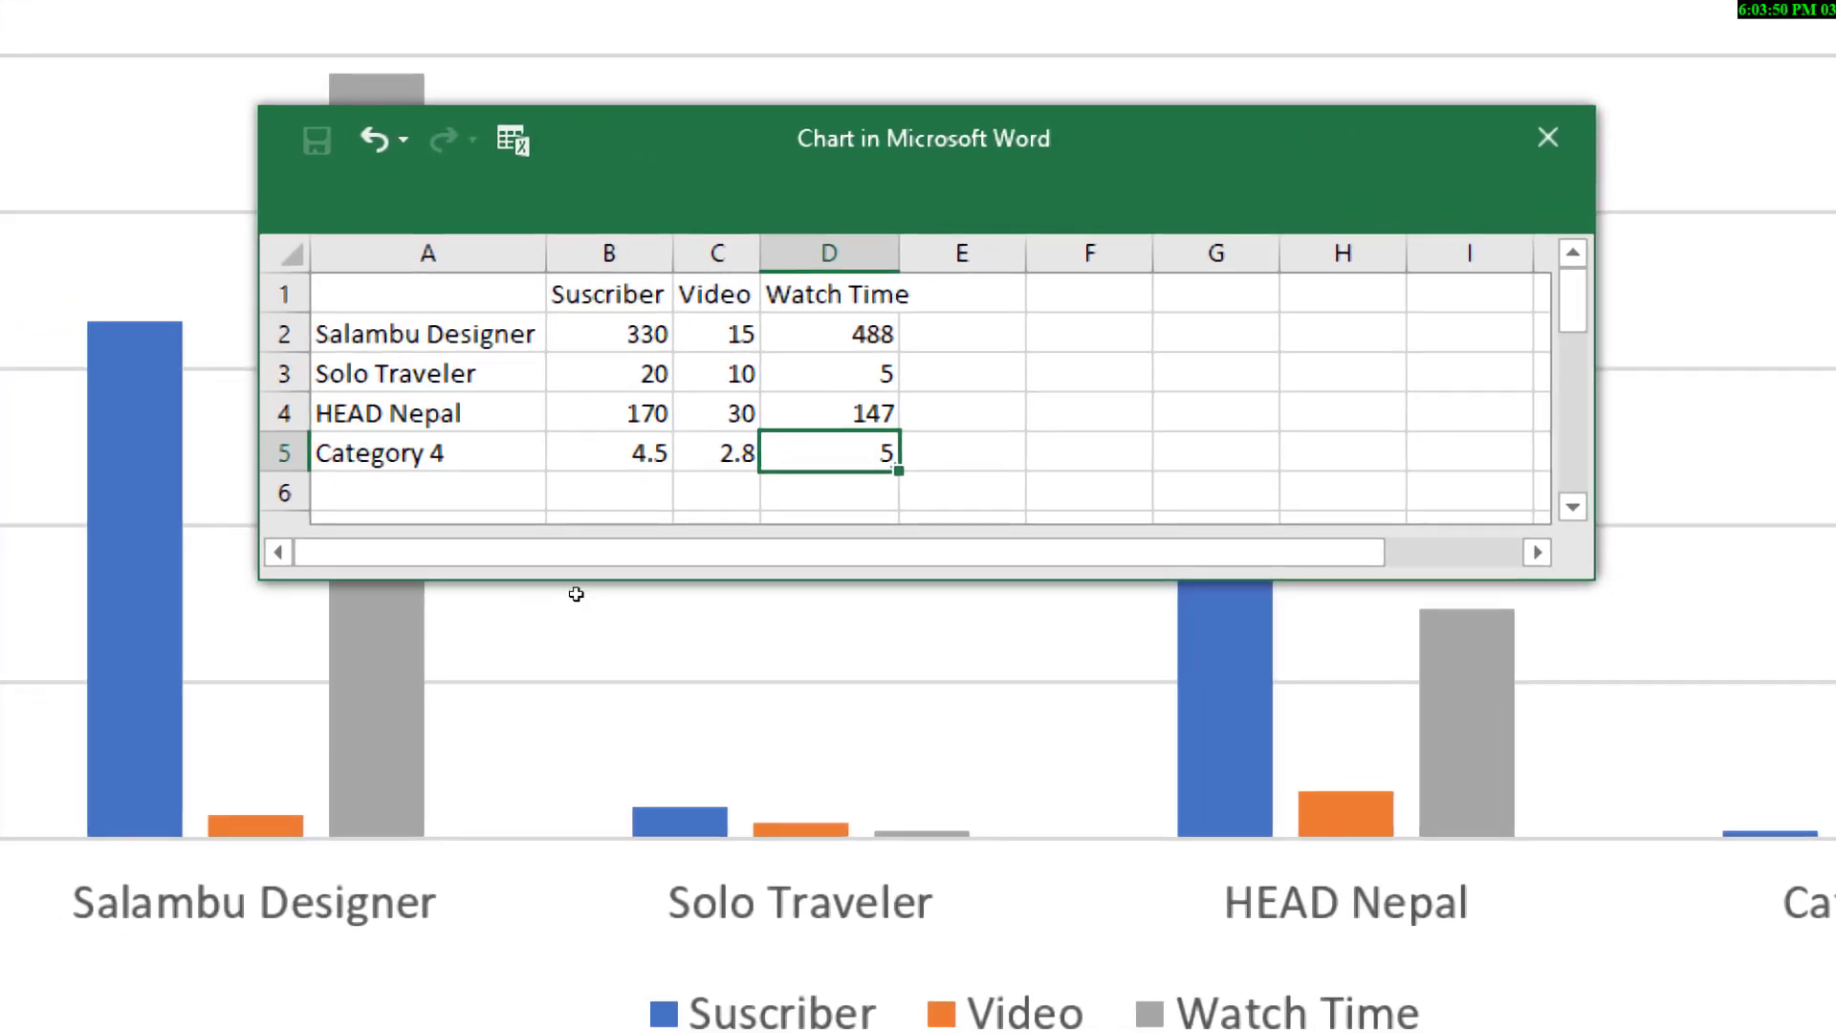
Step: Clear the Category 4 label and its three values from row 5 of the chart data
click(411, 413)
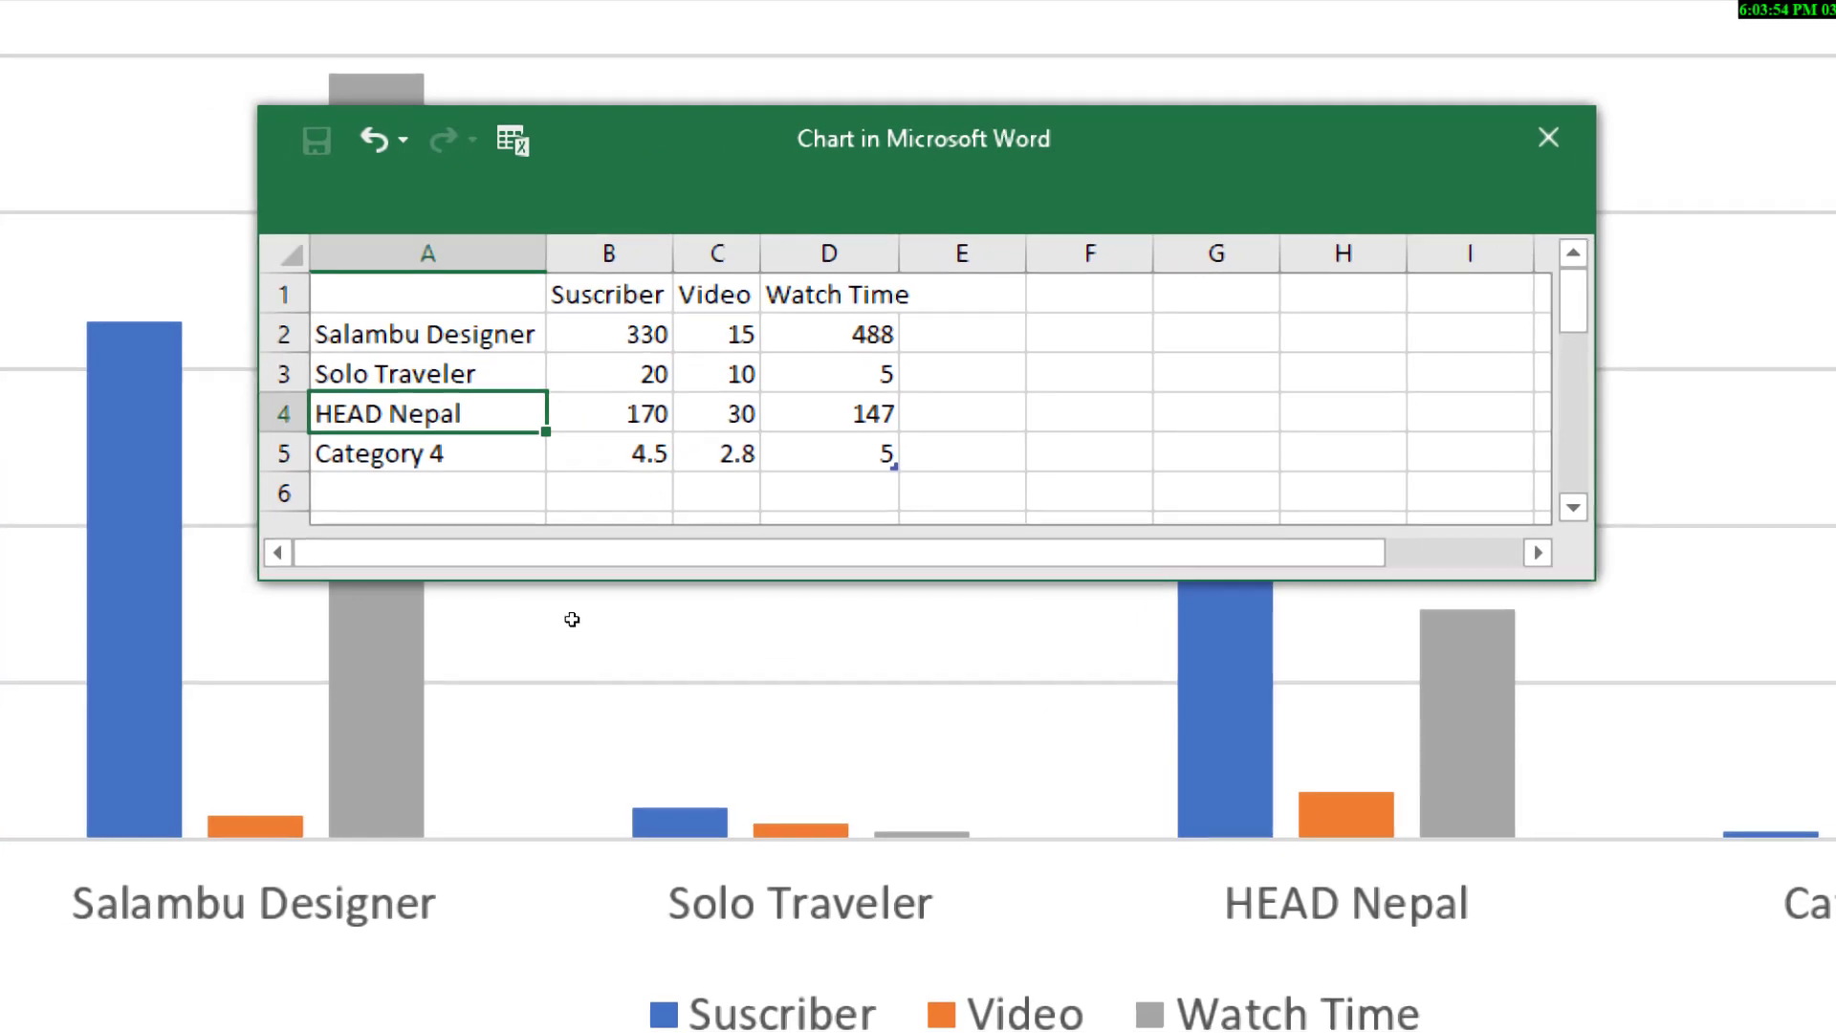
key(Down)
key(Delete)
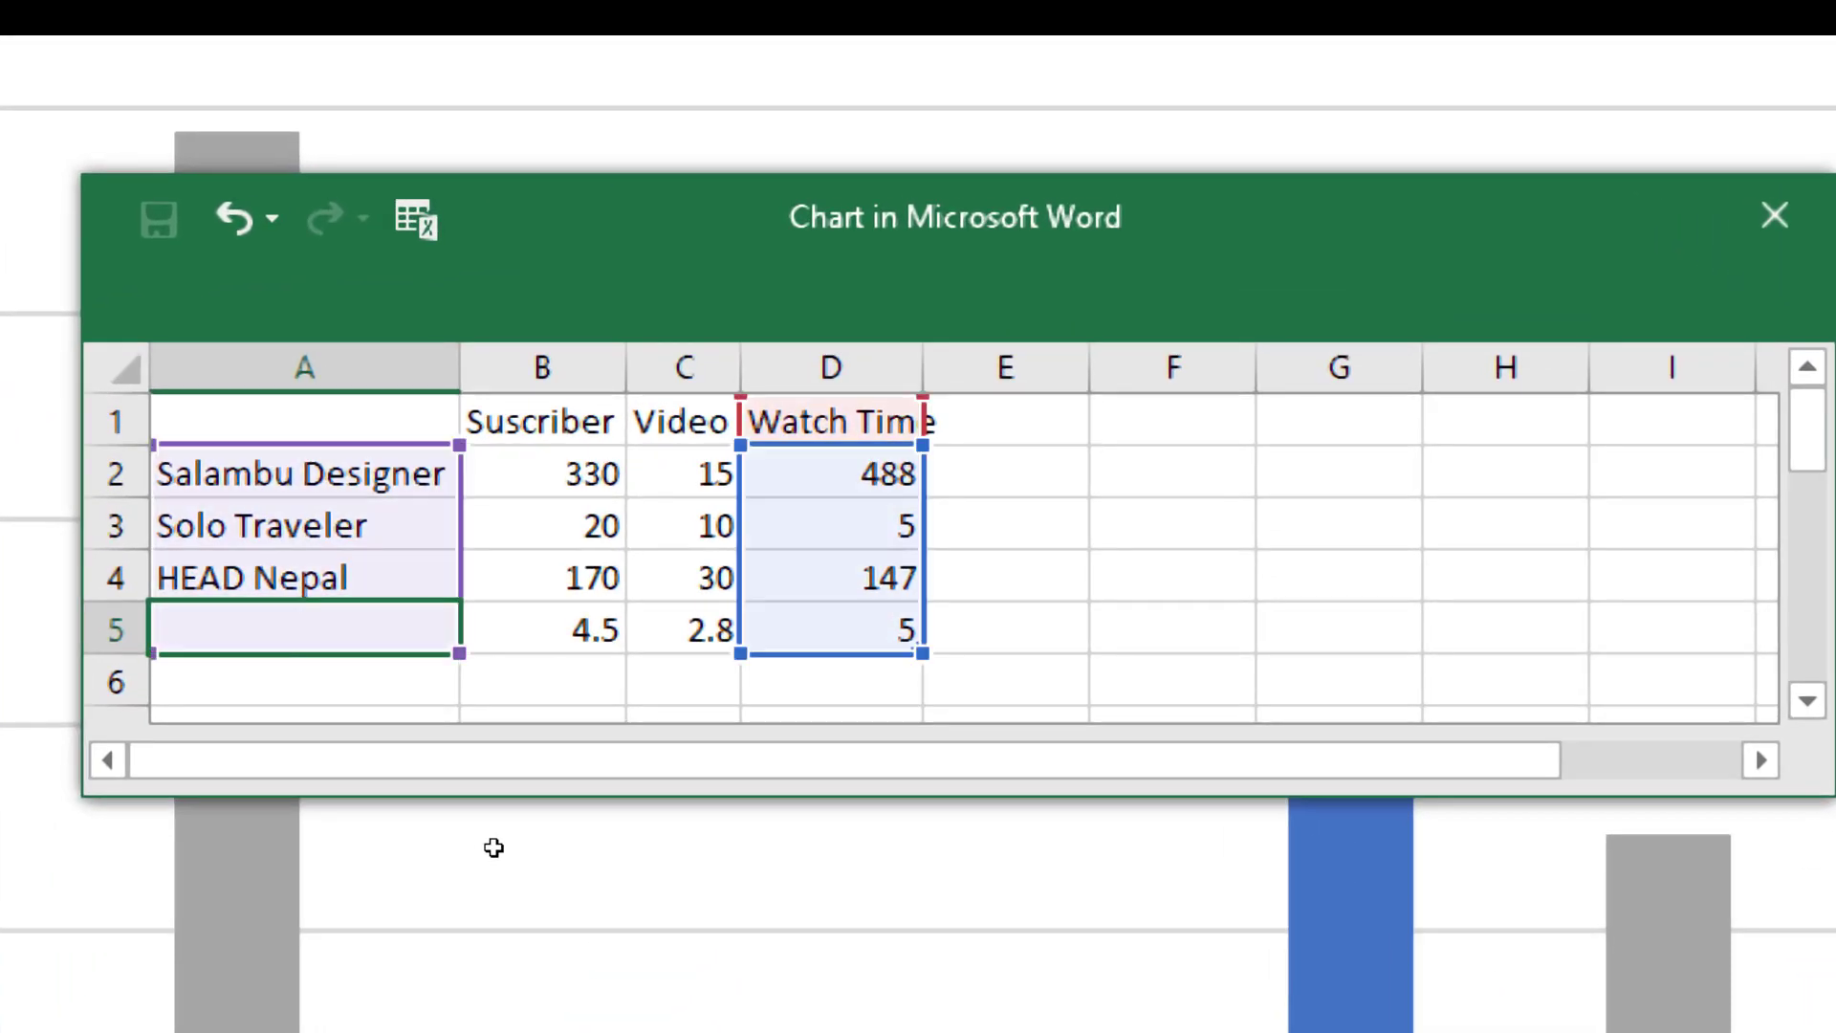
key(Right)
key(Down)
key(Up)
key(Delete)
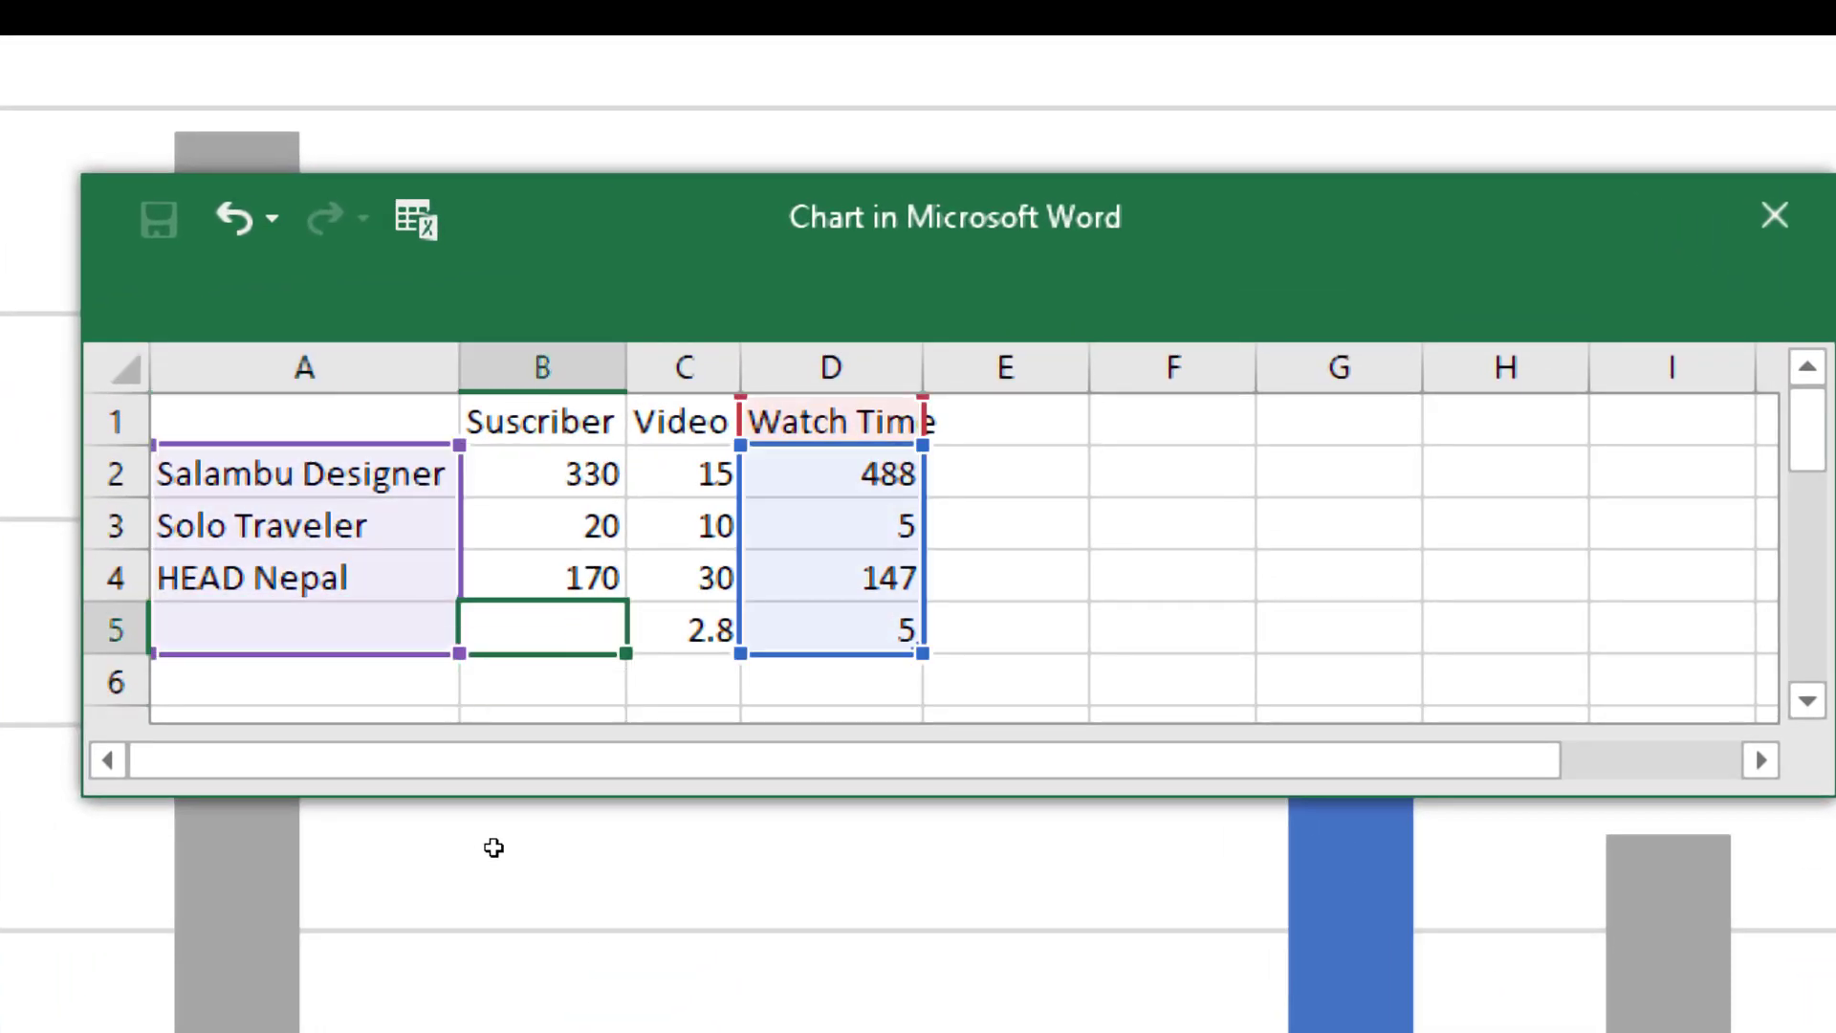
key(Right)
key(Delete)
key(Right)
key(Delete)
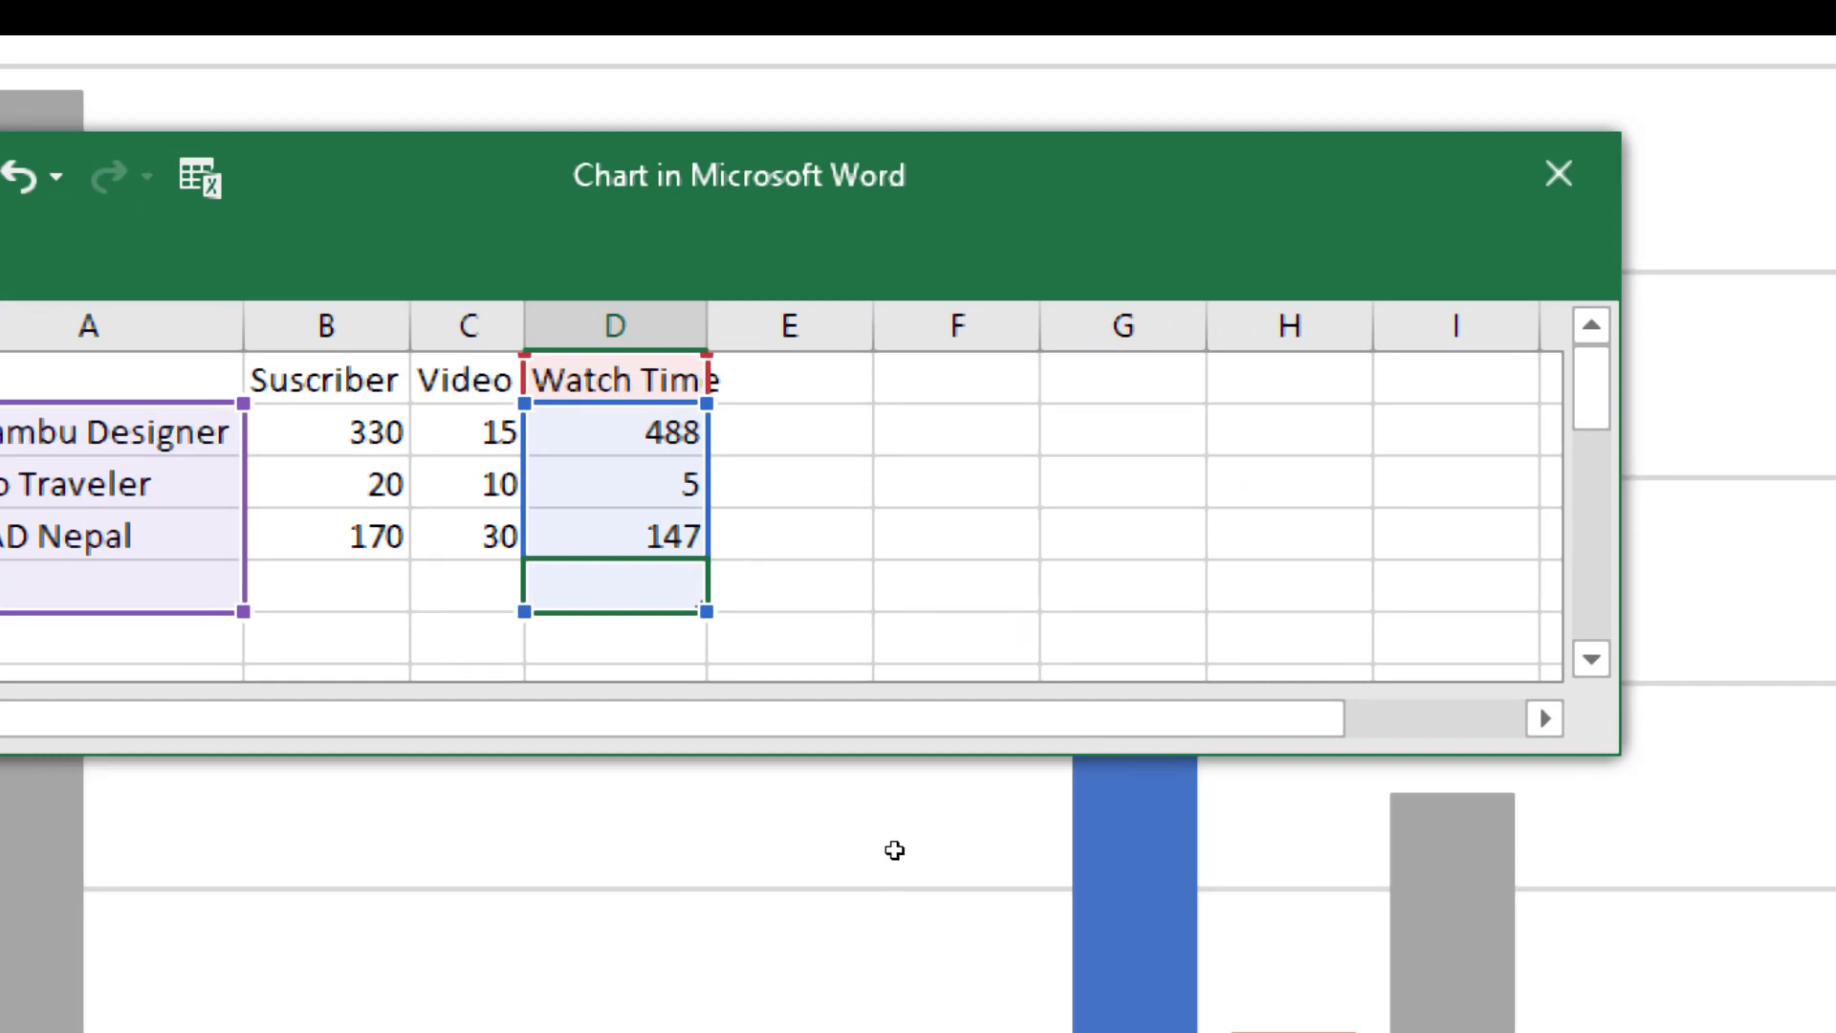
Step: Shrink the chart's data range to end at row 4, leaving out the empty row 5
key(Right)
key(Down)
key(Left)
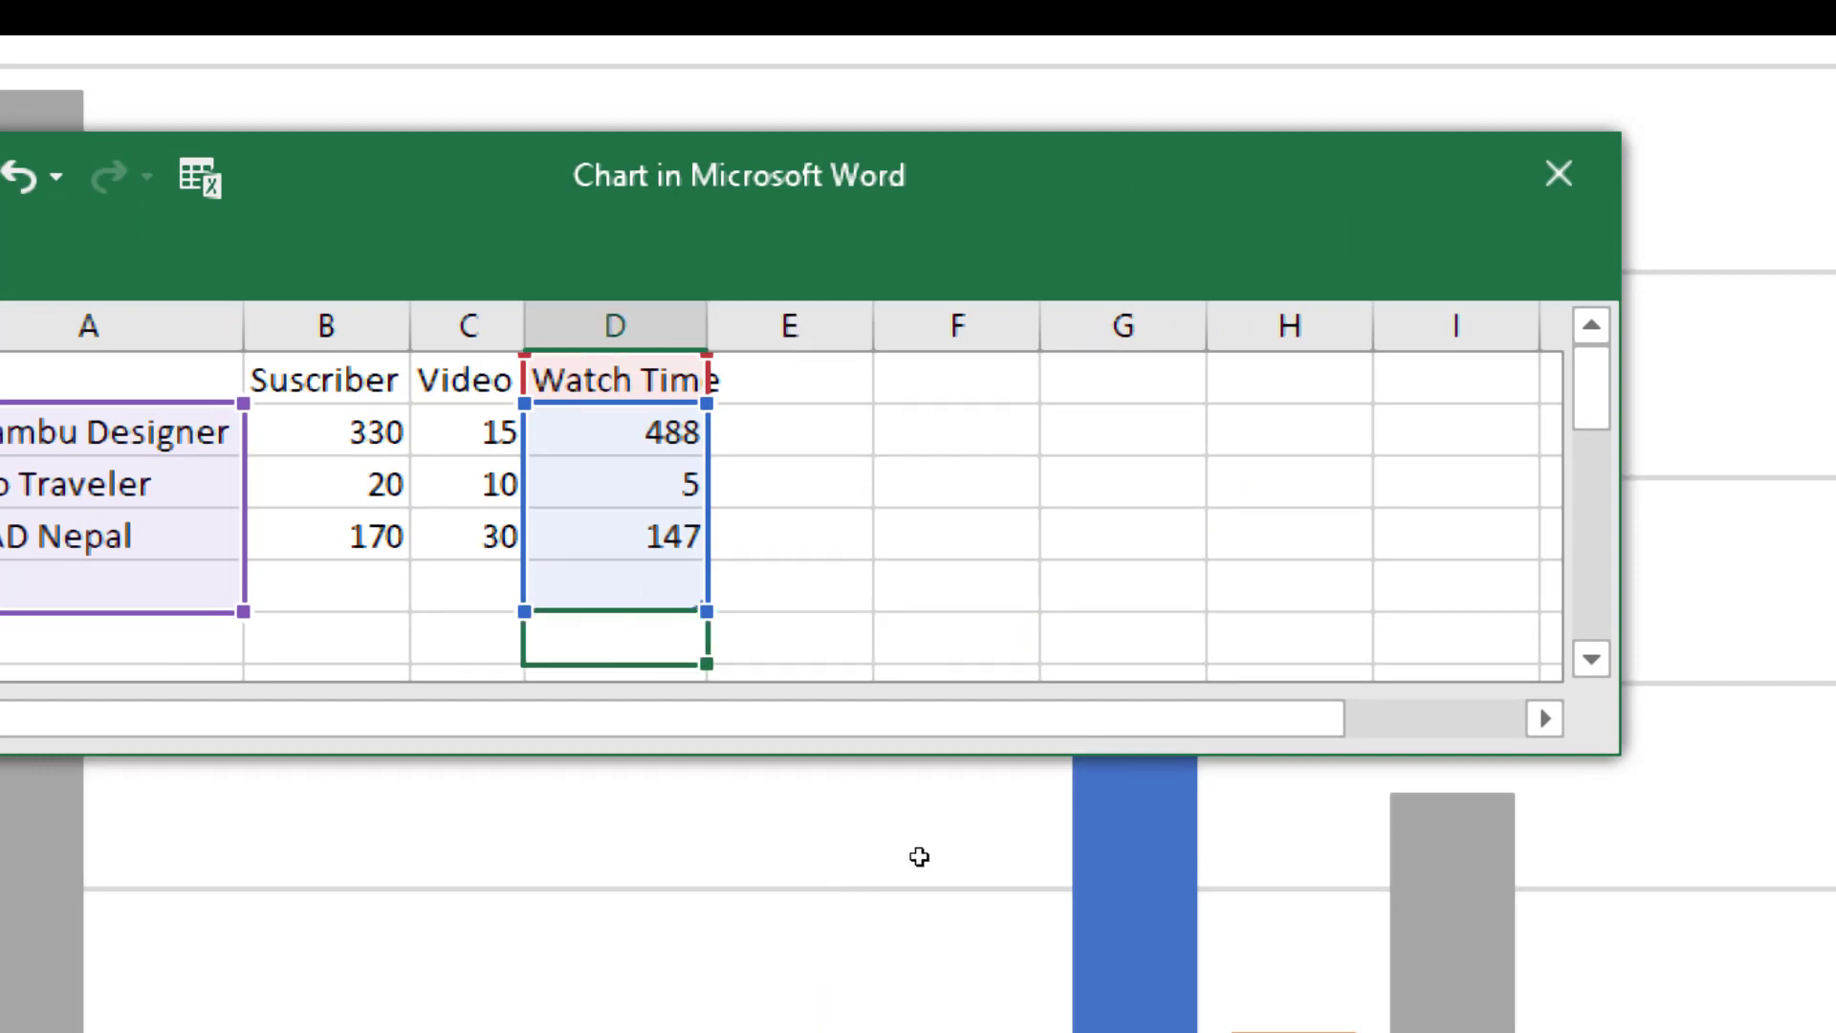
key(Up)
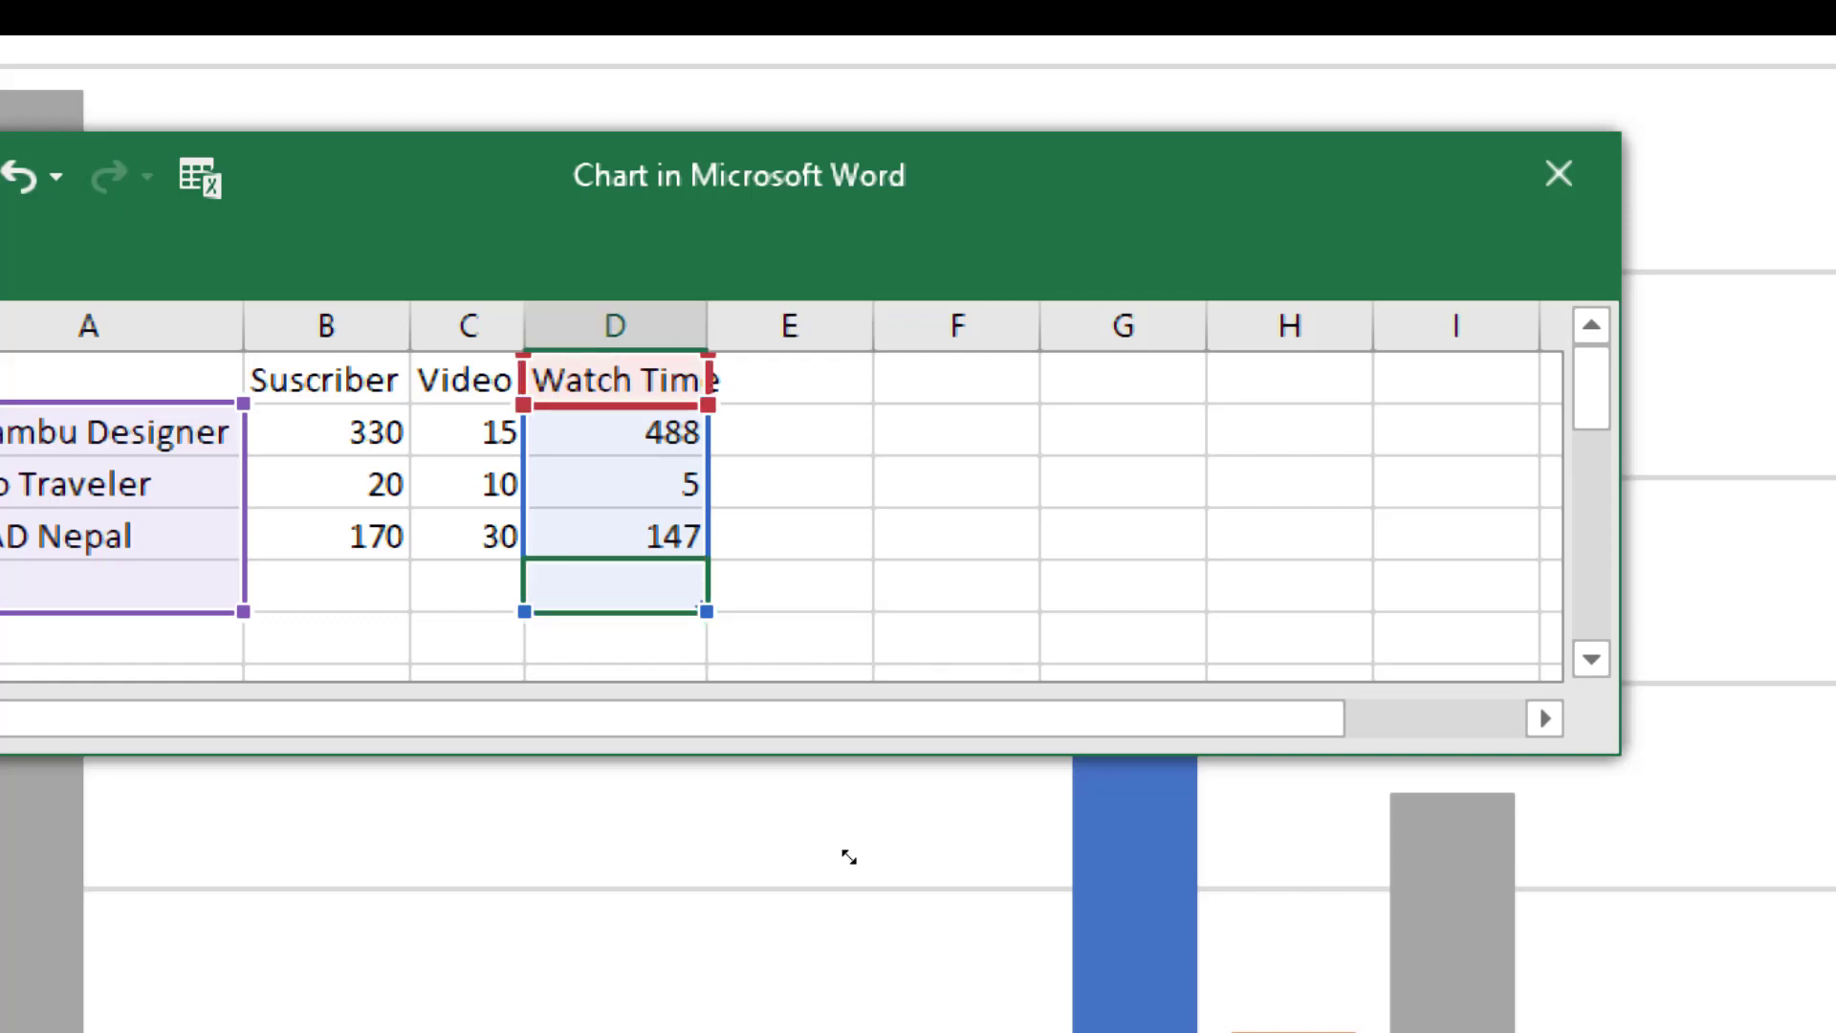
drag(706, 611, 706, 559)
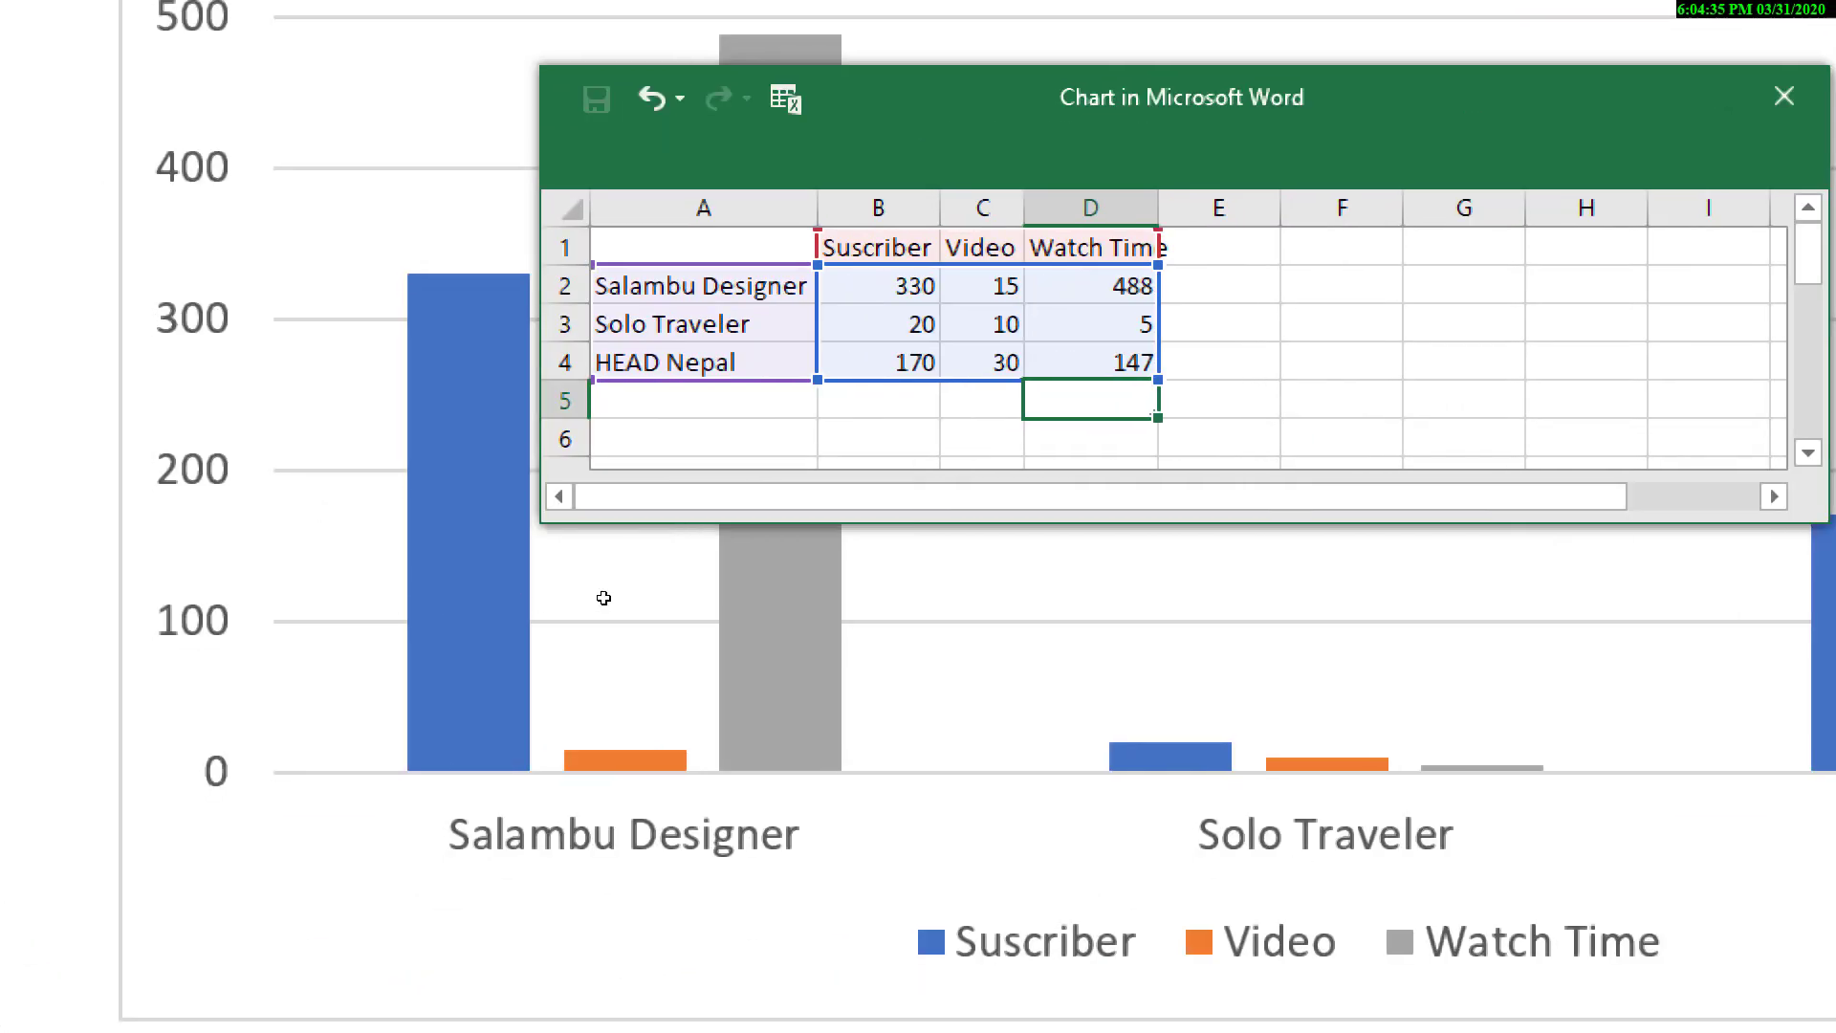
Step: Enter a person's first name as a category in A5 with Suscriber value 10, and extend the chart's data range to row 5
key(Home)
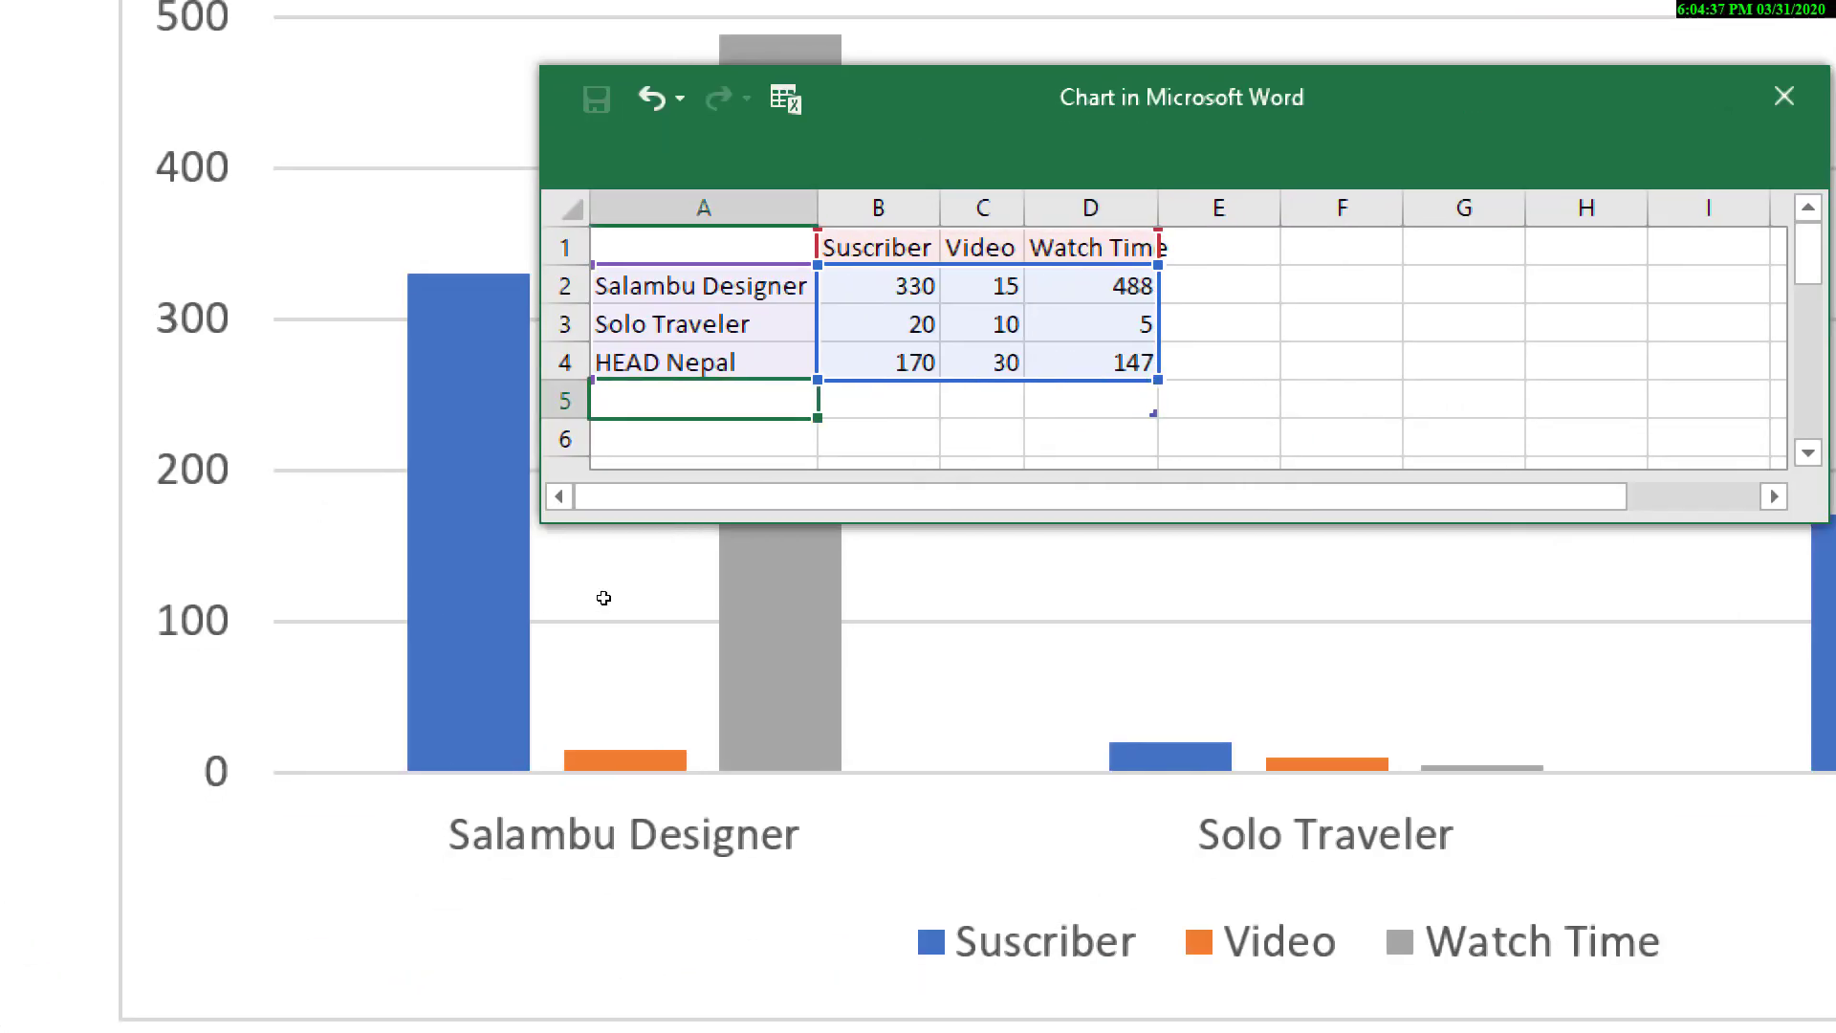
text(Nirmal)
key(Tab)
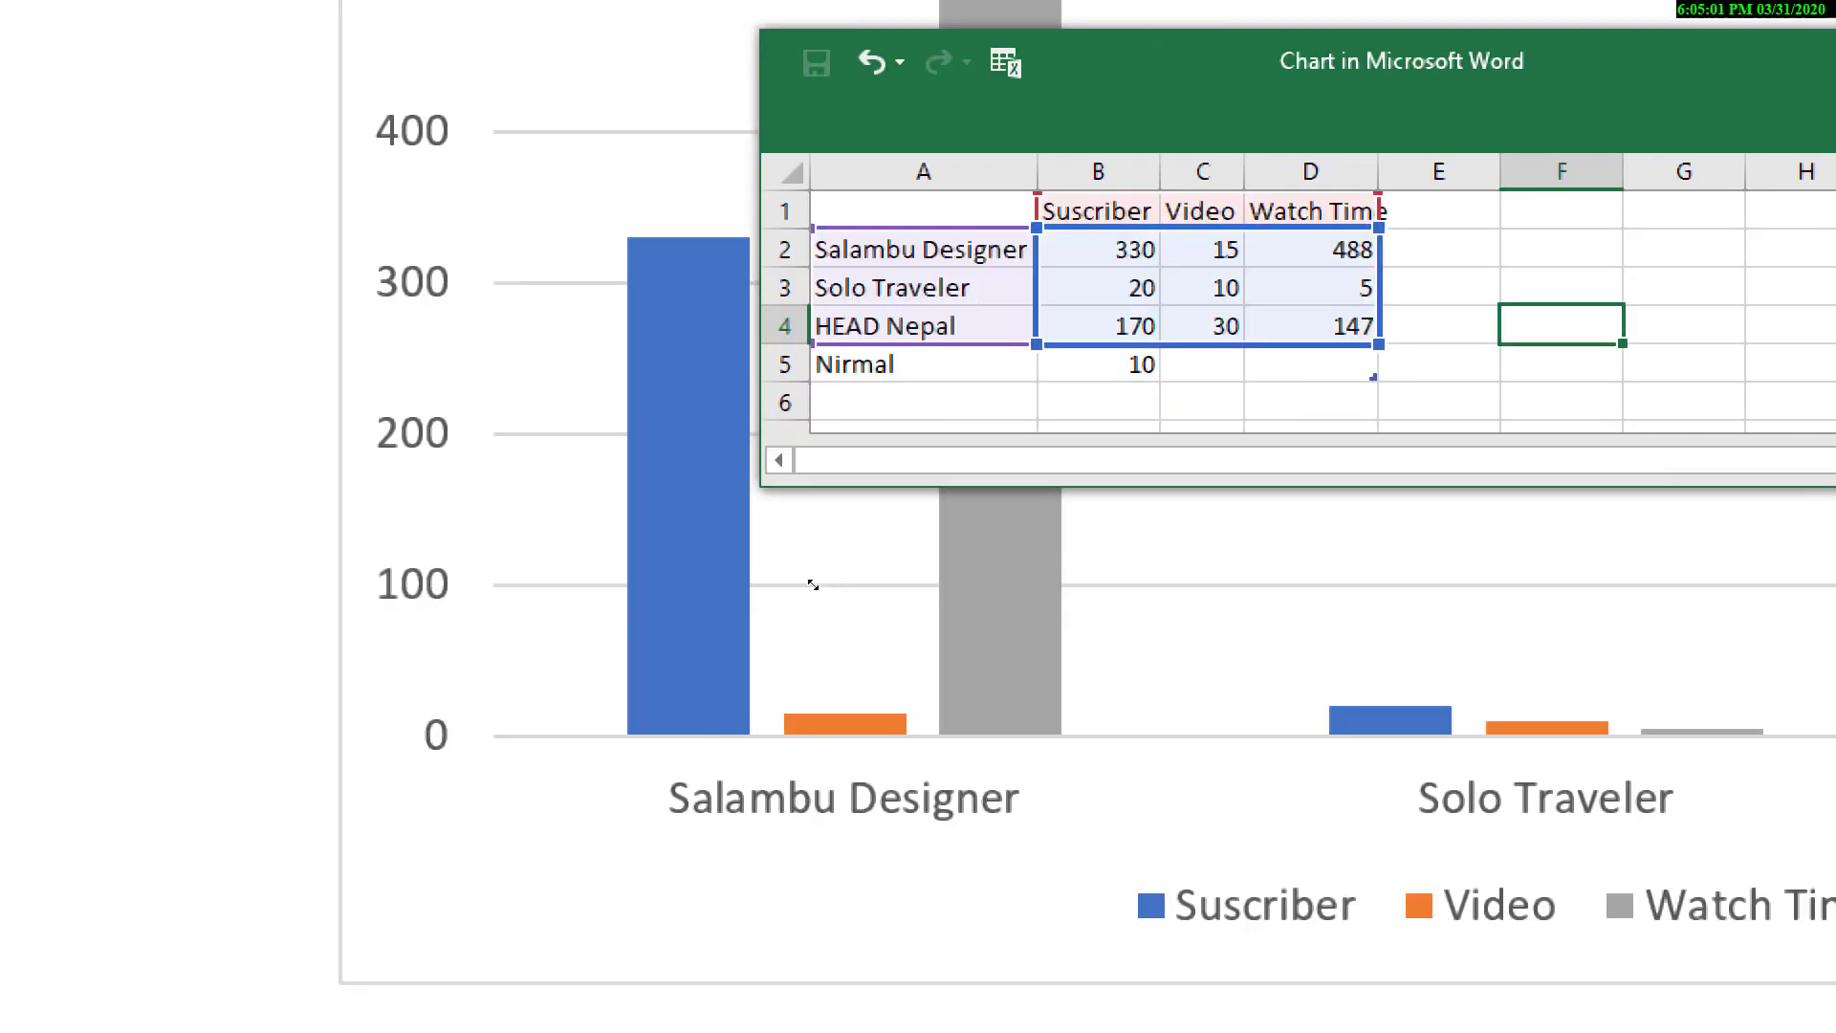
drag(811, 600, 812, 602)
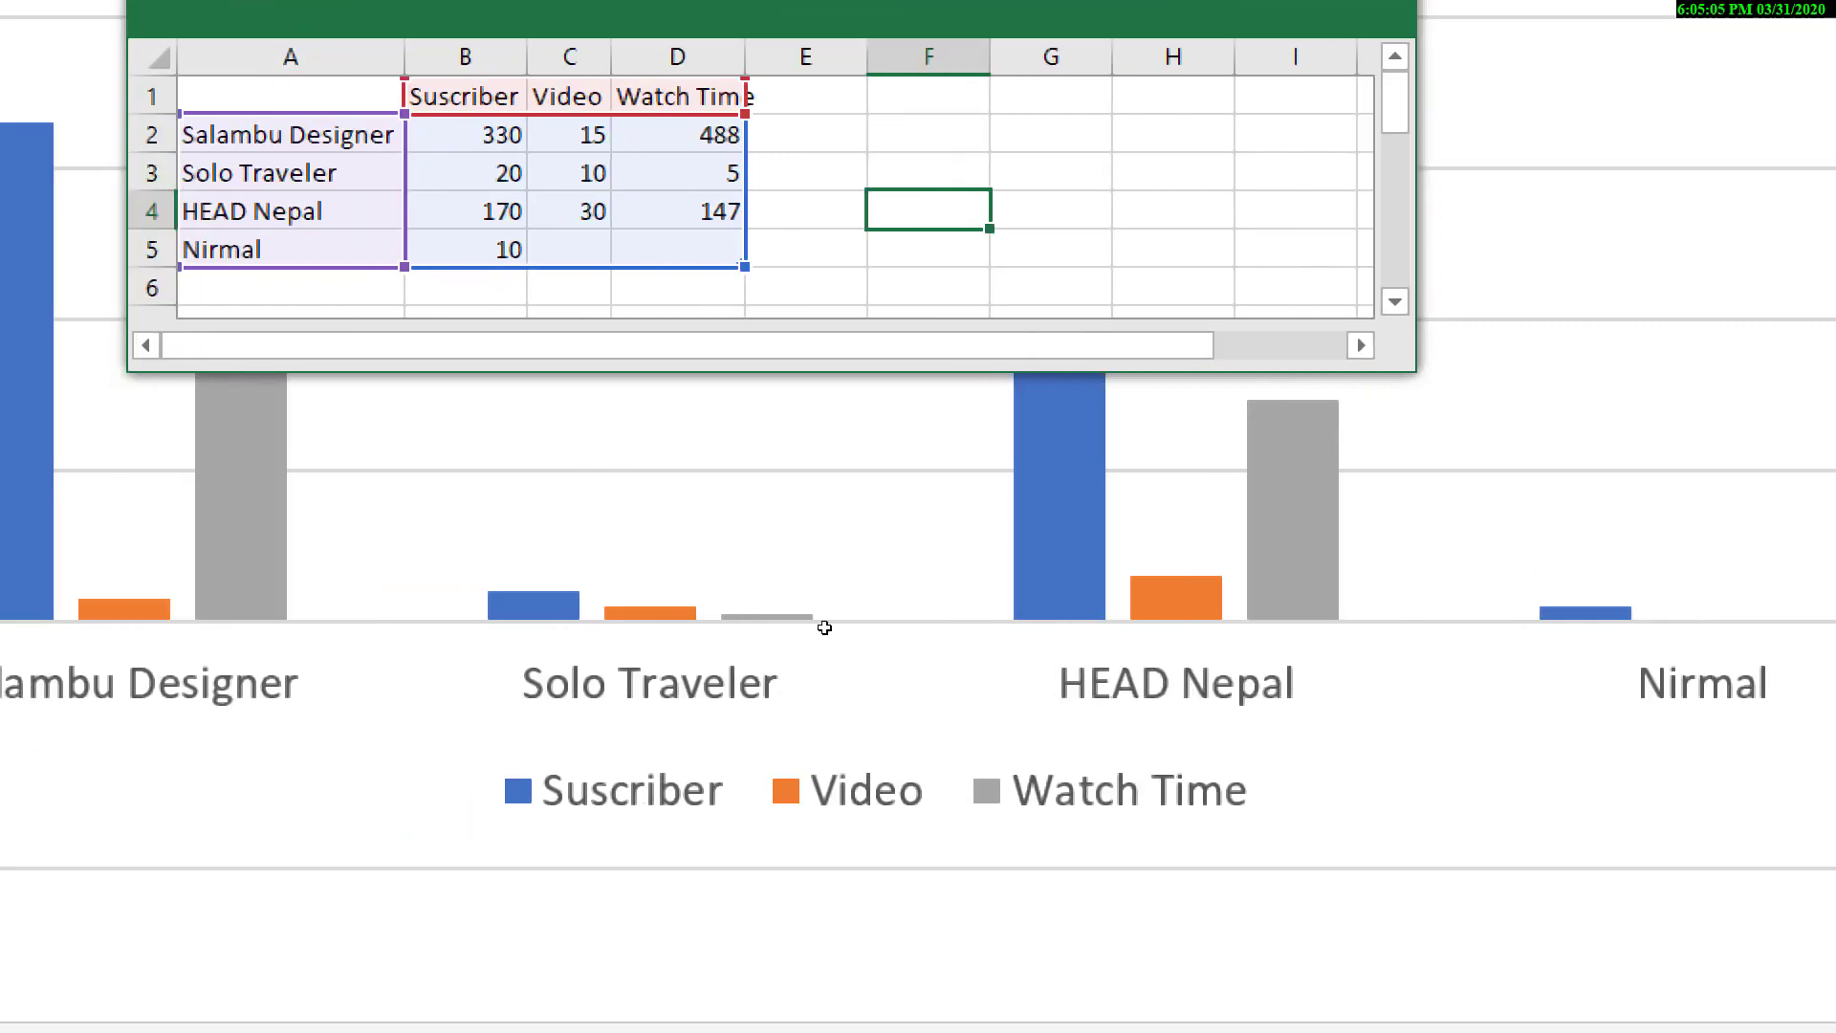
mouse_move(813, 606)
mouse_down()
mouse_move(807, 578)
mouse_move(809, 602)
mouse_up()
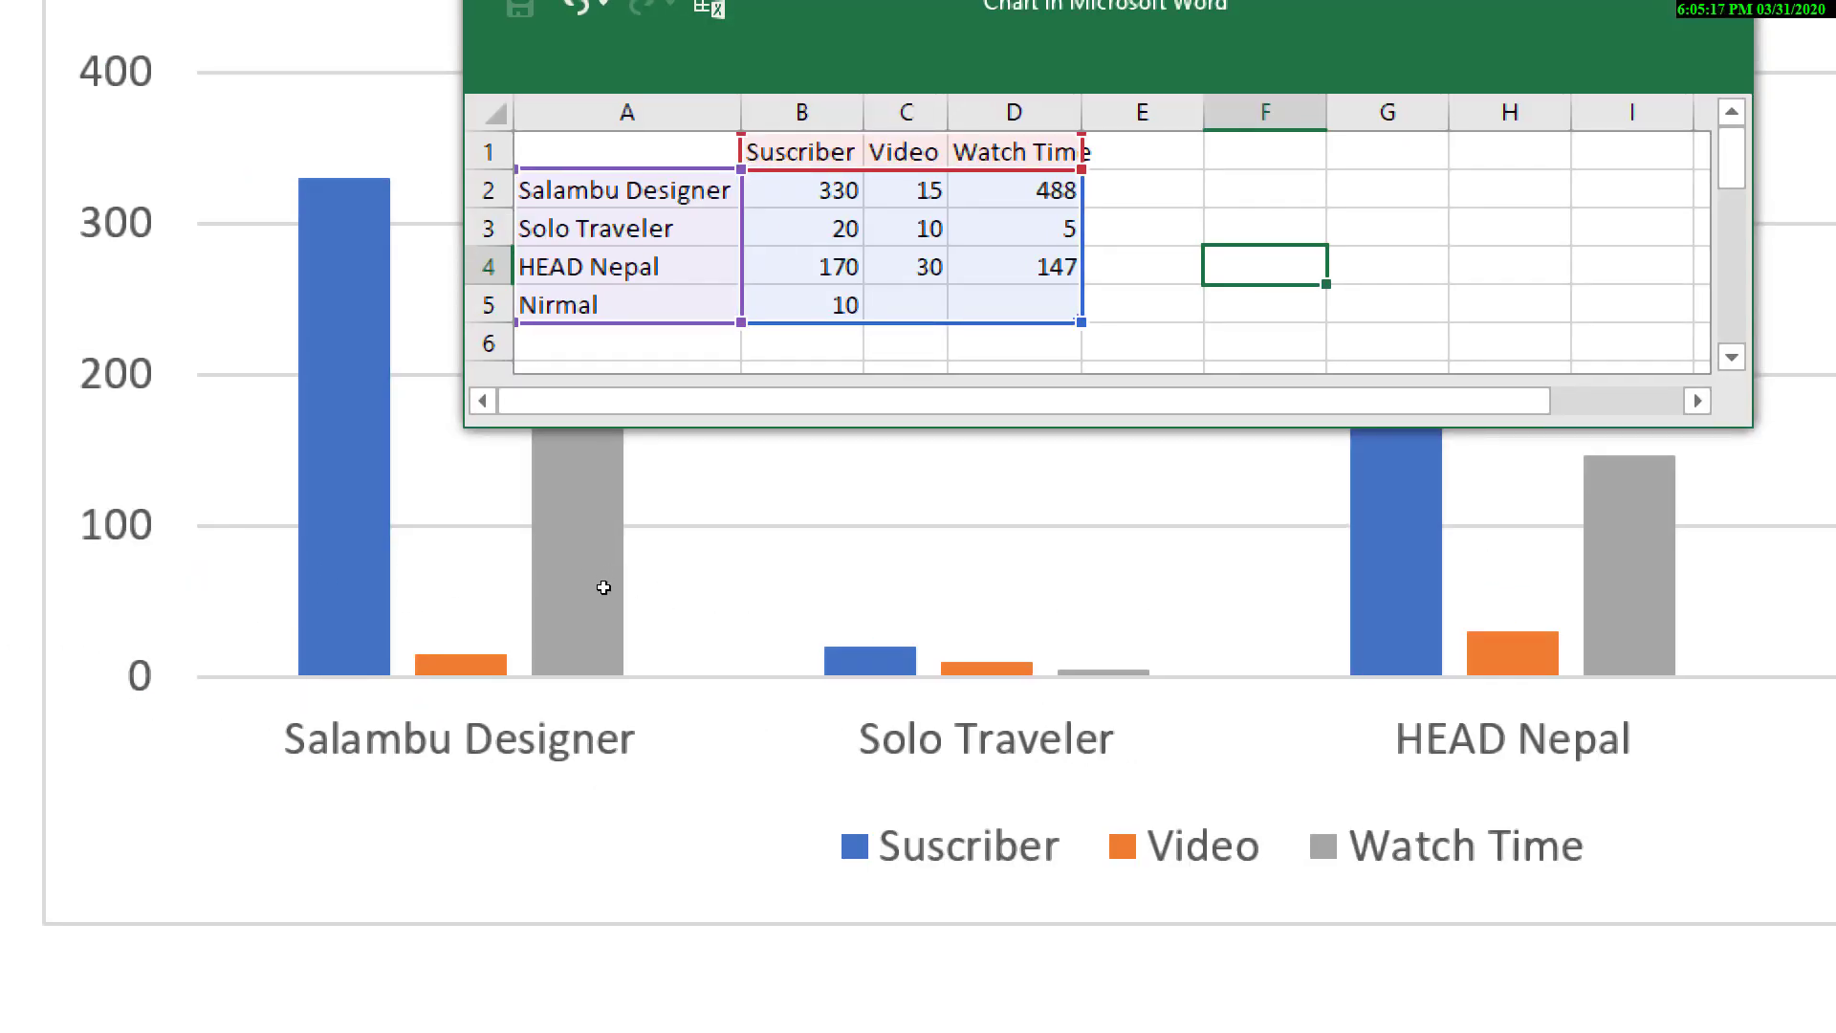
Step: Return the chart's data range to end at row 4, clear the name and Suscriber value from row 5, and close the chart data
key(ctrl+z)
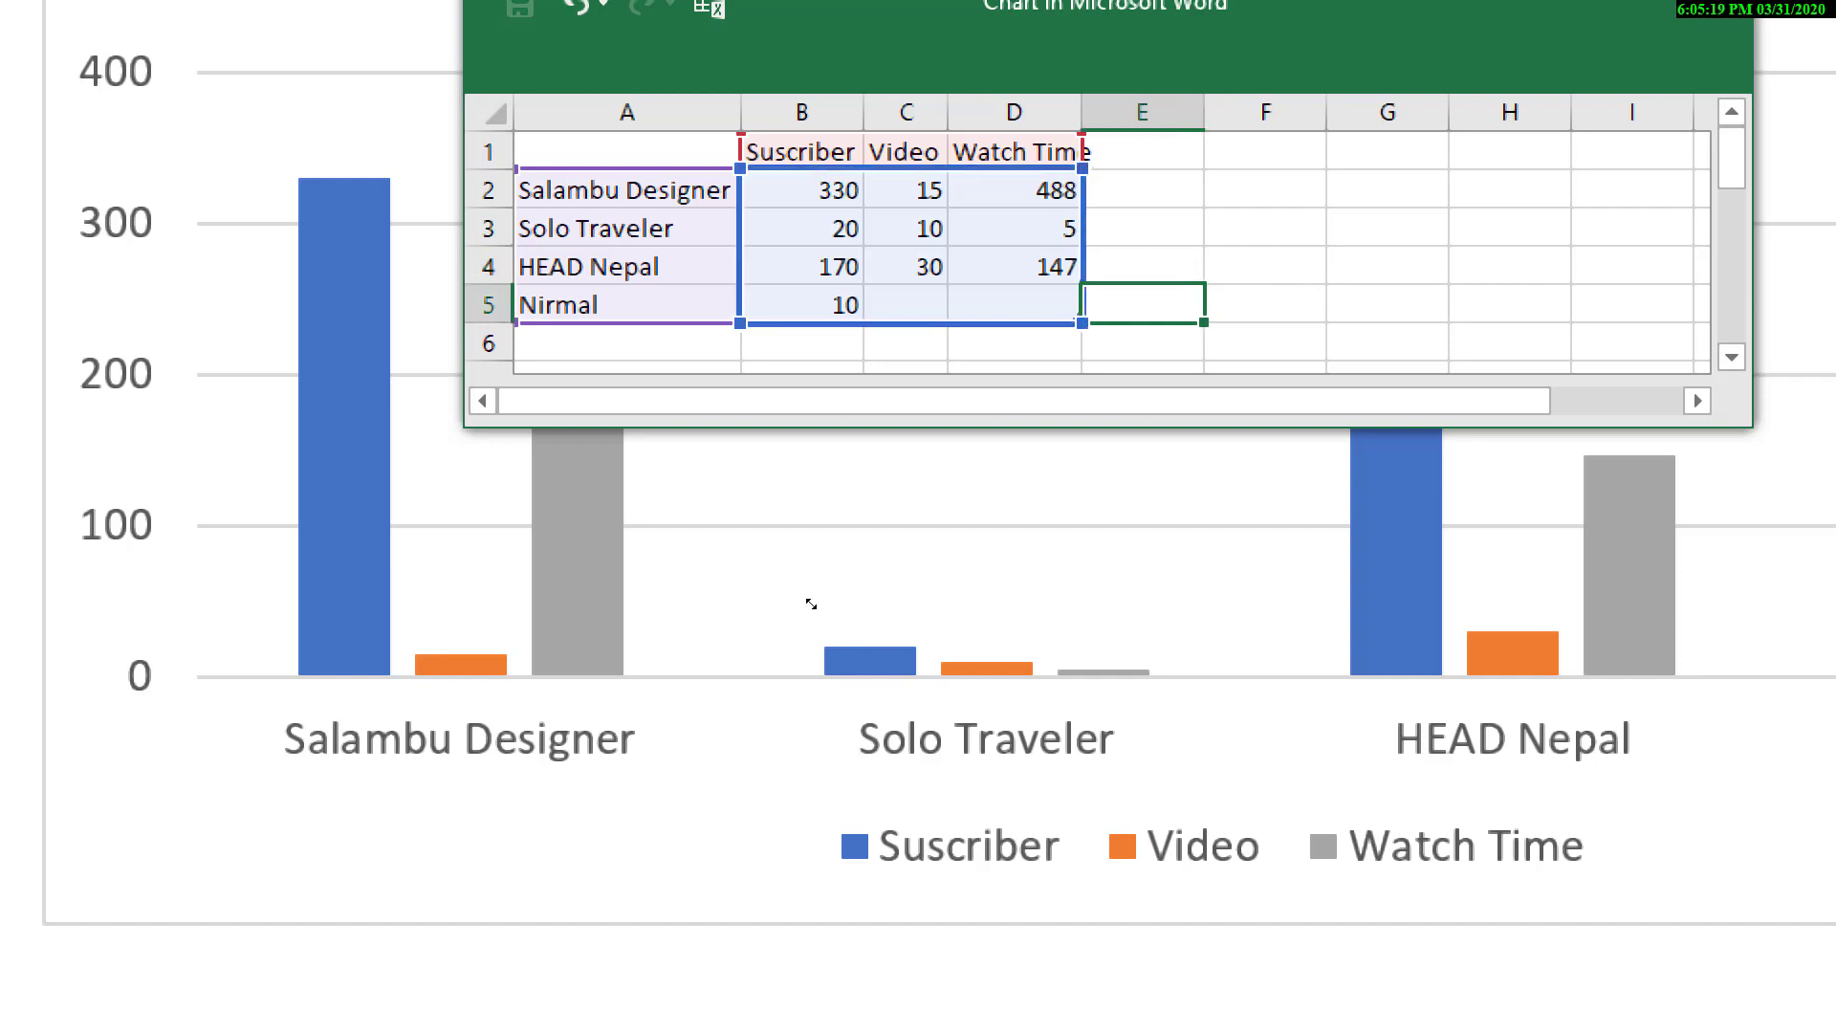
key(Home)
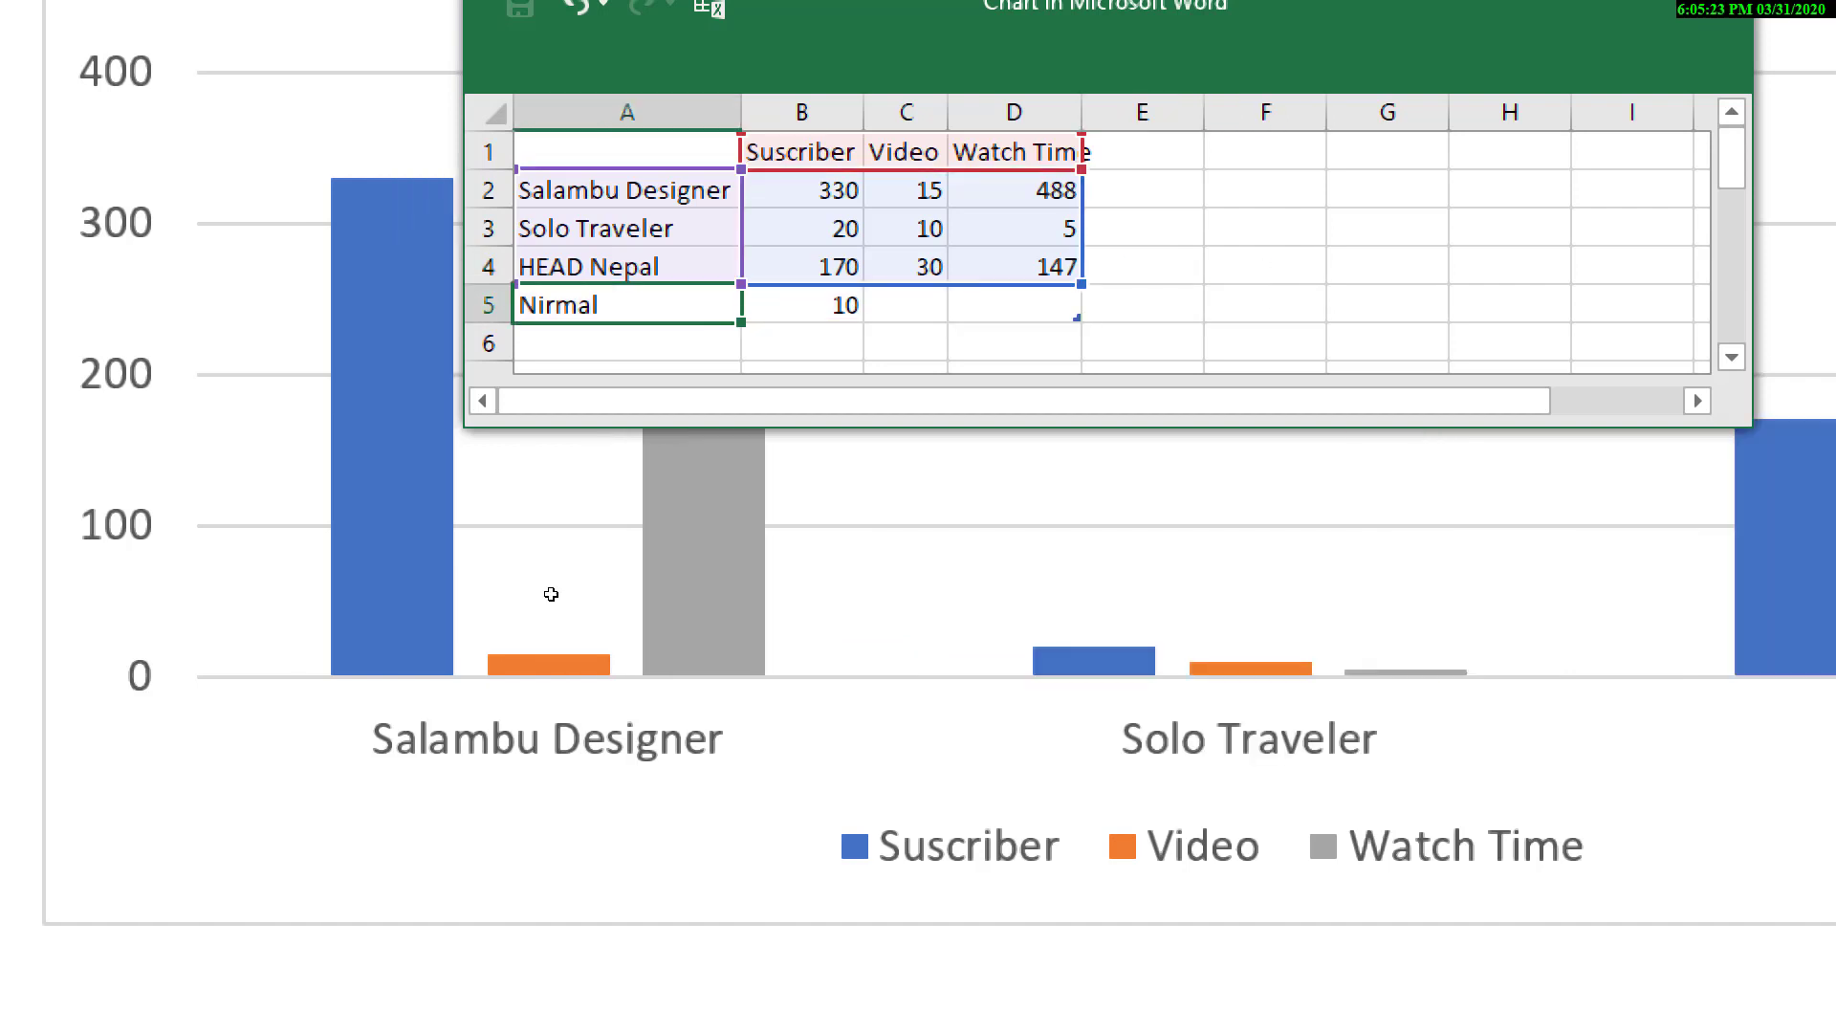
key(Delete)
key(Right)
key(Delete)
key(Right)
key(Right)
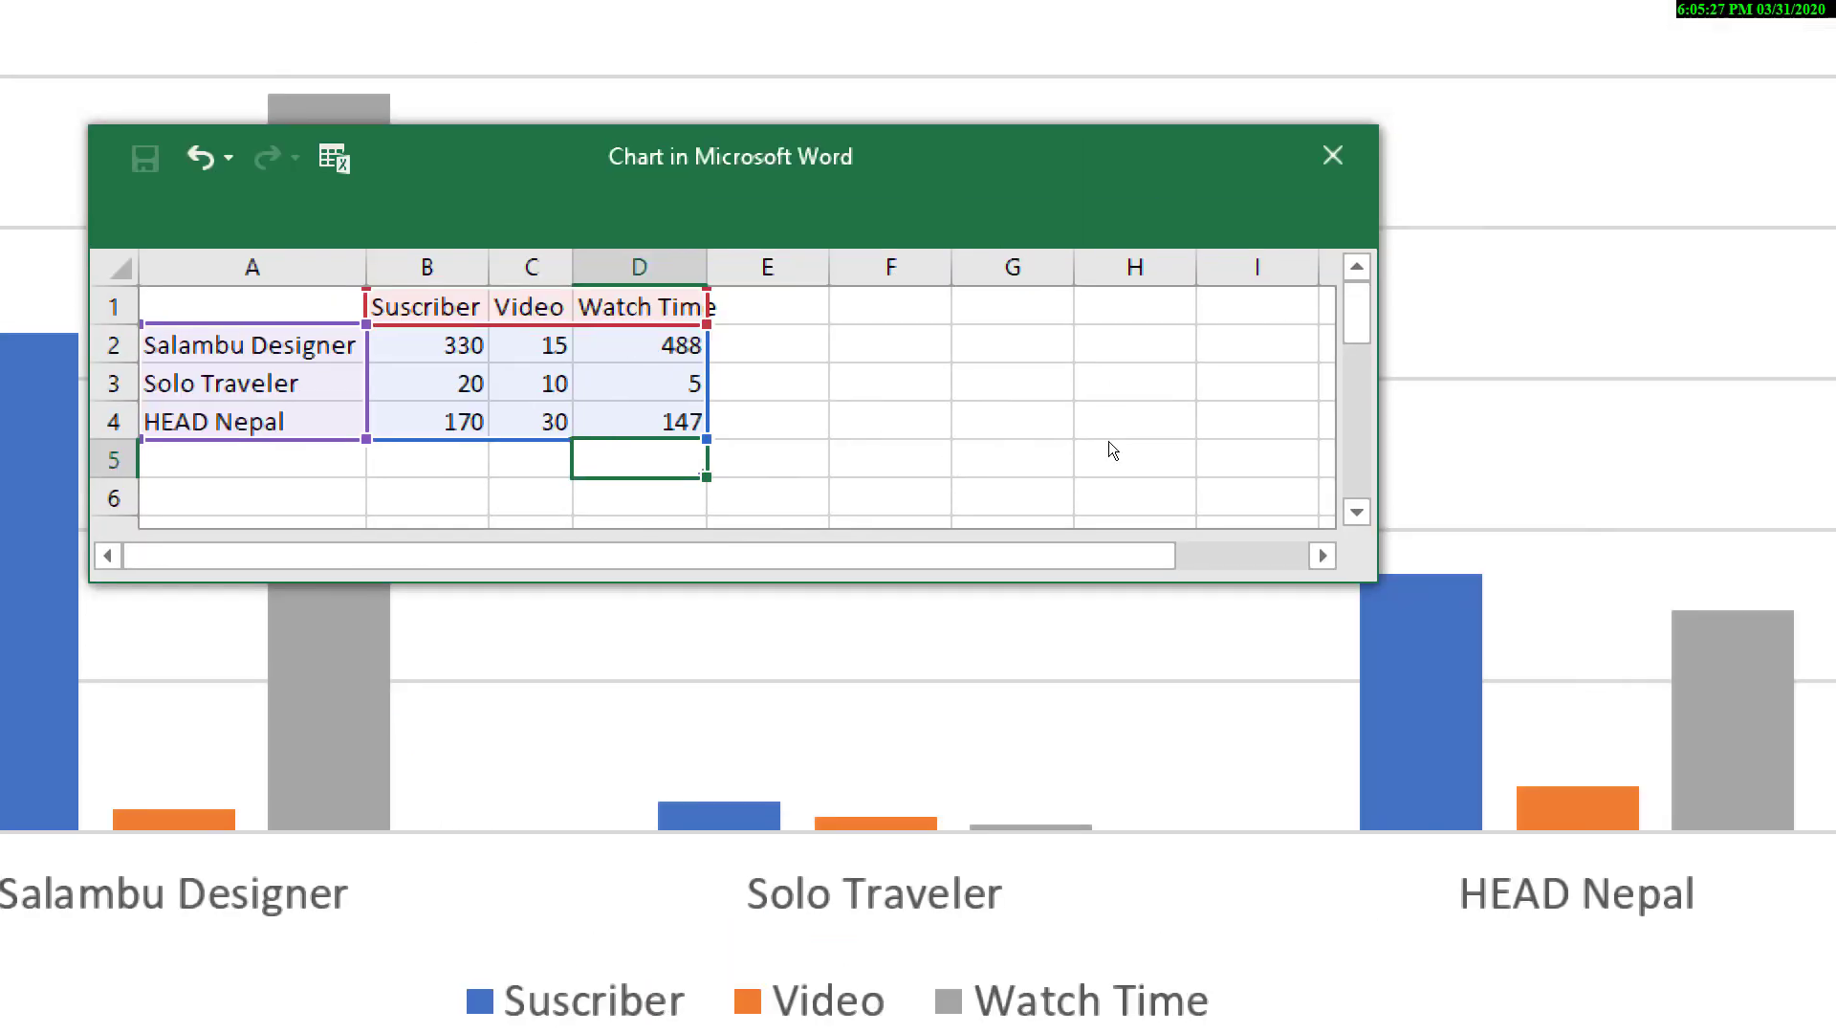
click(1333, 155)
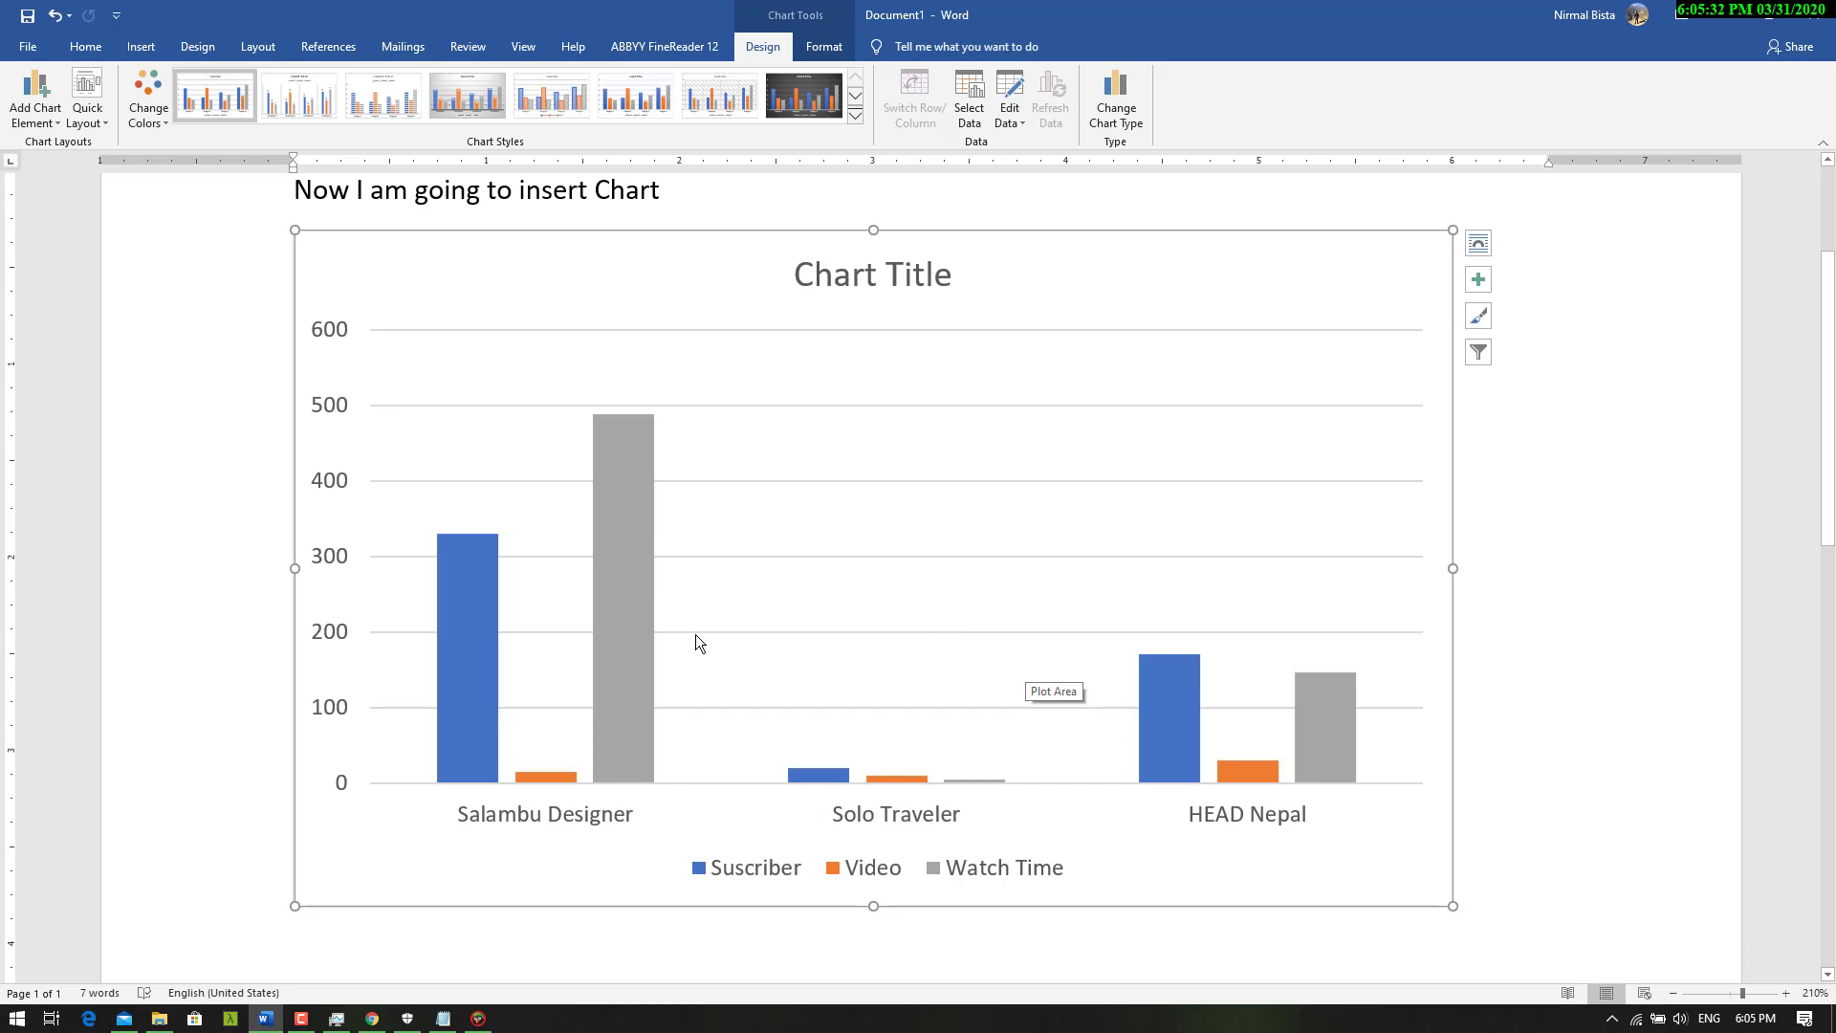
Step: Replace the chart's placeholder title with "Youtube Channel Situation"
mouse_move(618, 660)
mouse_move(618, 446)
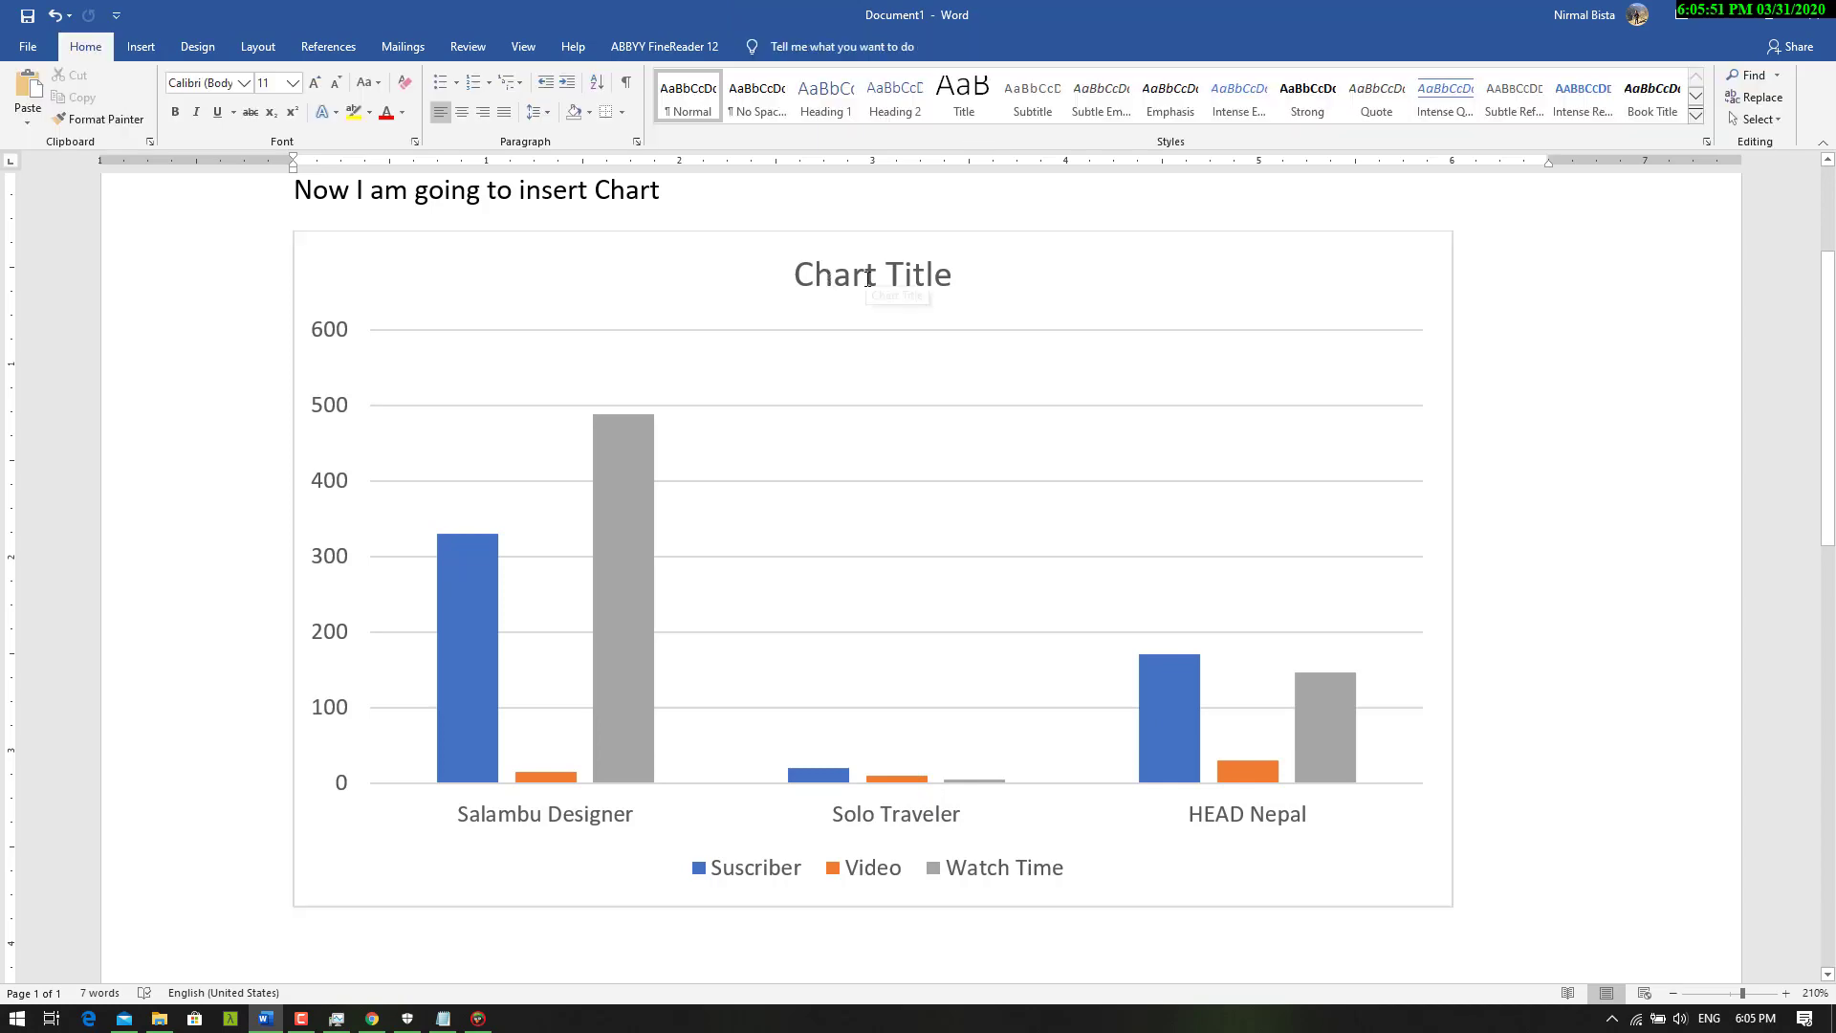
click(867, 279)
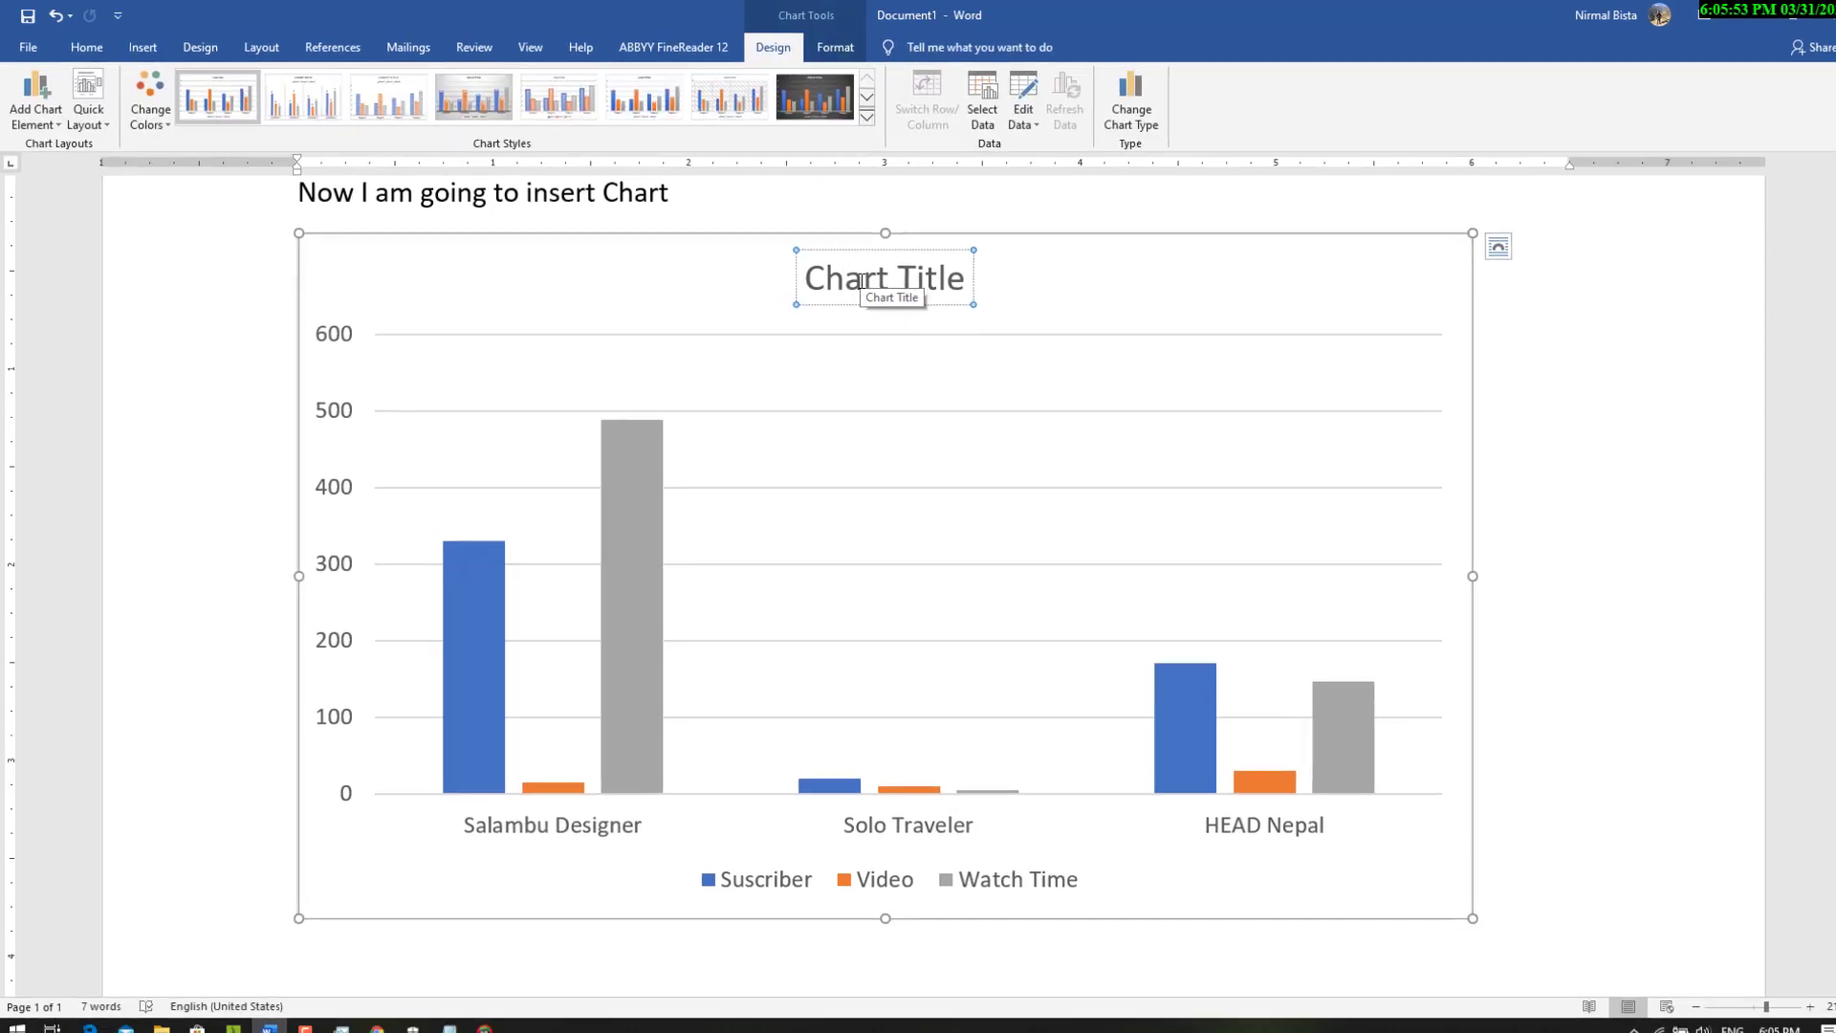
drag(803, 275, 862, 280)
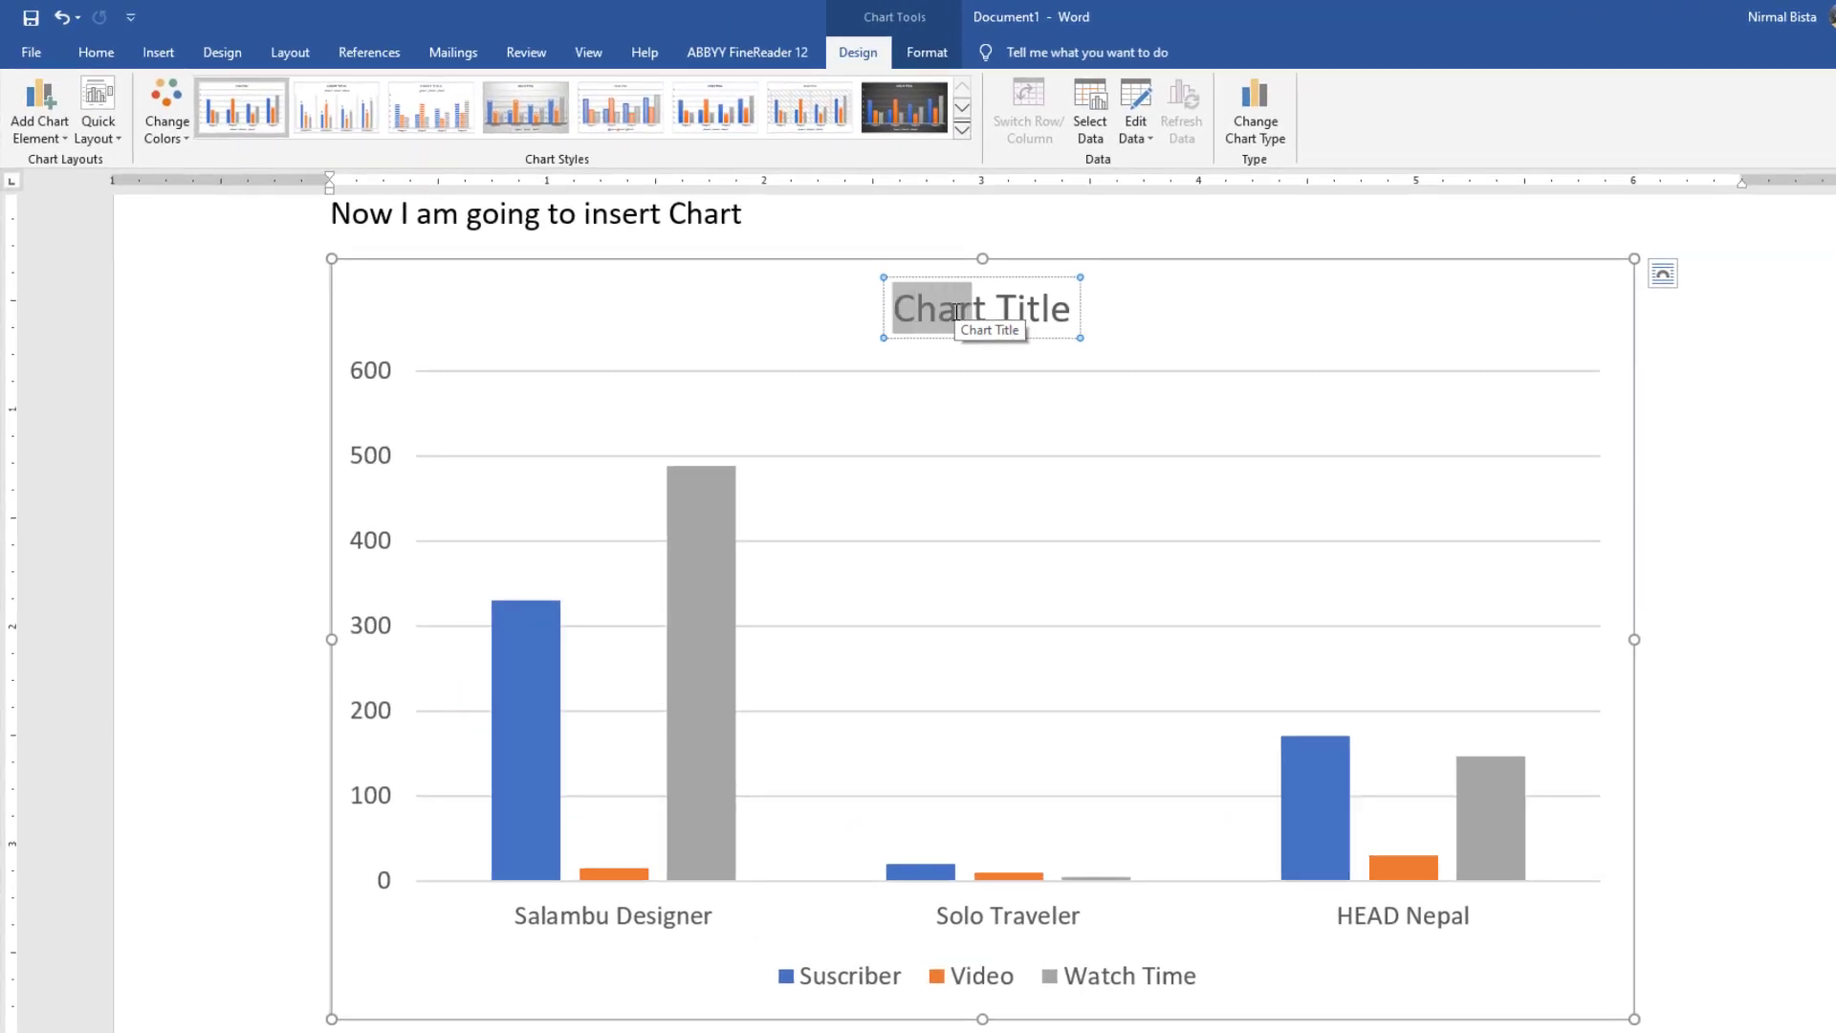
key(shift+Right)
key(shift+Right)
key(shift+Right)
key(shift+Right)
key(shift+Right)
key(shift+Right)
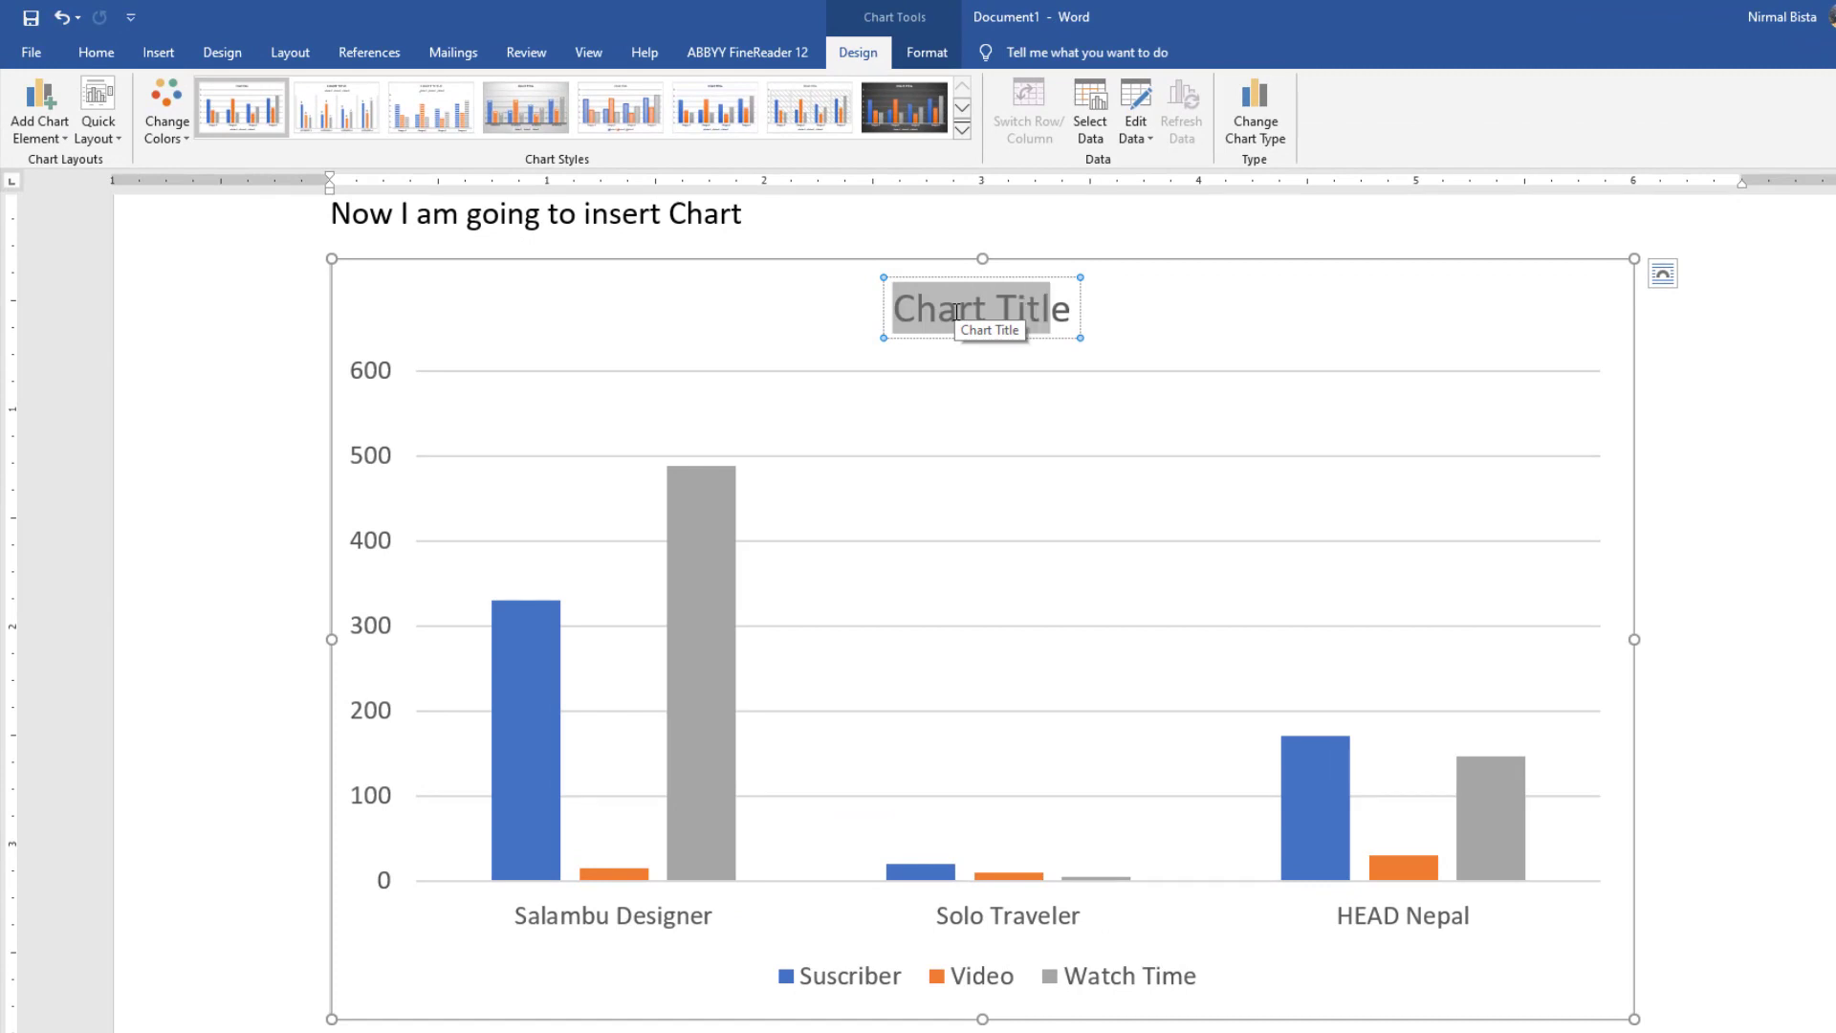
key(shift+Right)
text(Youtub)
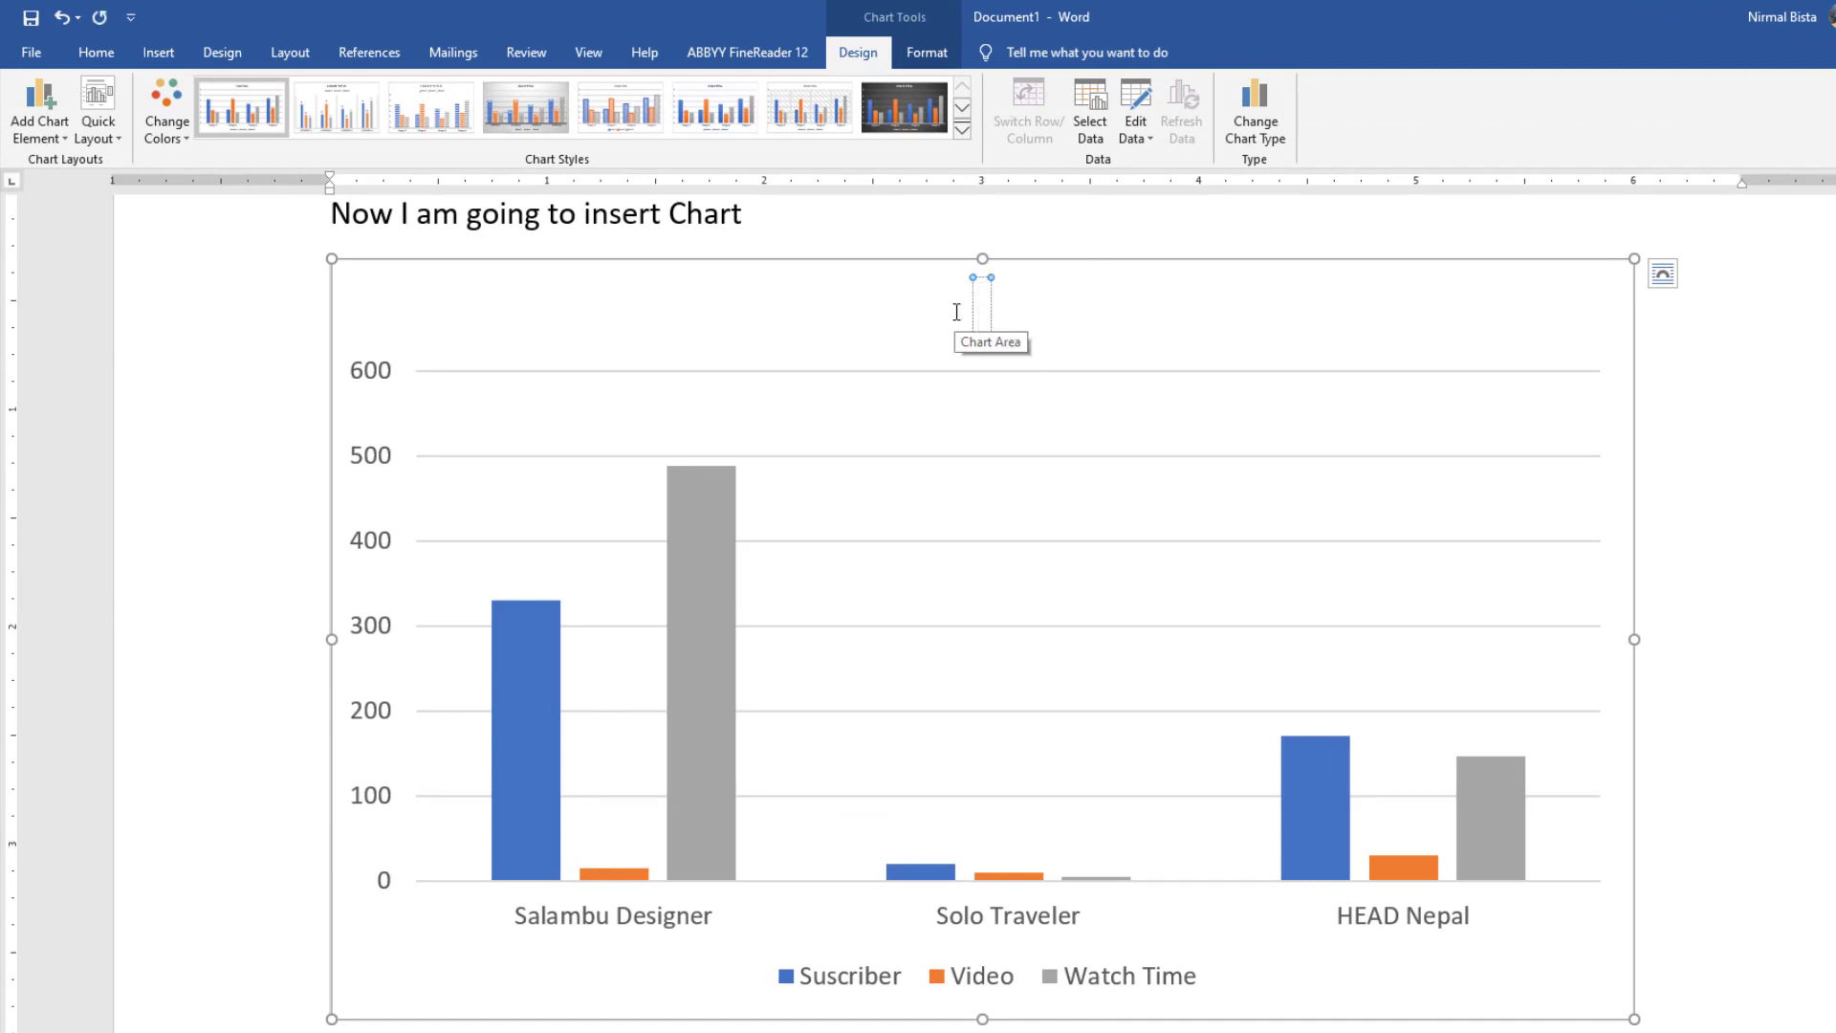
text(e)
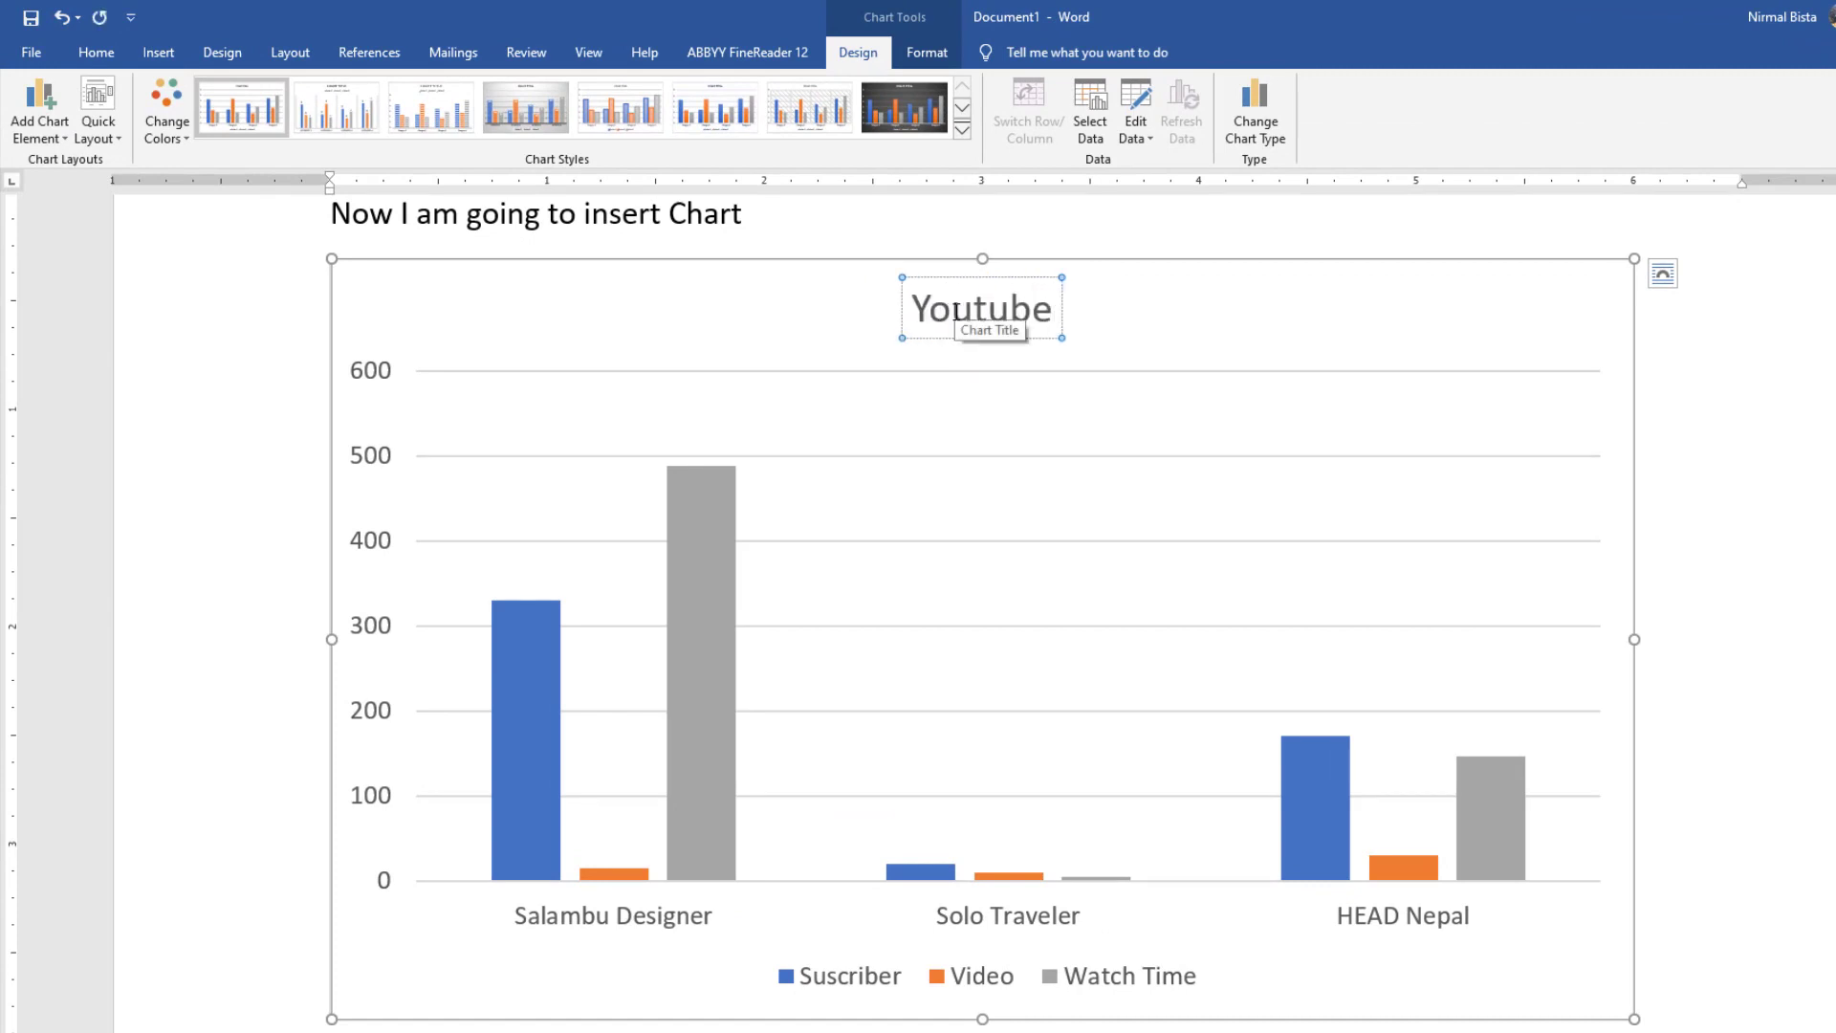
text( Channel)
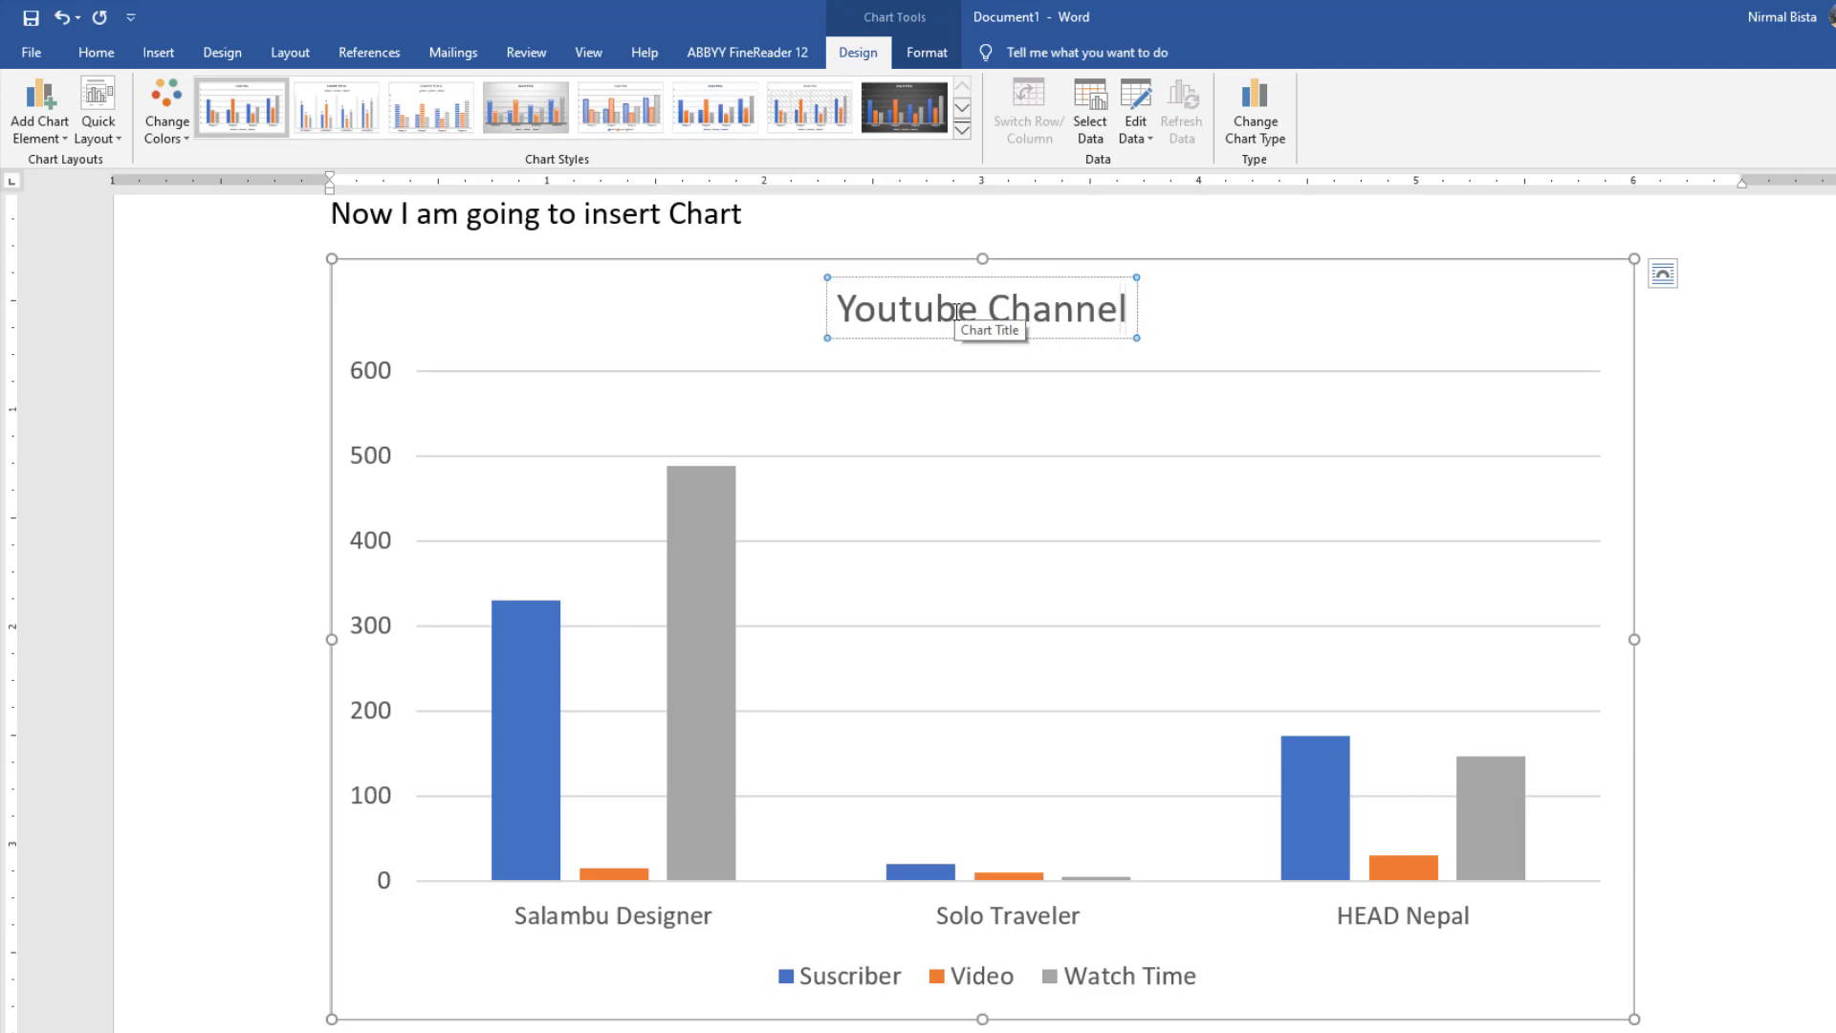
text( Situation)
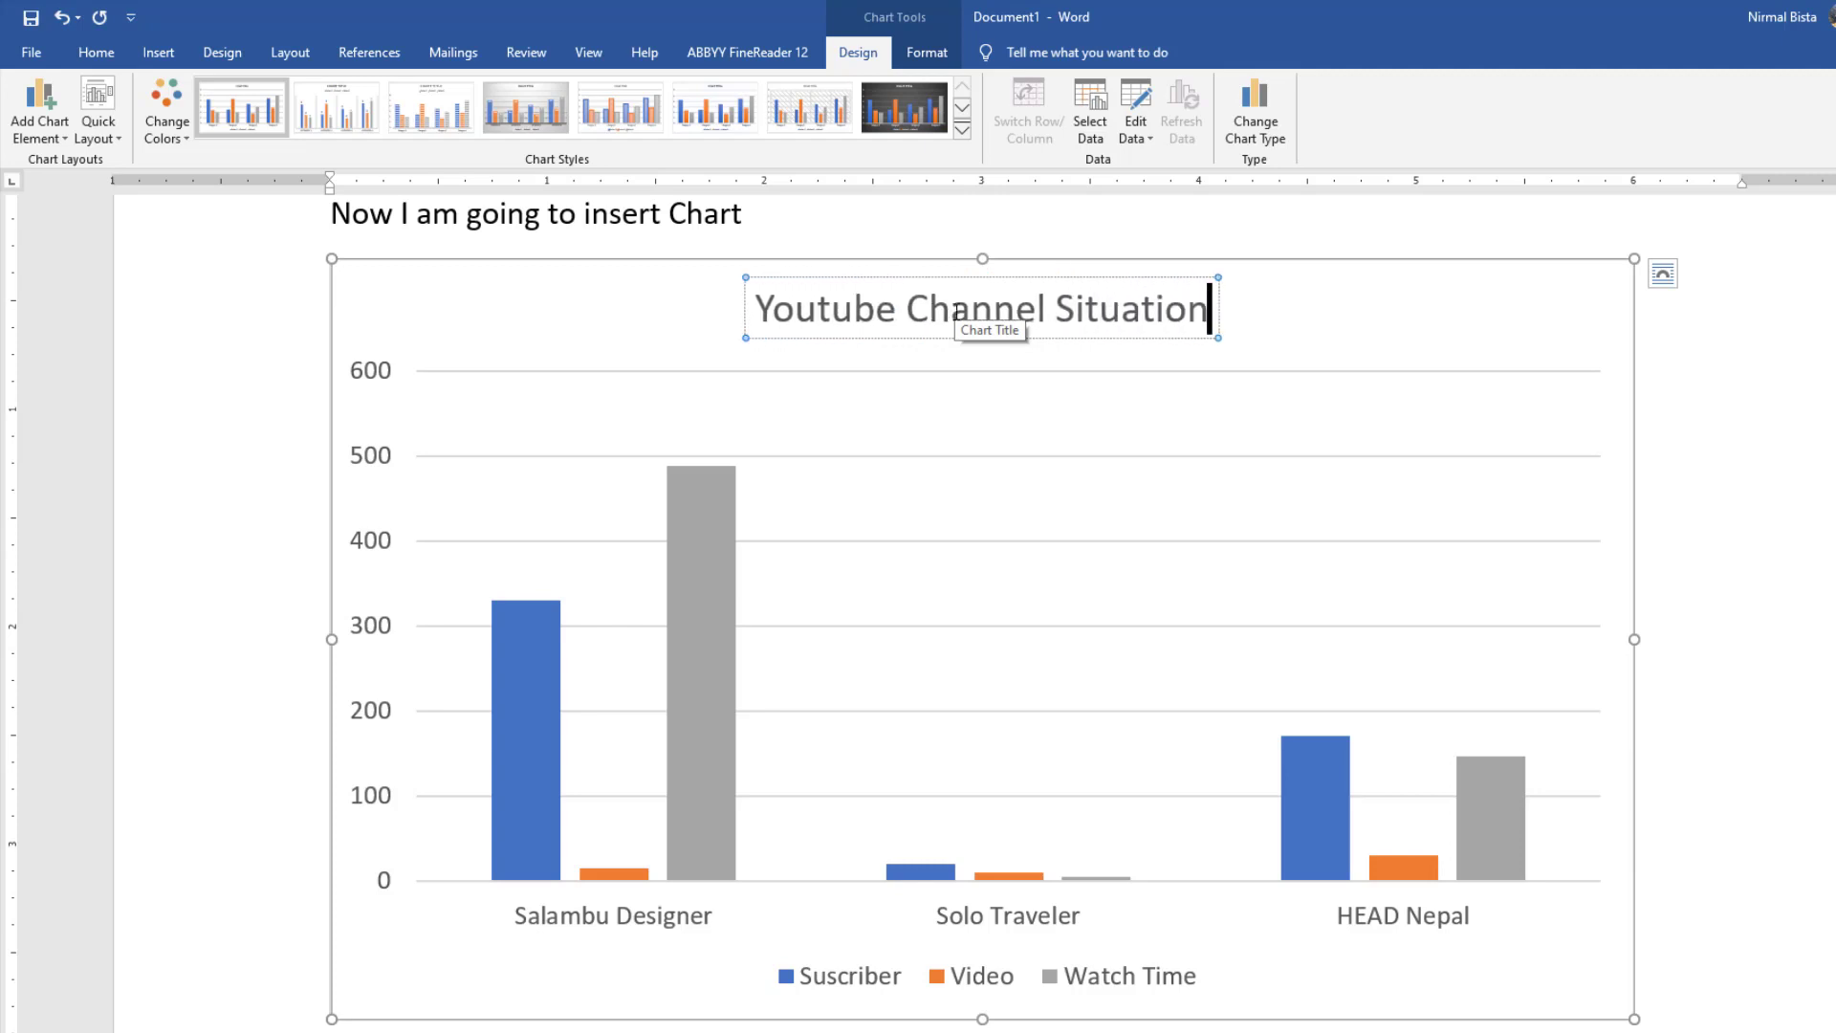
click(1757, 554)
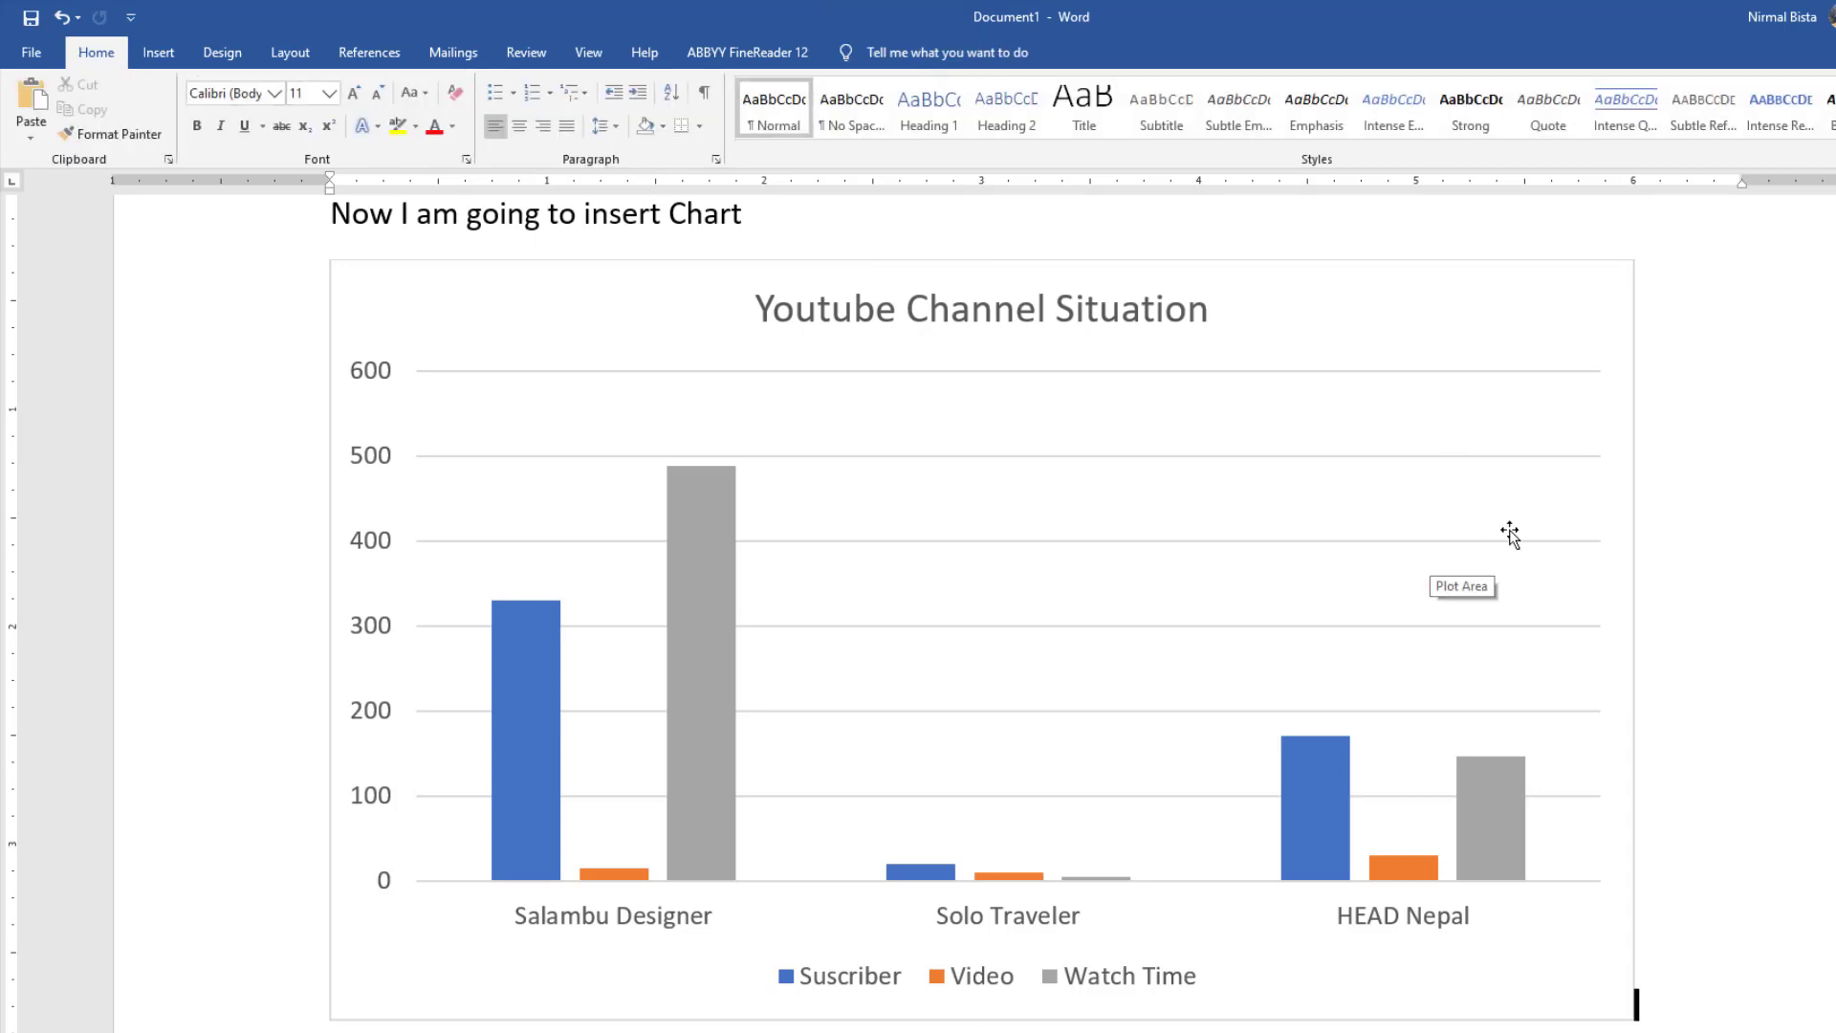
Step: Shrink the chart to about 1.6 inches high and 2.75 inches wide
click(1488, 709)
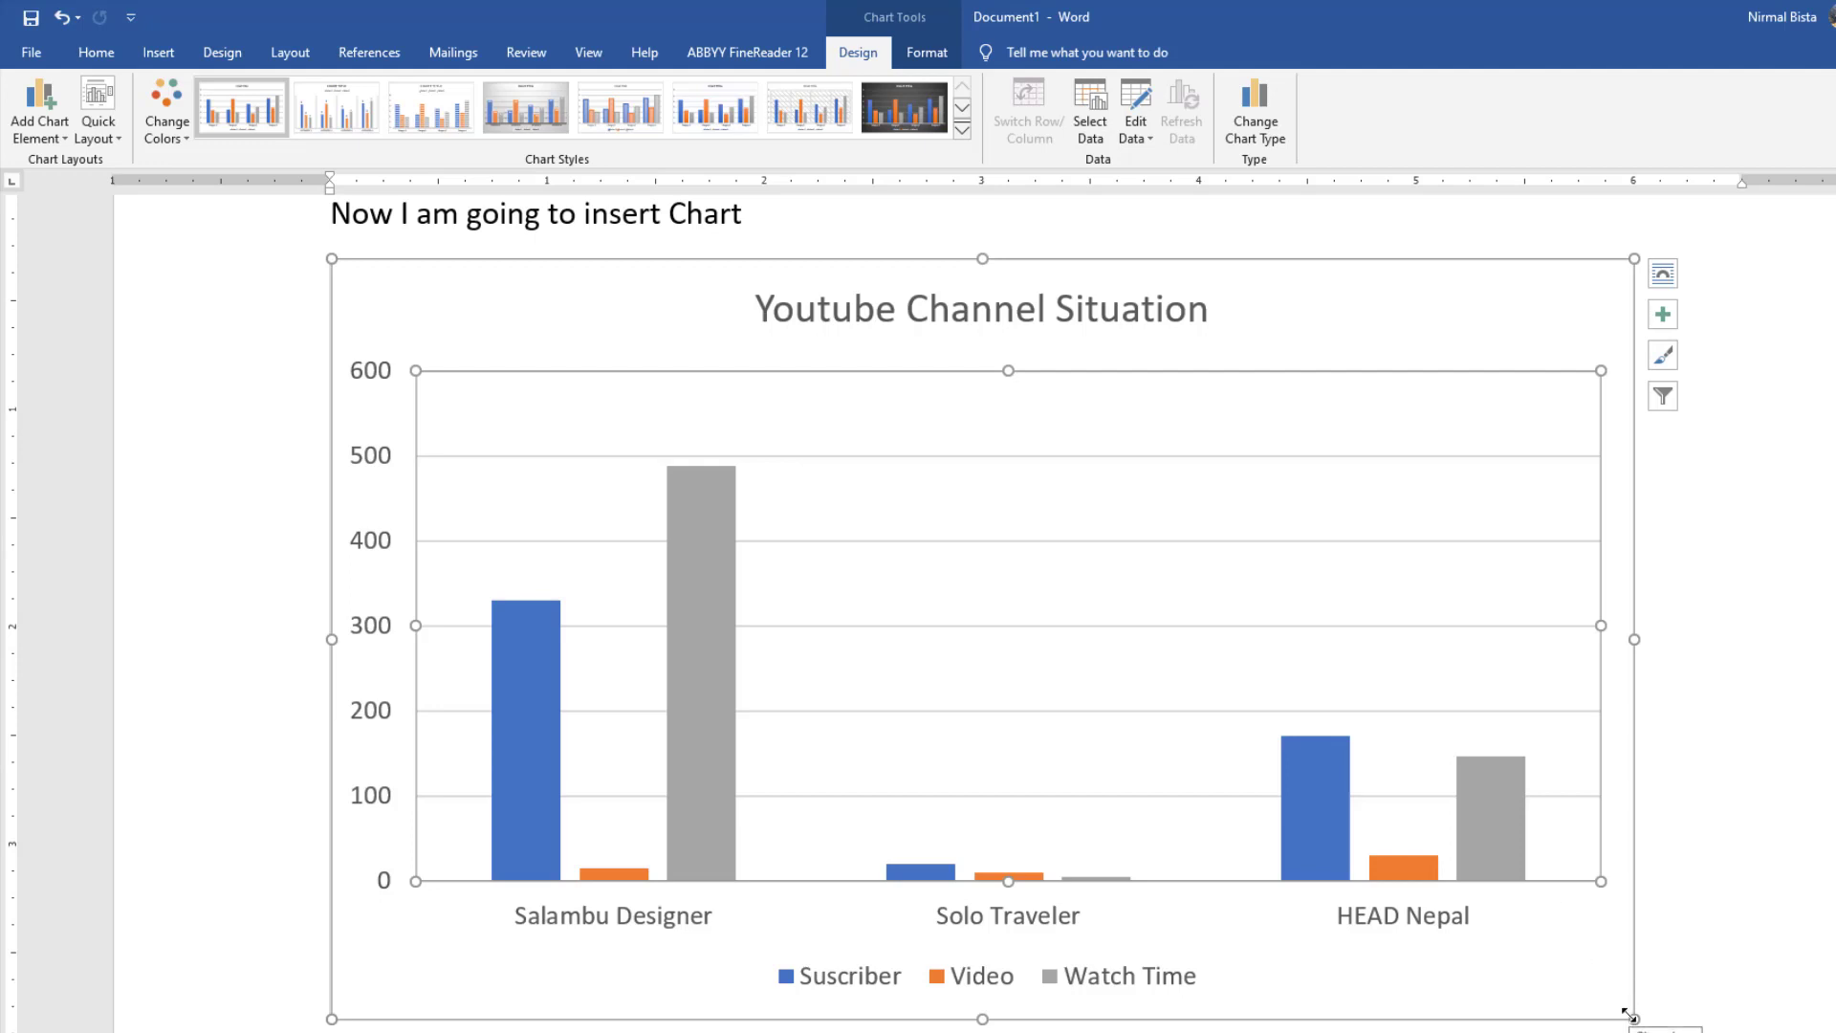
drag(1628, 1014, 1074, 479)
key(shift)
key(shift)
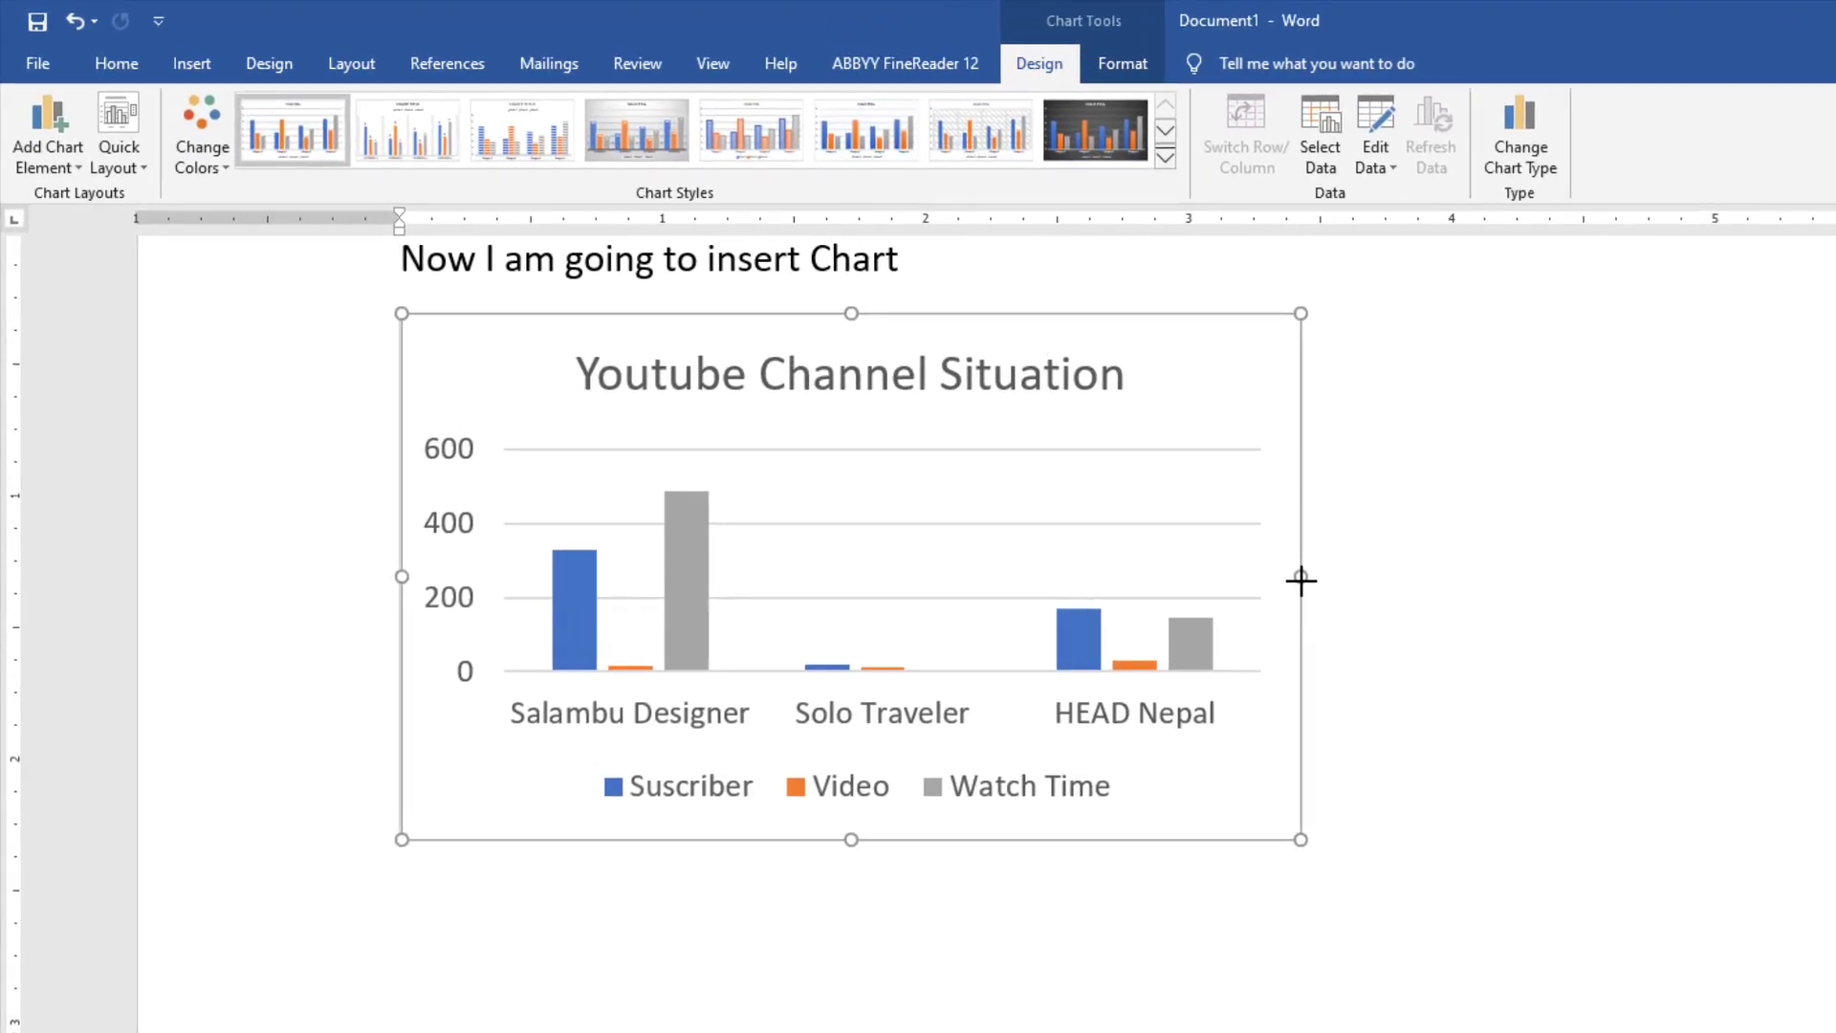
drag(1300, 579, 1590, 806)
drag(1590, 806, 1379, 759)
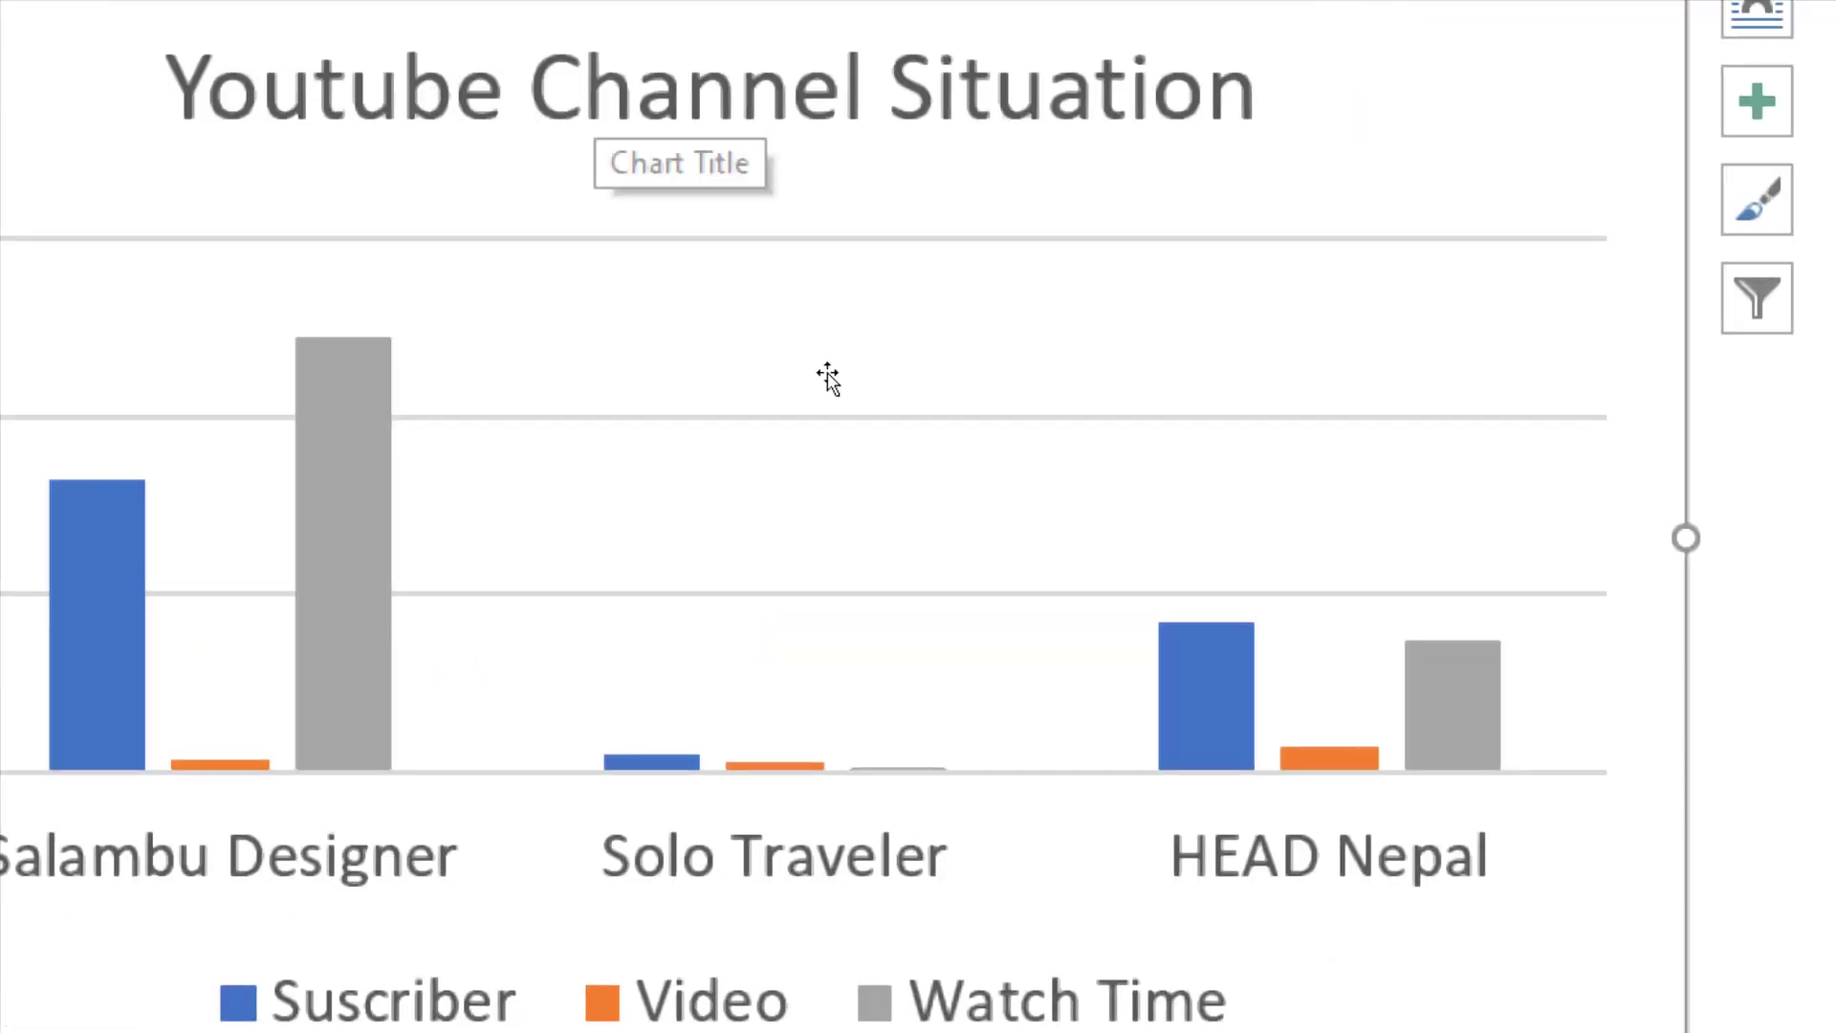
drag(1013, 649, 824, 474)
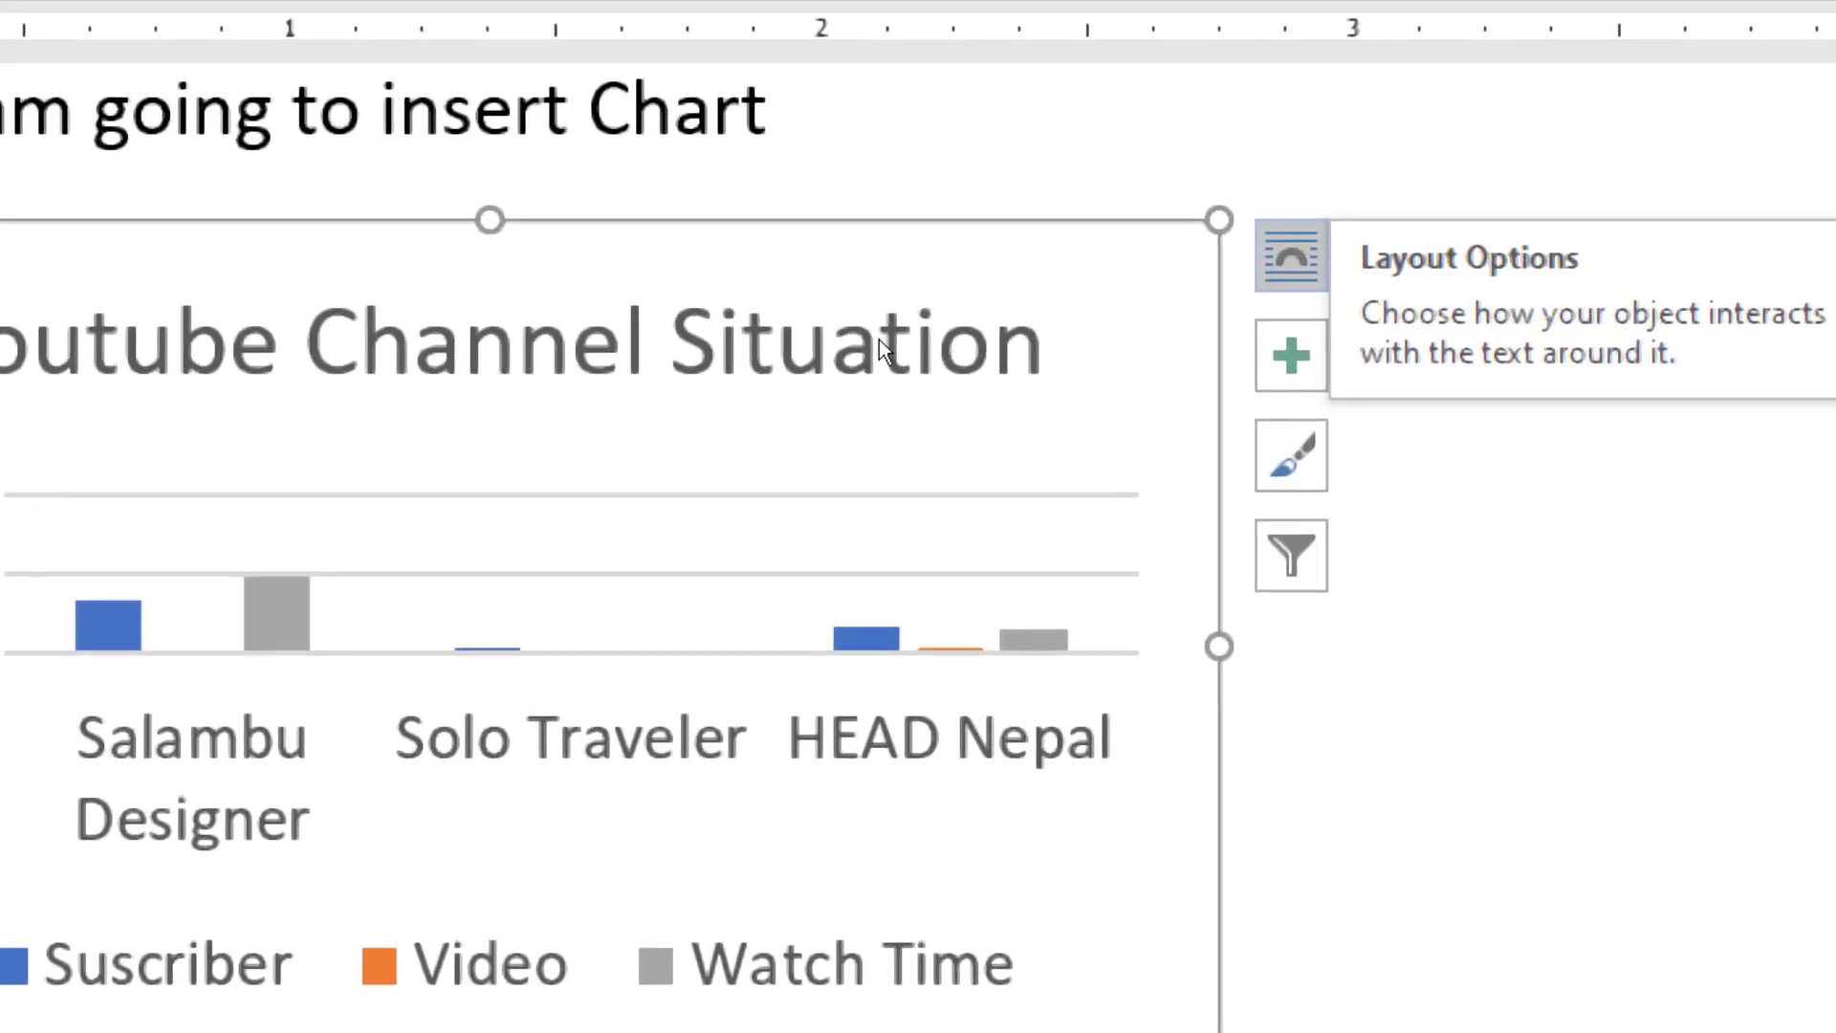
Step: Review the chart's layout and text wrapping options, its style and color choices, and its formatting tools
click(1291, 255)
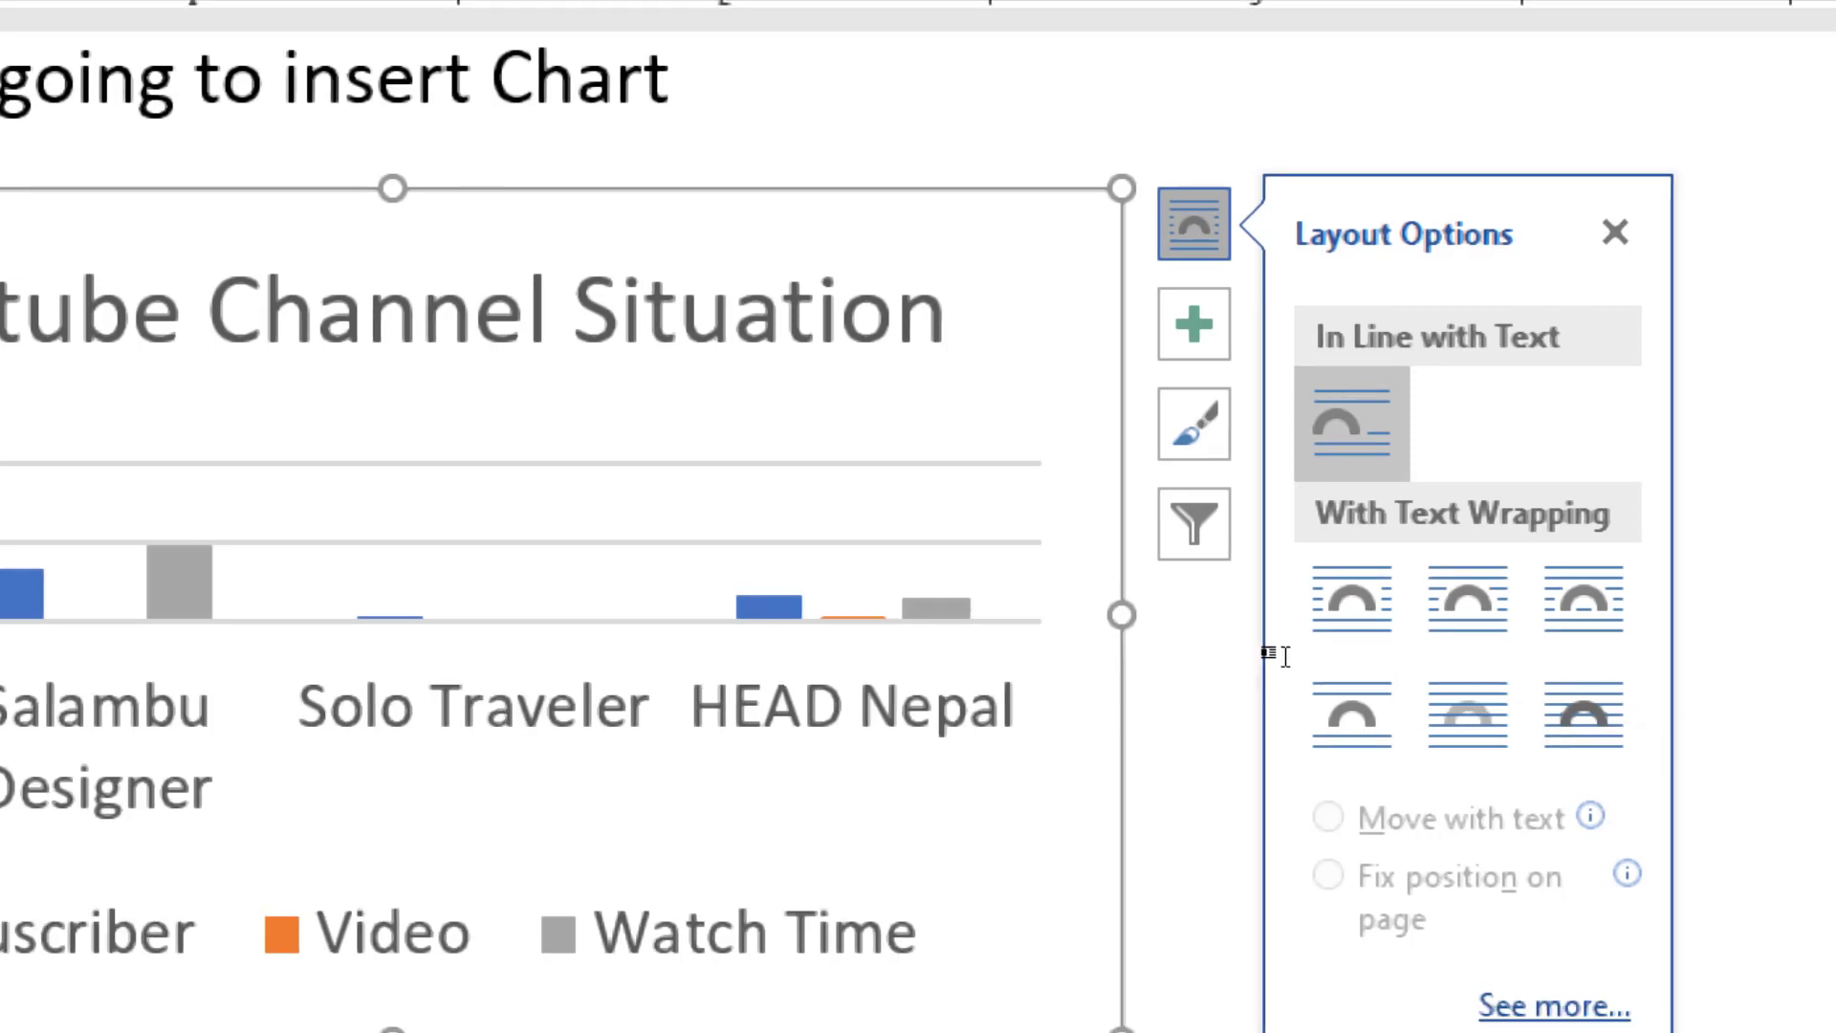
click(1272, 656)
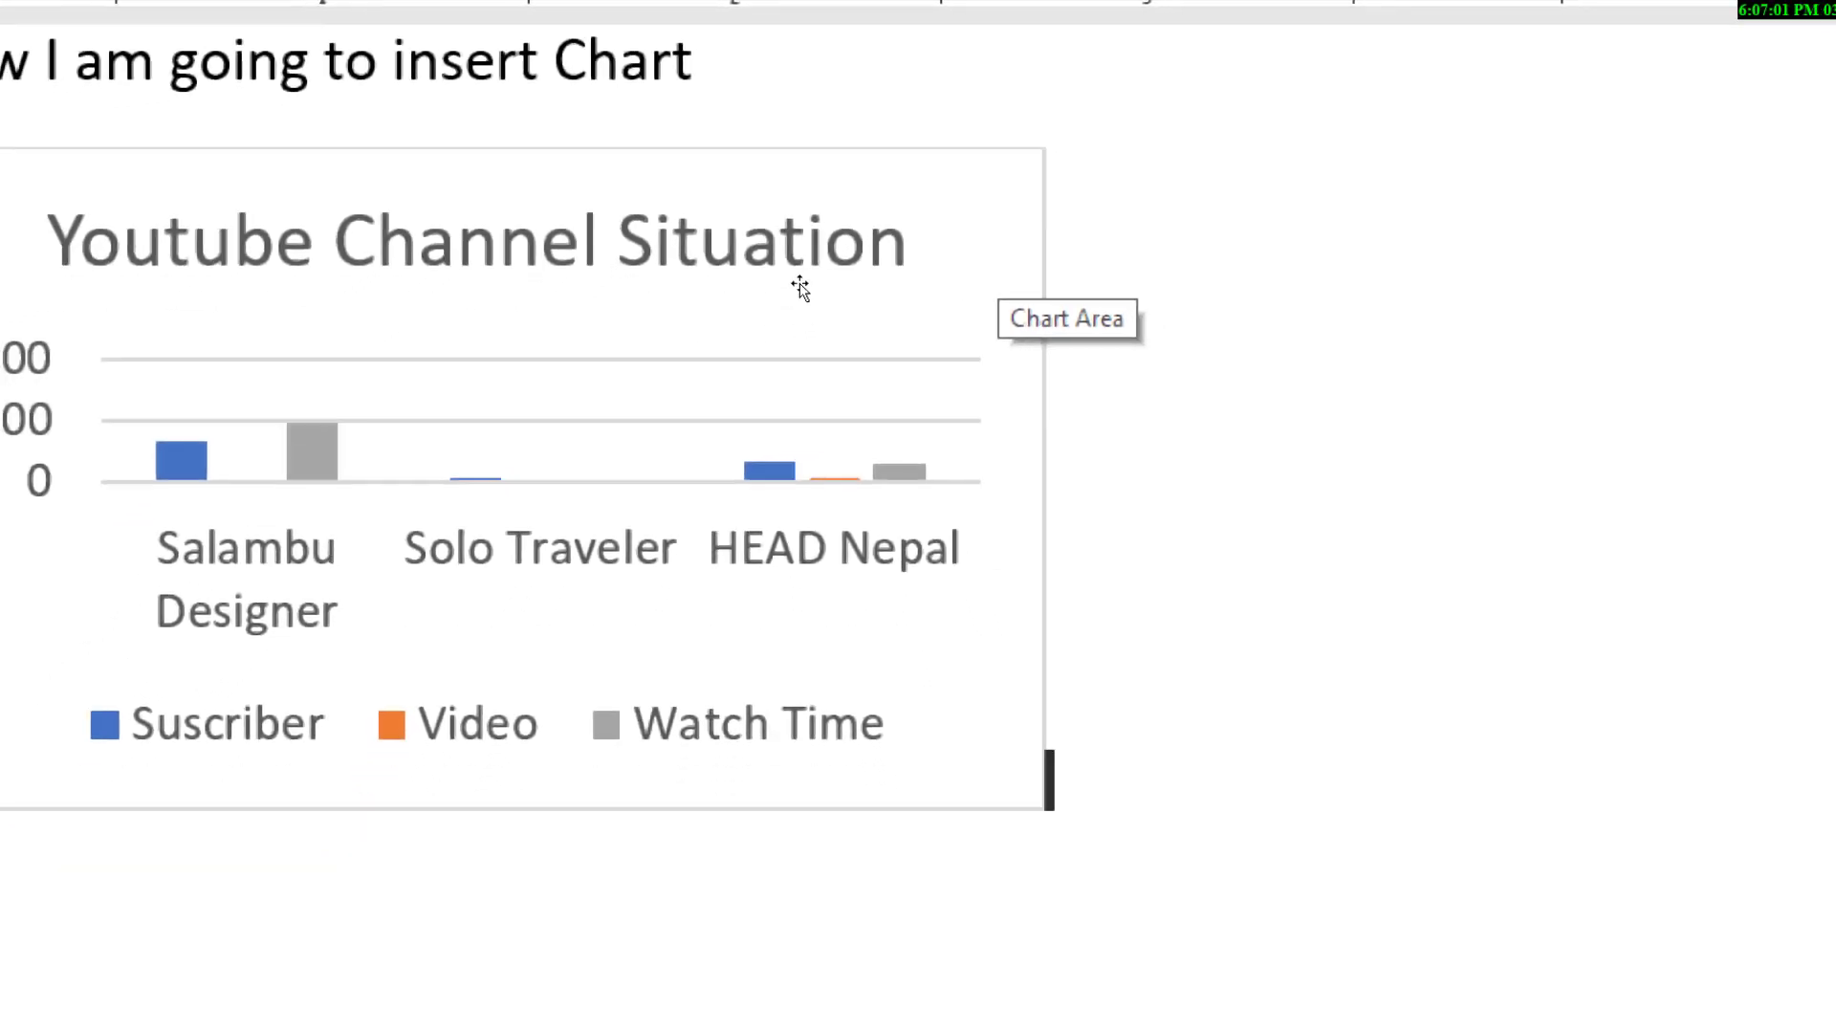
click(800, 287)
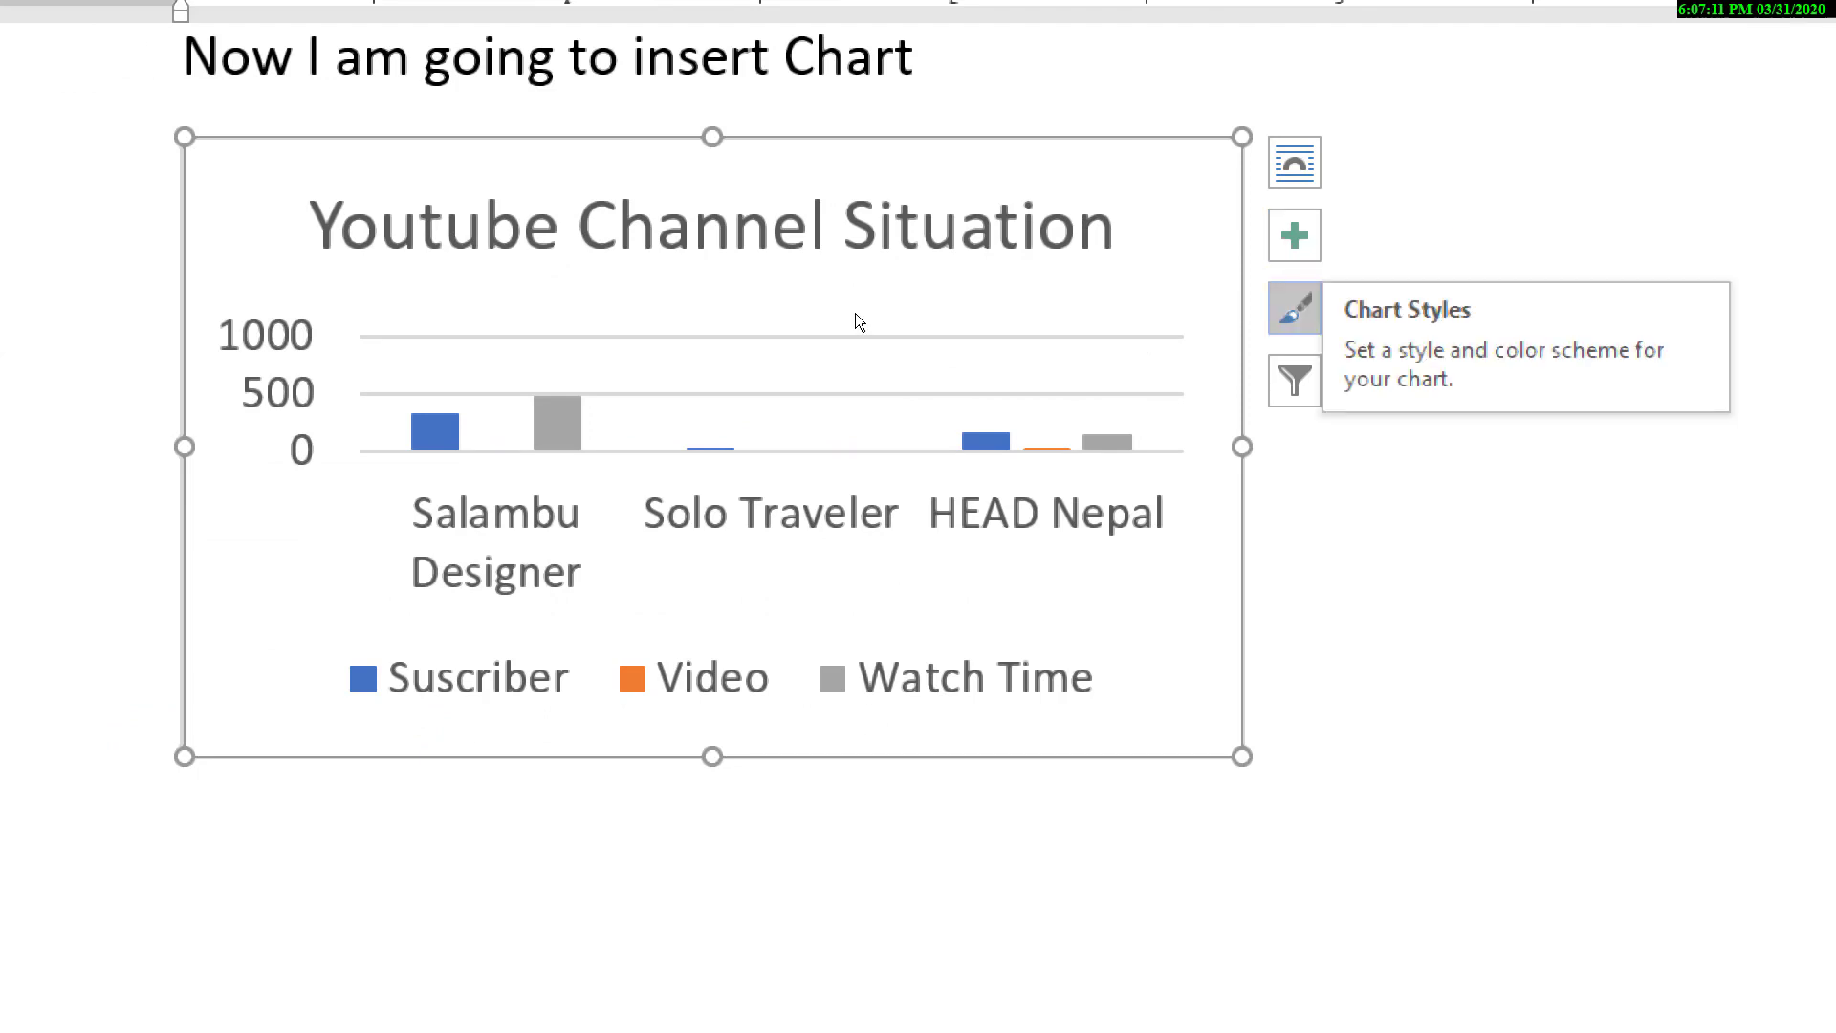
click(1294, 308)
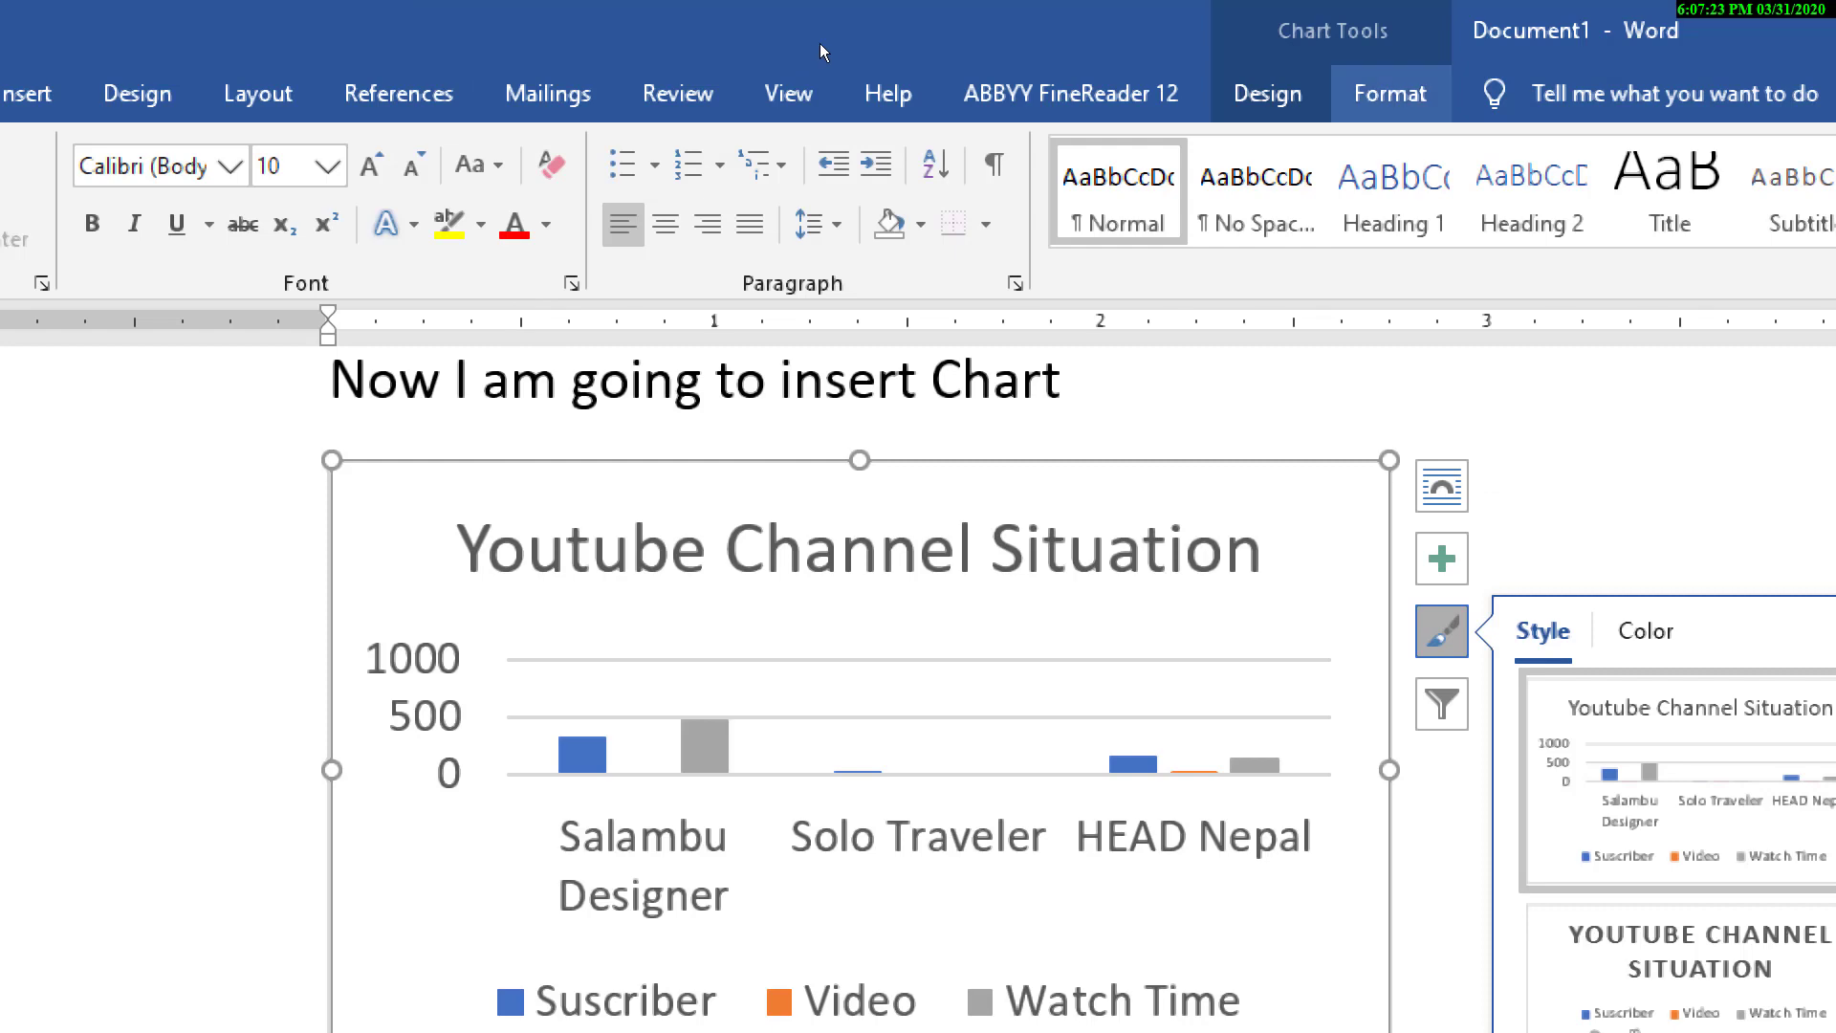
click(1390, 93)
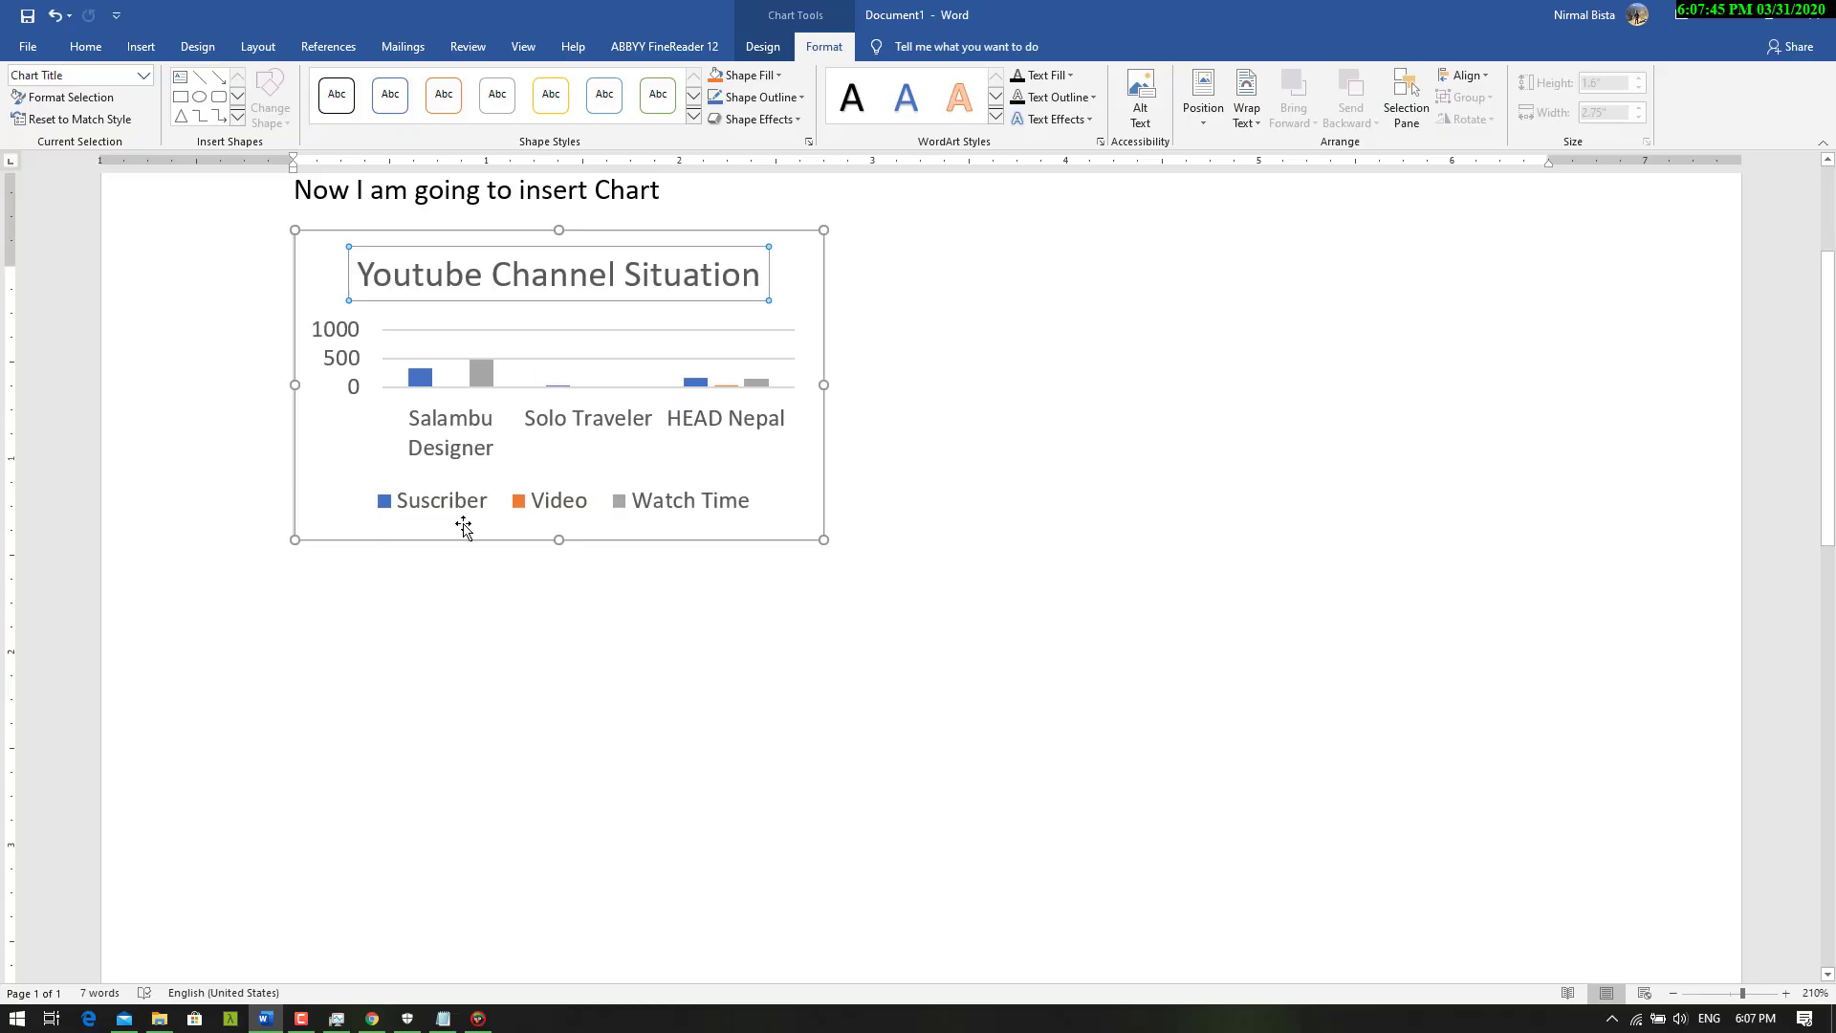
Step: Enlarge the chart from its corner to about 3.25 inches wide
scroll(478, 524, up, 3)
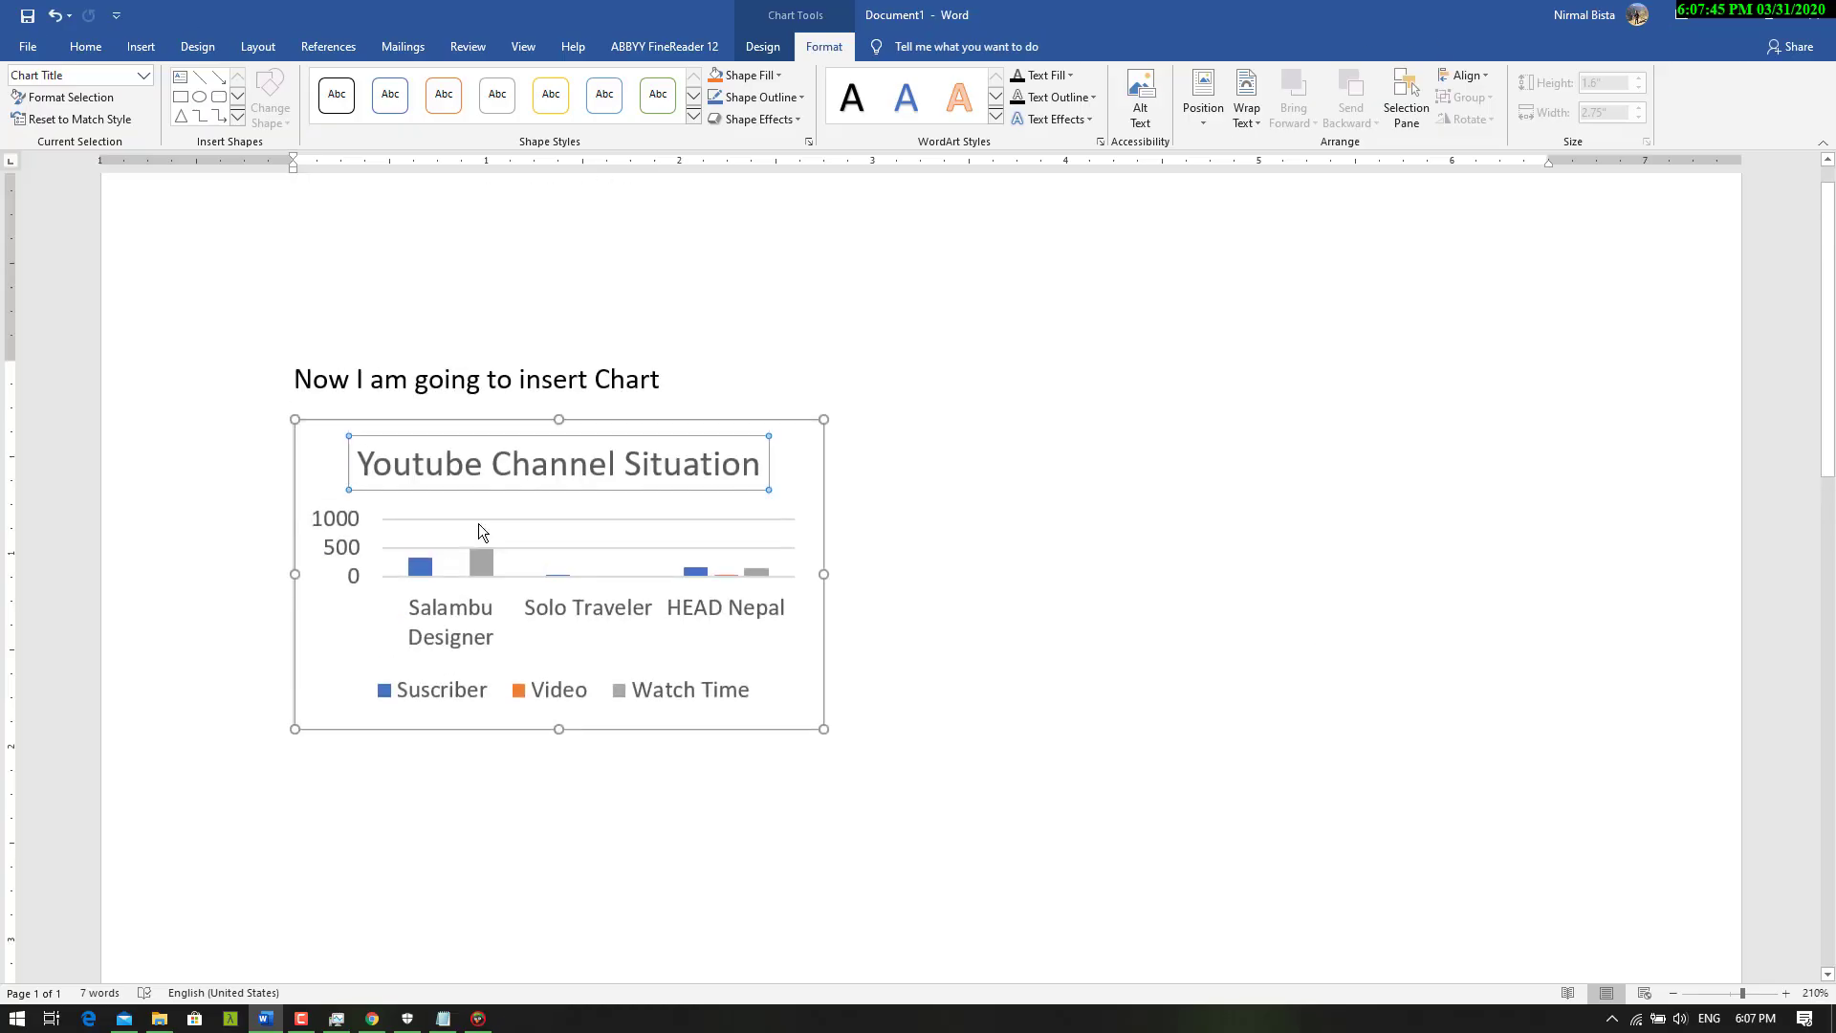
click(882, 660)
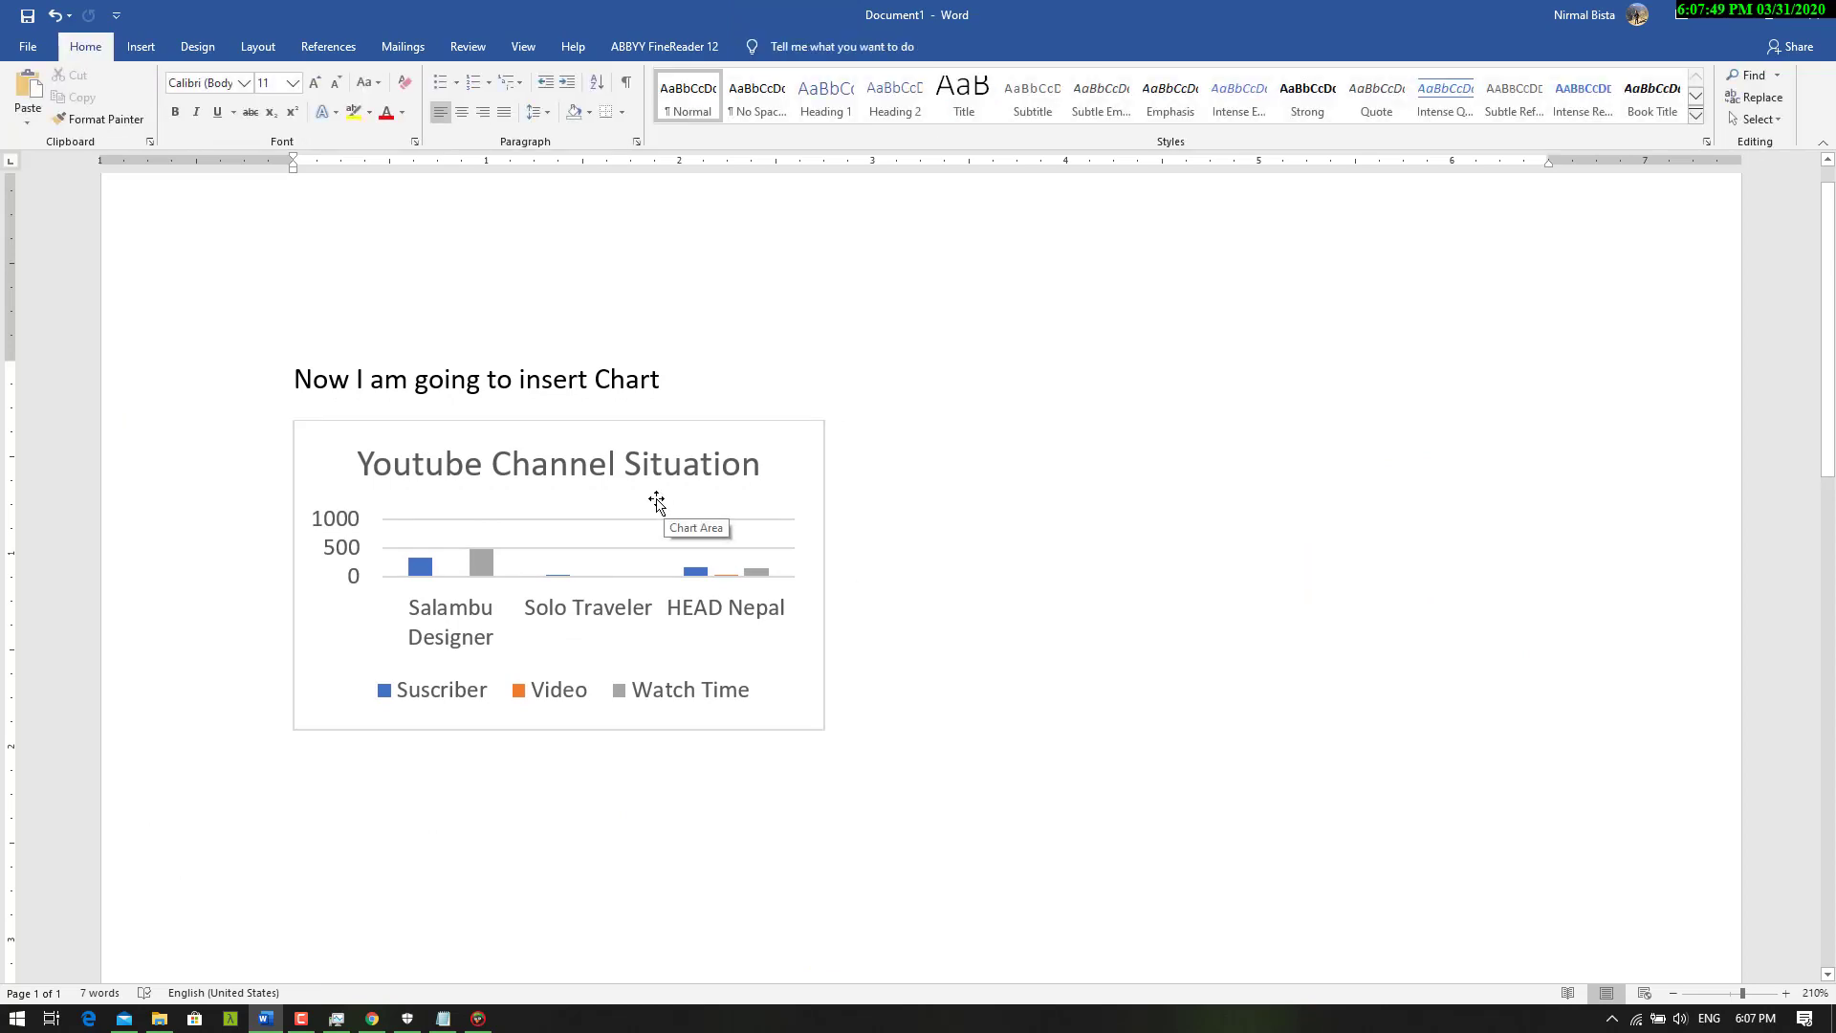
click(765, 705)
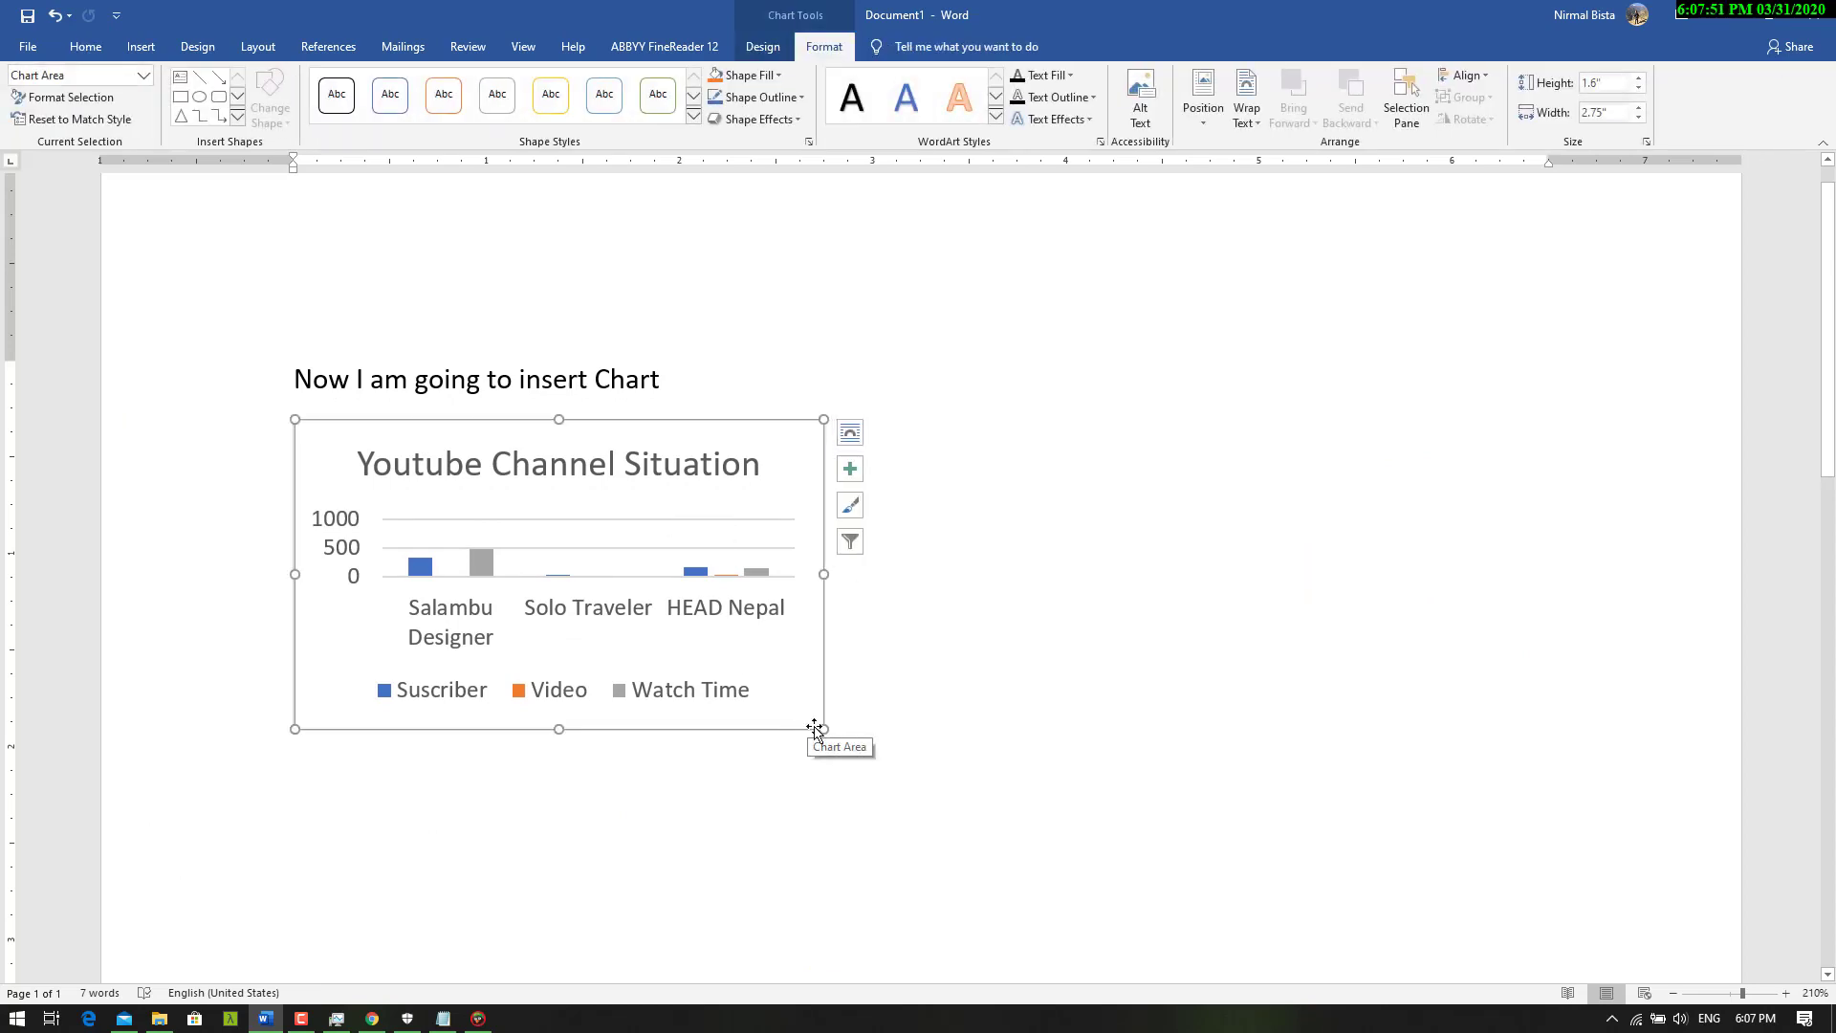
drag(883, 768, 922, 787)
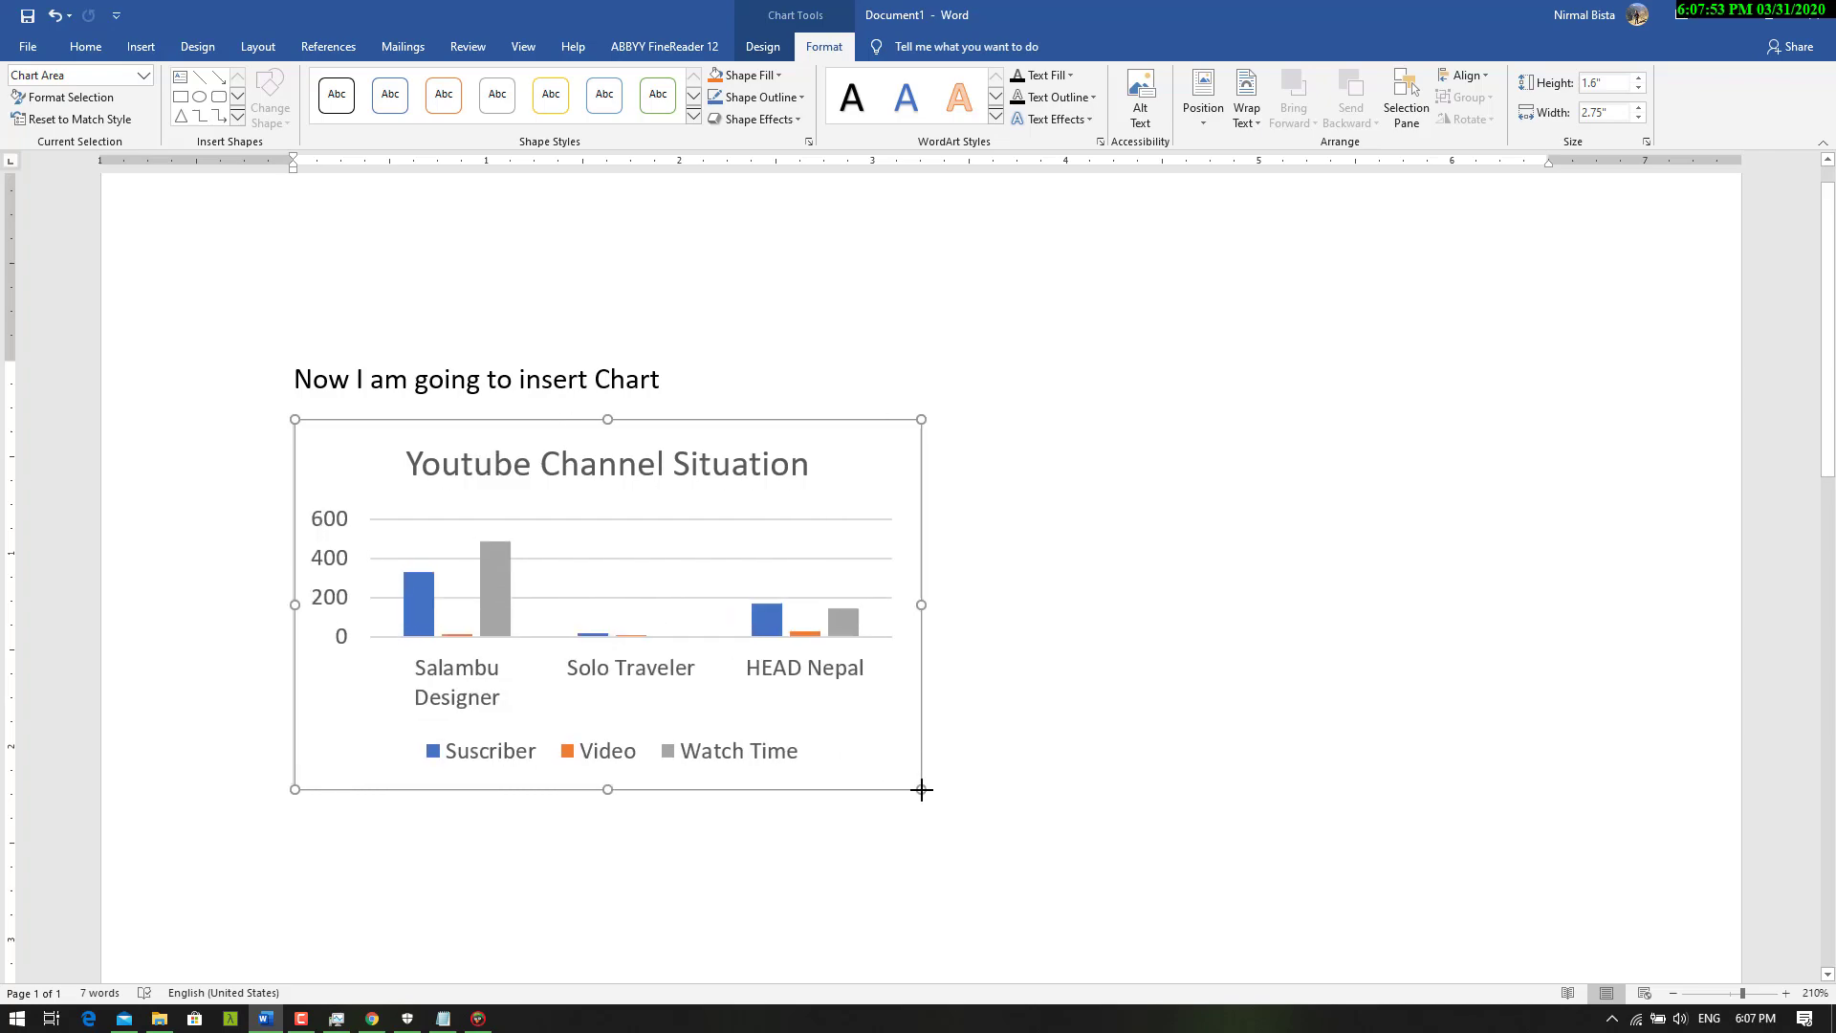
Step: Open the chart's data for editing and set both the Suscriber and Watch Time values for Salambu Designer to 100
right_click(664, 540)
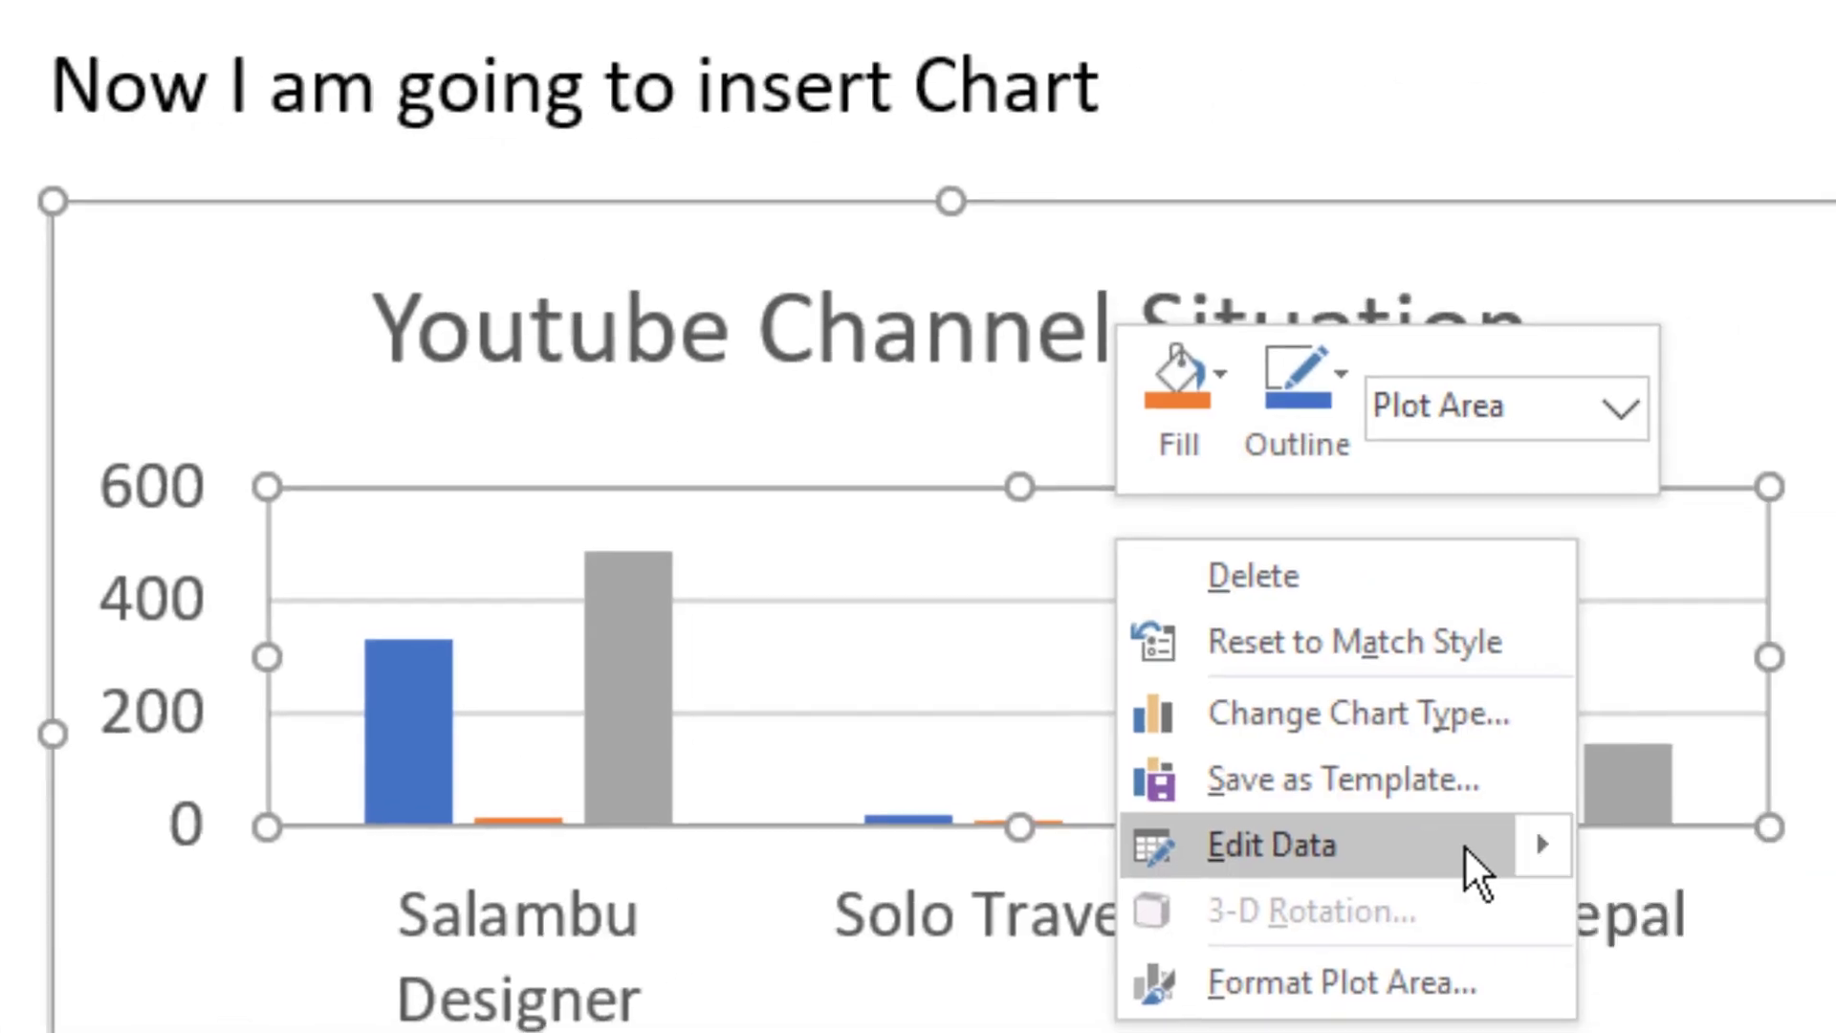
click(1376, 854)
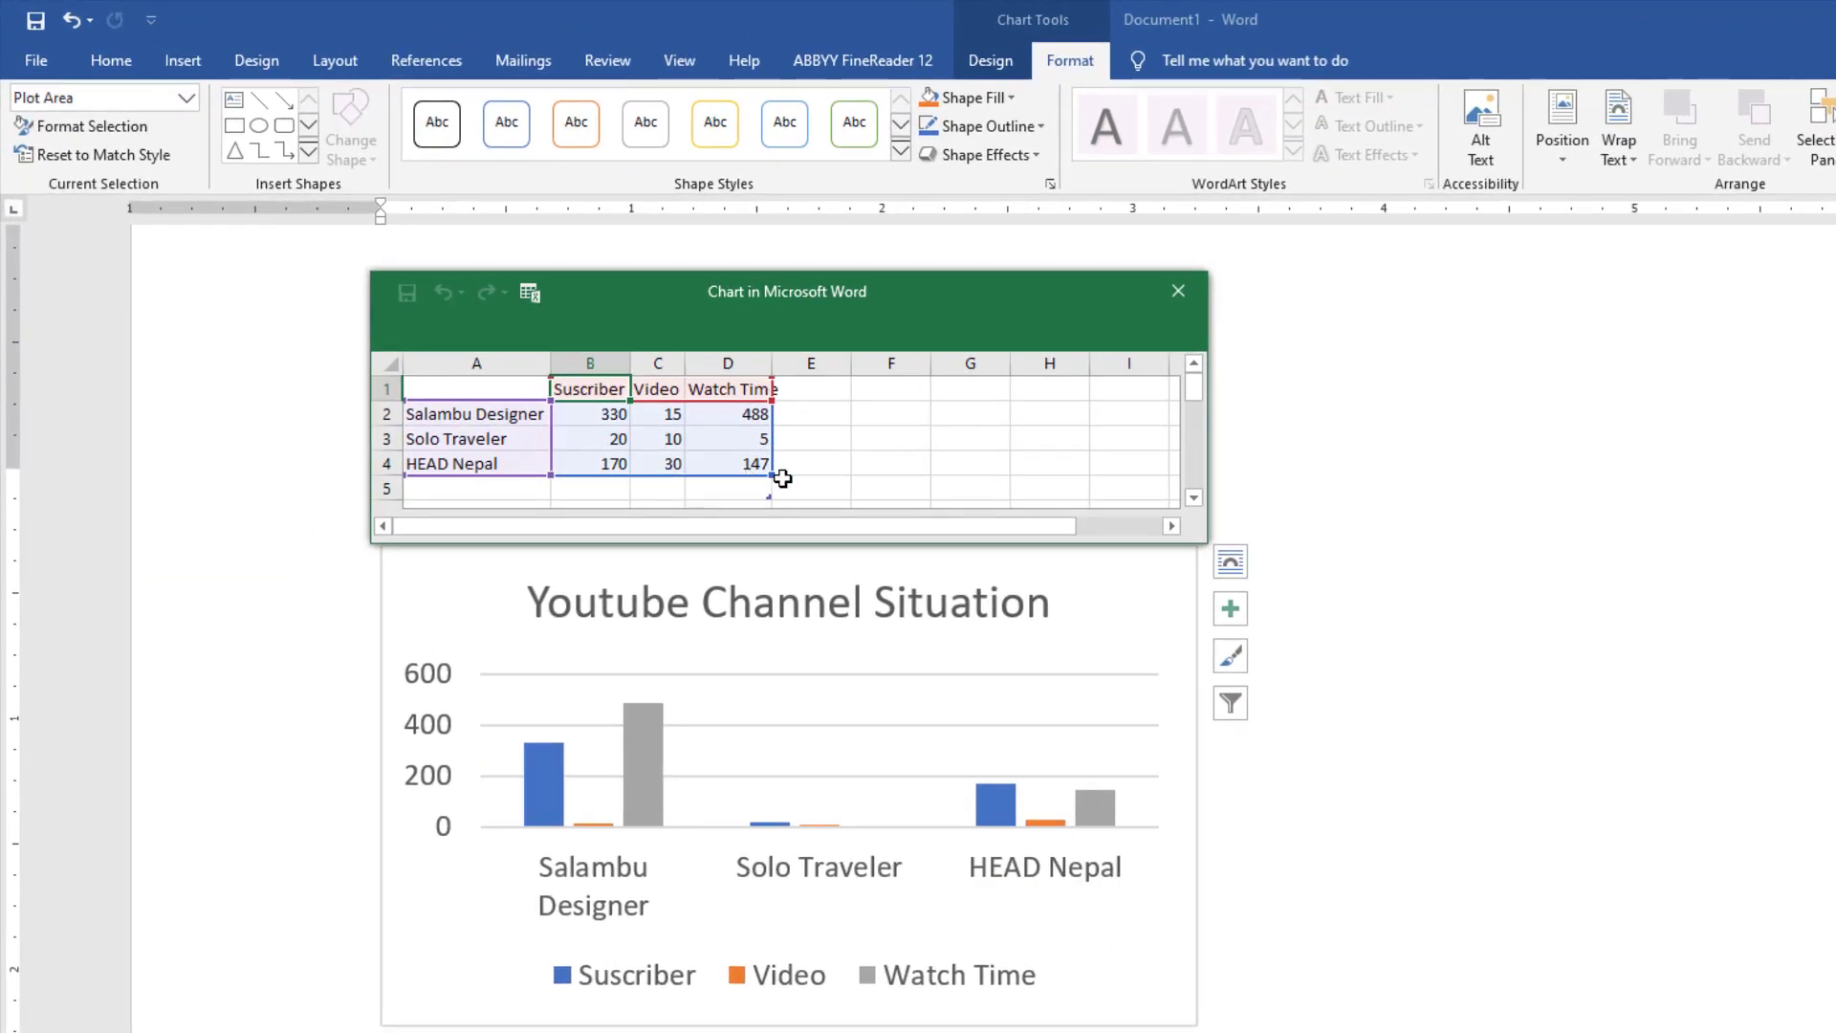
click(613, 414)
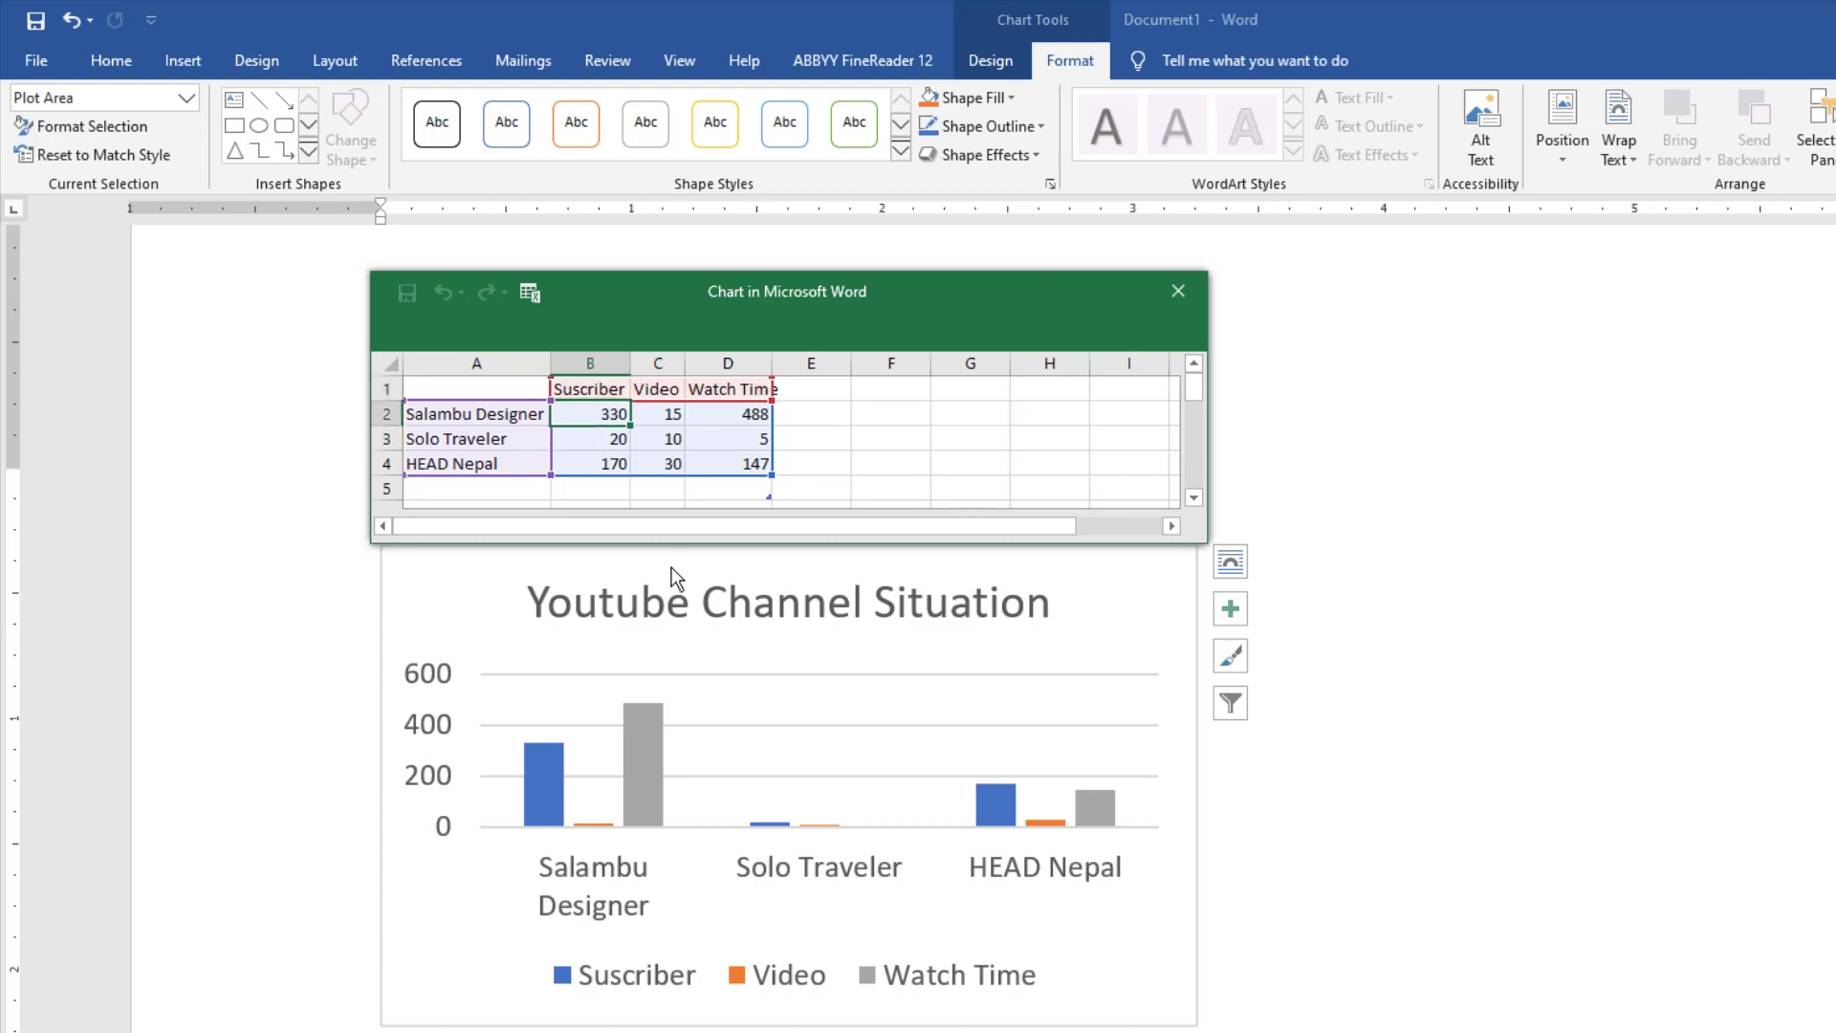
text(100)
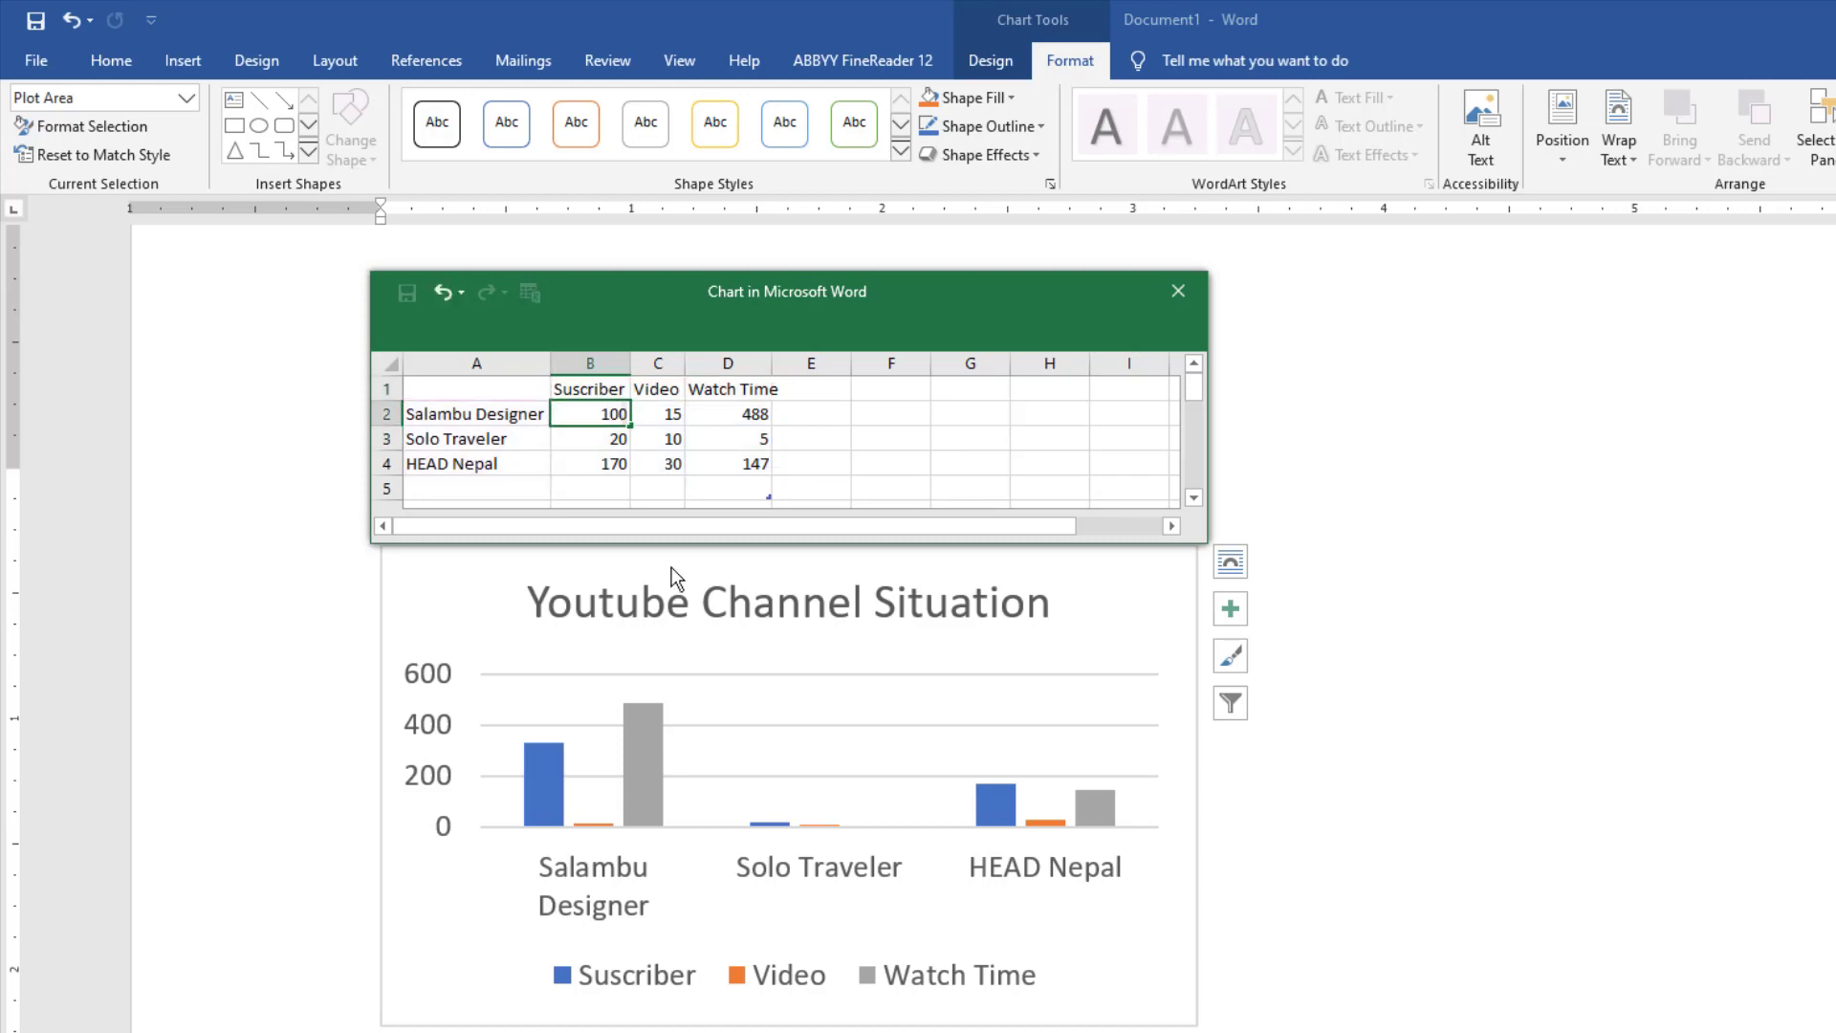
key(Tab)
key(Tab)
text(100)
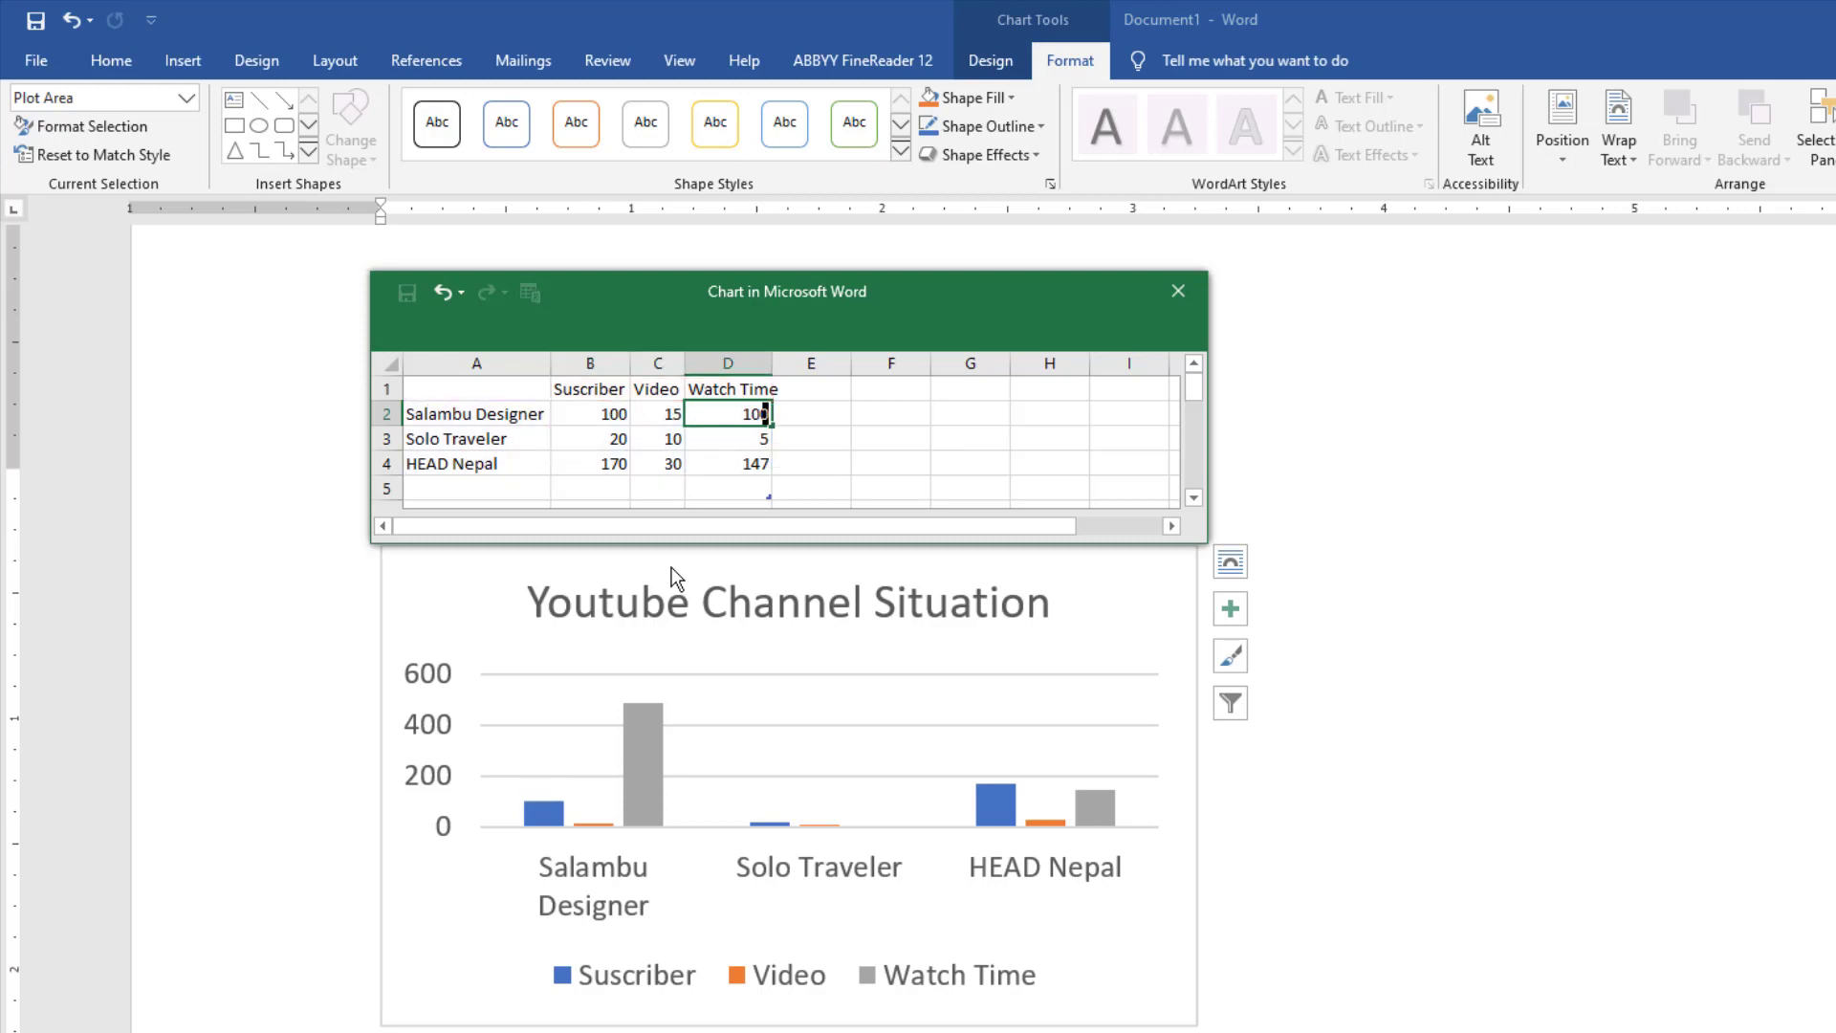
key(Return)
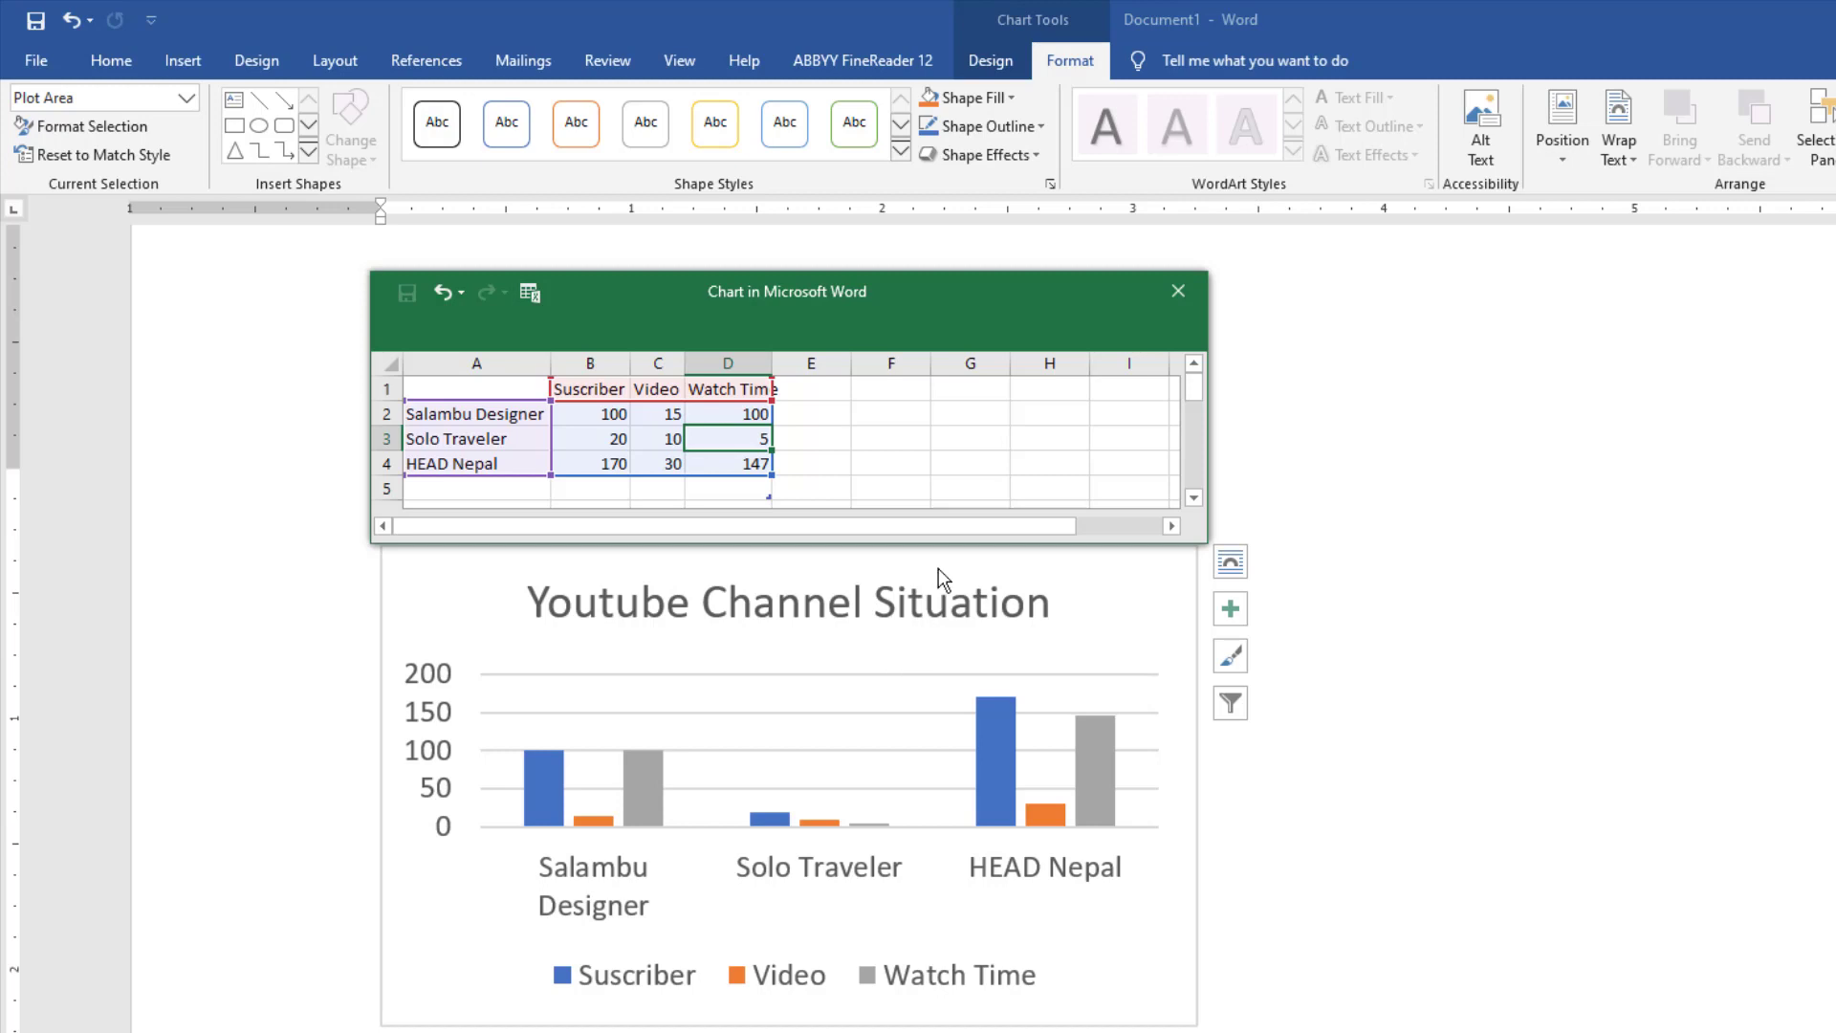
Step: Set the Suscriber value for HEAD Nepal to 100 and close the chart data
click(590, 463)
text(100)
key(Return)
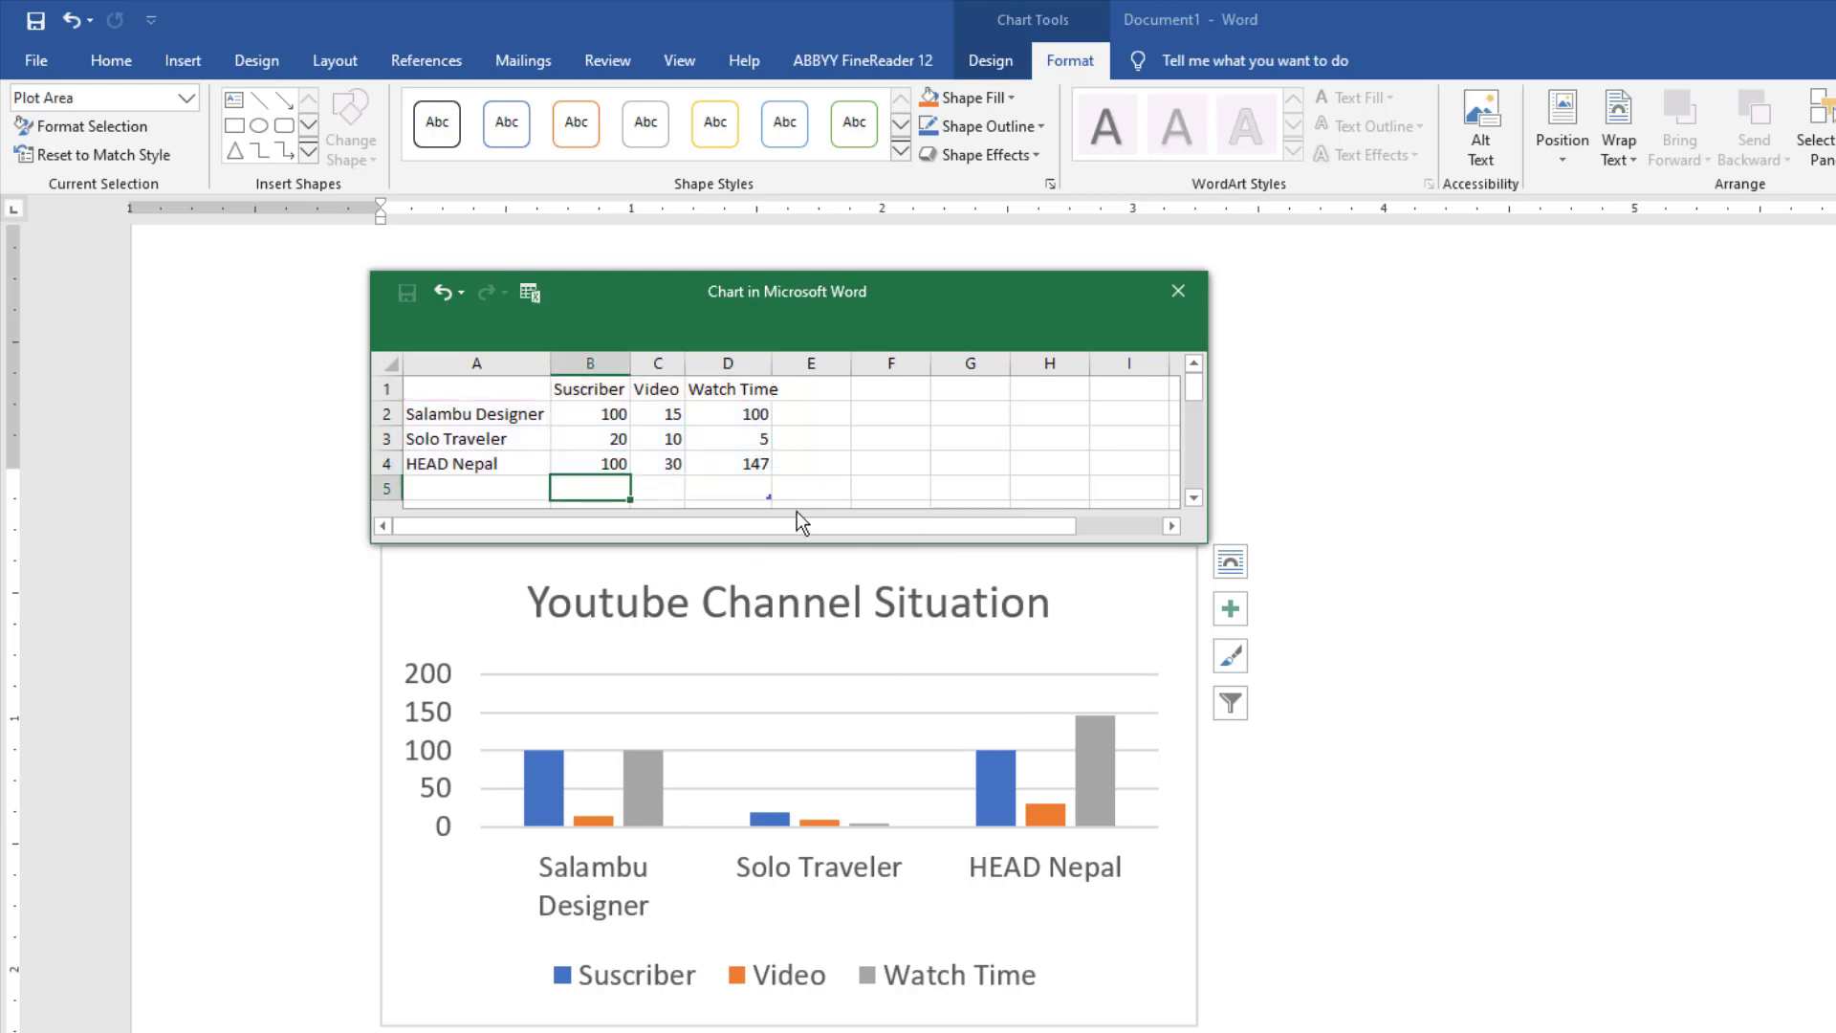
click(1175, 302)
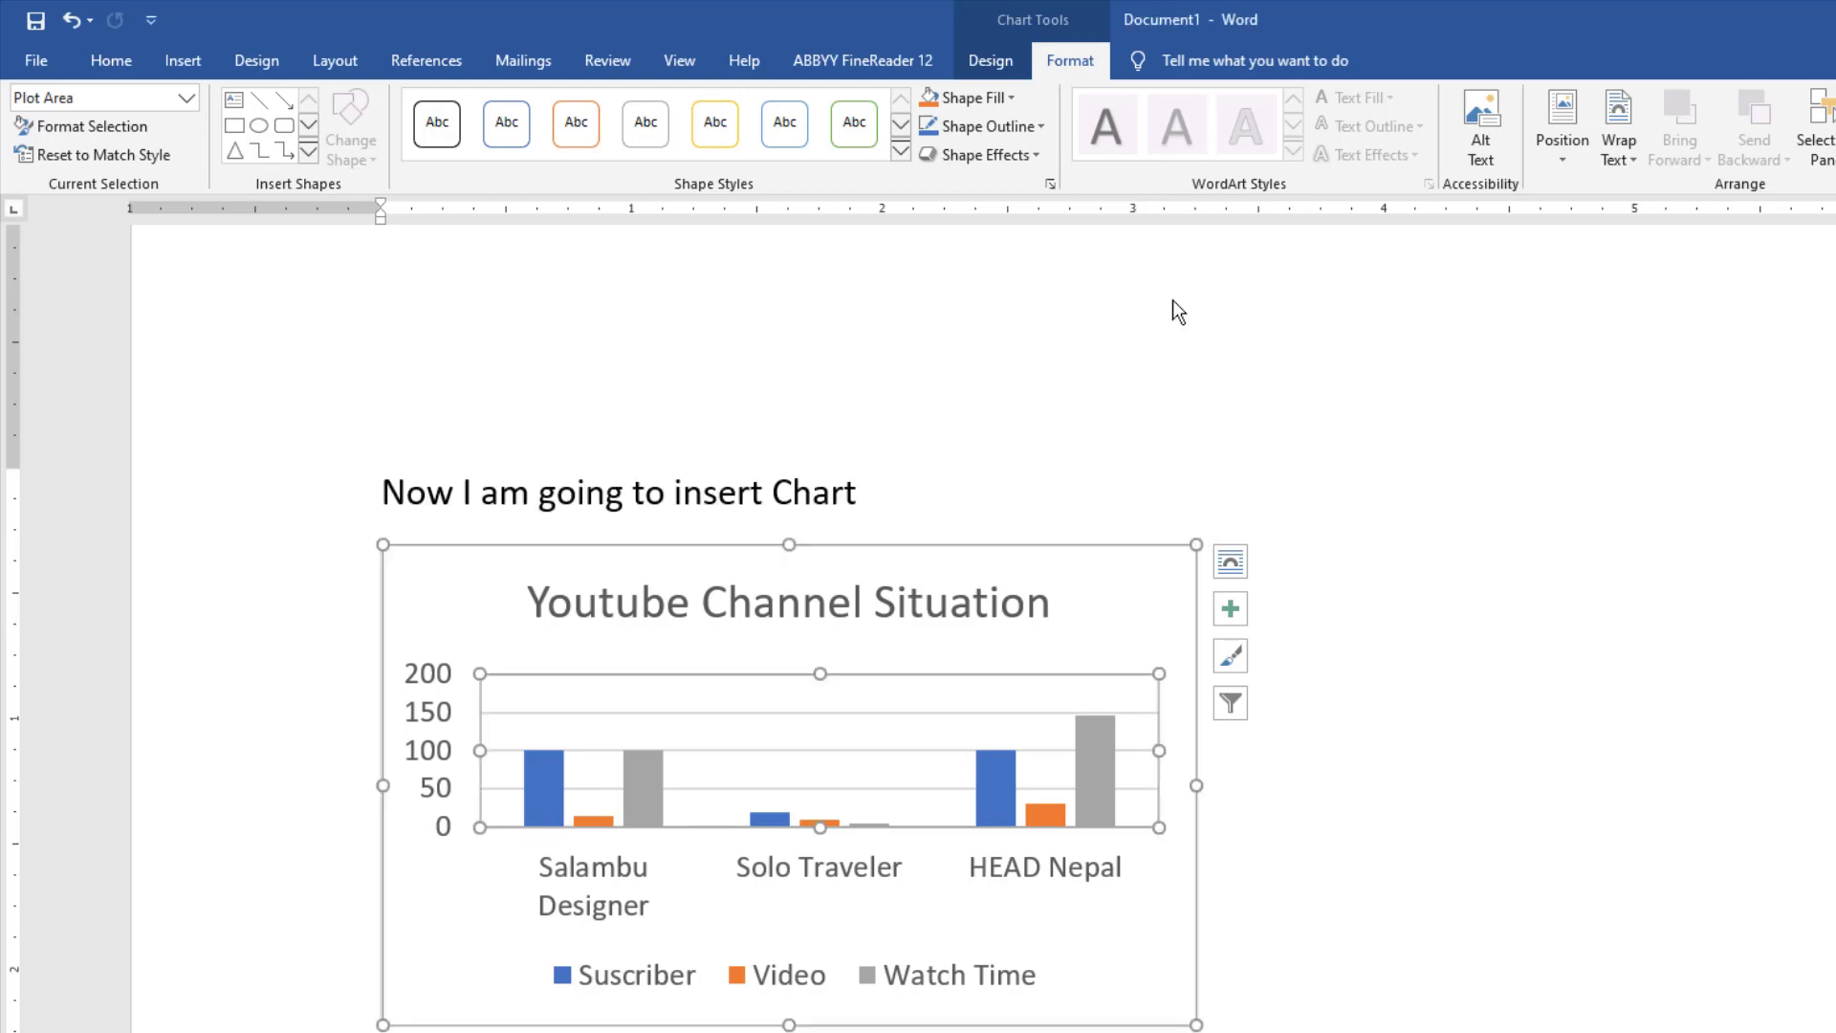
click(1057, 586)
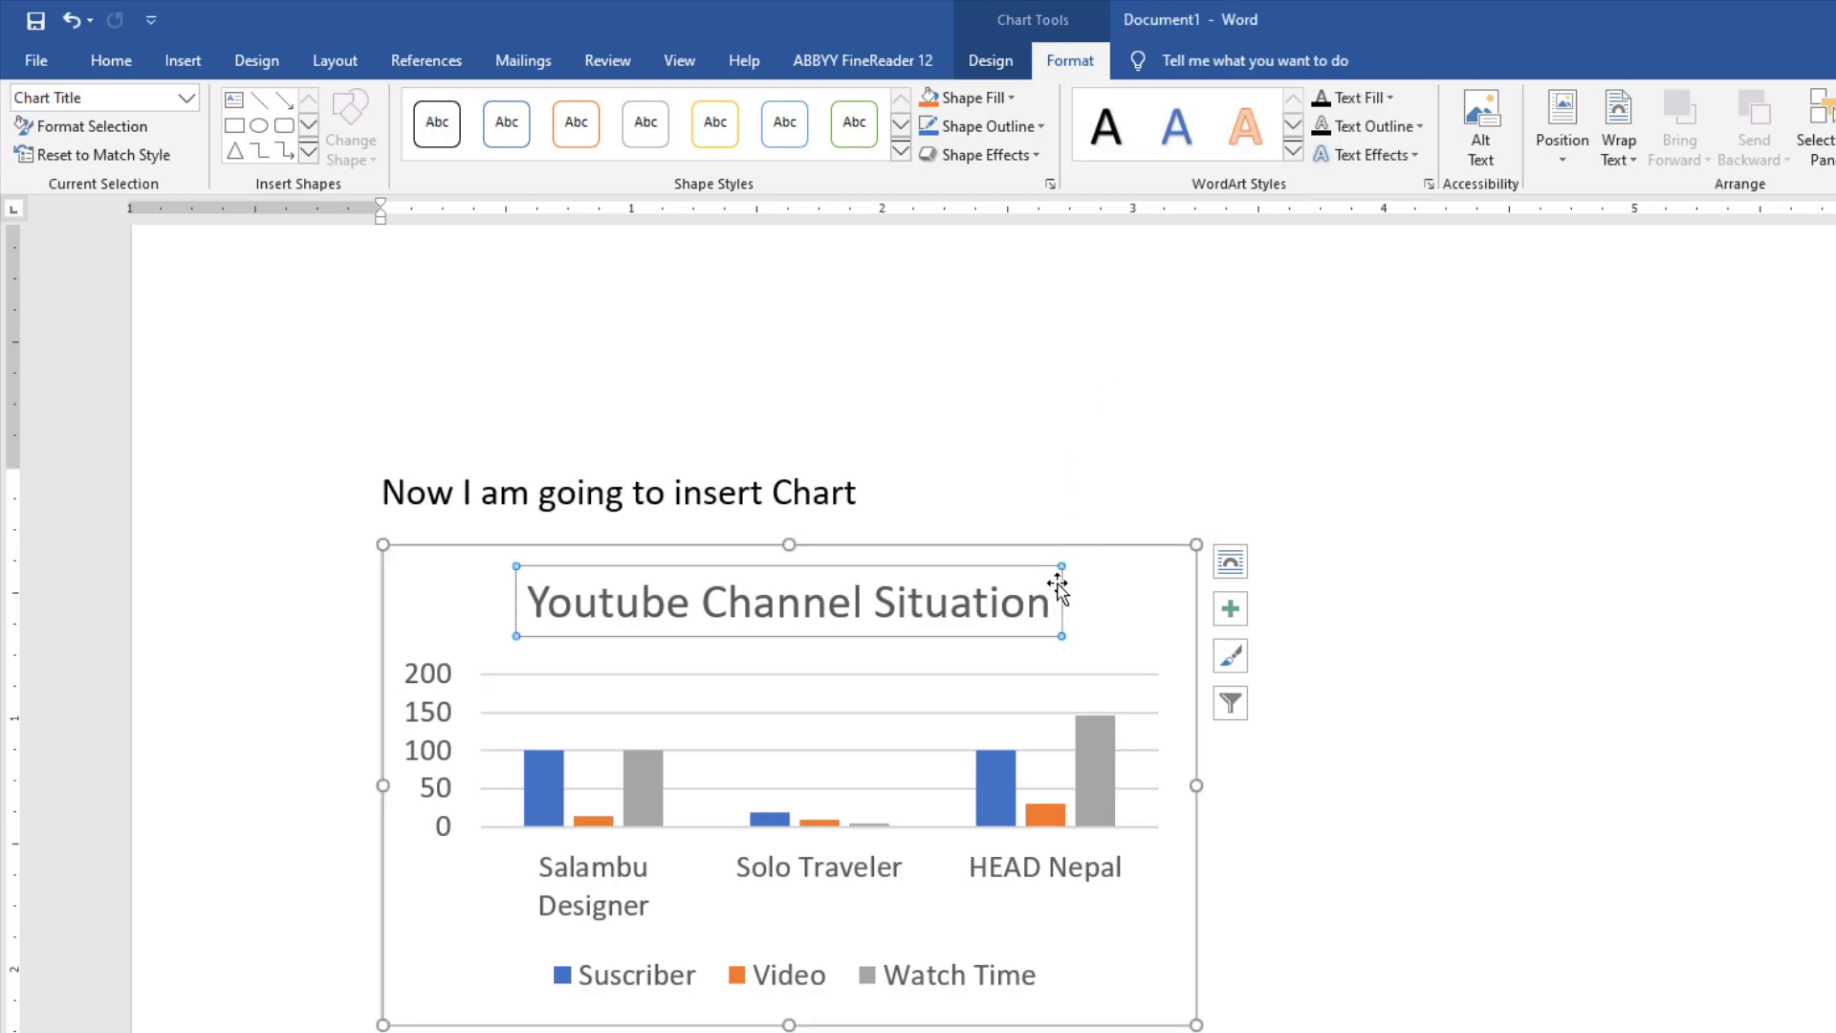
Step: Delete the Youtube Channel Situation column chart from the document
click(1097, 553)
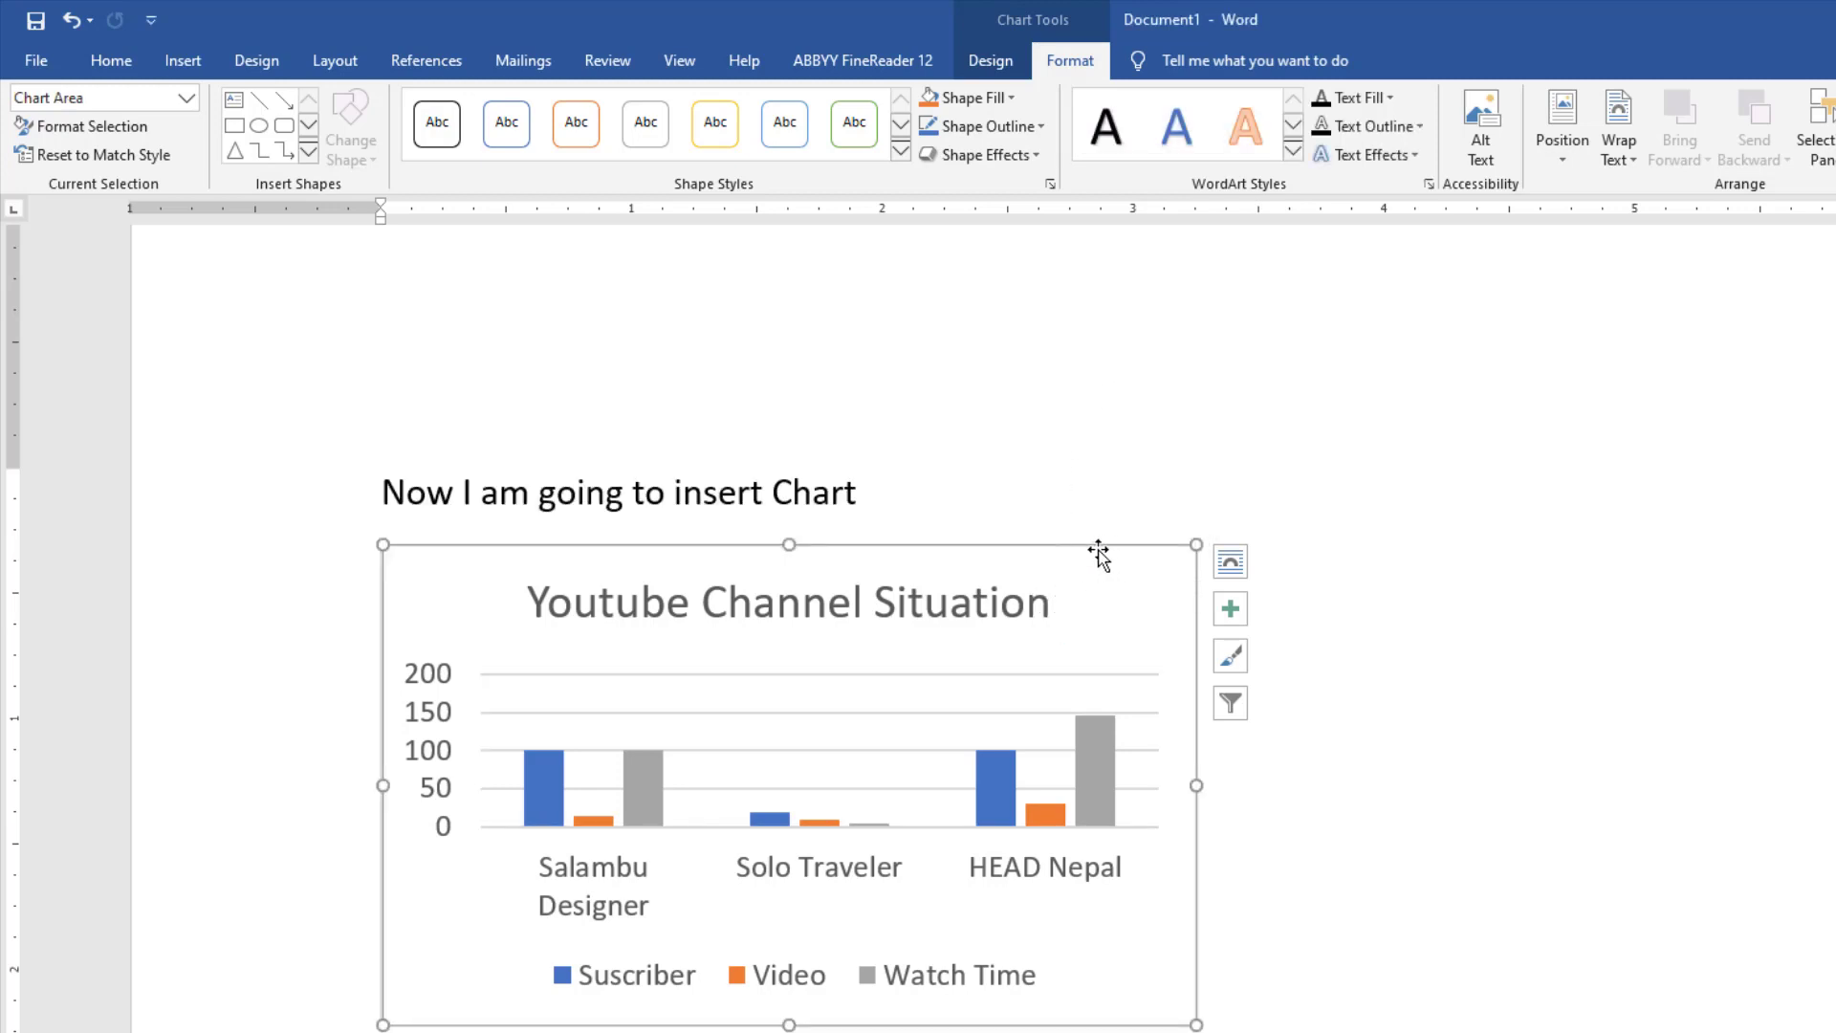
key(Delete)
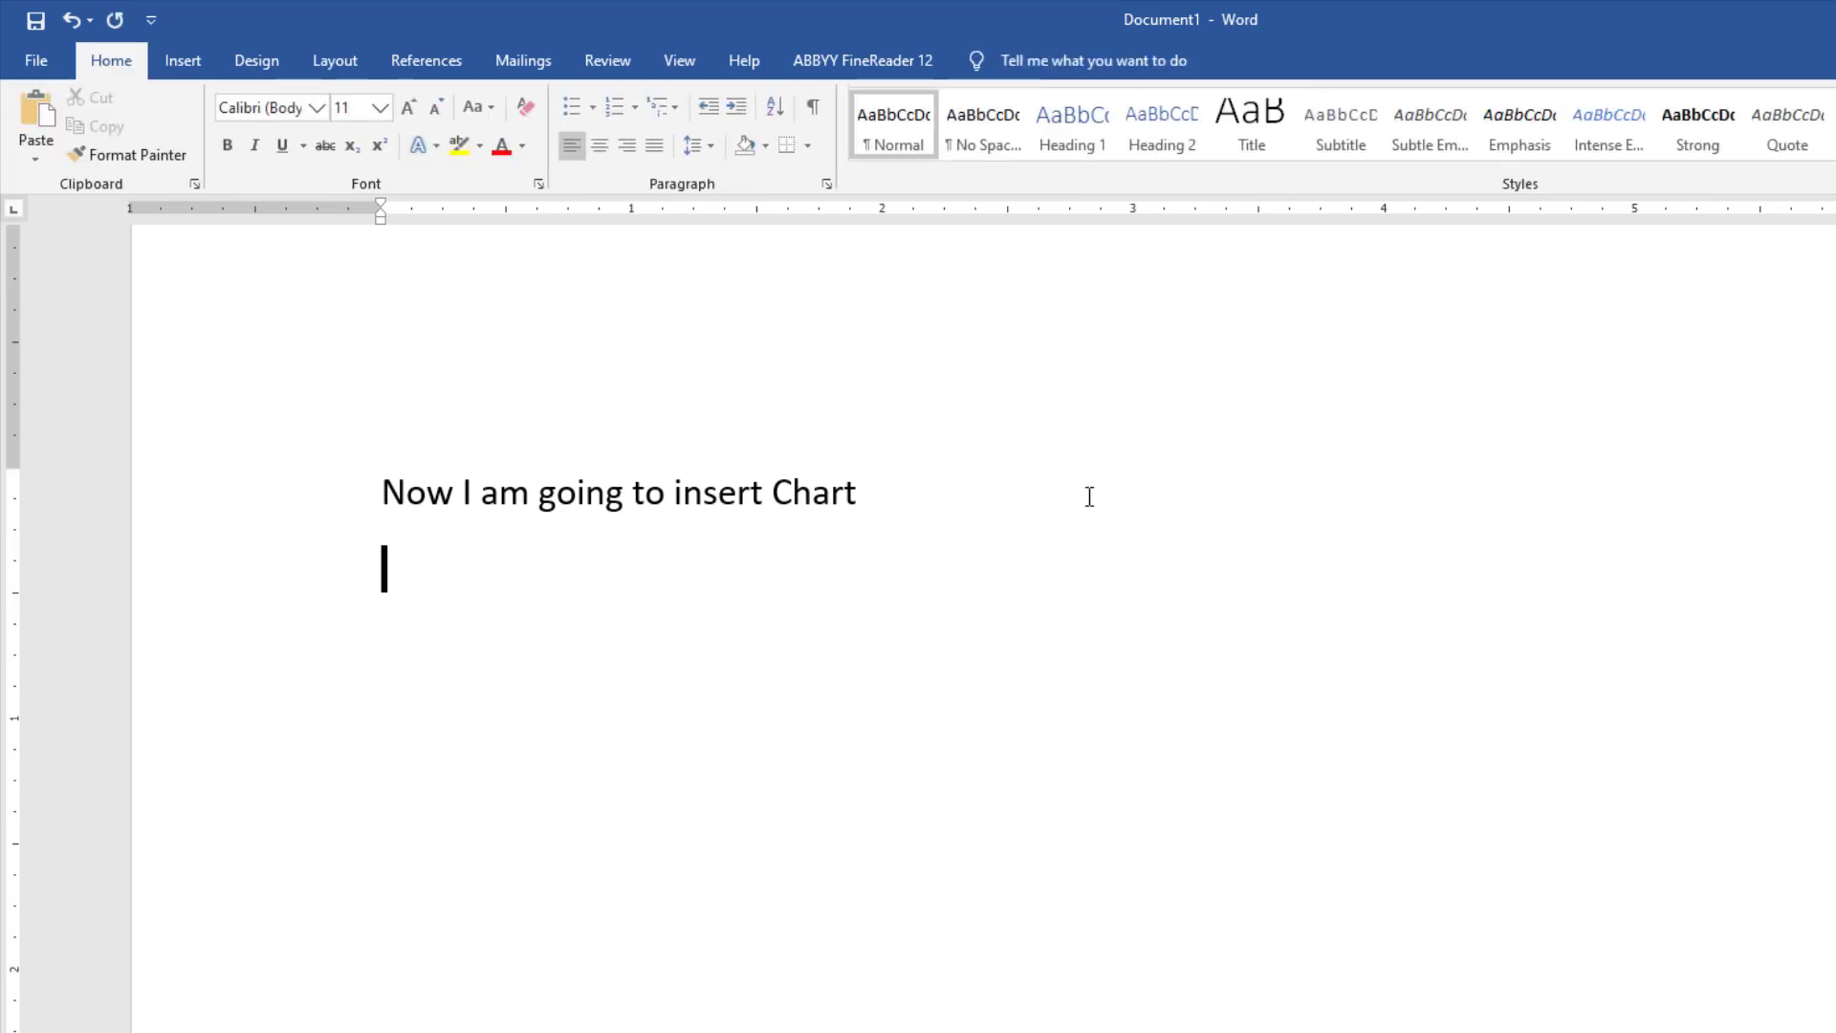
scroll(823, 664, up, 1)
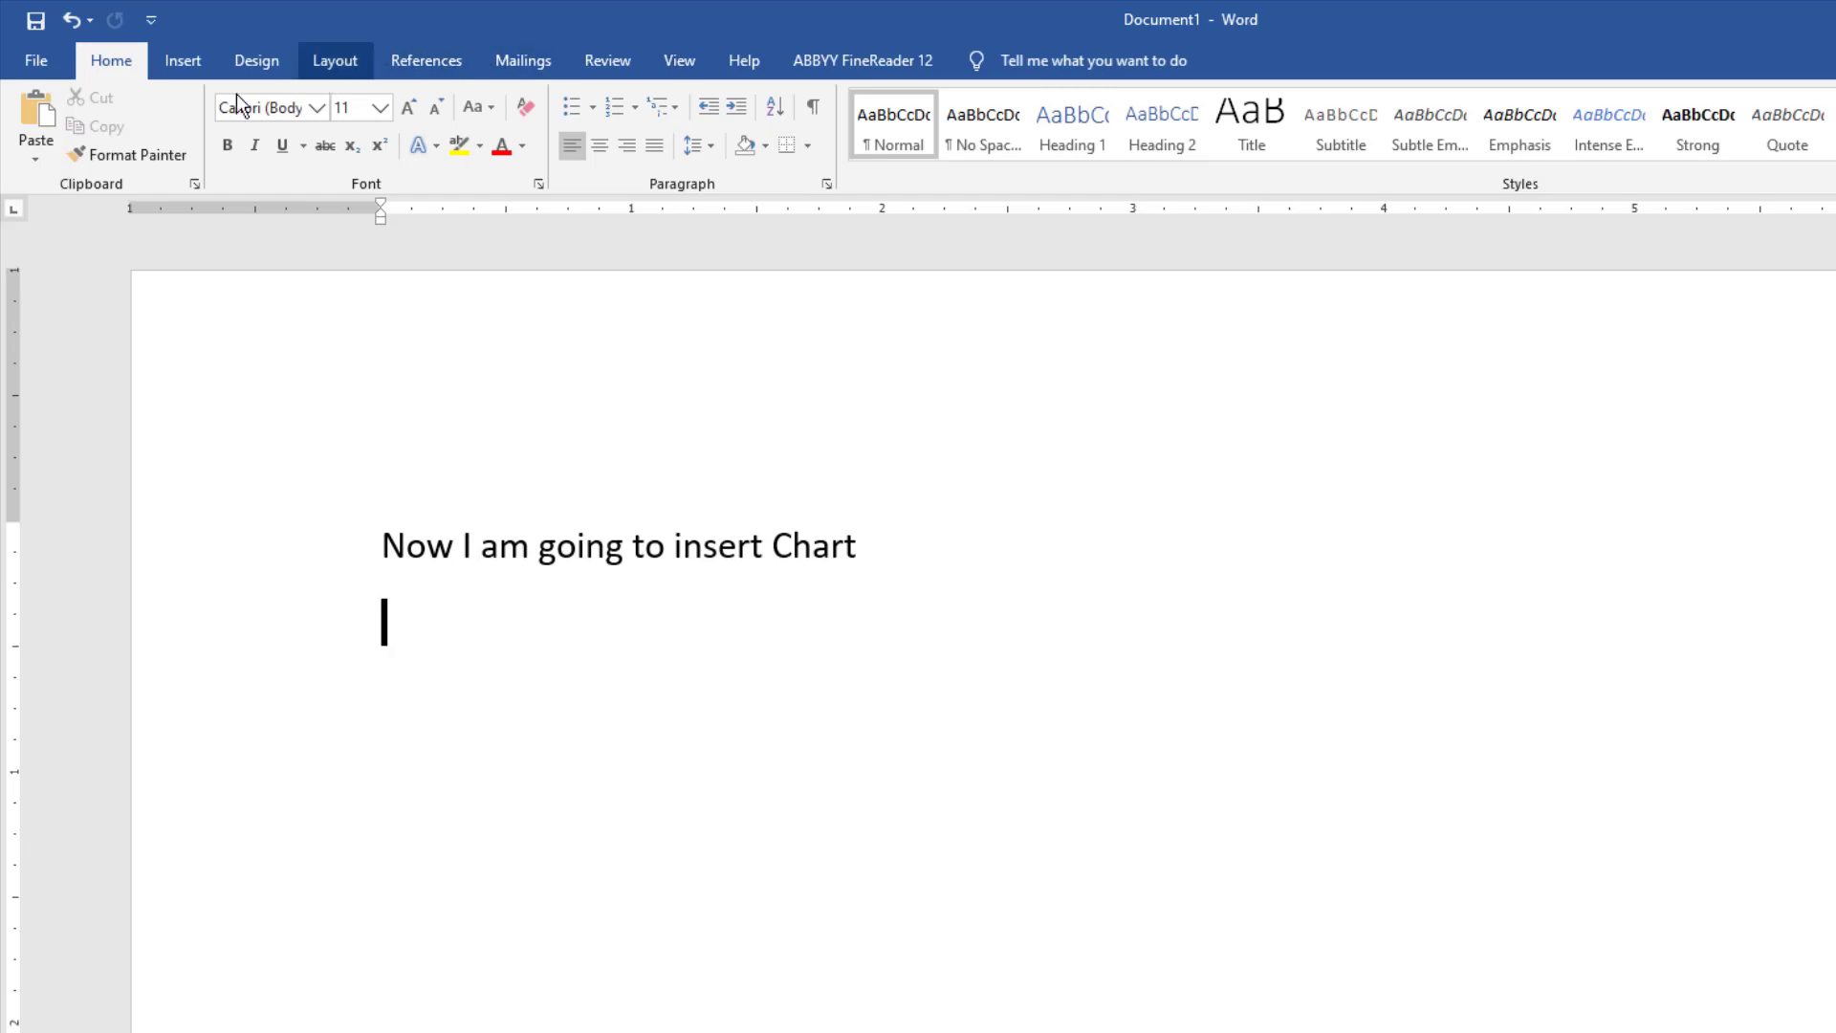
Step: Insert a standard Pie chart below the line "Now I am going to insert Chart"
click(185, 67)
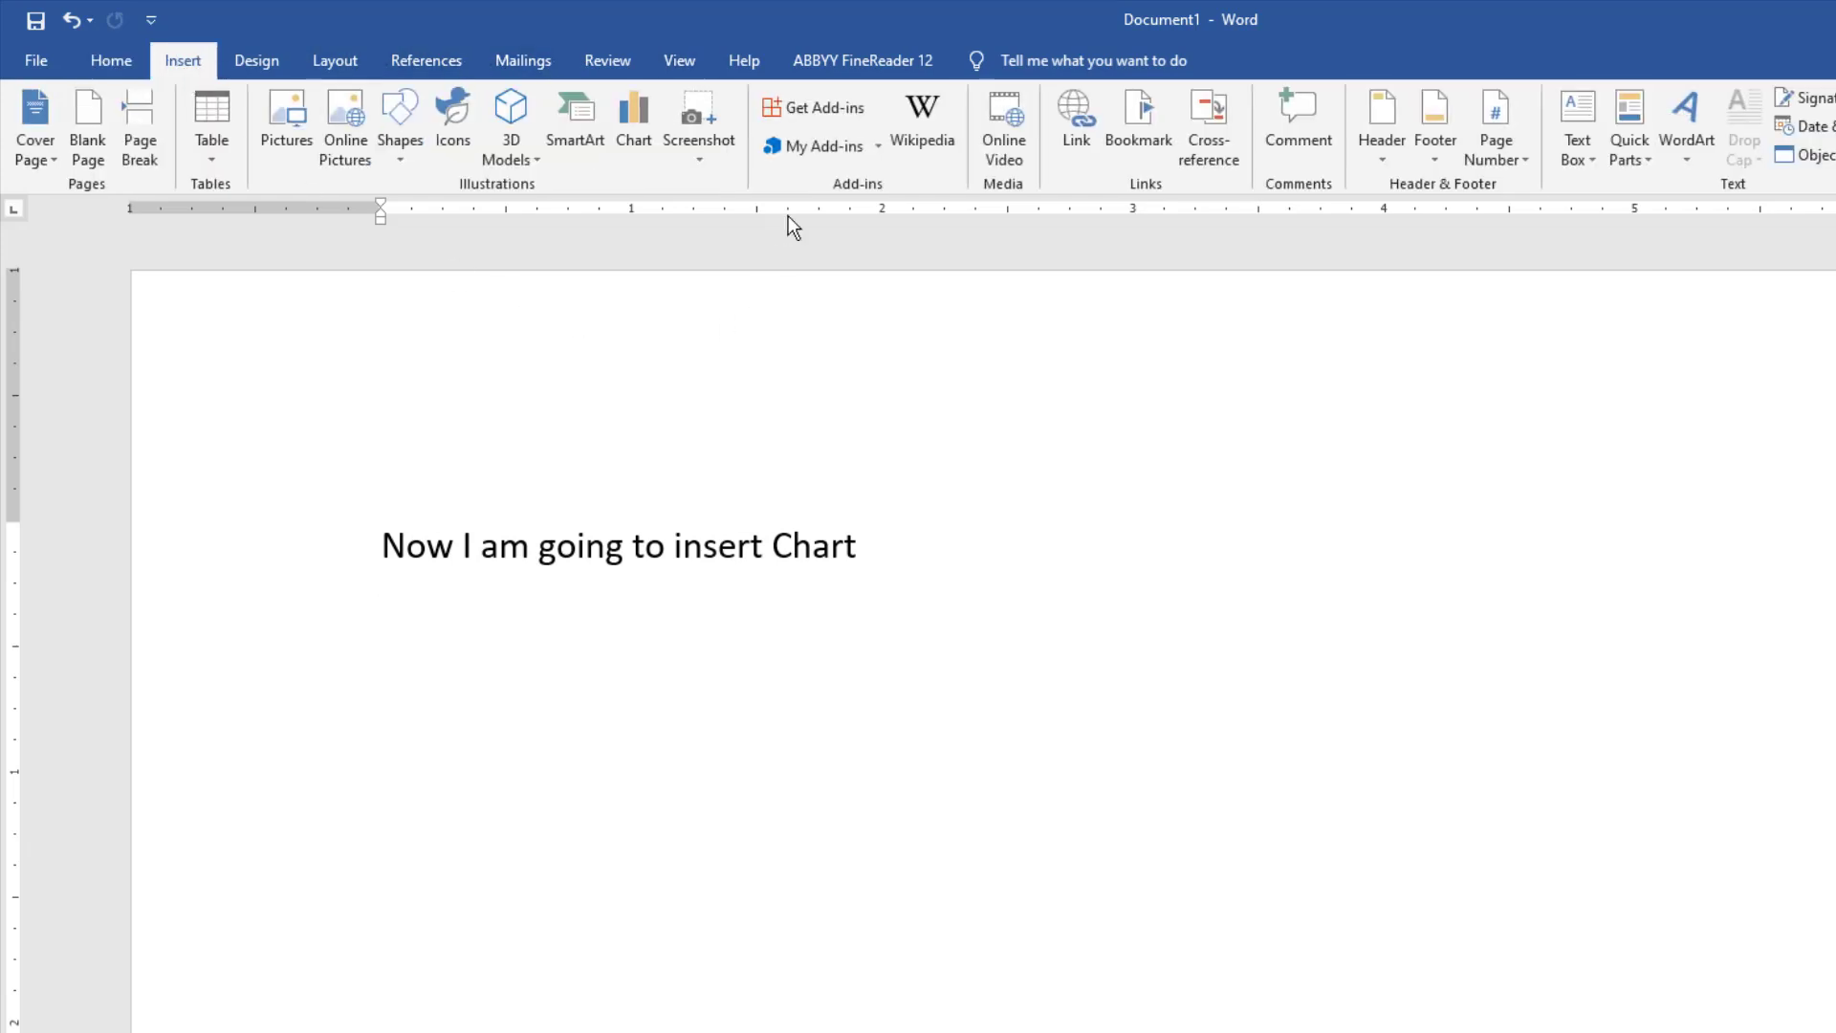
click(635, 106)
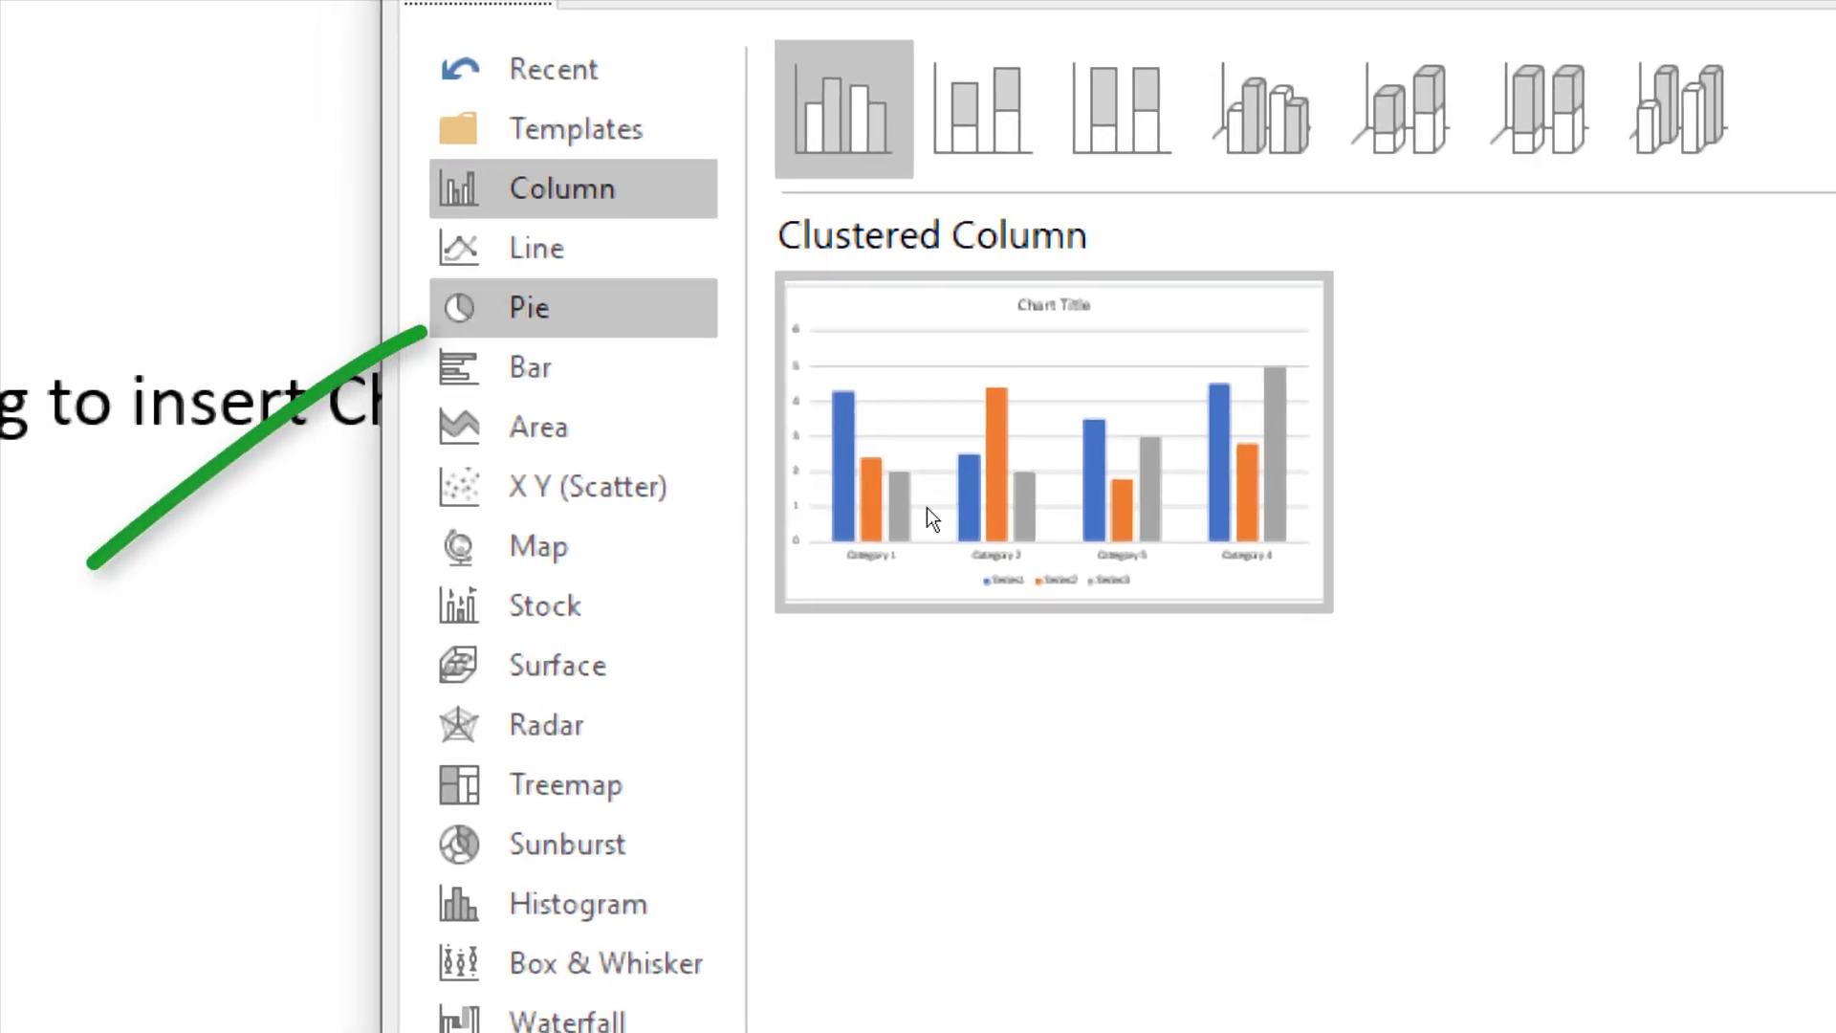
click(573, 308)
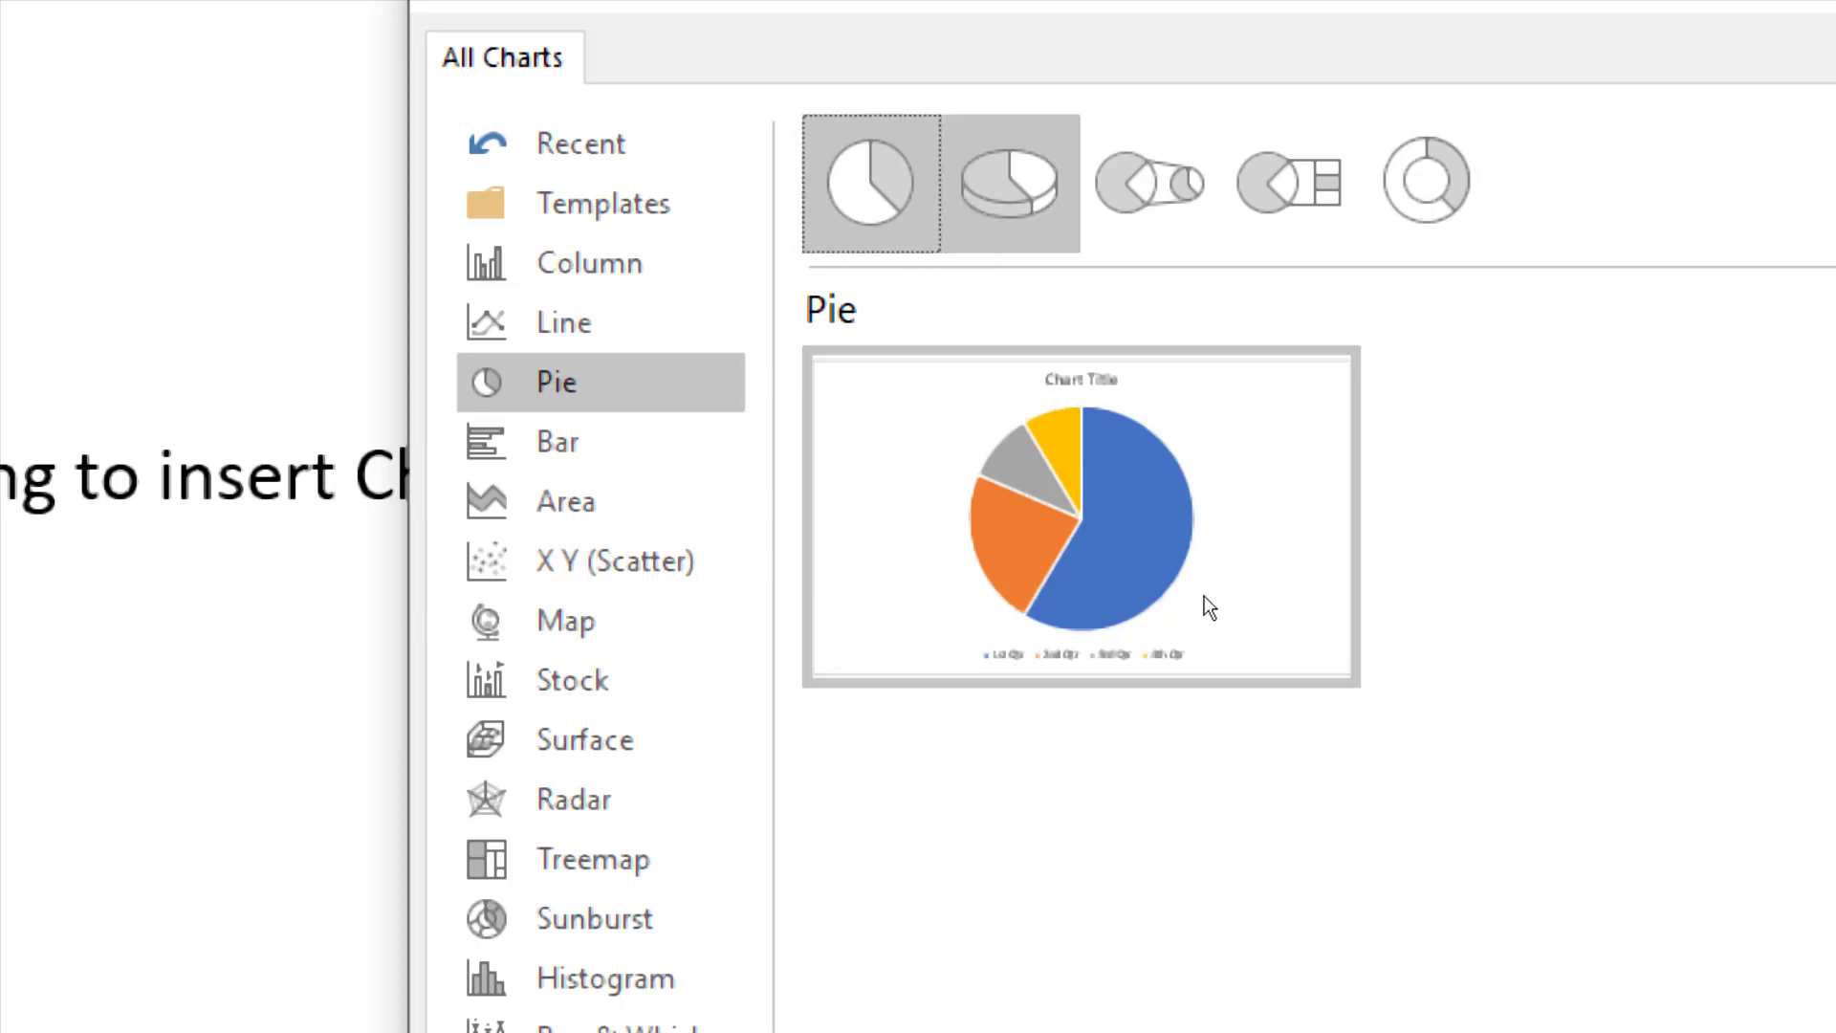
mouse_move(1203, 597)
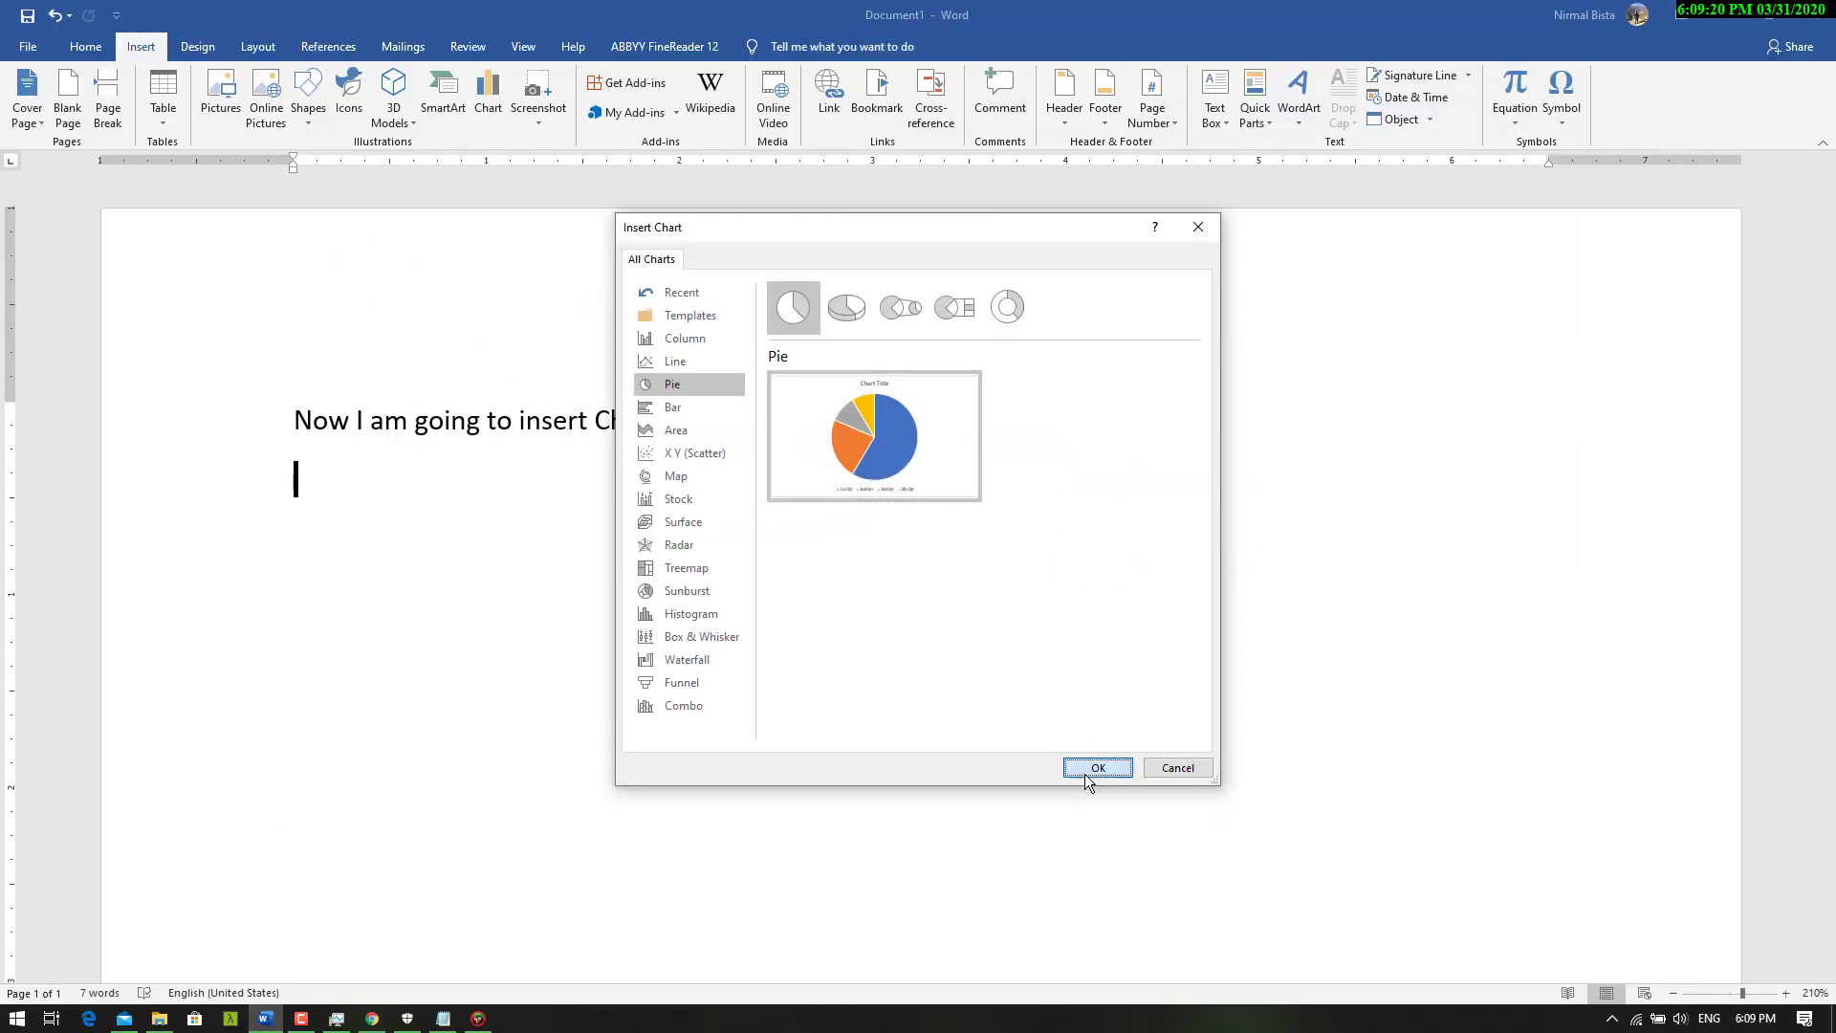
click(1257, 744)
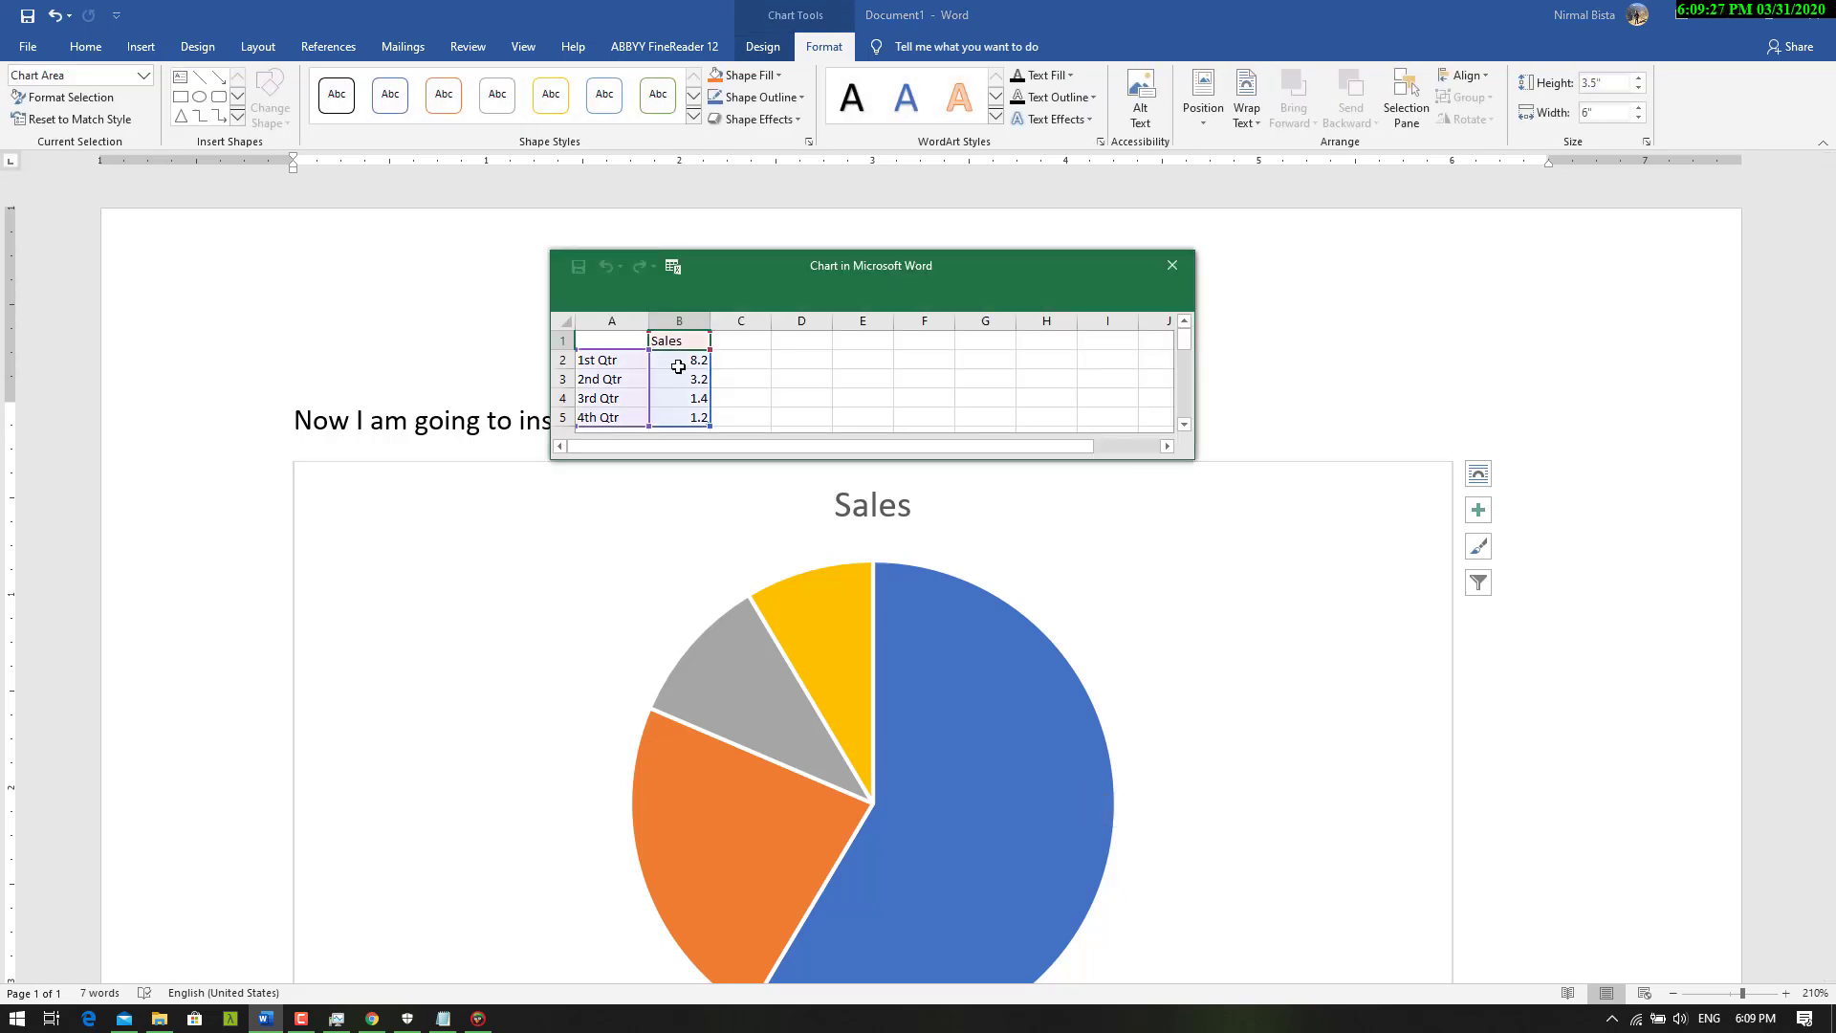
Step: Shrink the pie chart from its corner to about 3.5 inches wide
click(667, 370)
click(671, 343)
scroll(1061, 633, down, 2)
drag(1452, 853, 794, 574)
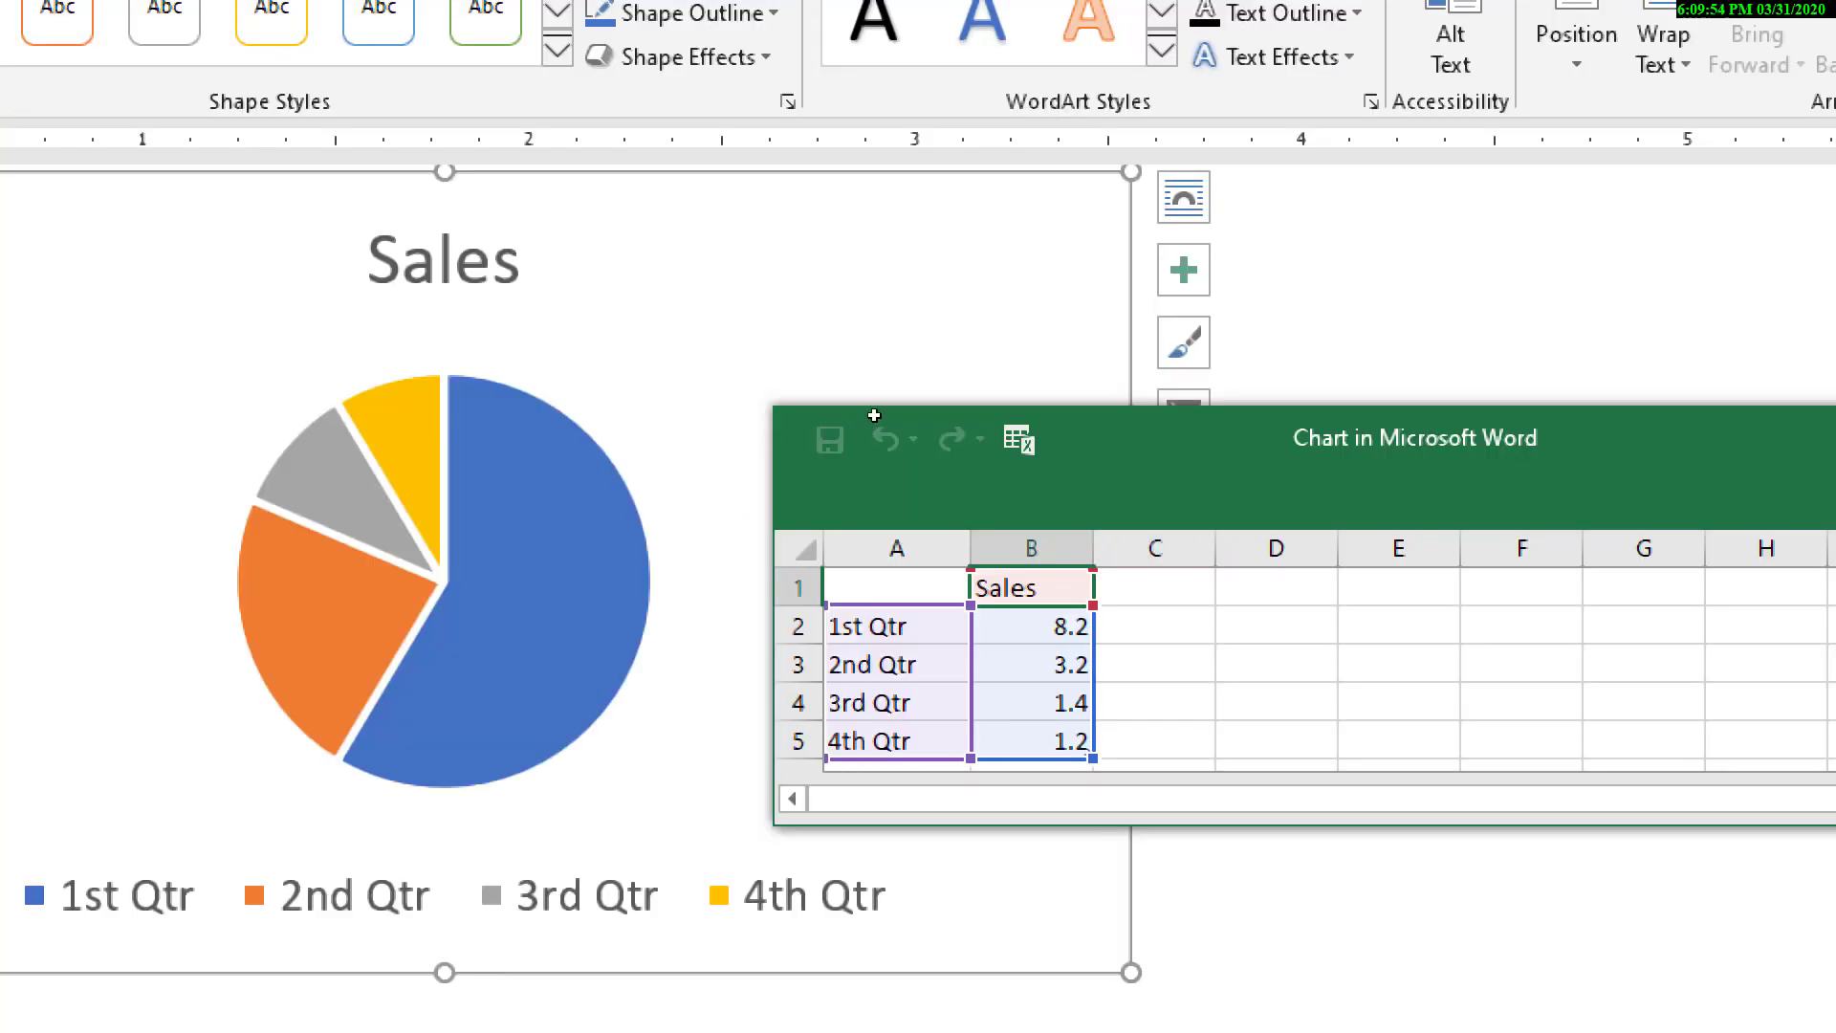
Step: Rename the Sales column heading in the chart data to Suscriber
click(880, 663)
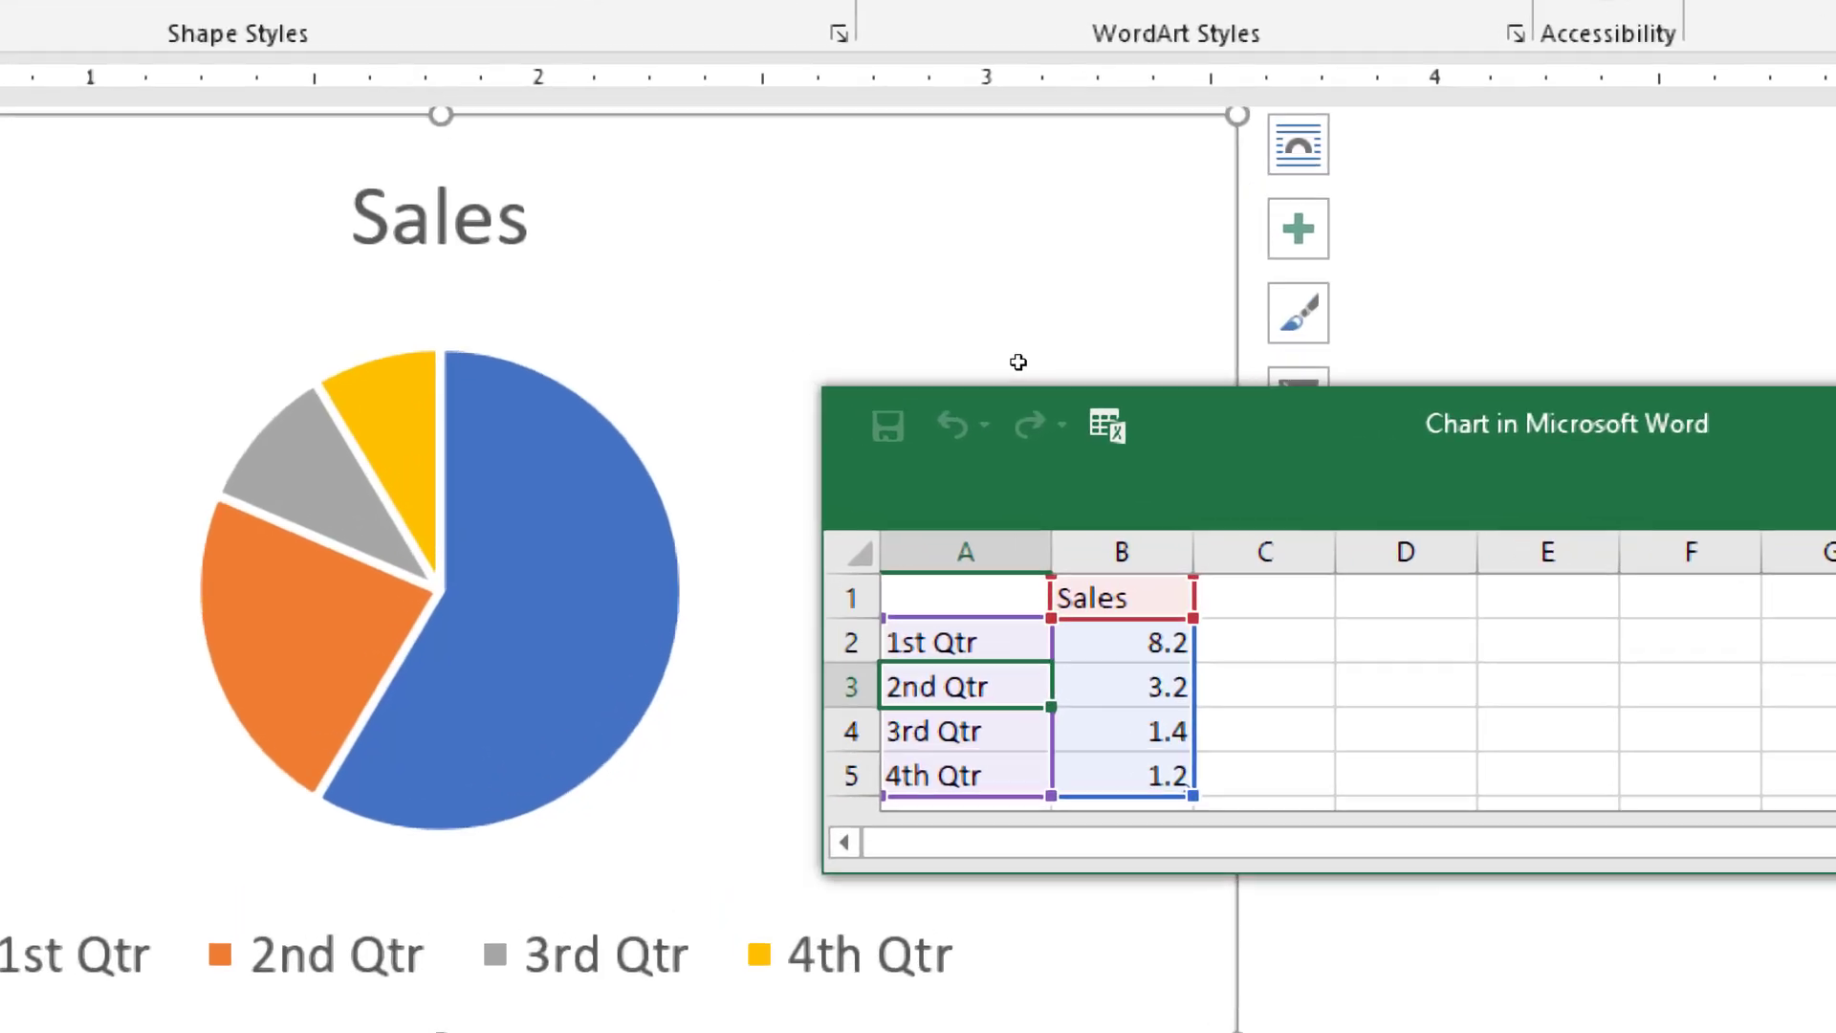
double_click(1019, 587)
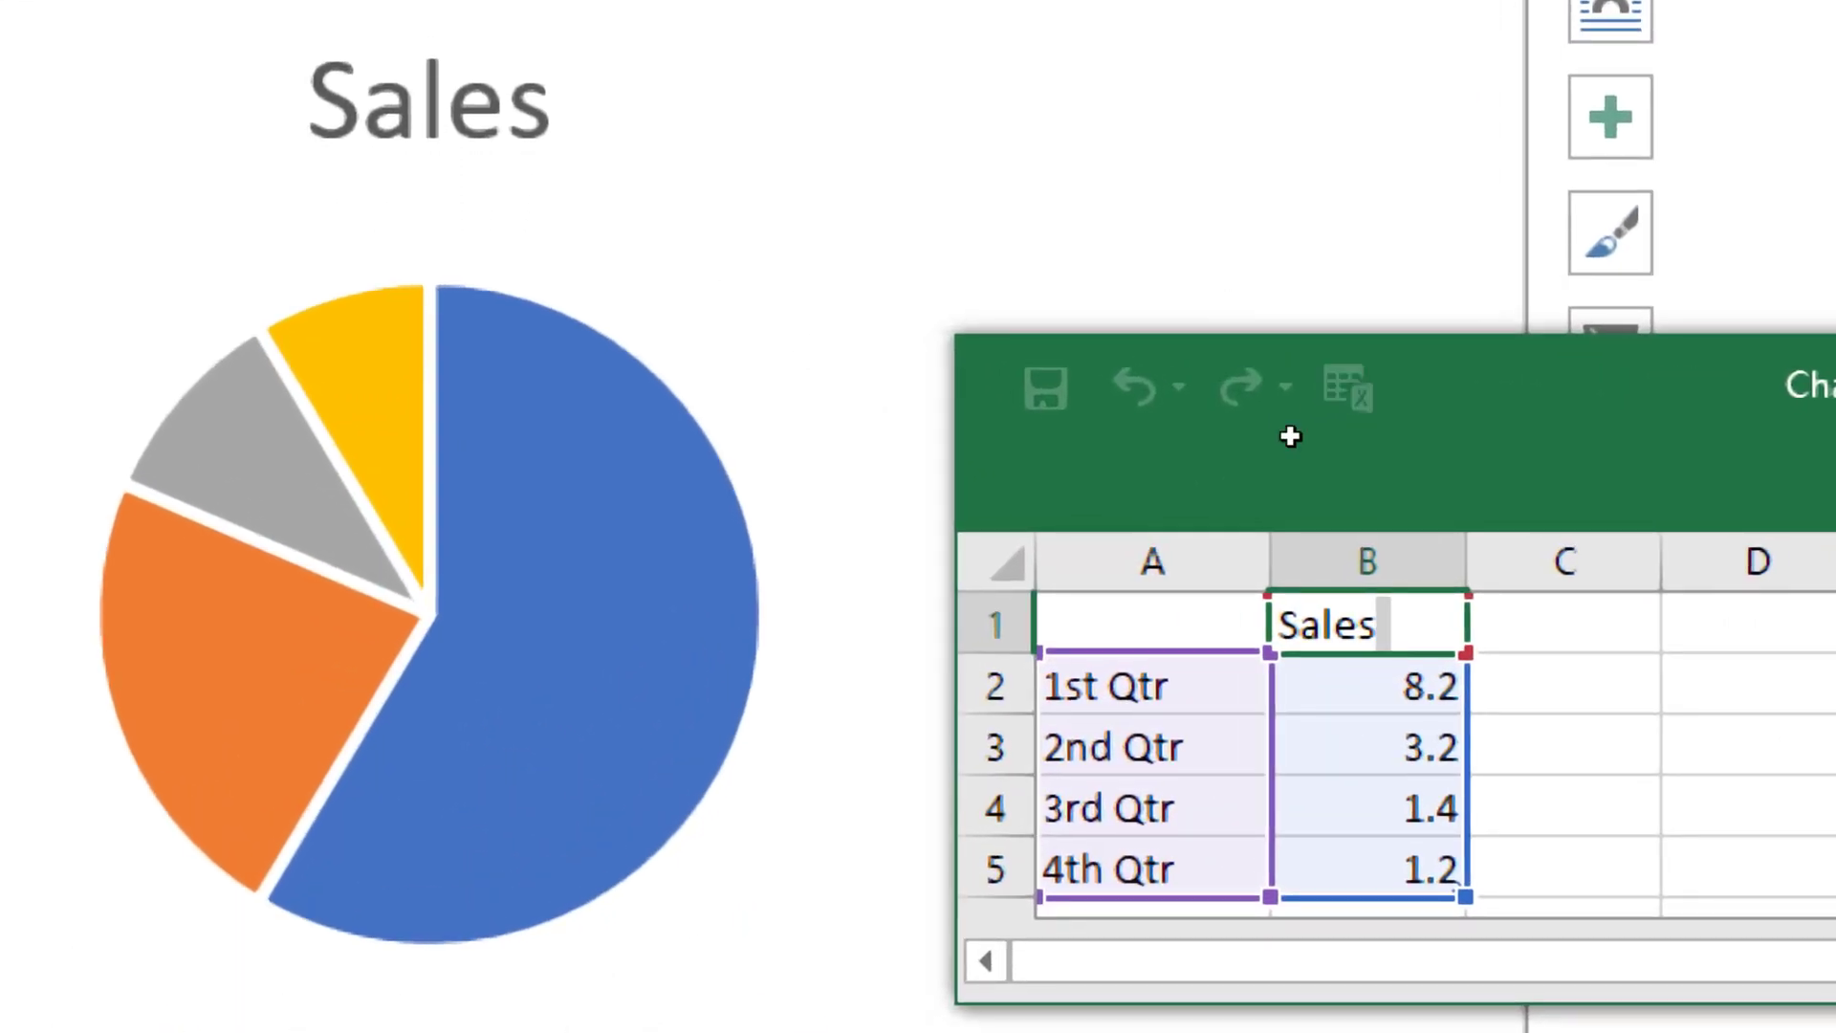
key(Left)
key(Left)
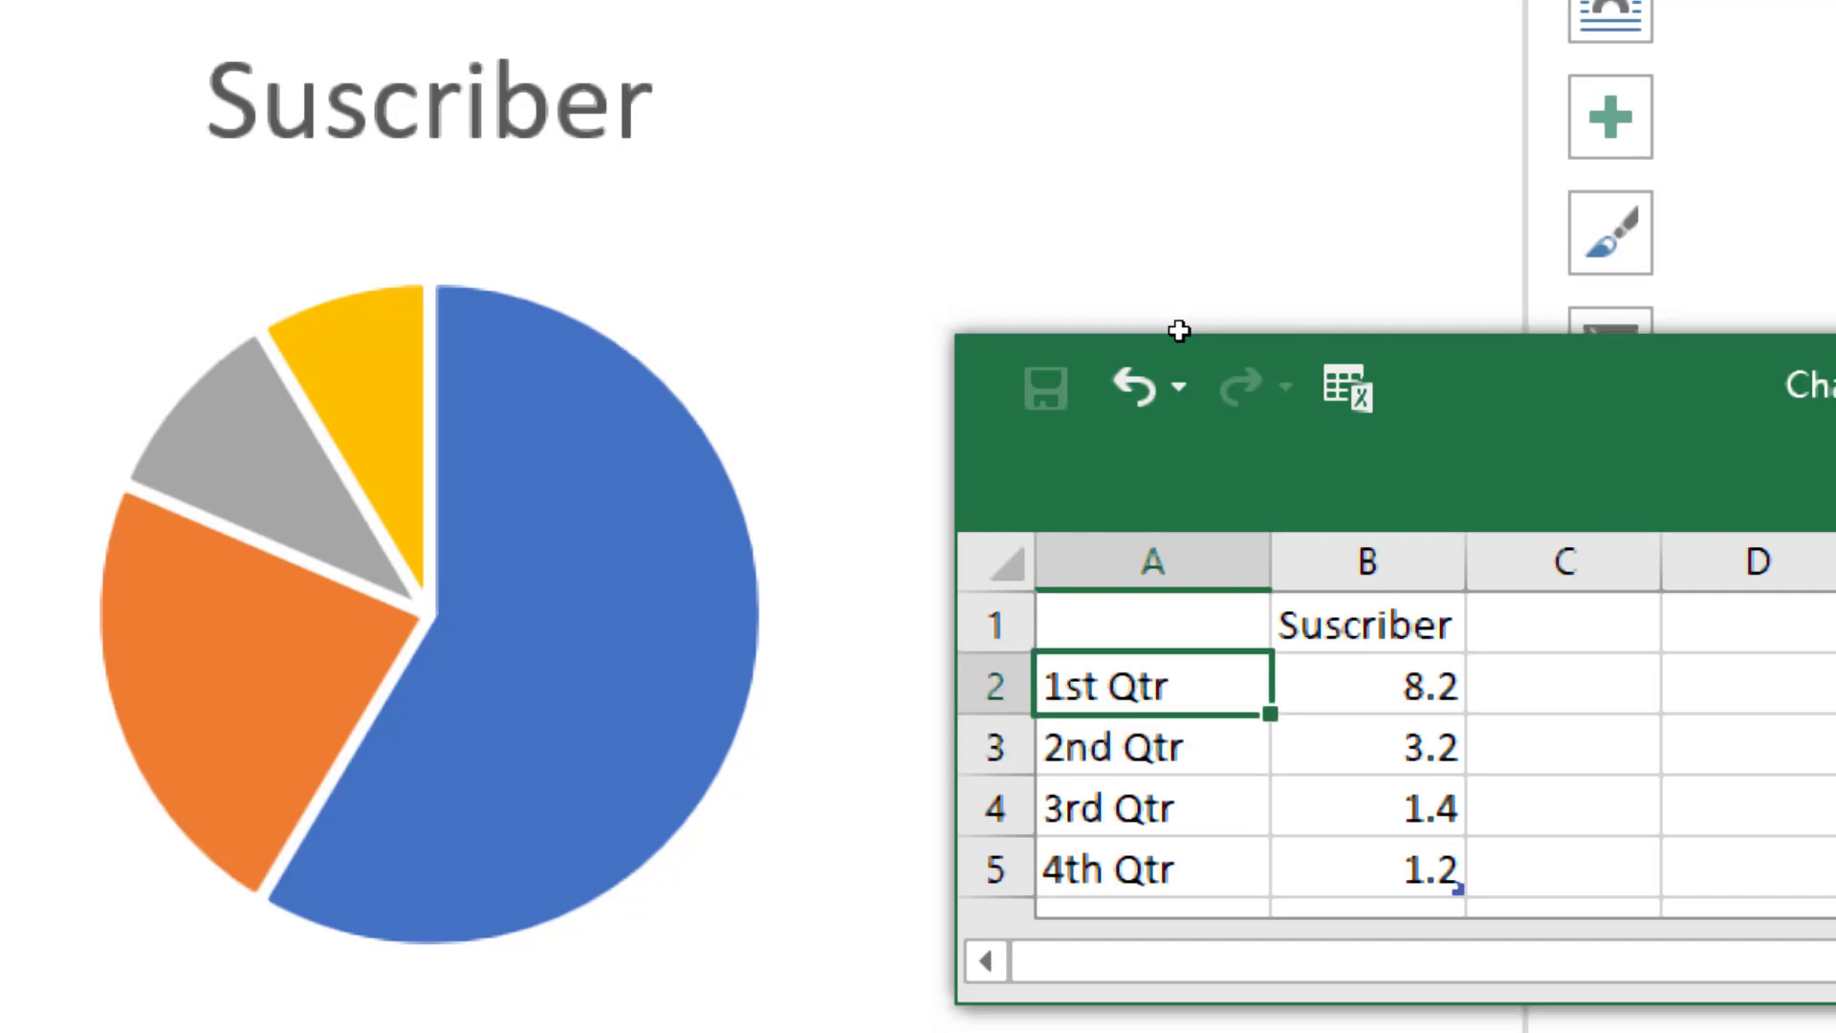
Step: Name the first three categories in the chart data Salambu, Solo and HEAD
text(Salam)
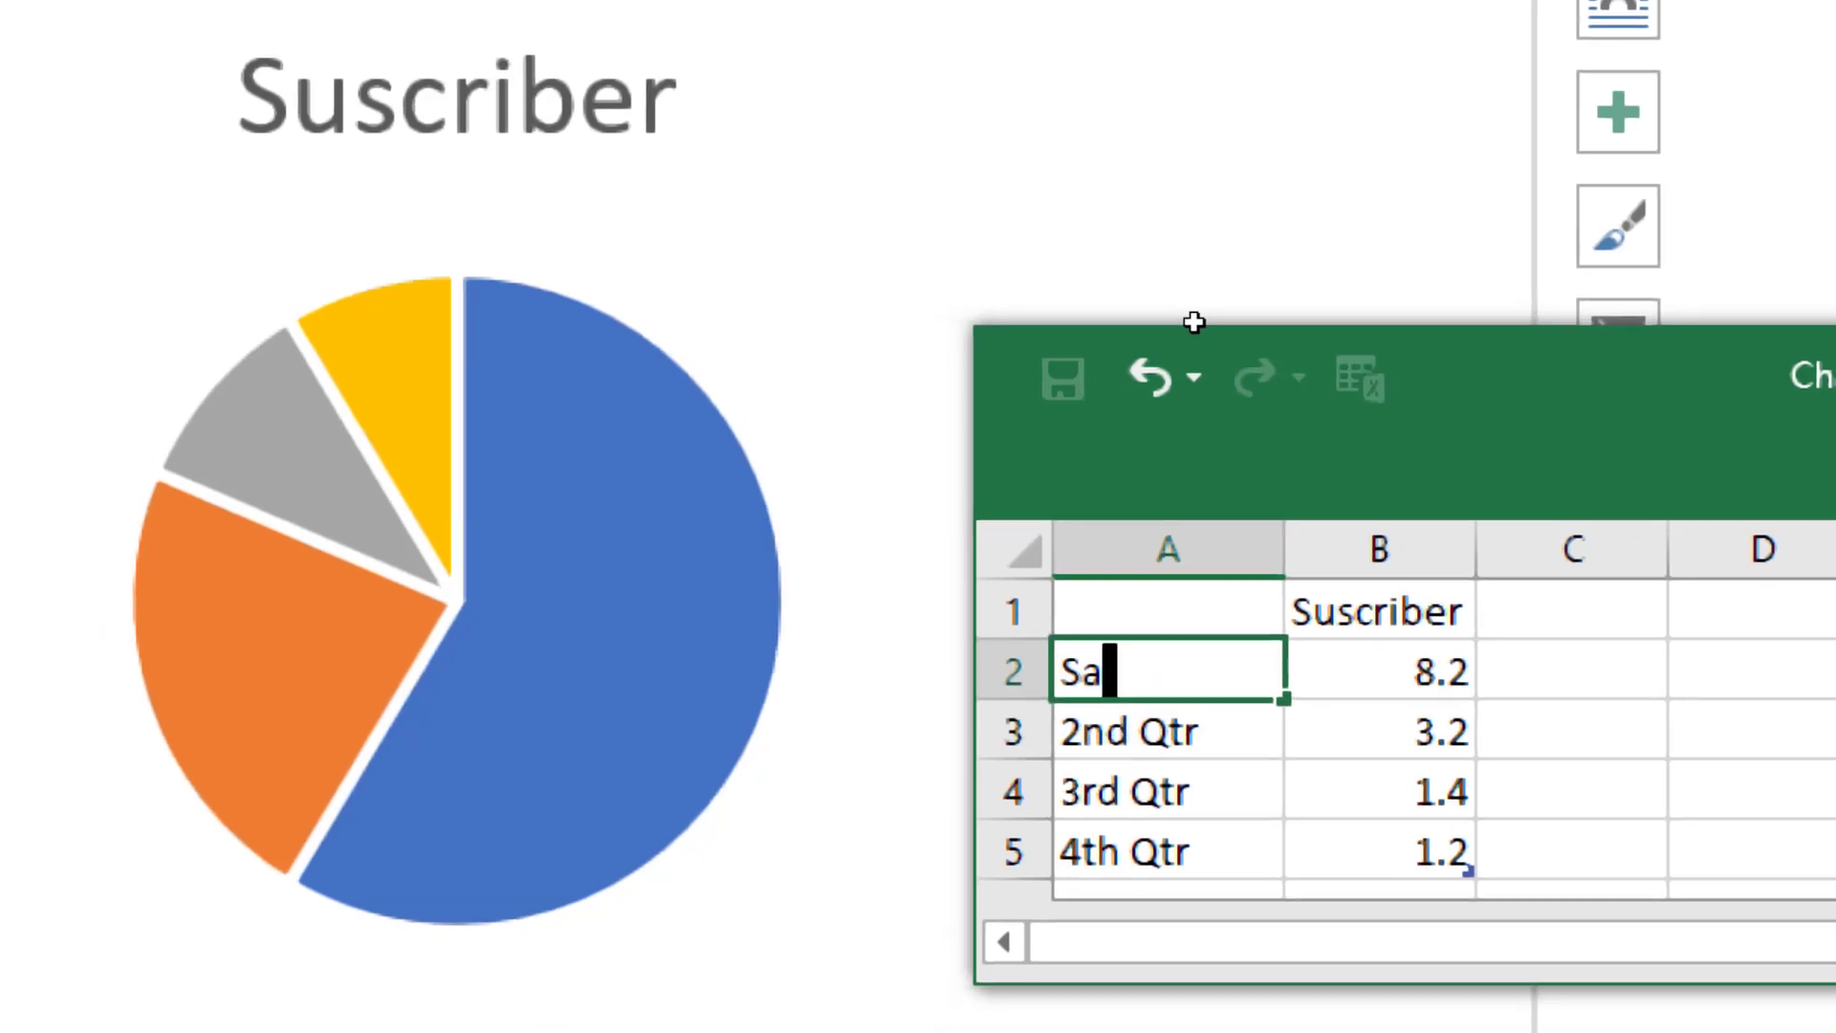
text(bu)
key(Return)
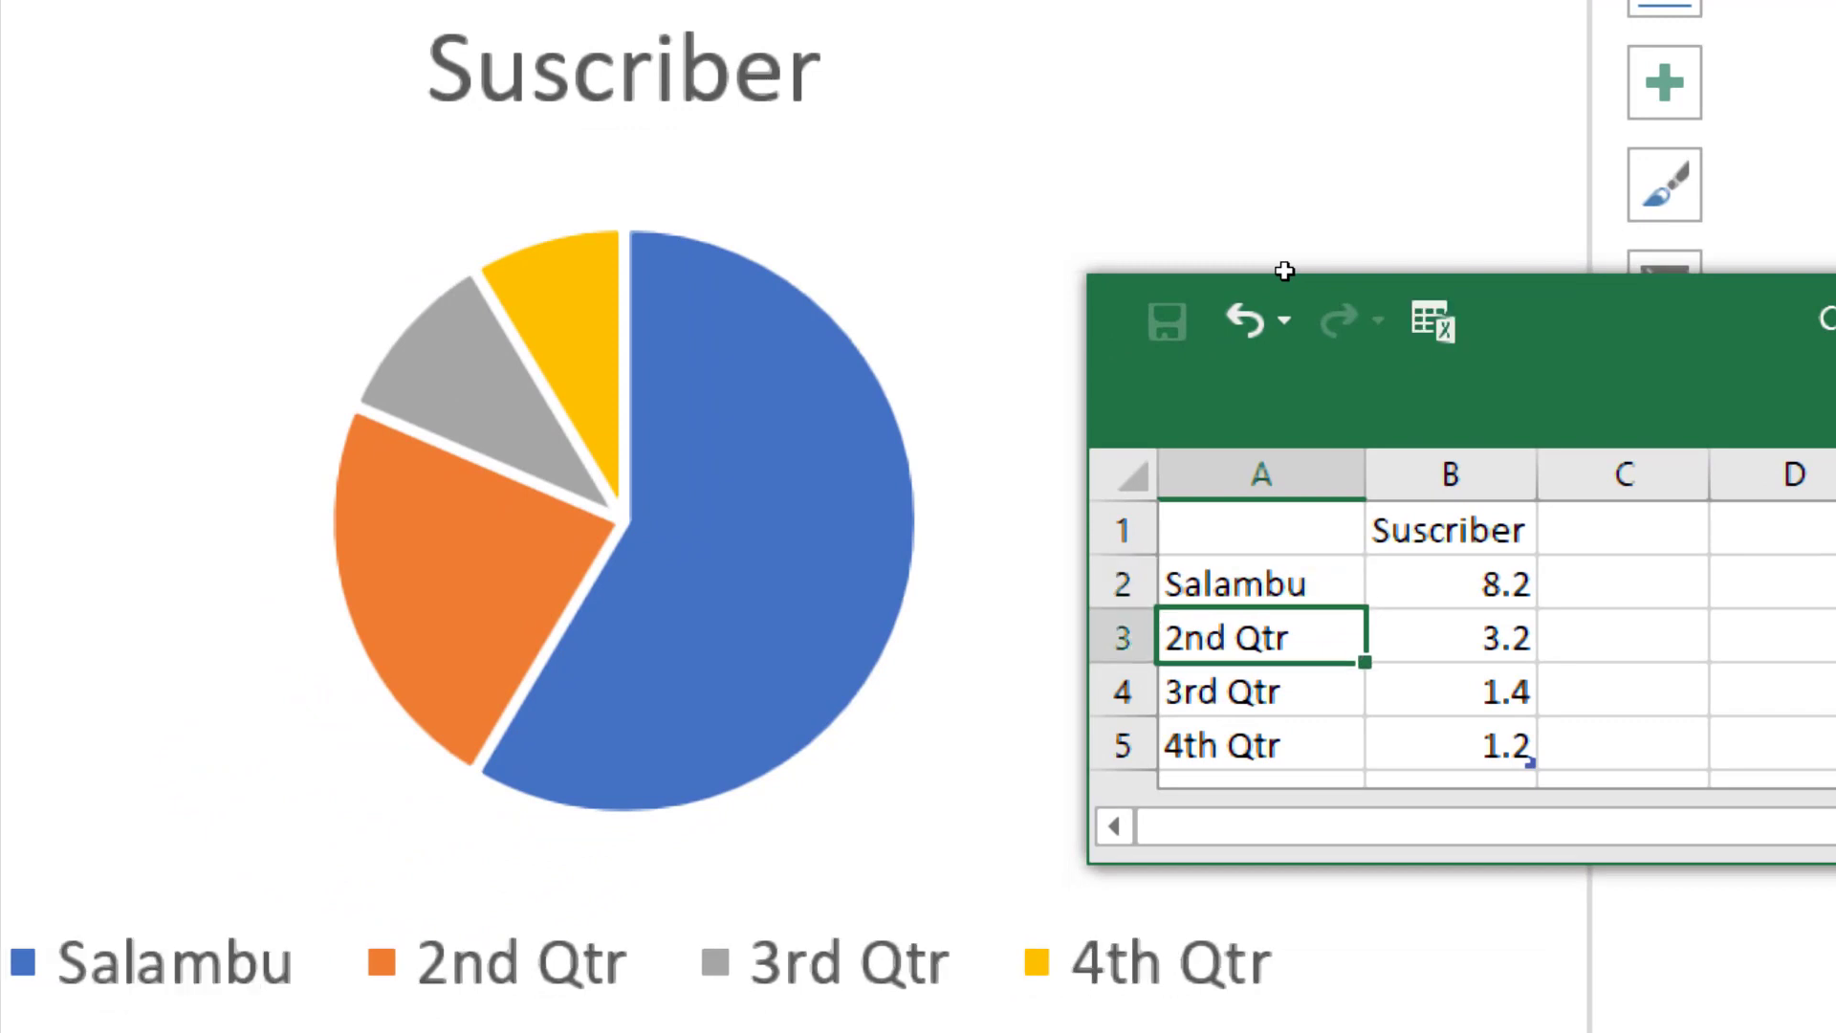
text(Solo)
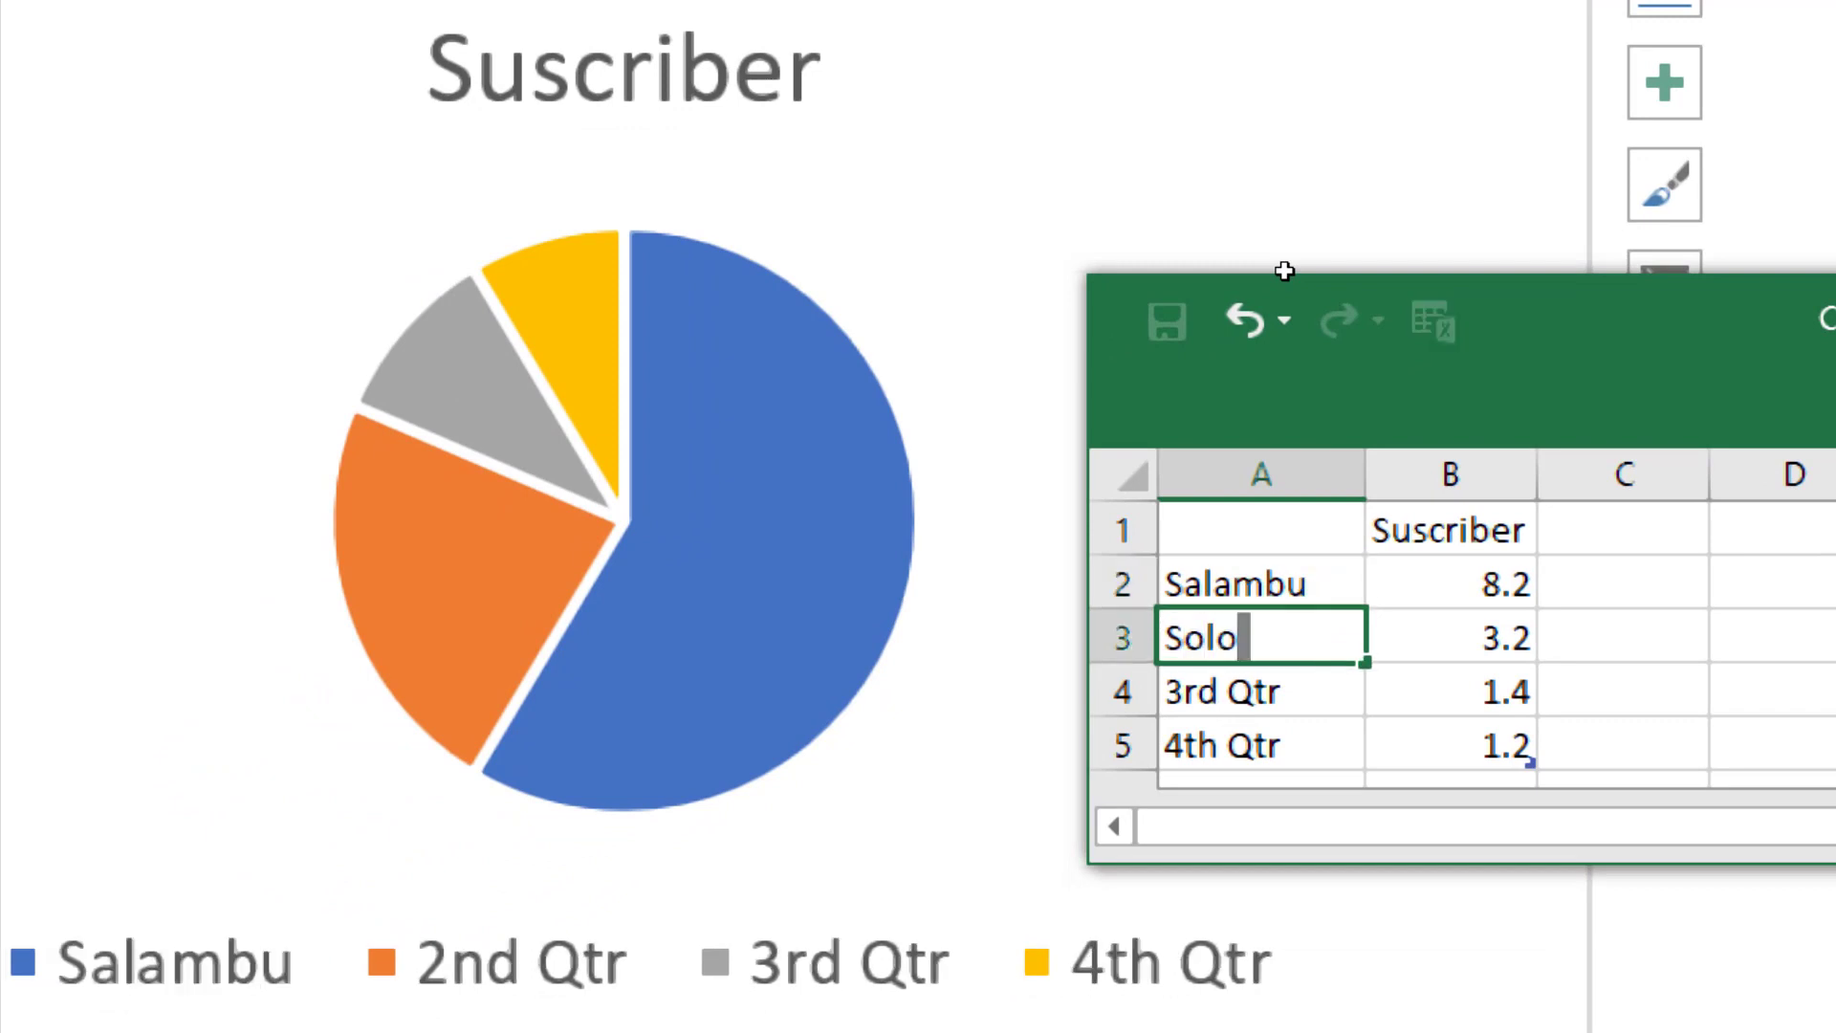
key(Return)
text(HEAD)
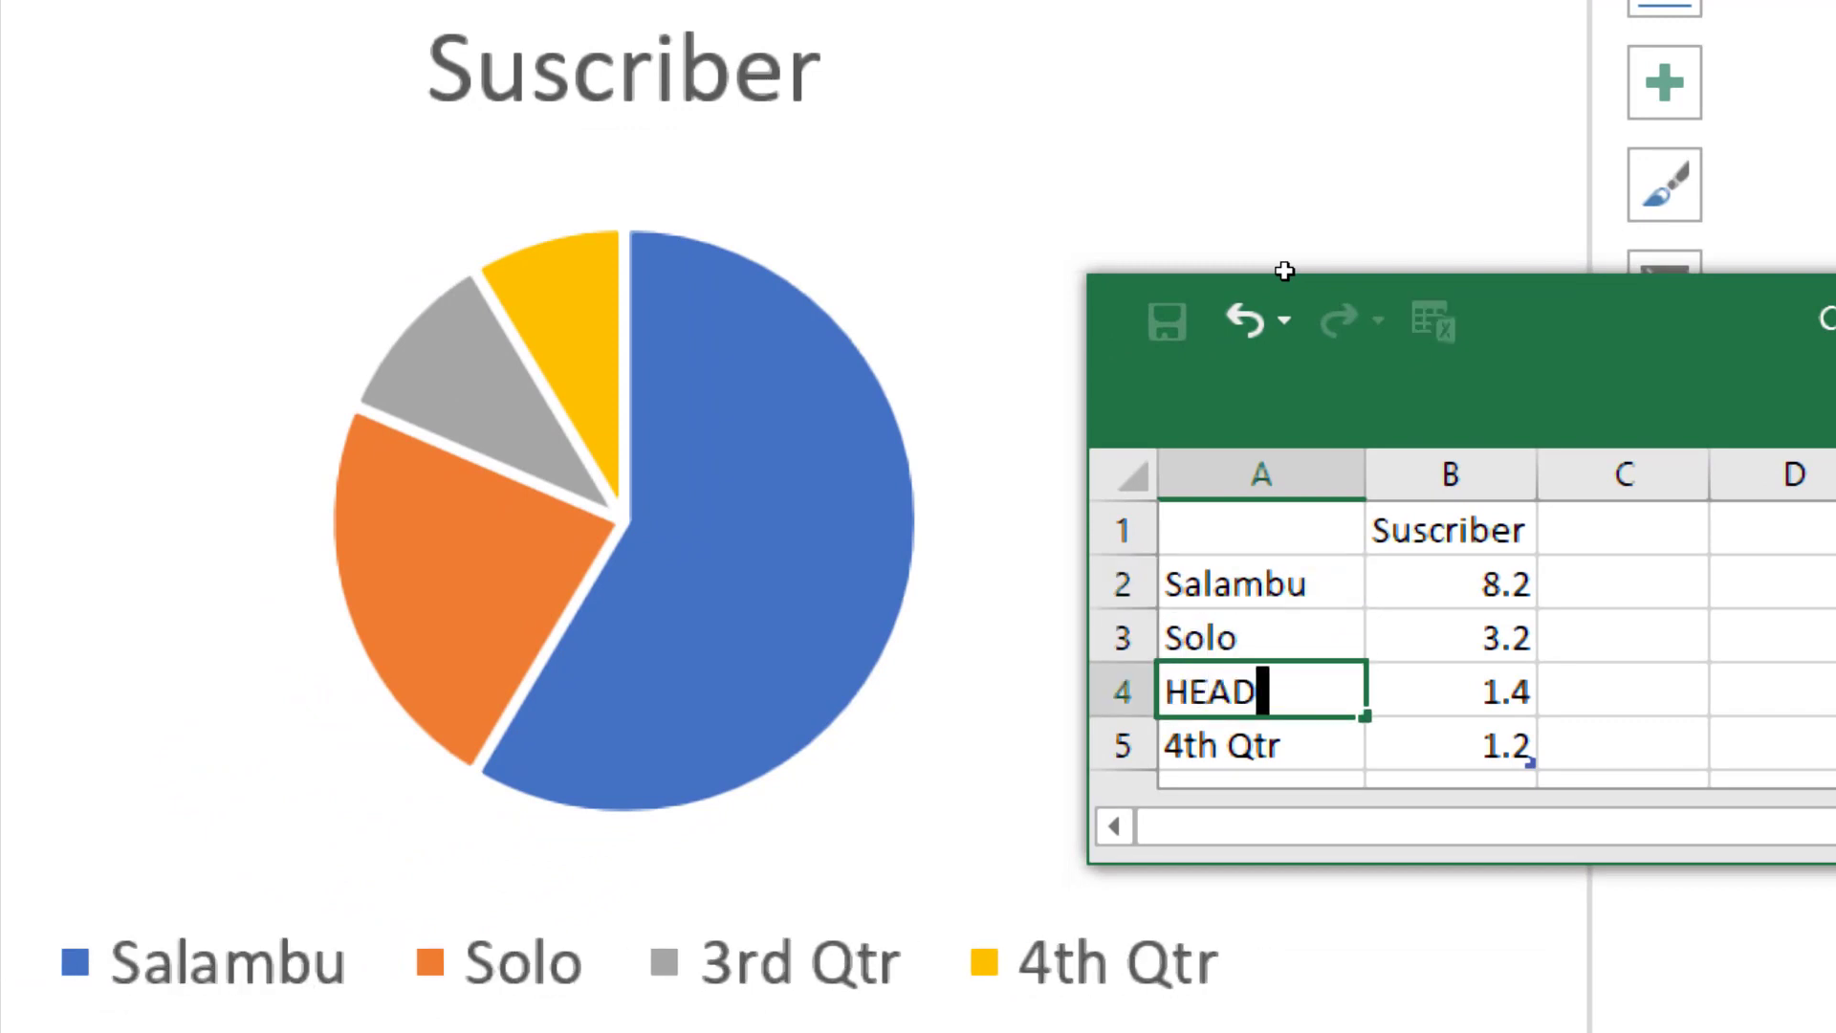
key(Return)
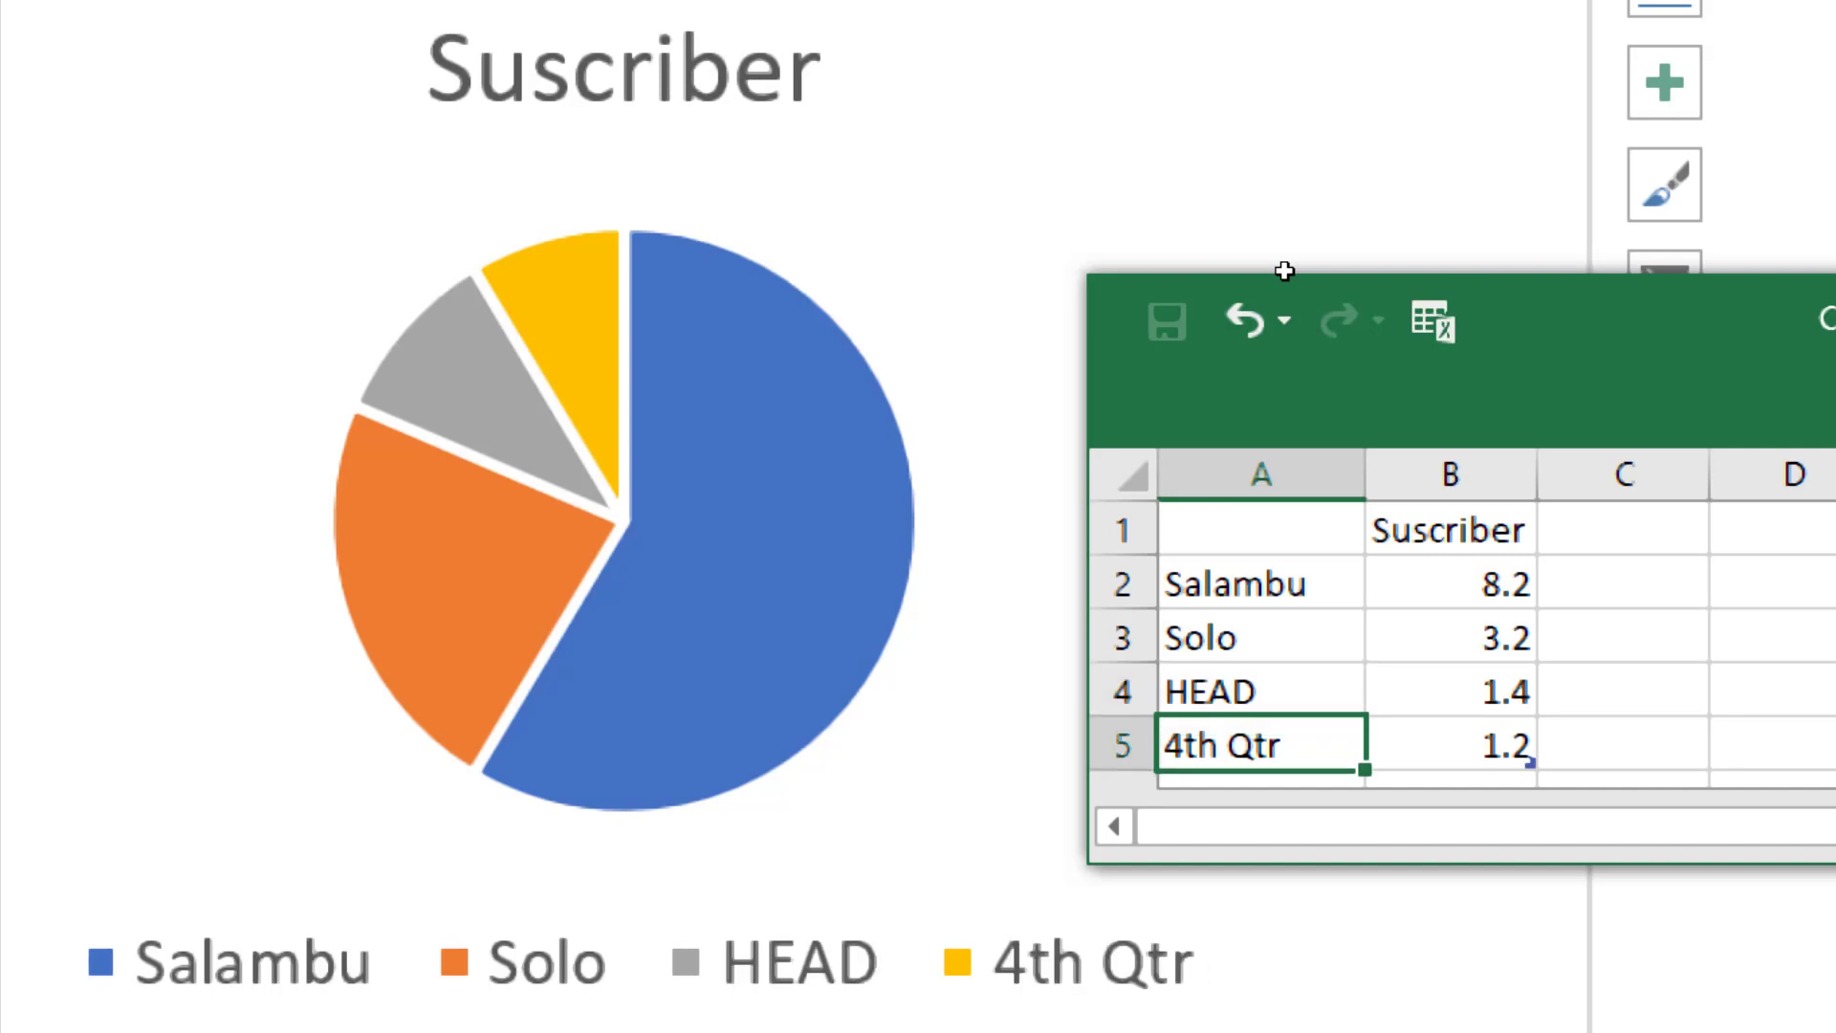
Step: Try to reduce the chart's data range so that it leaves out the 4th Qtr row
key(Up)
key(Up)
key(Right)
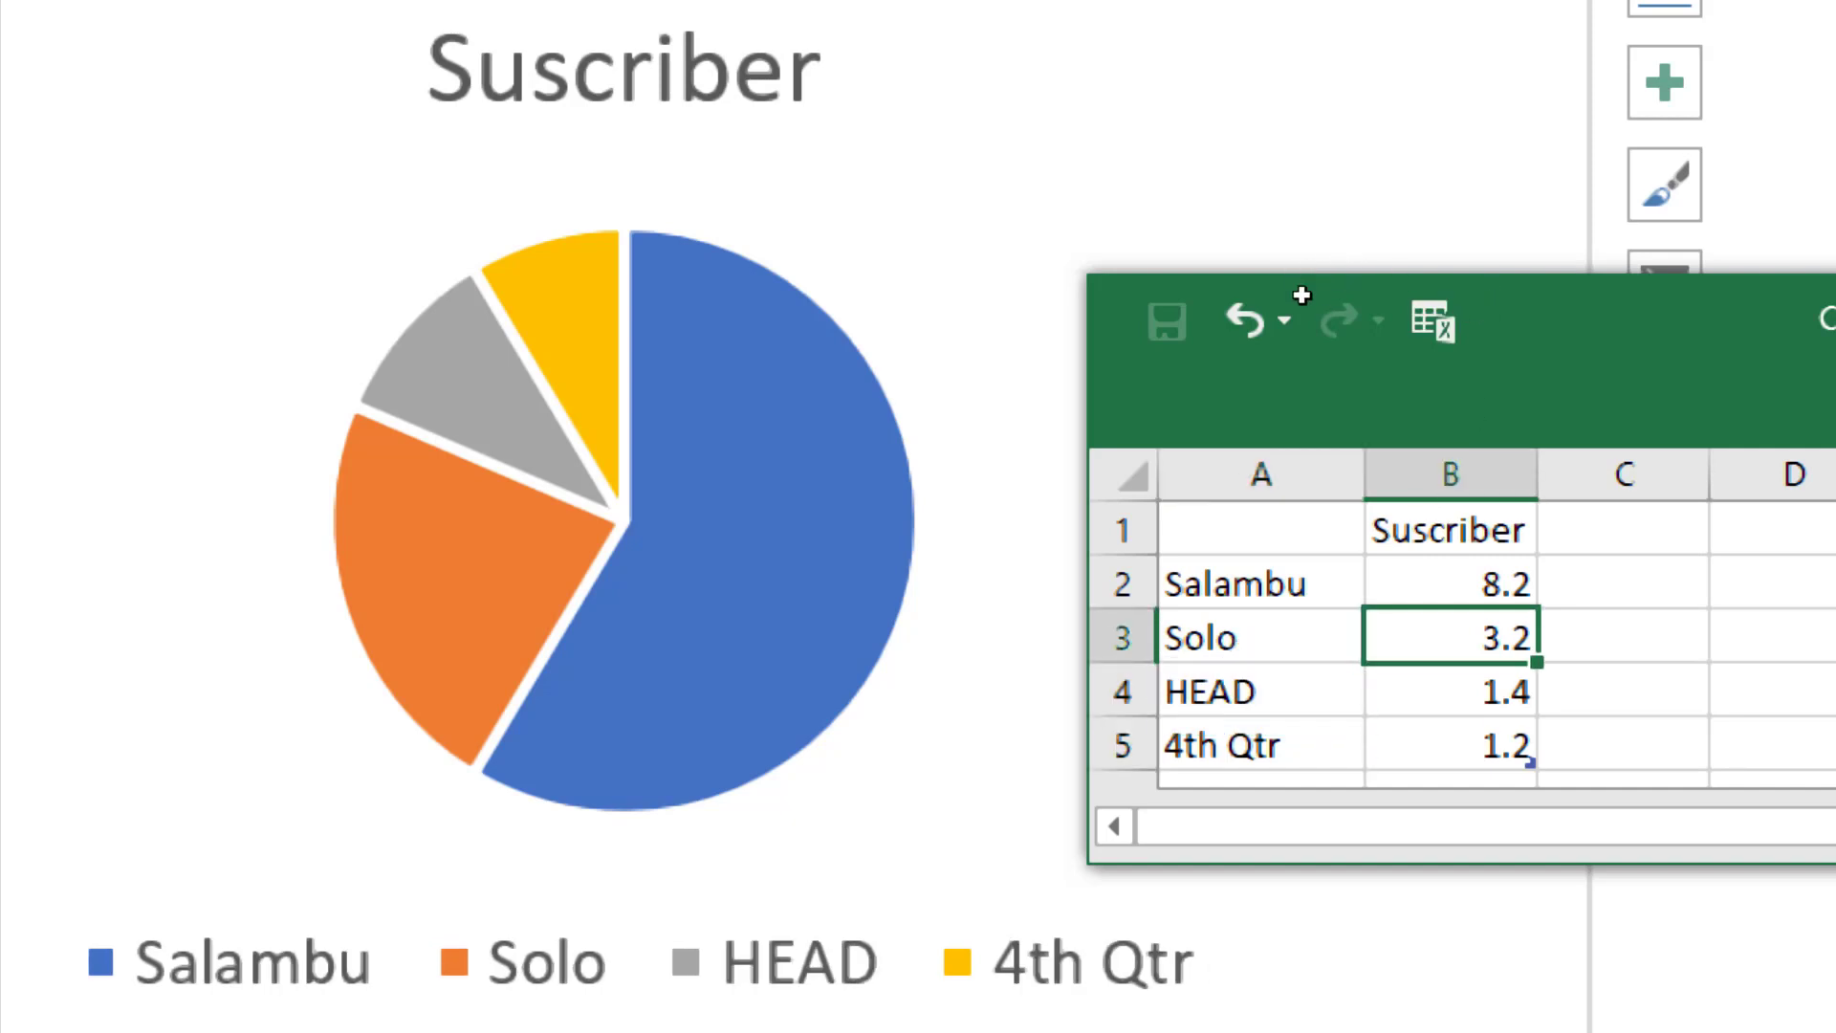
key(ctrl+Home)
key(Right)
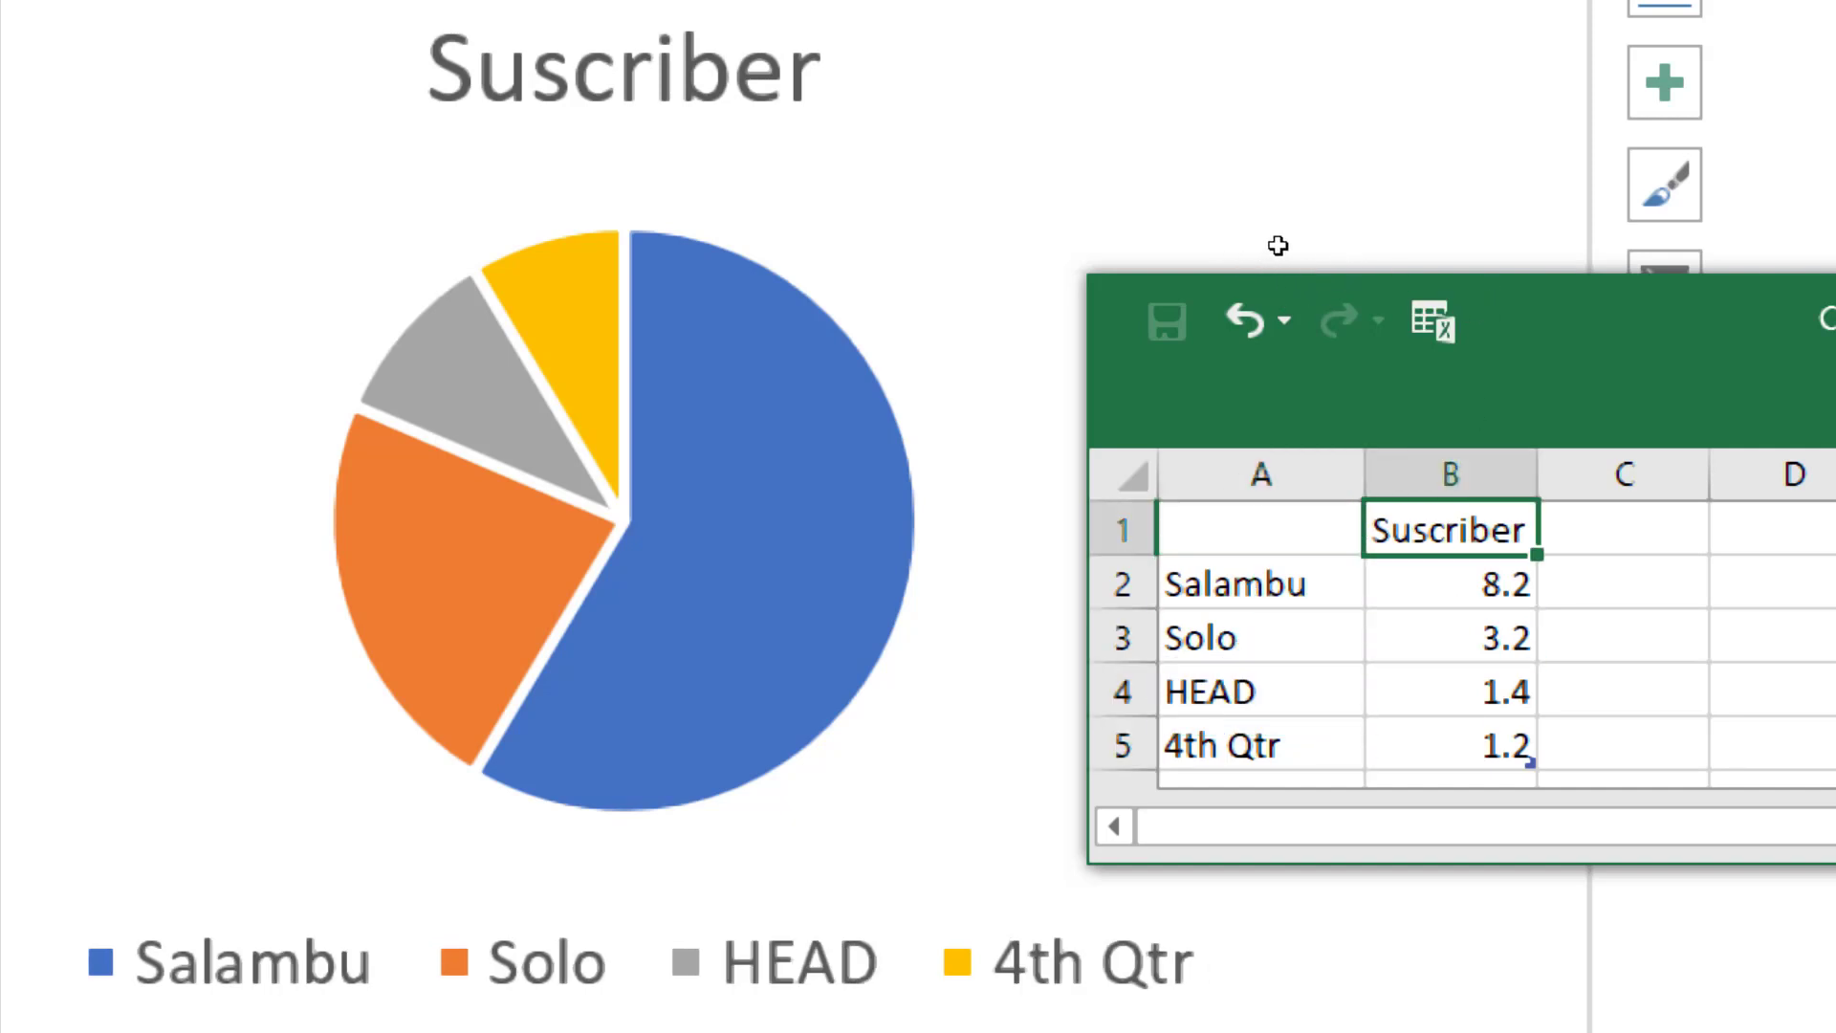
double_click(1413, 531)
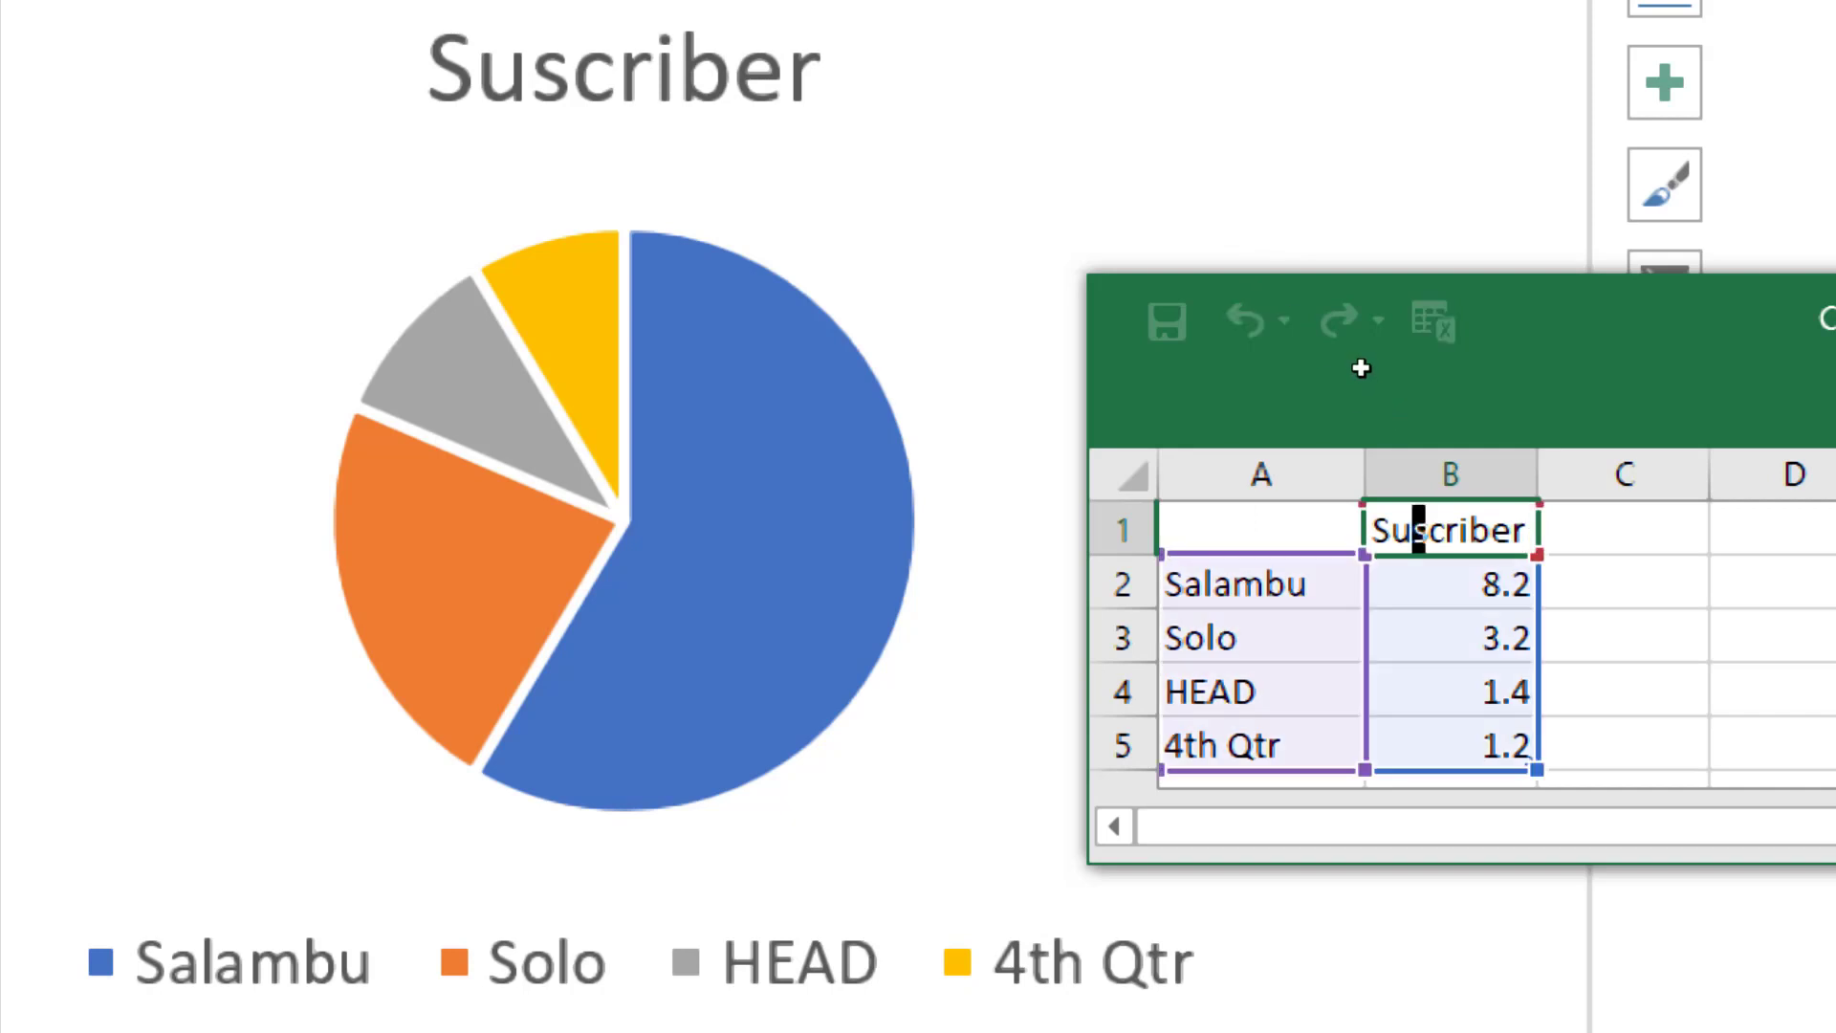
drag(1536, 769, 1536, 716)
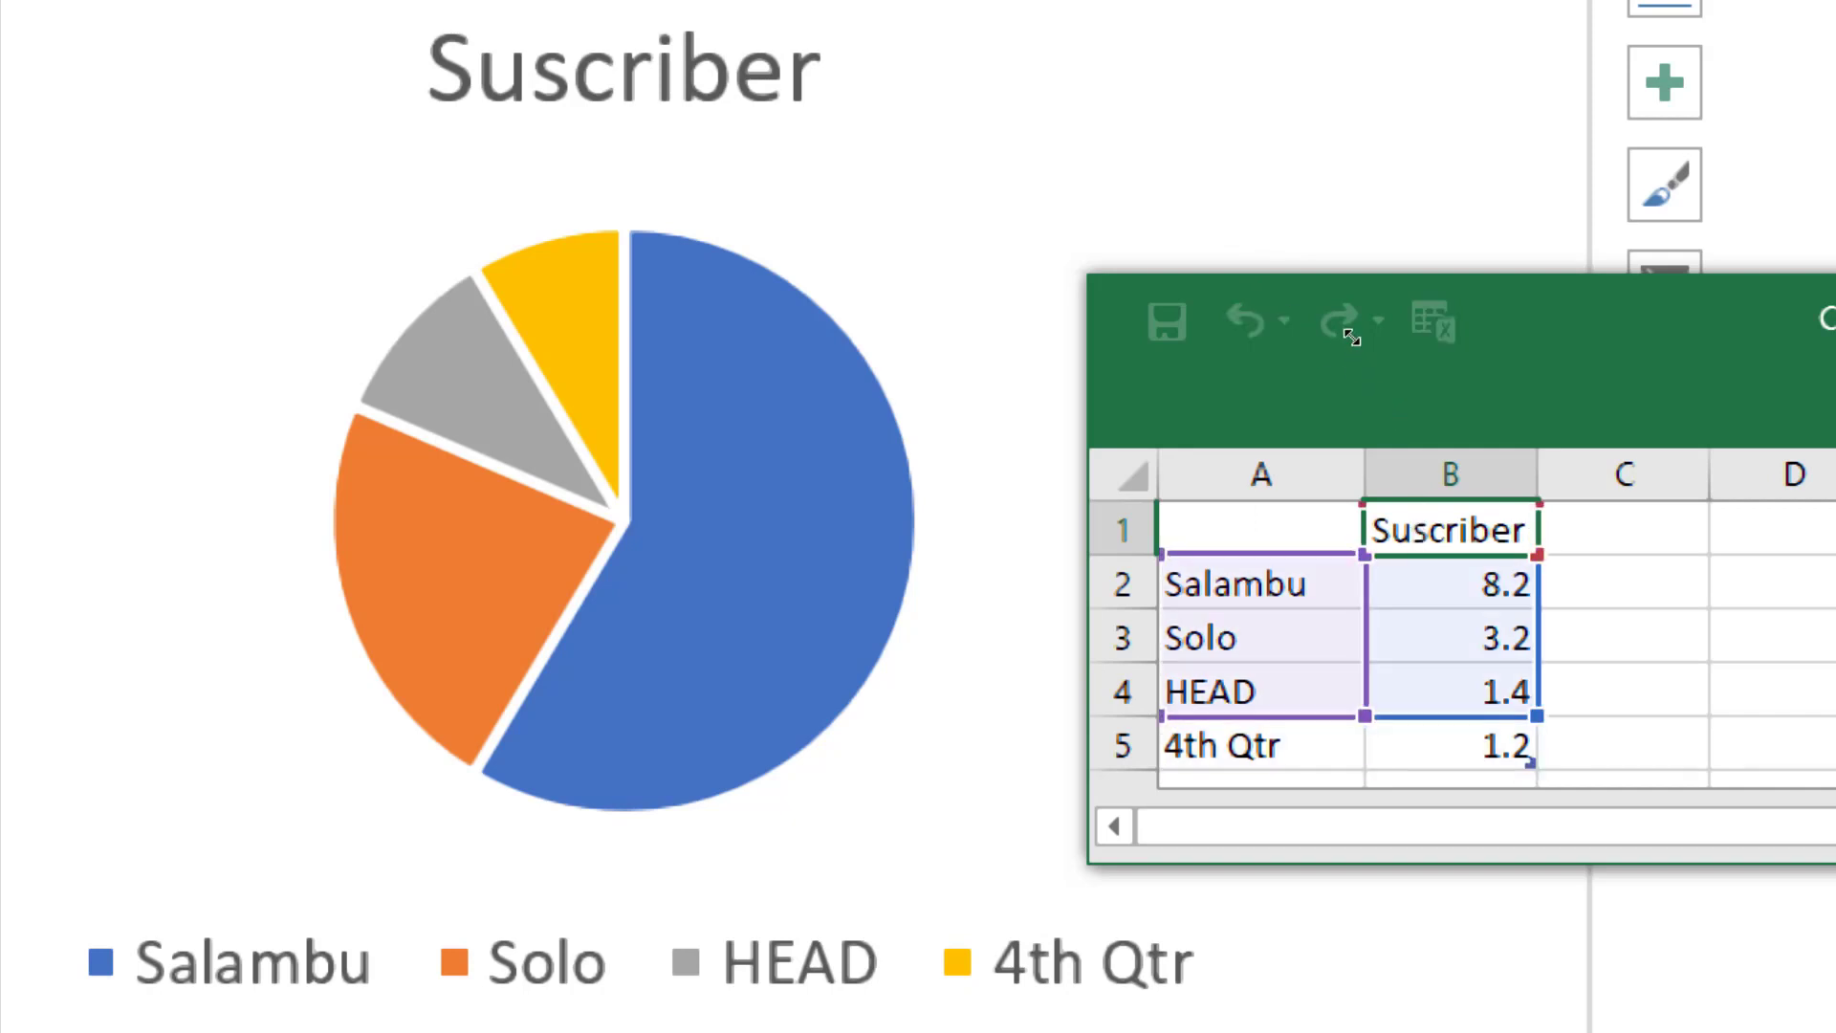
key(Return)
Step: Set the Suscriber value for Salambu to 60
key(Down)
key(Down)
key(Up)
key(Up)
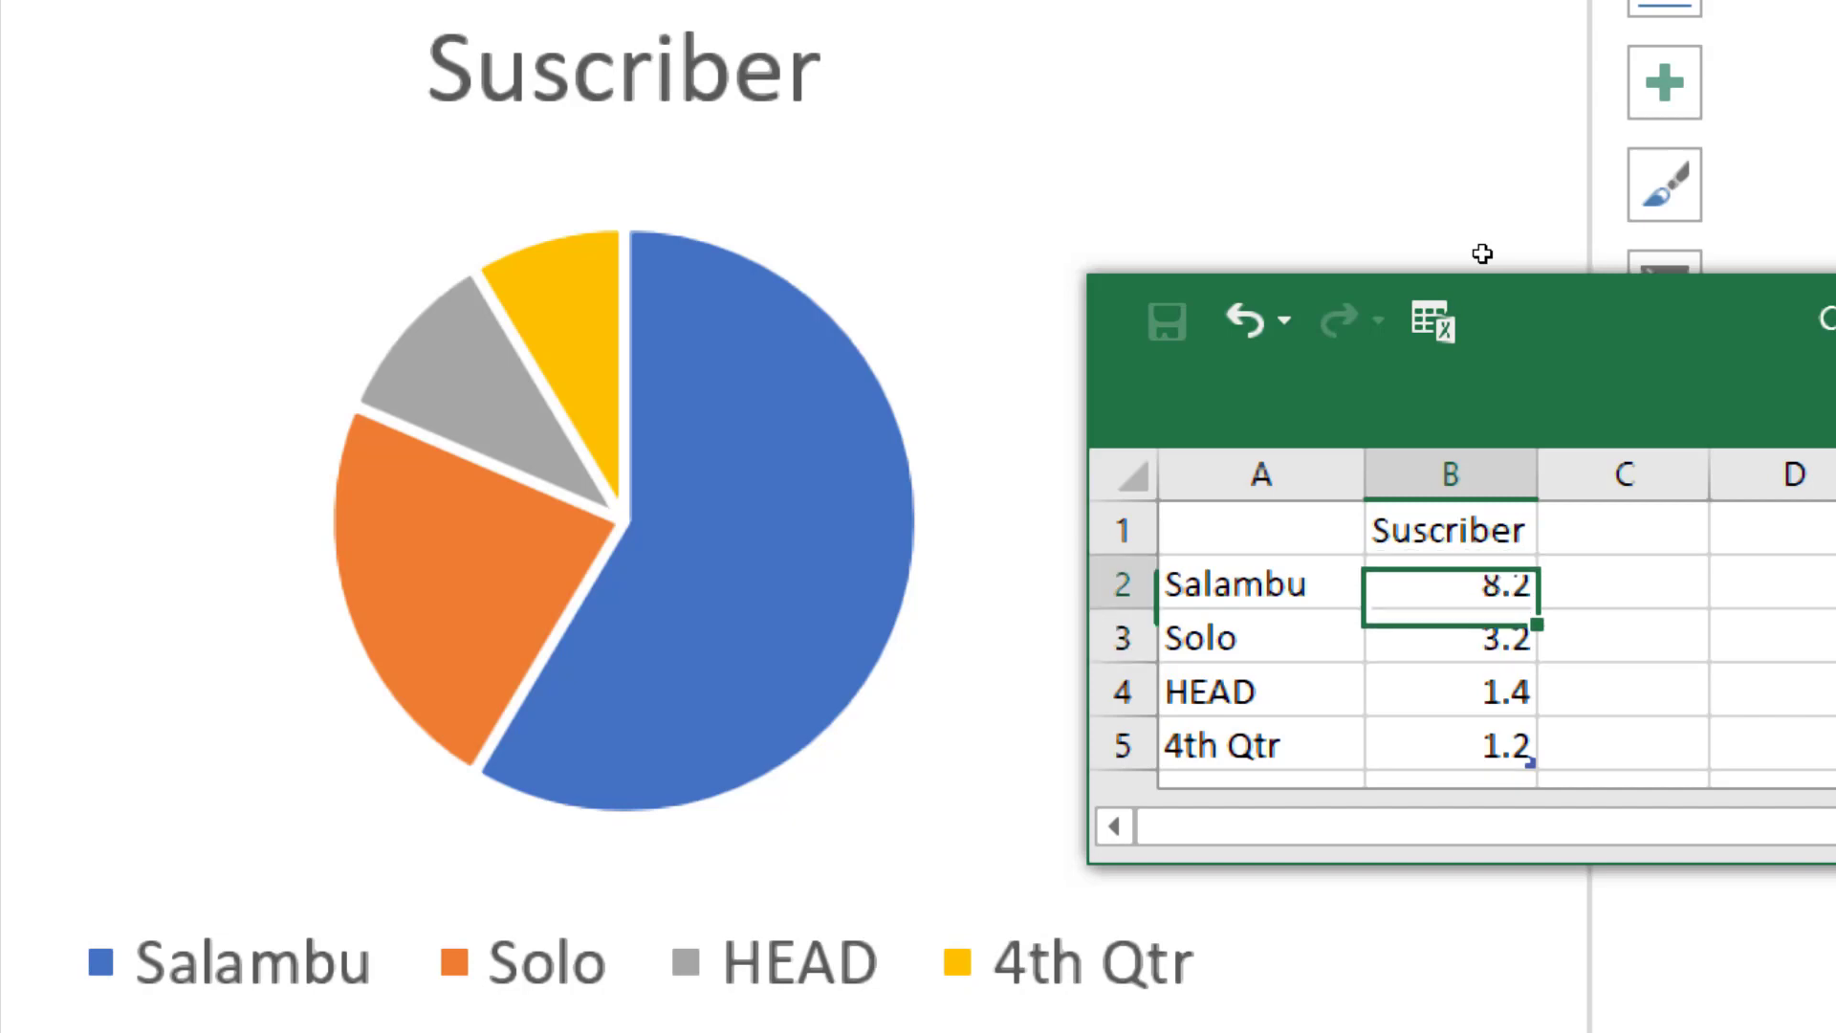
key(F2)
key(BackSpace)
key(BackSpace)
key(BackSpace)
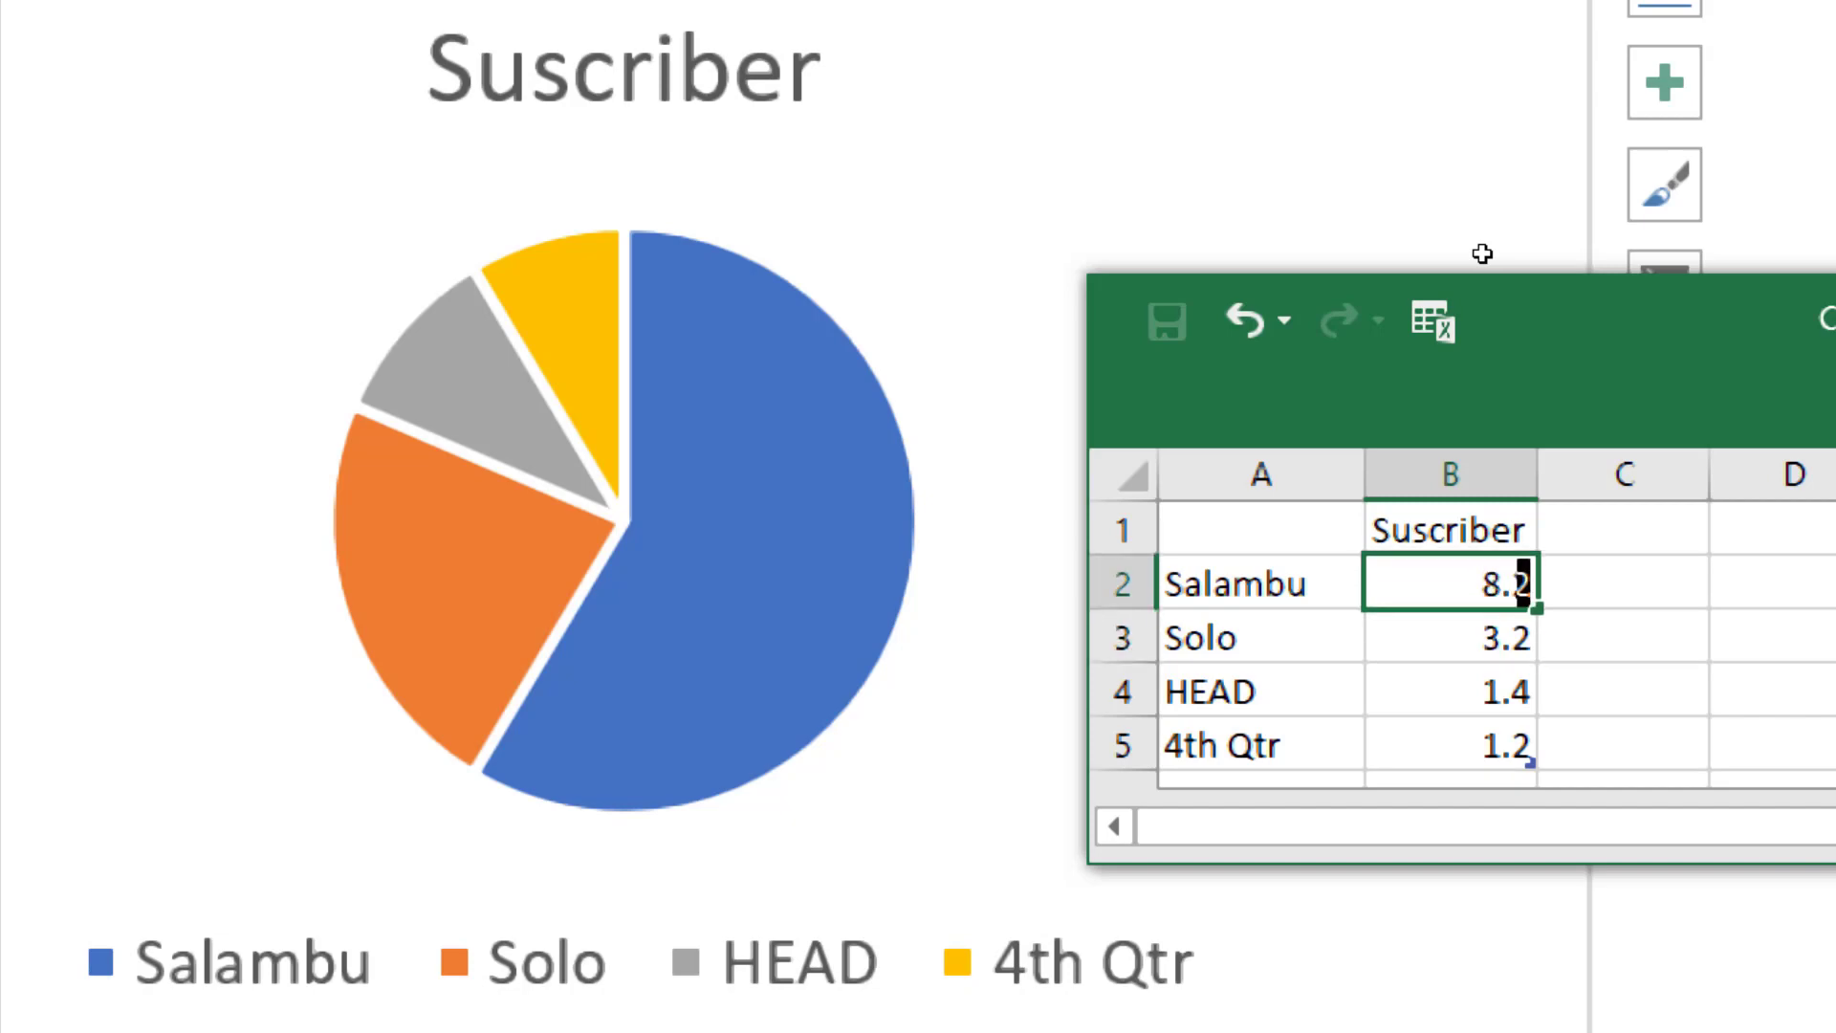
text(60)
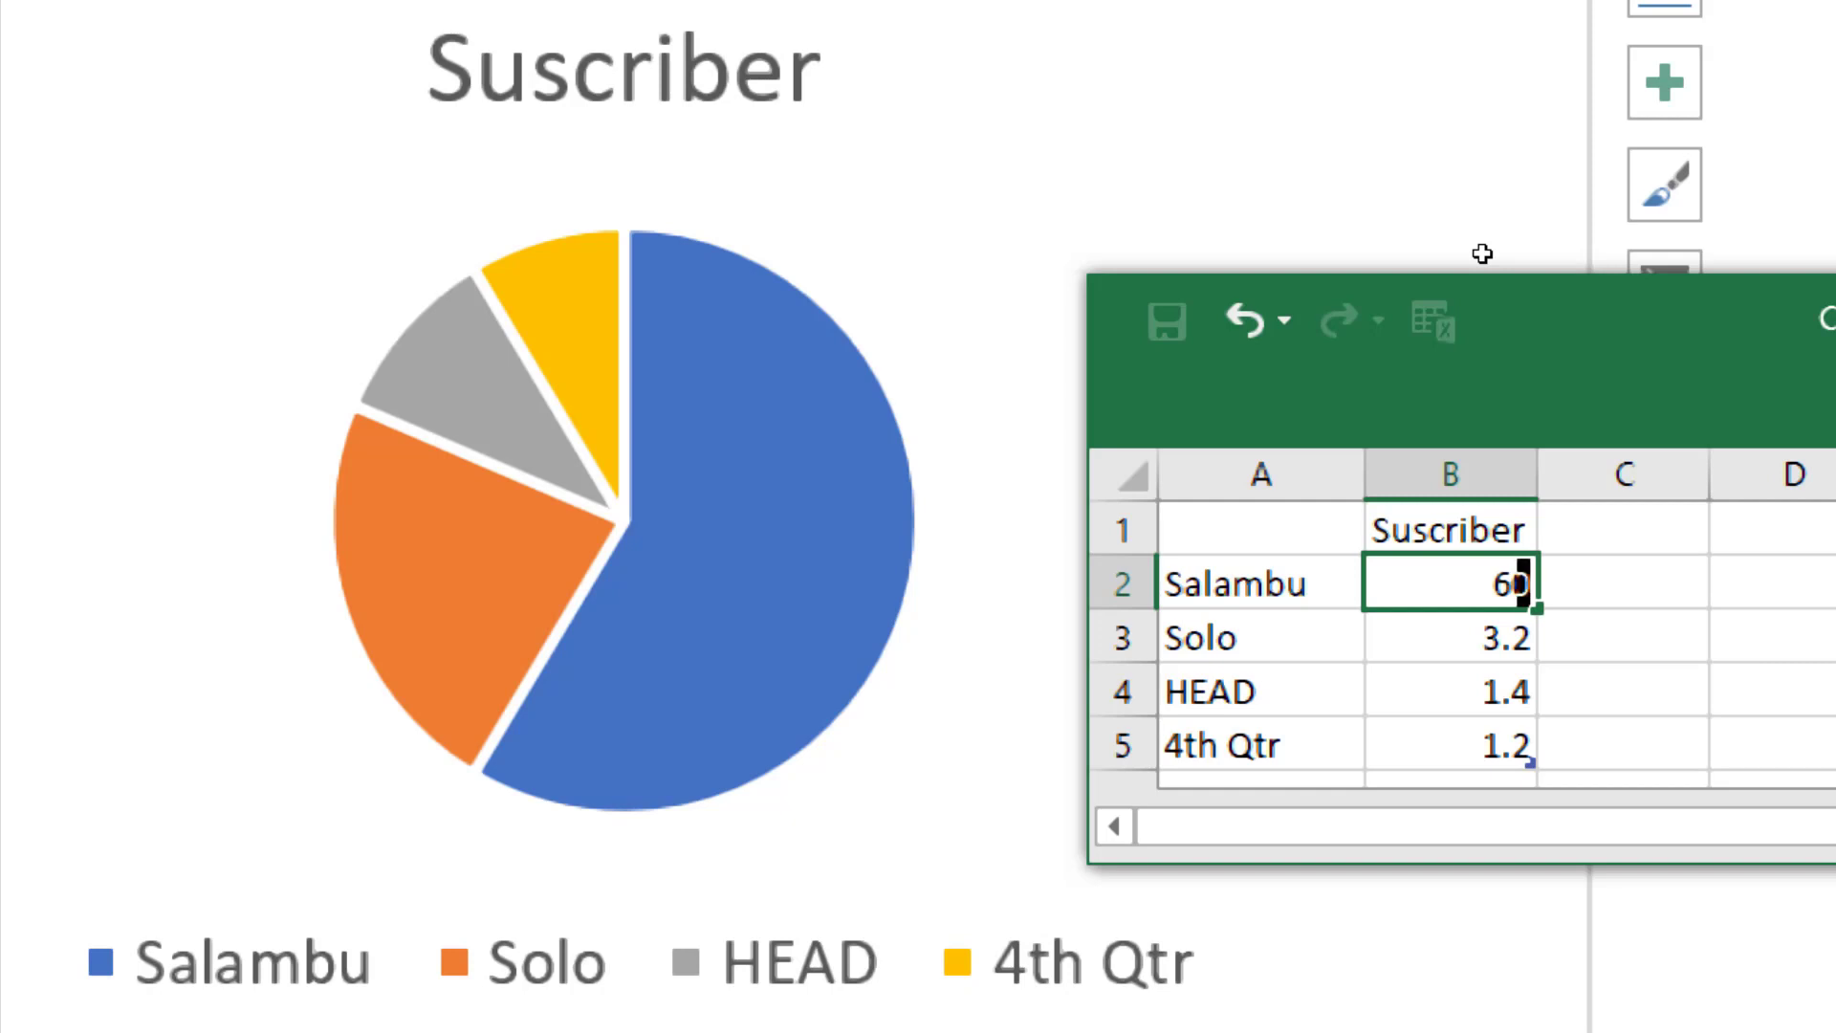
key(Return)
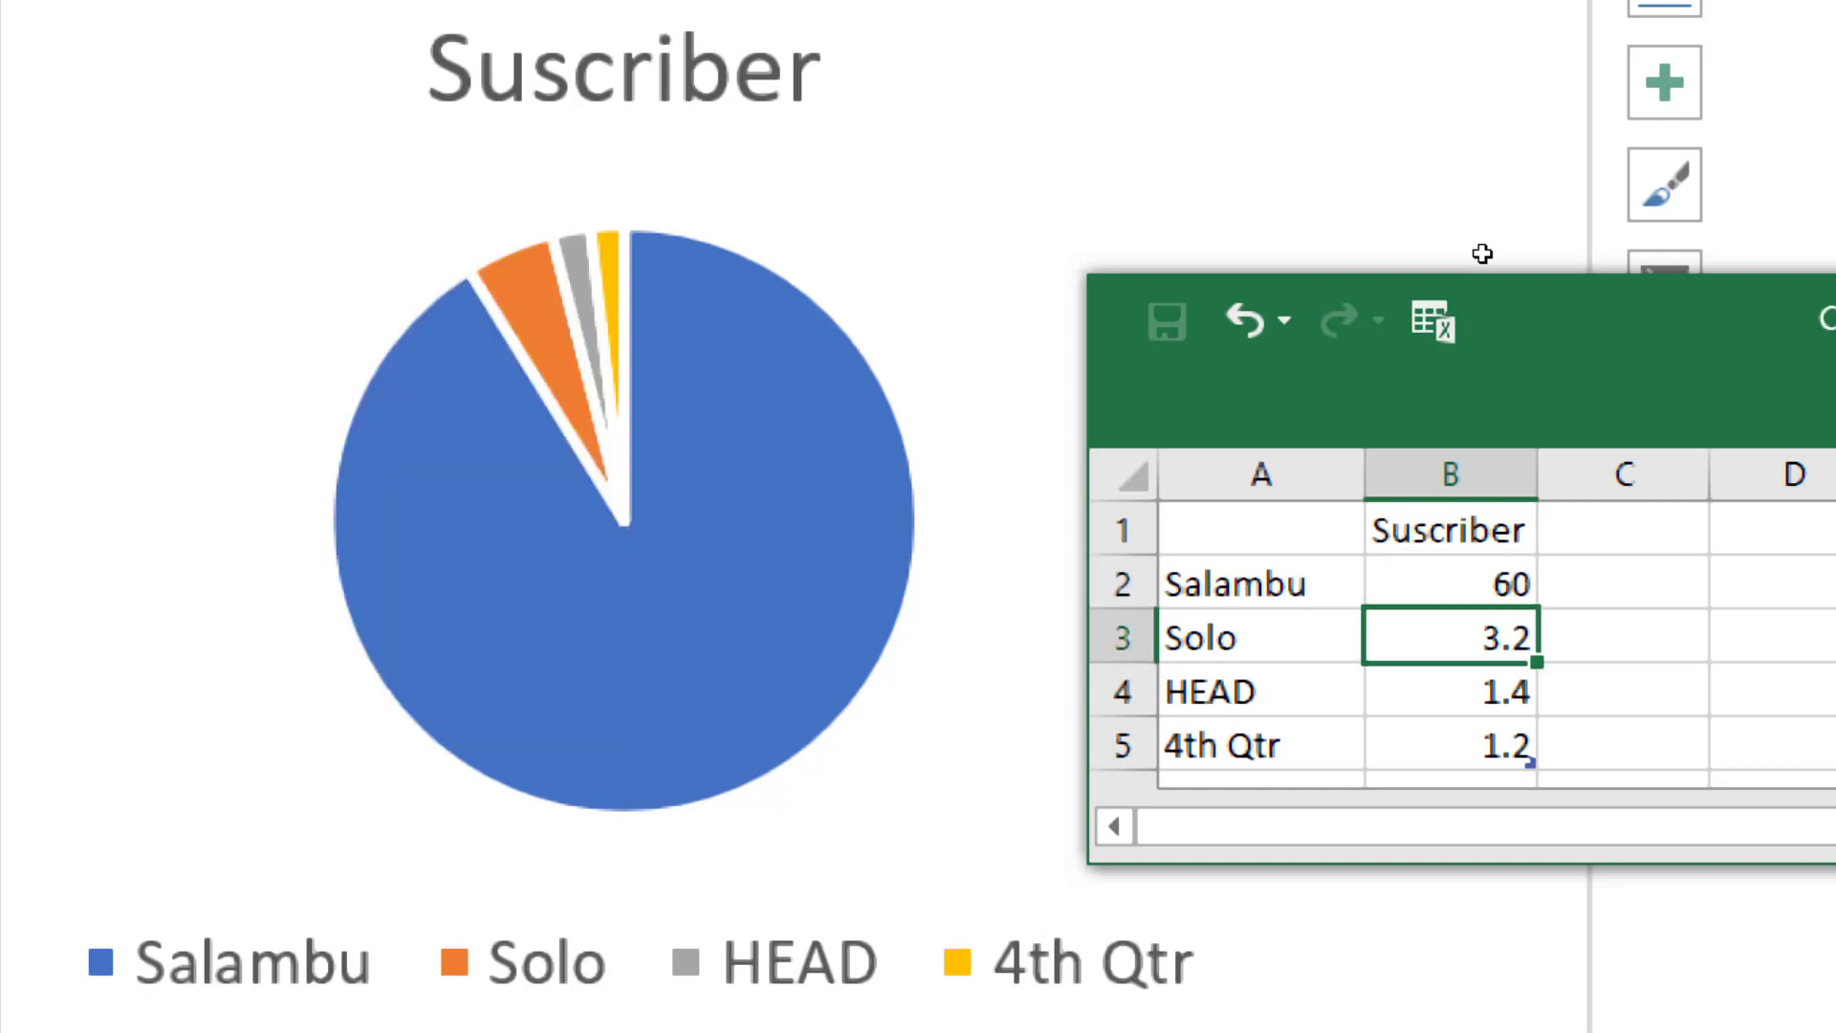
Step: Set the Suscriber values for Solo and HEAD to 20 each
text(20)
key(Return)
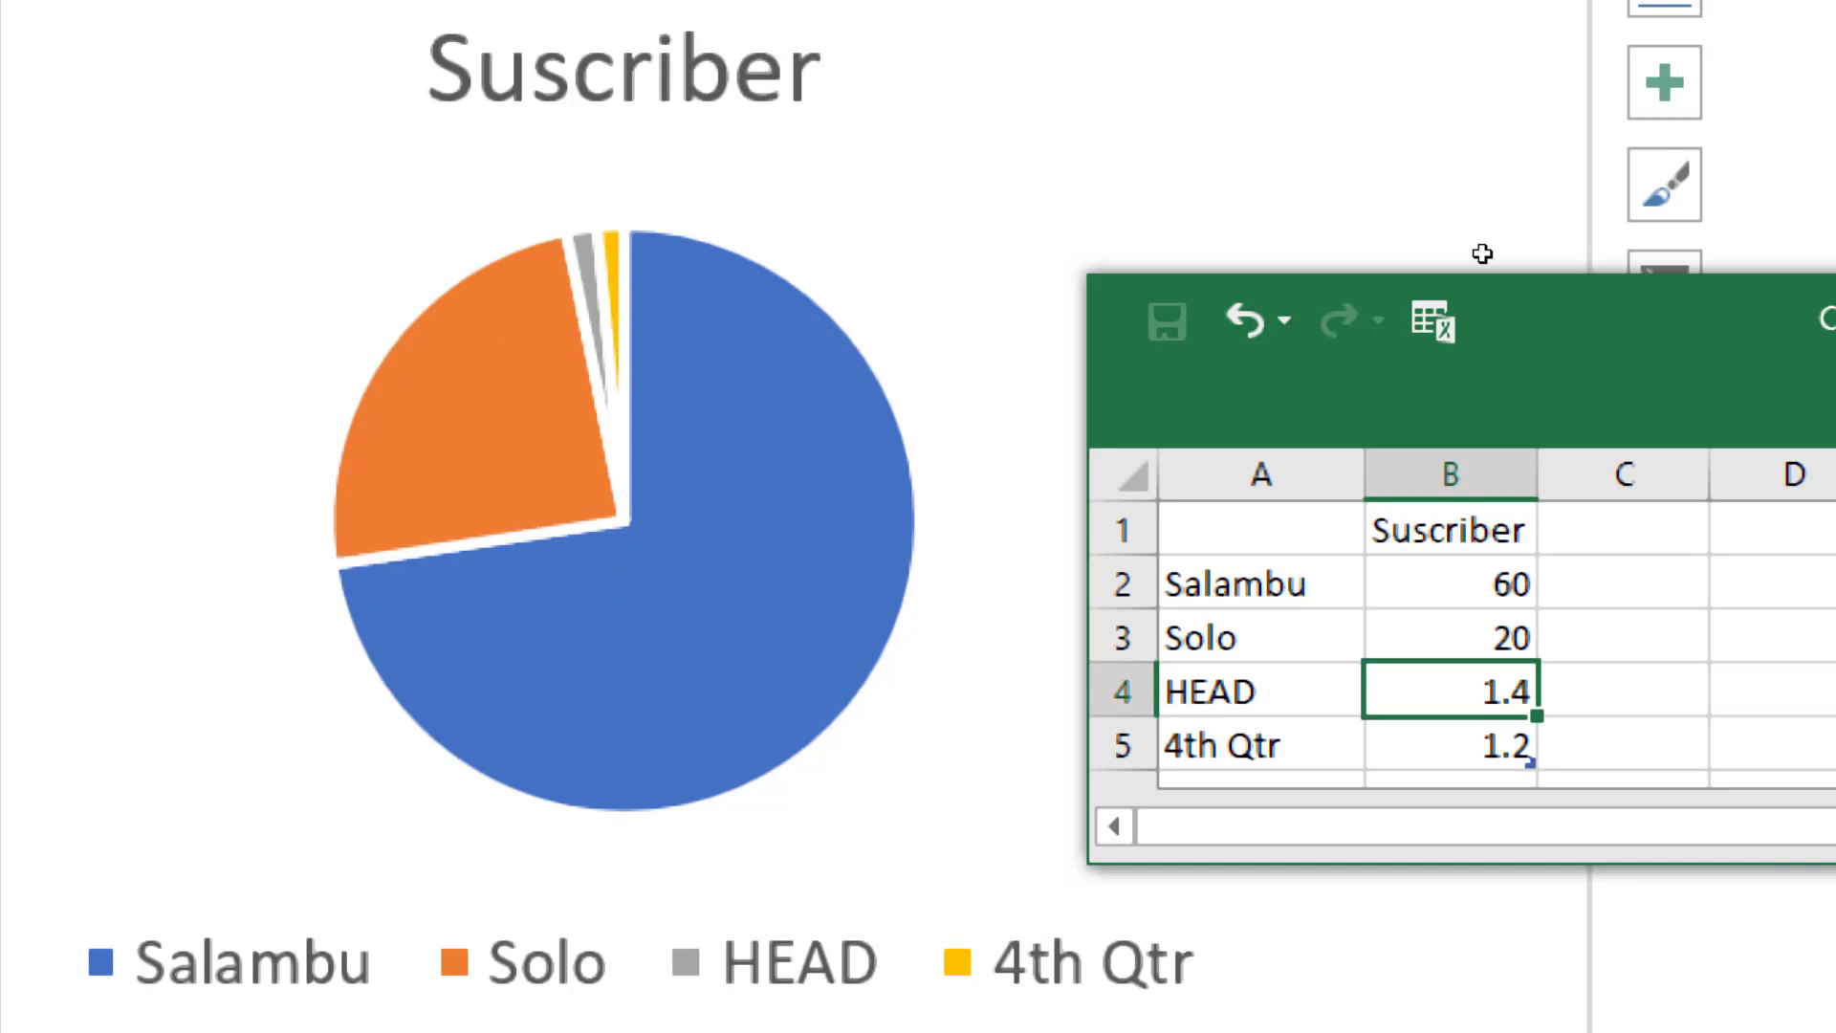
text(20)
key(Return)
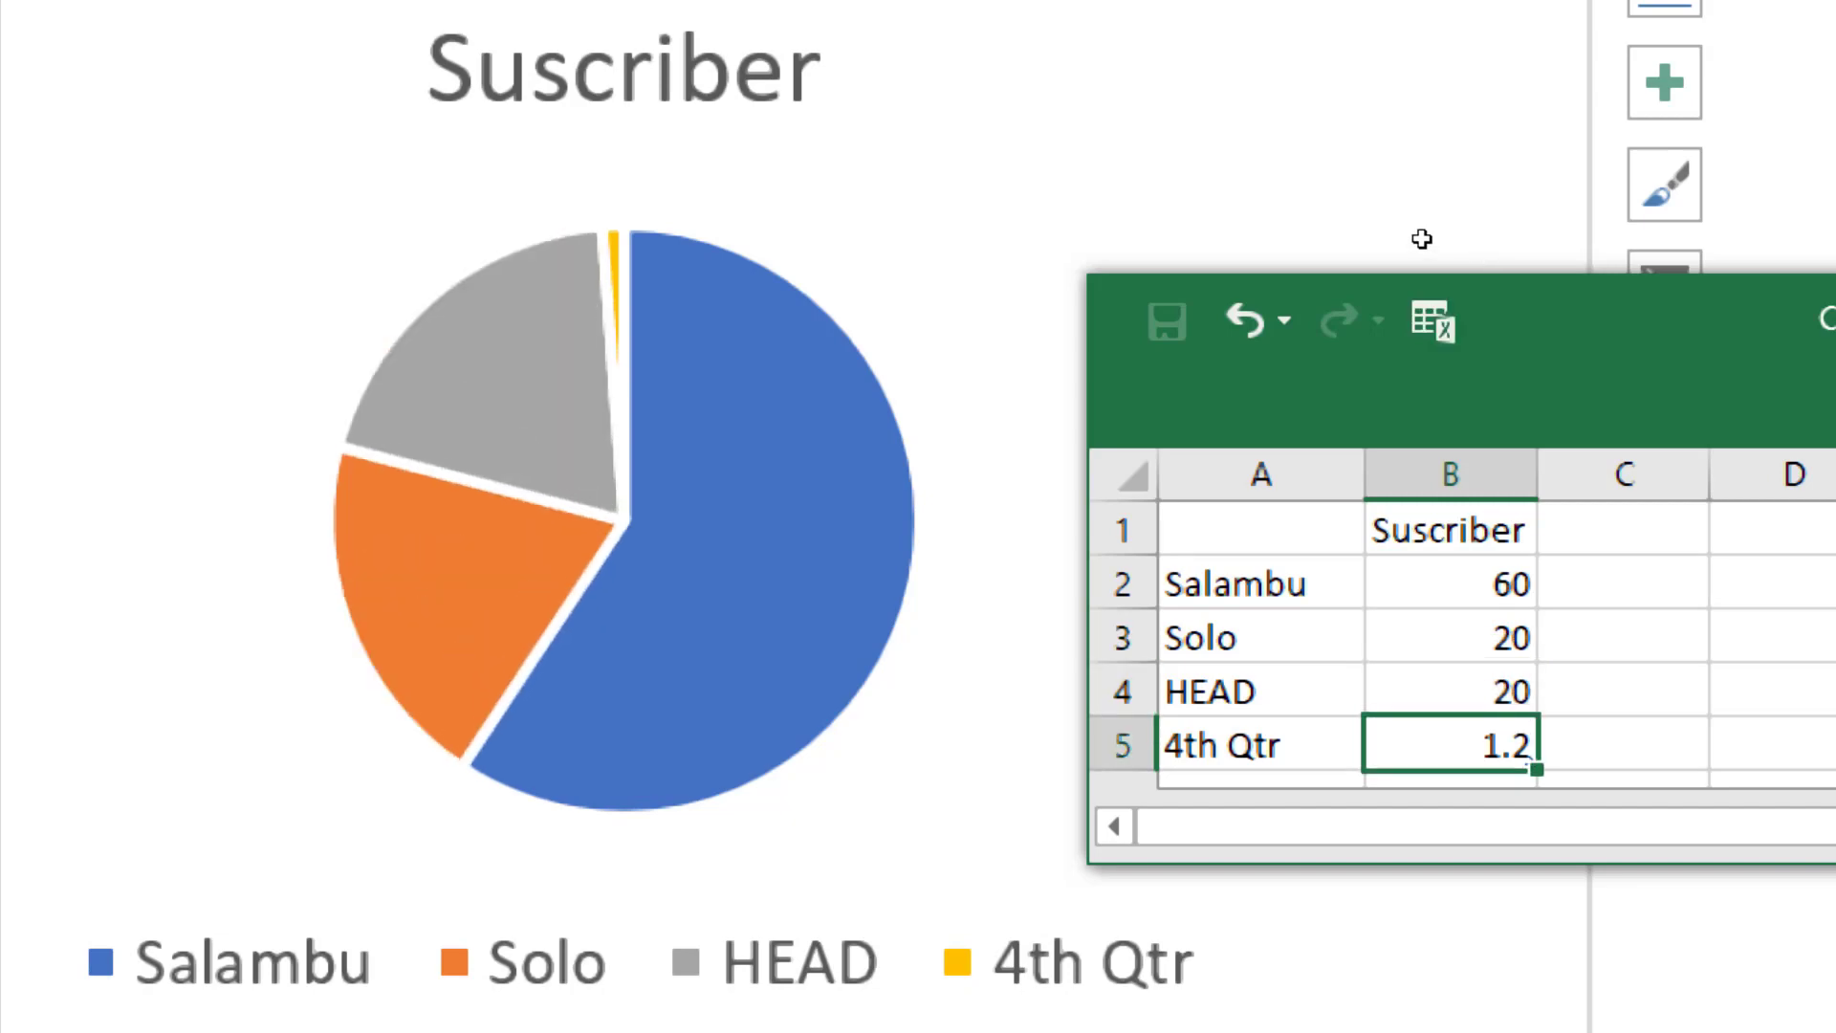
Step: Reduce the chart's data range to Salambu, Solo and HEAD, leaving out 4th Qtr, and close the chart data
key(Left)
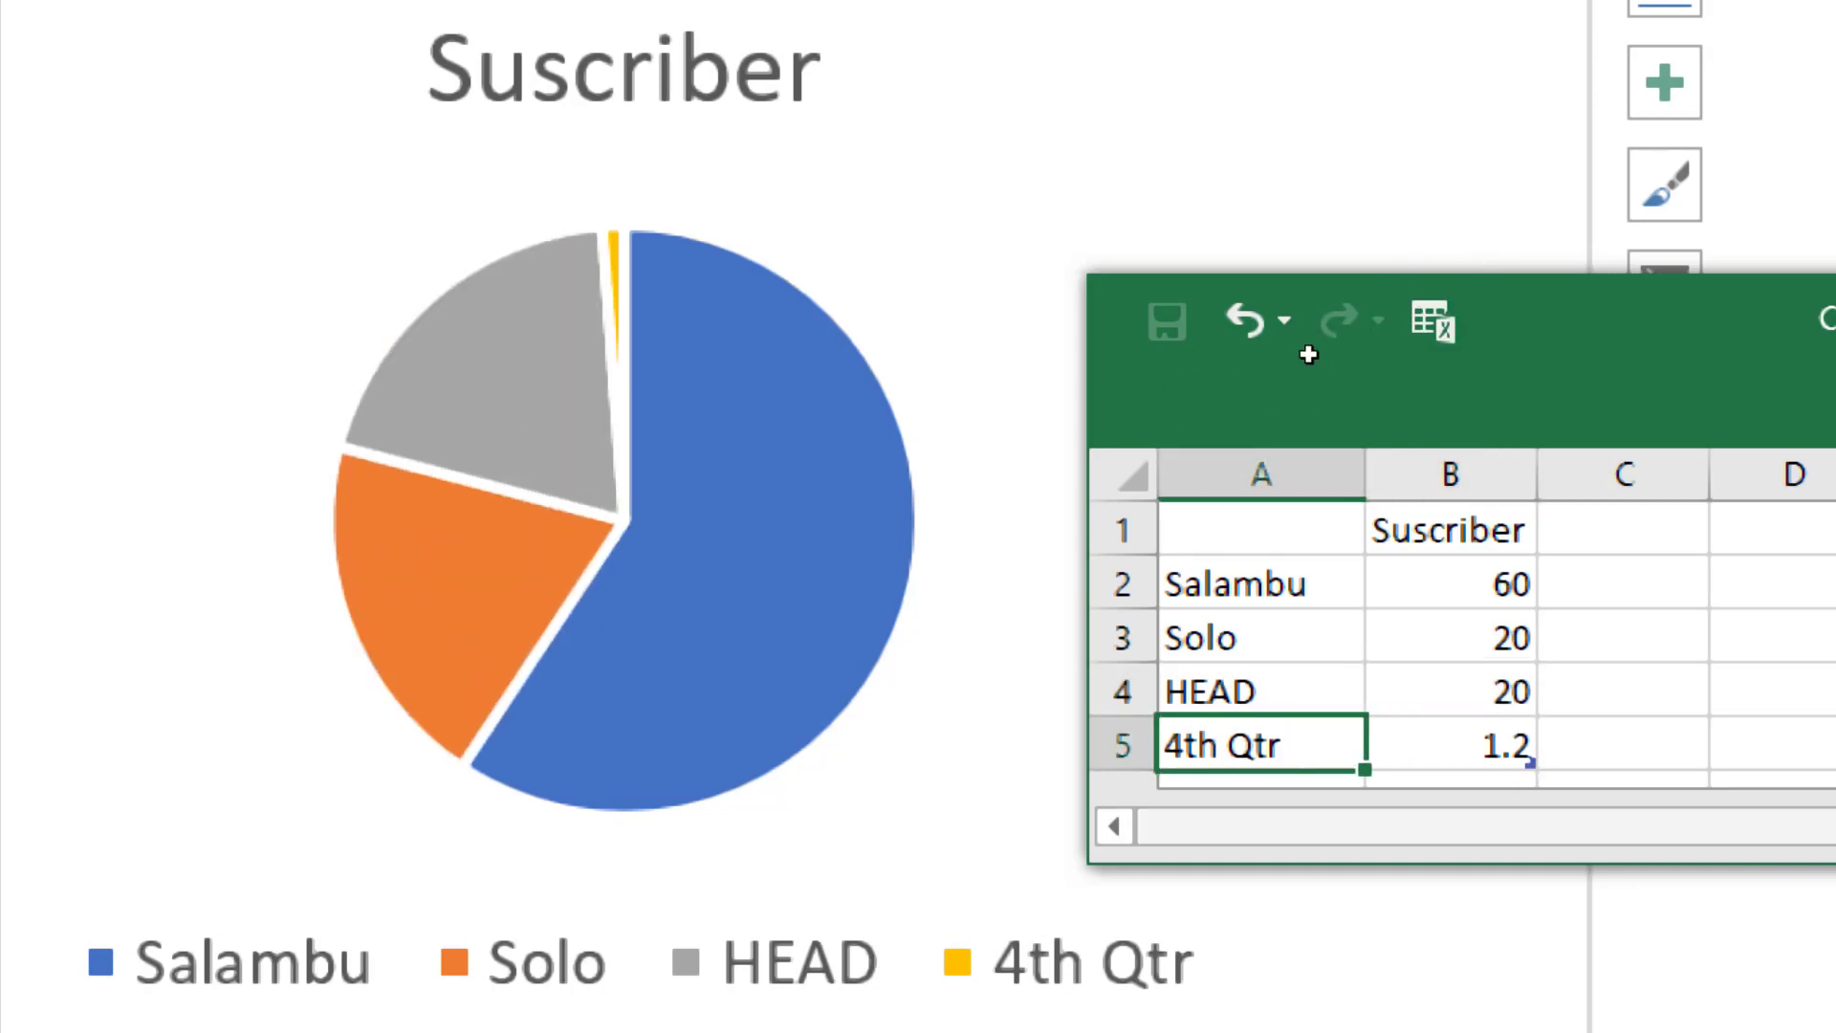
click(1450, 530)
click(1624, 636)
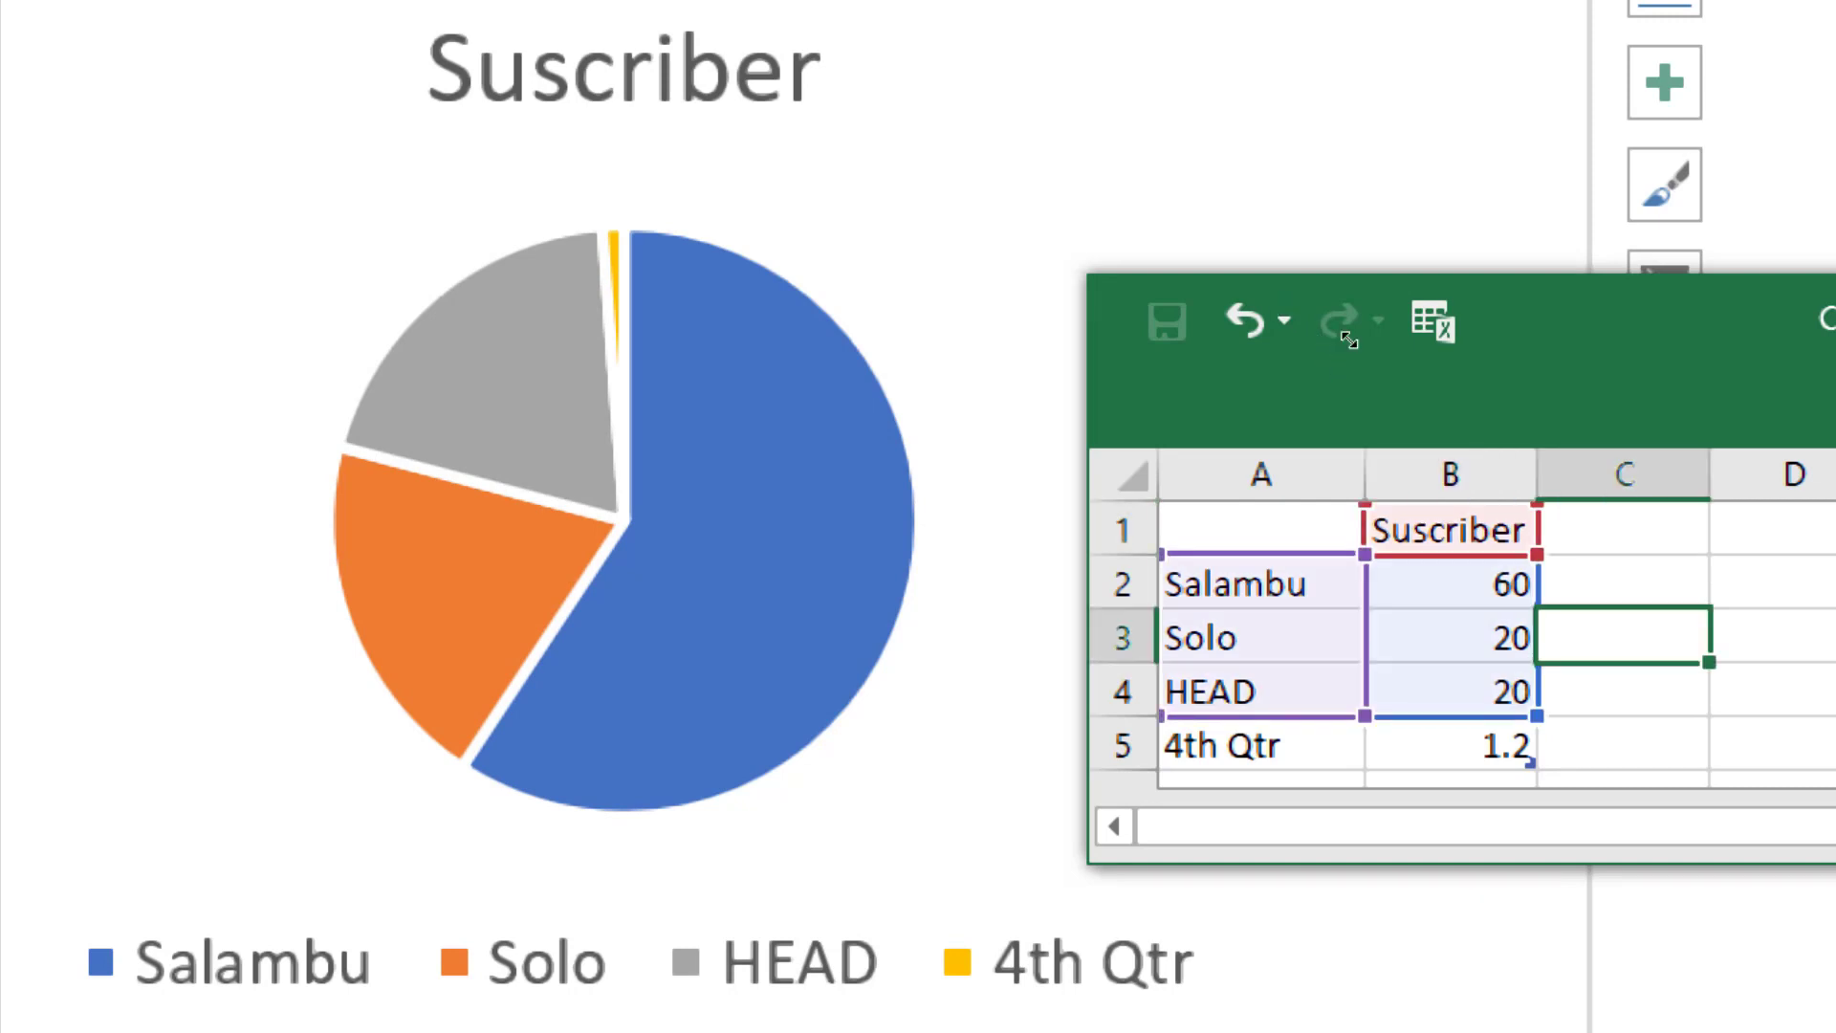
drag(1536, 769, 1537, 715)
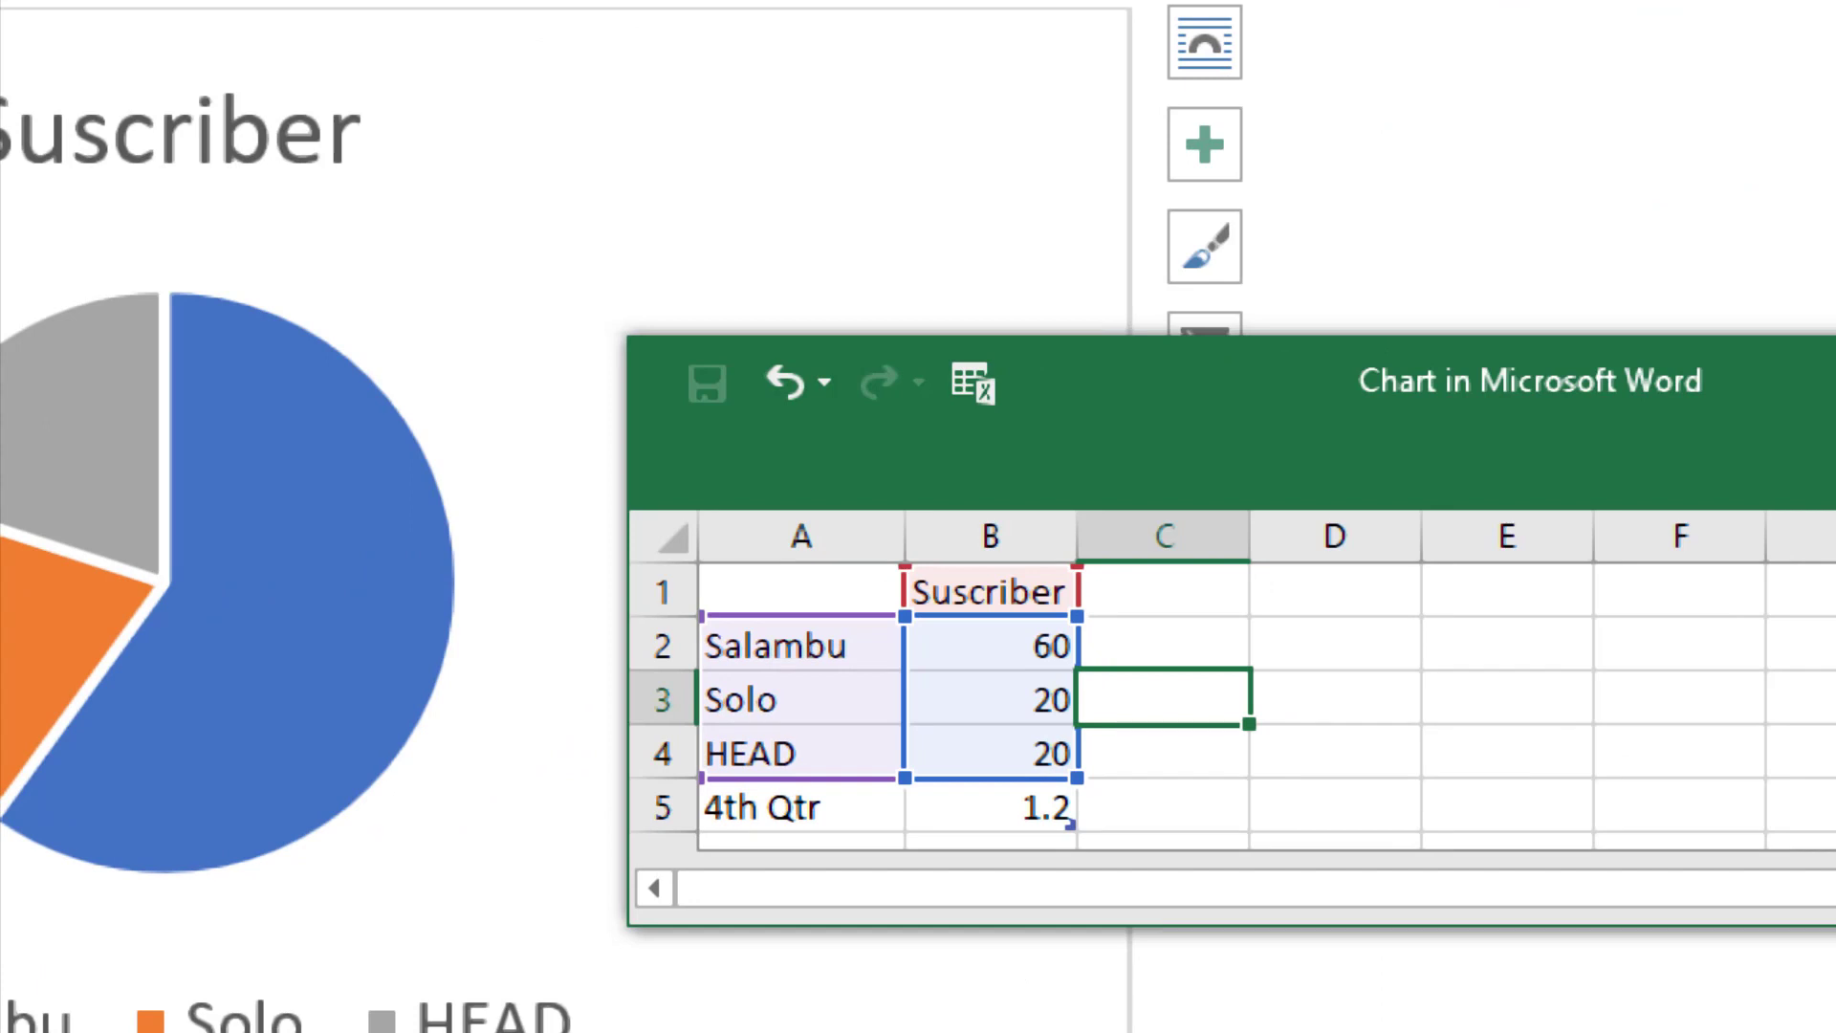
click(1835, 380)
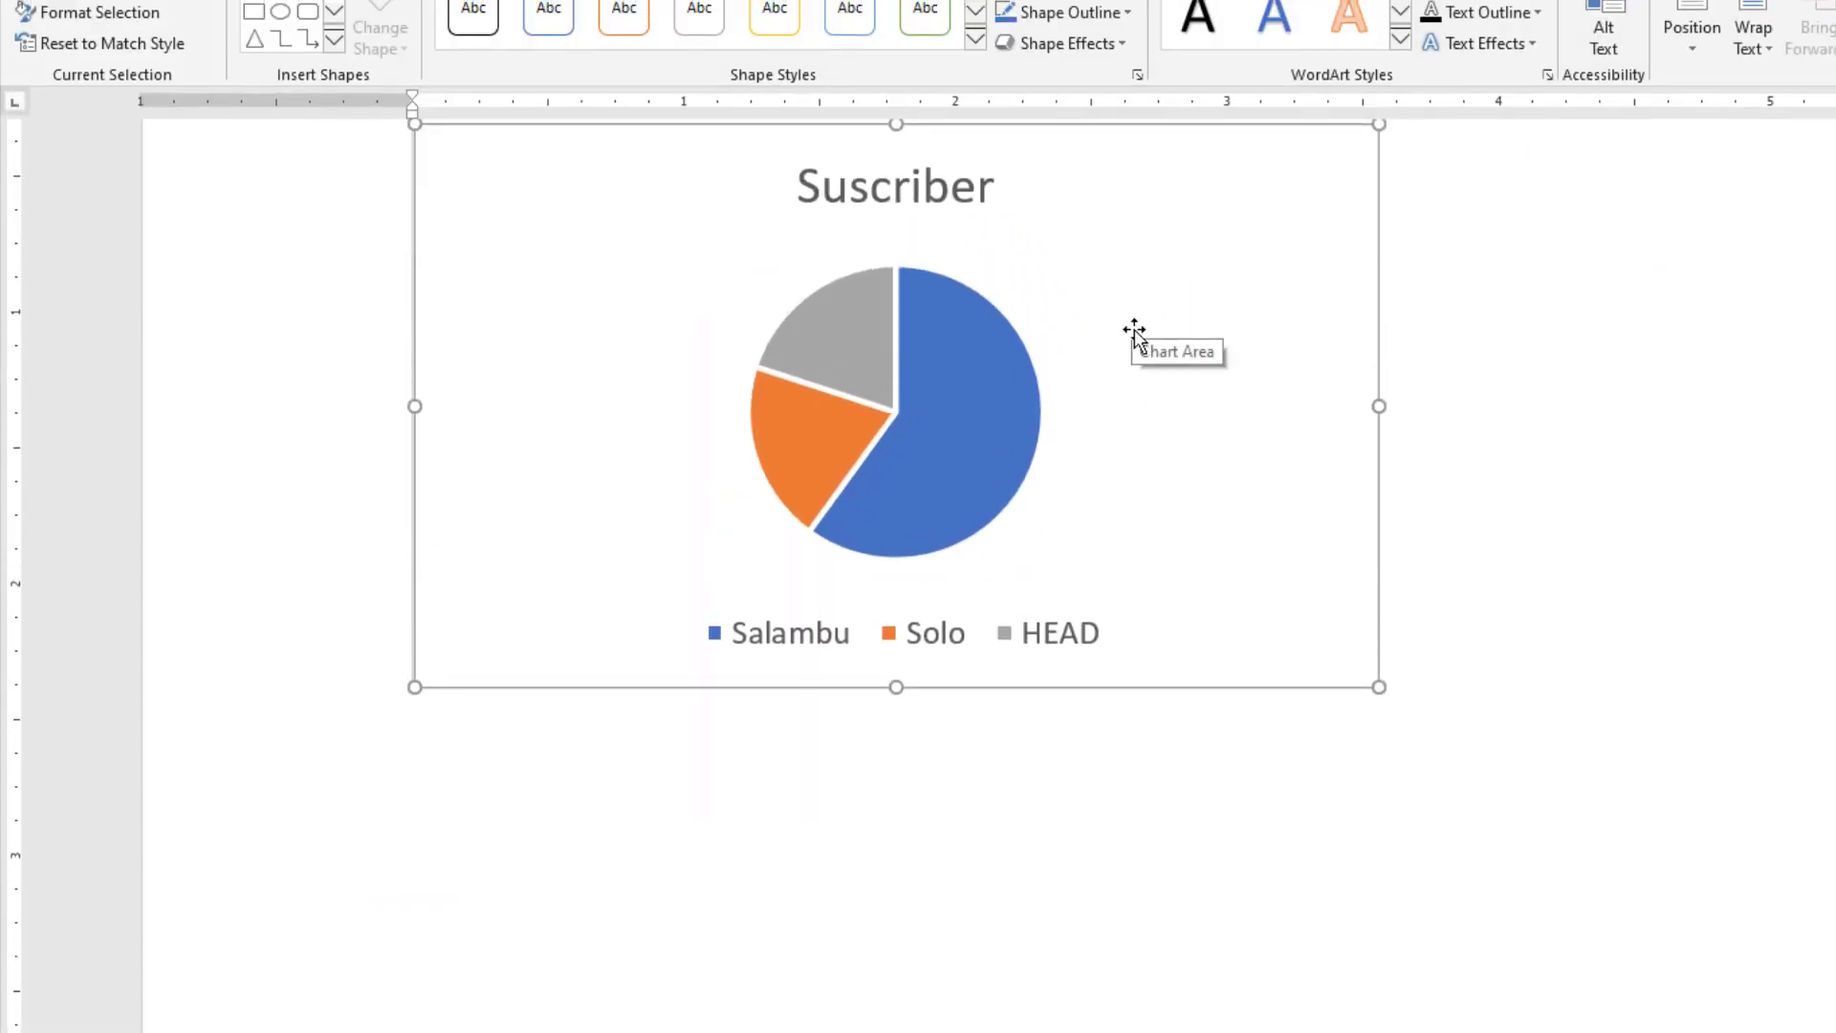
Step: Open the pie chart's data for editing from the chart area
scroll(1134, 330, up, 3)
right_click(1052, 497)
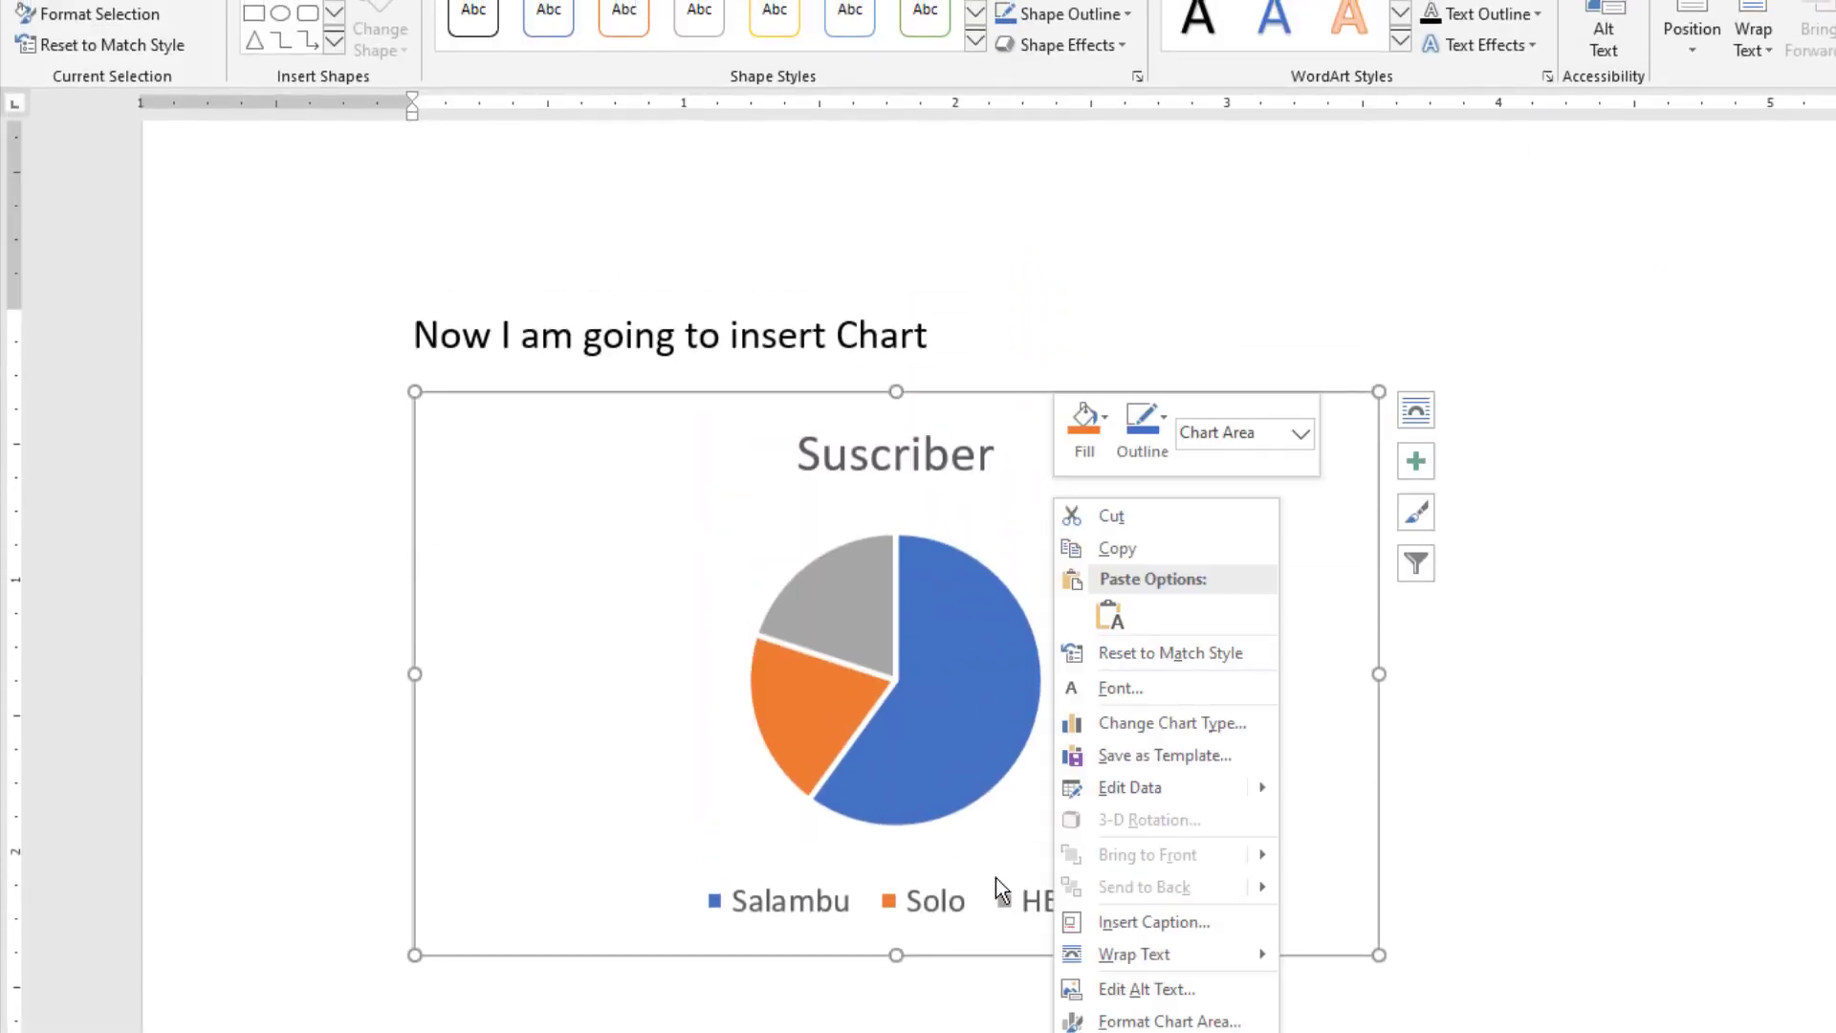
click(1174, 795)
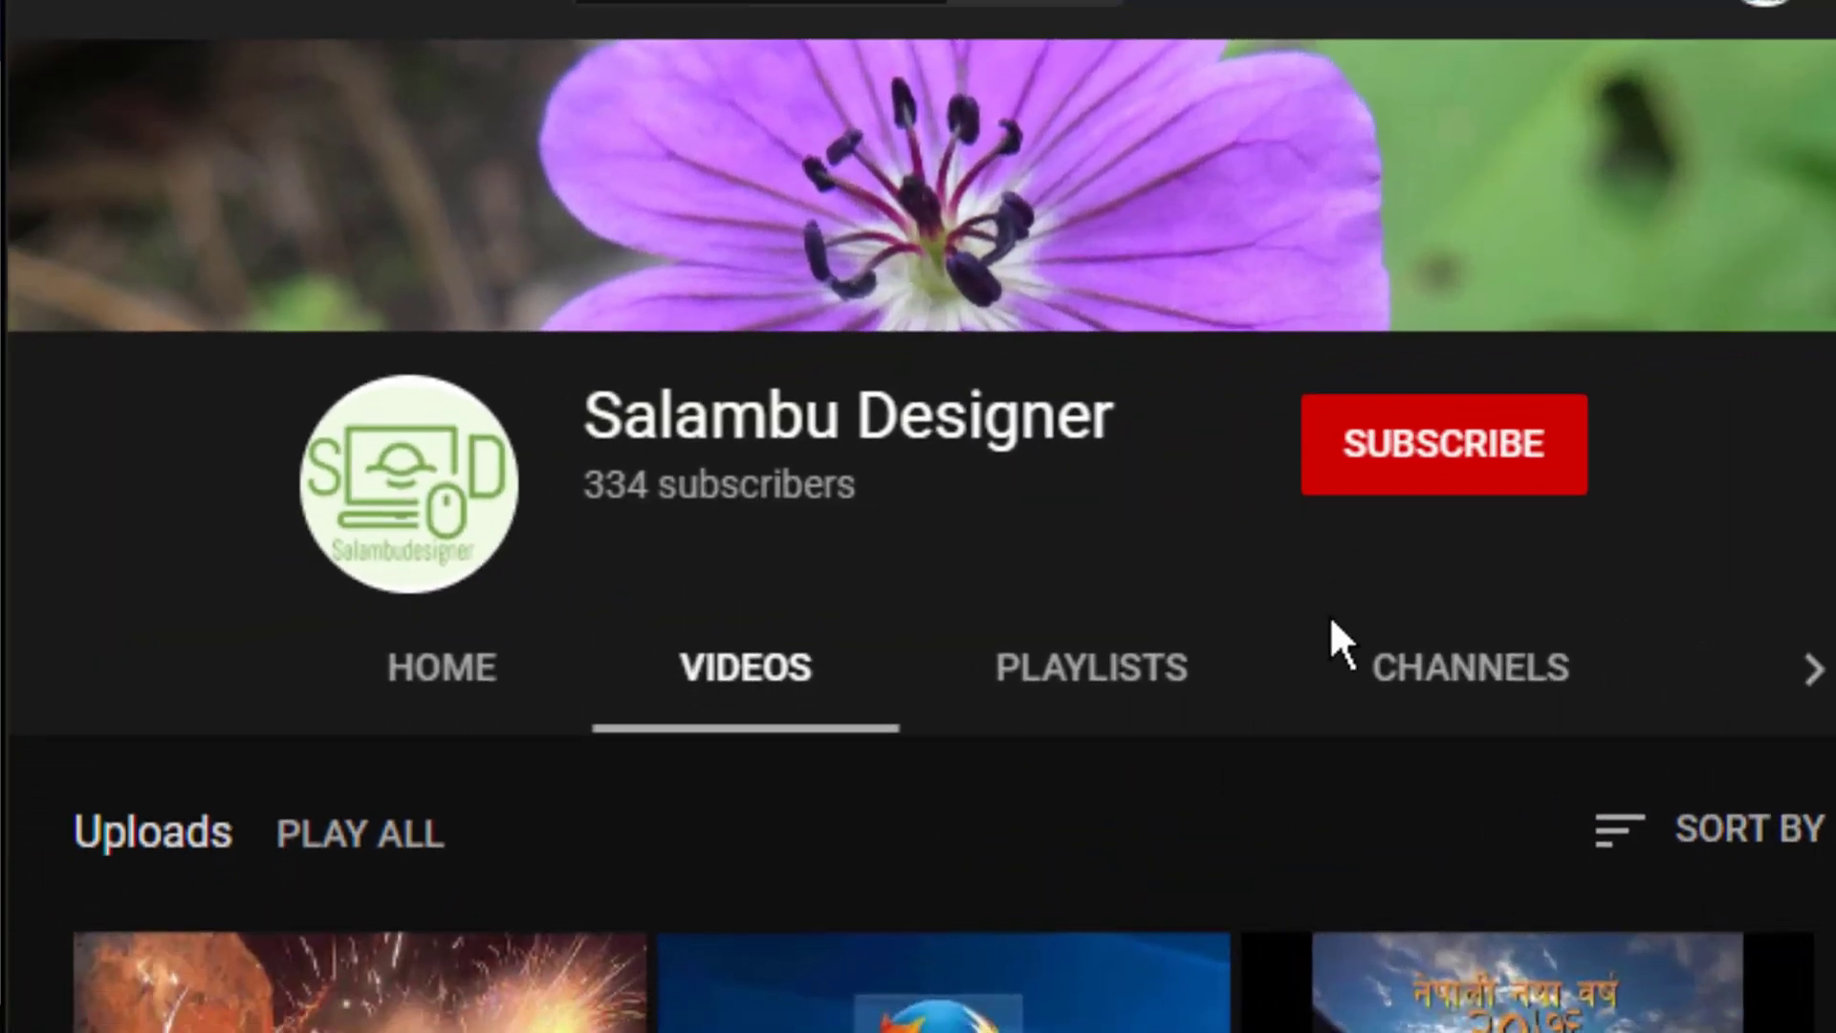
Step: Switch to YouTube, subscribe to the Salambu Designer channel and set its notifications to All
scroll(1334, 624, down, 3)
scroll(1334, 626, up, 3)
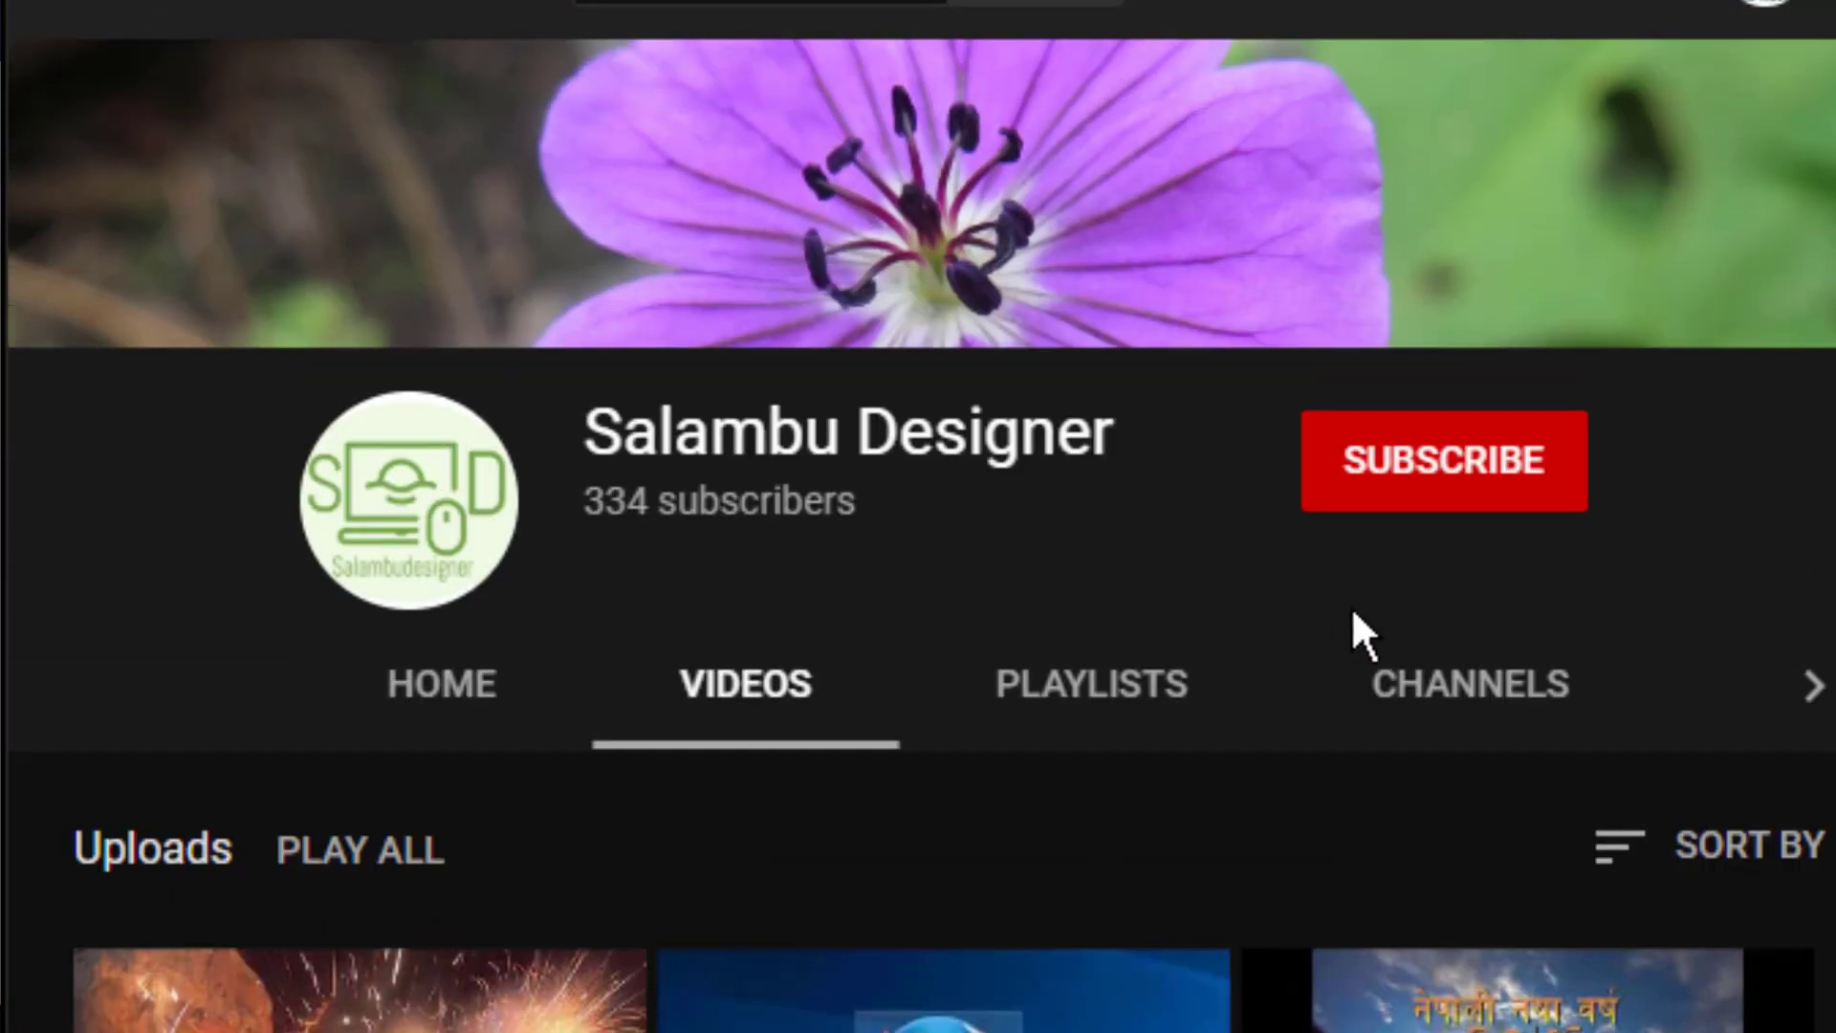
click(1463, 502)
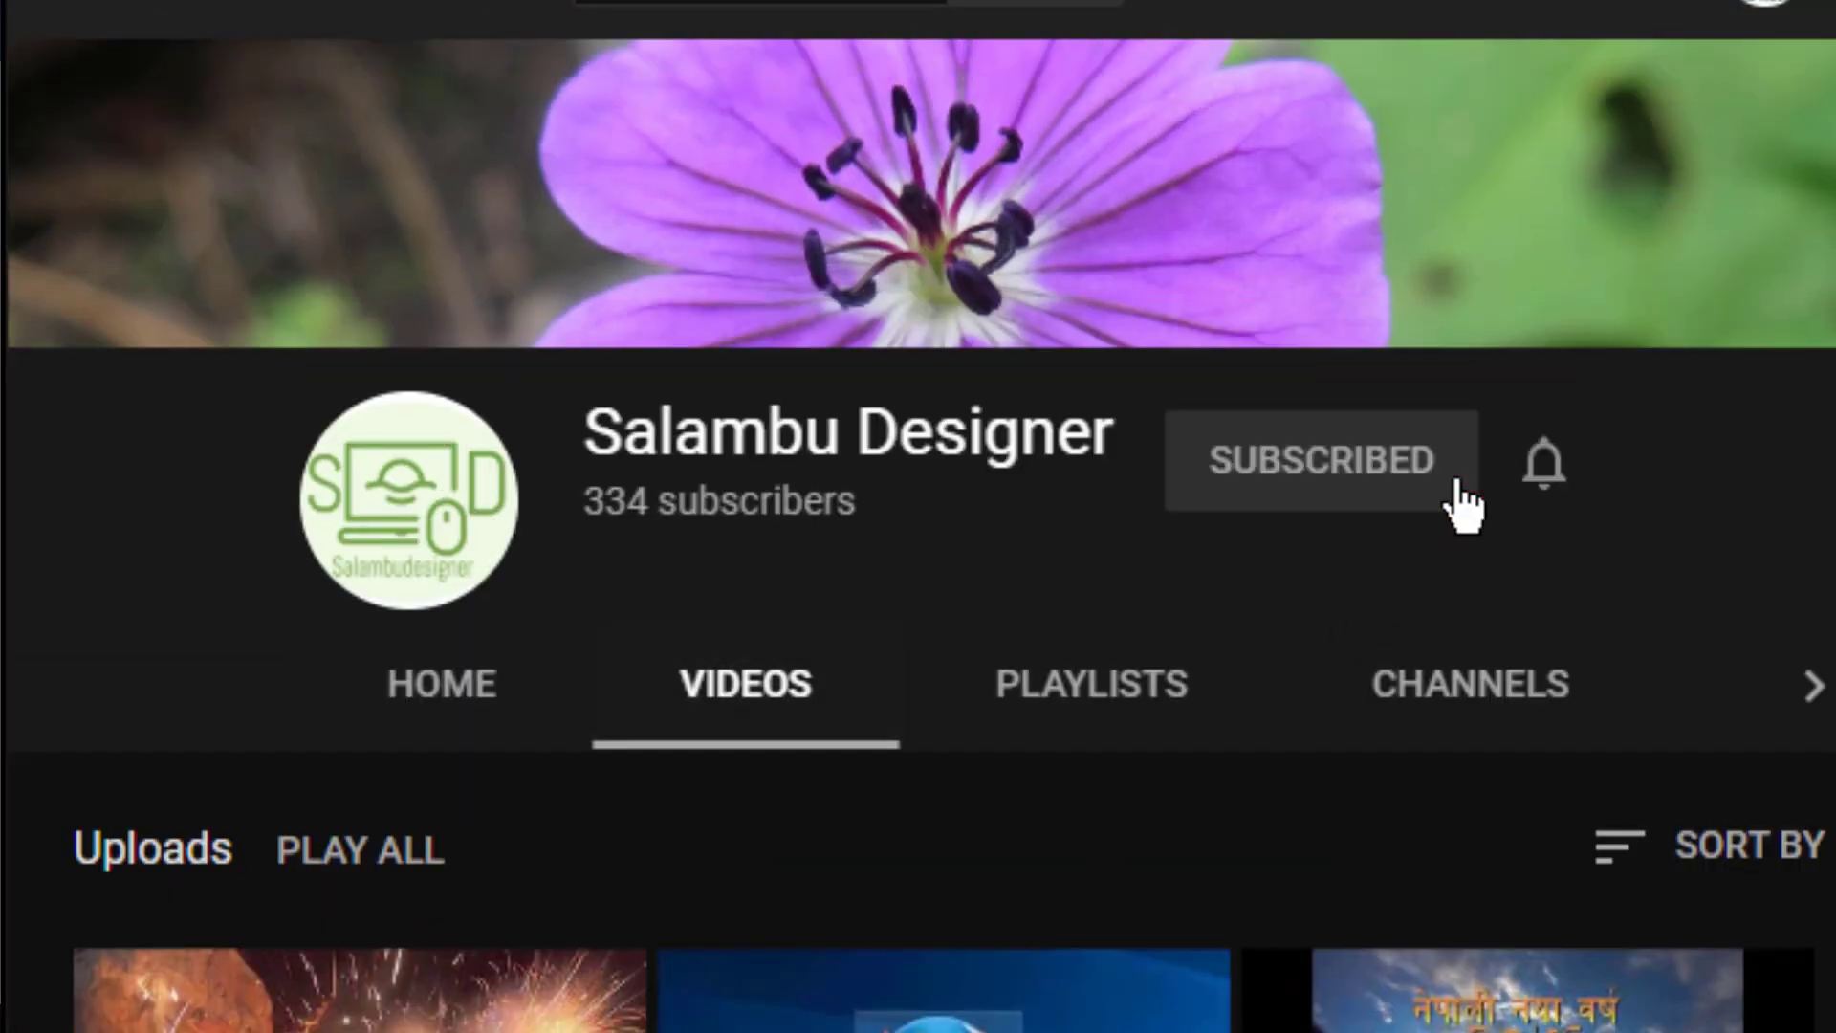
click(1583, 517)
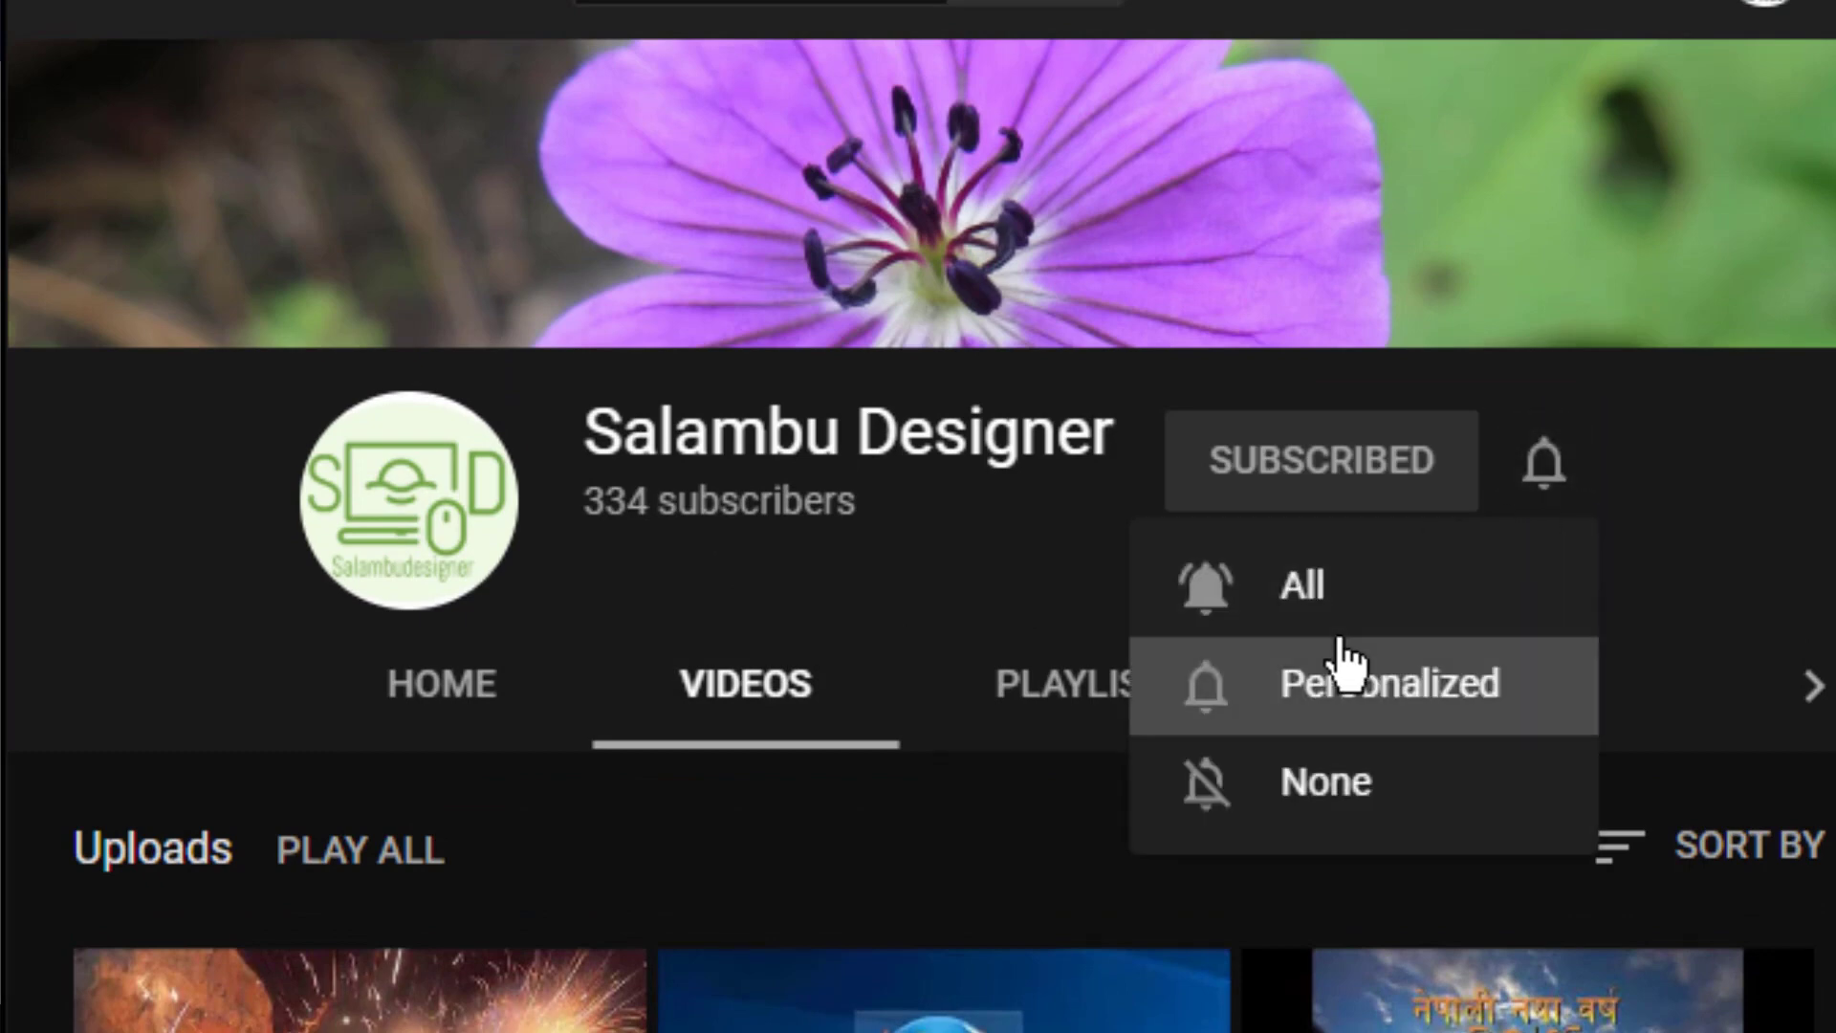
click(1337, 615)
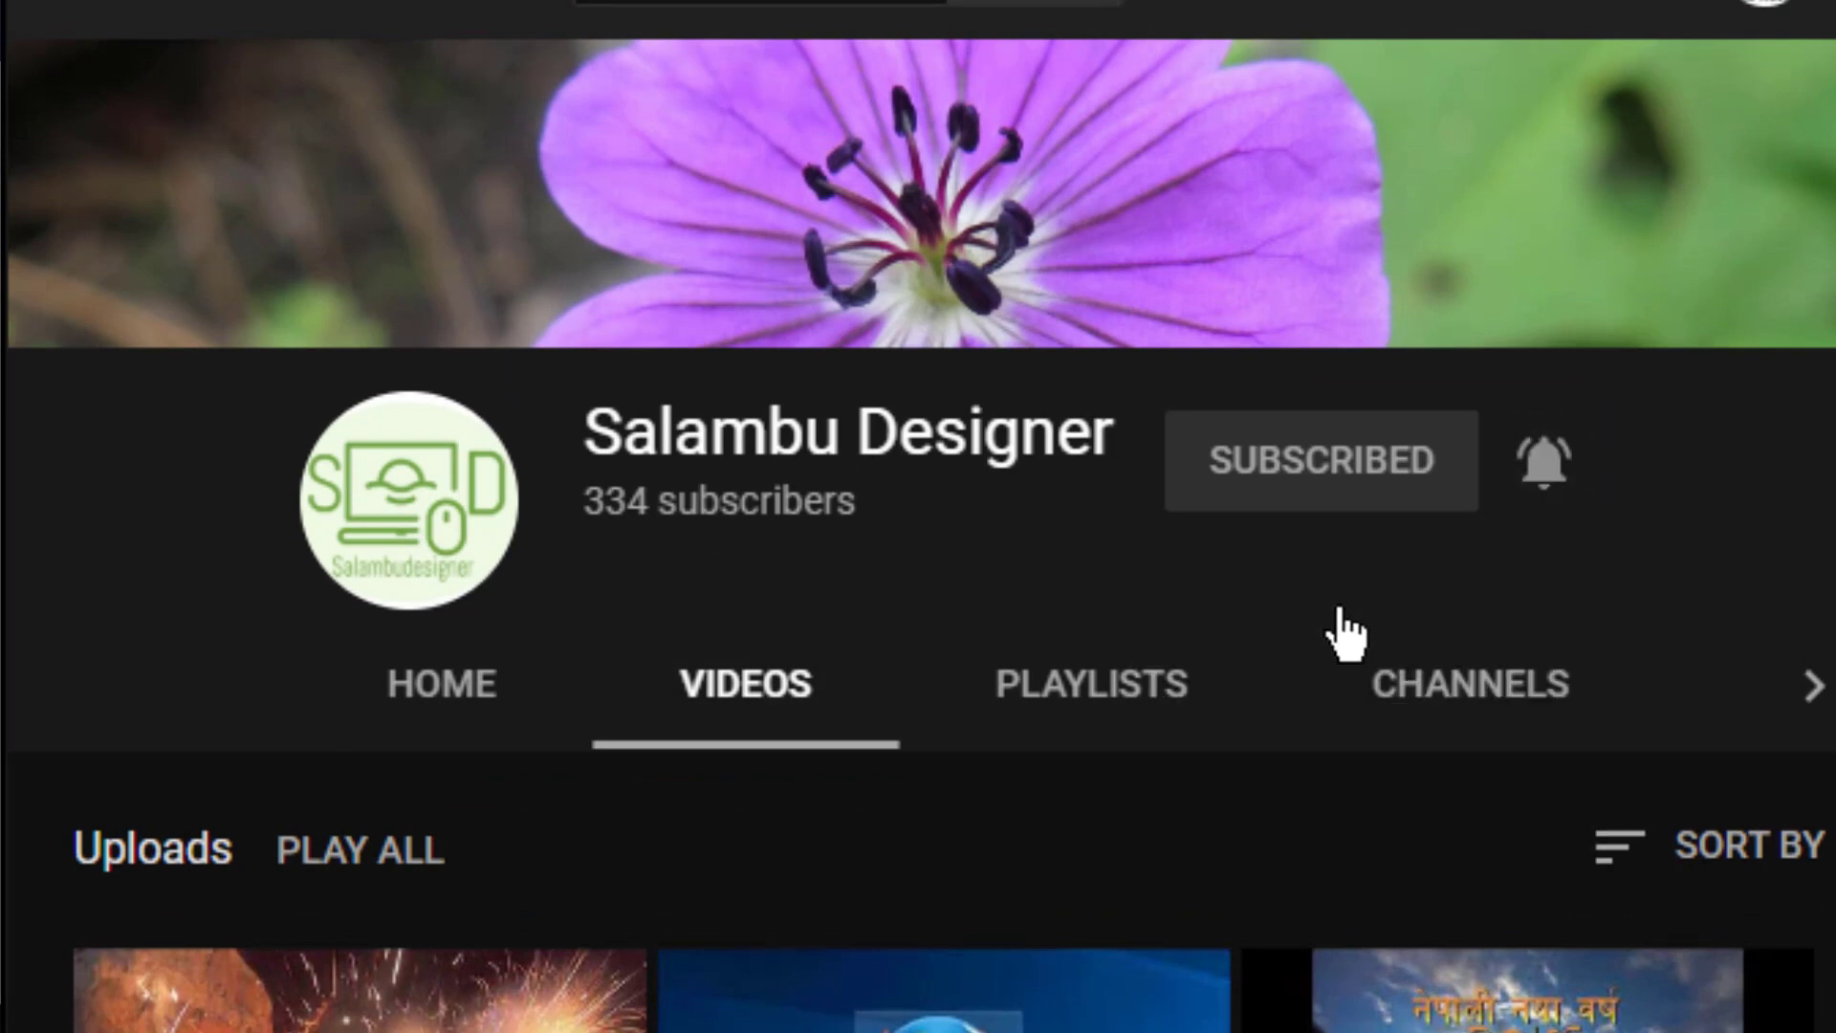